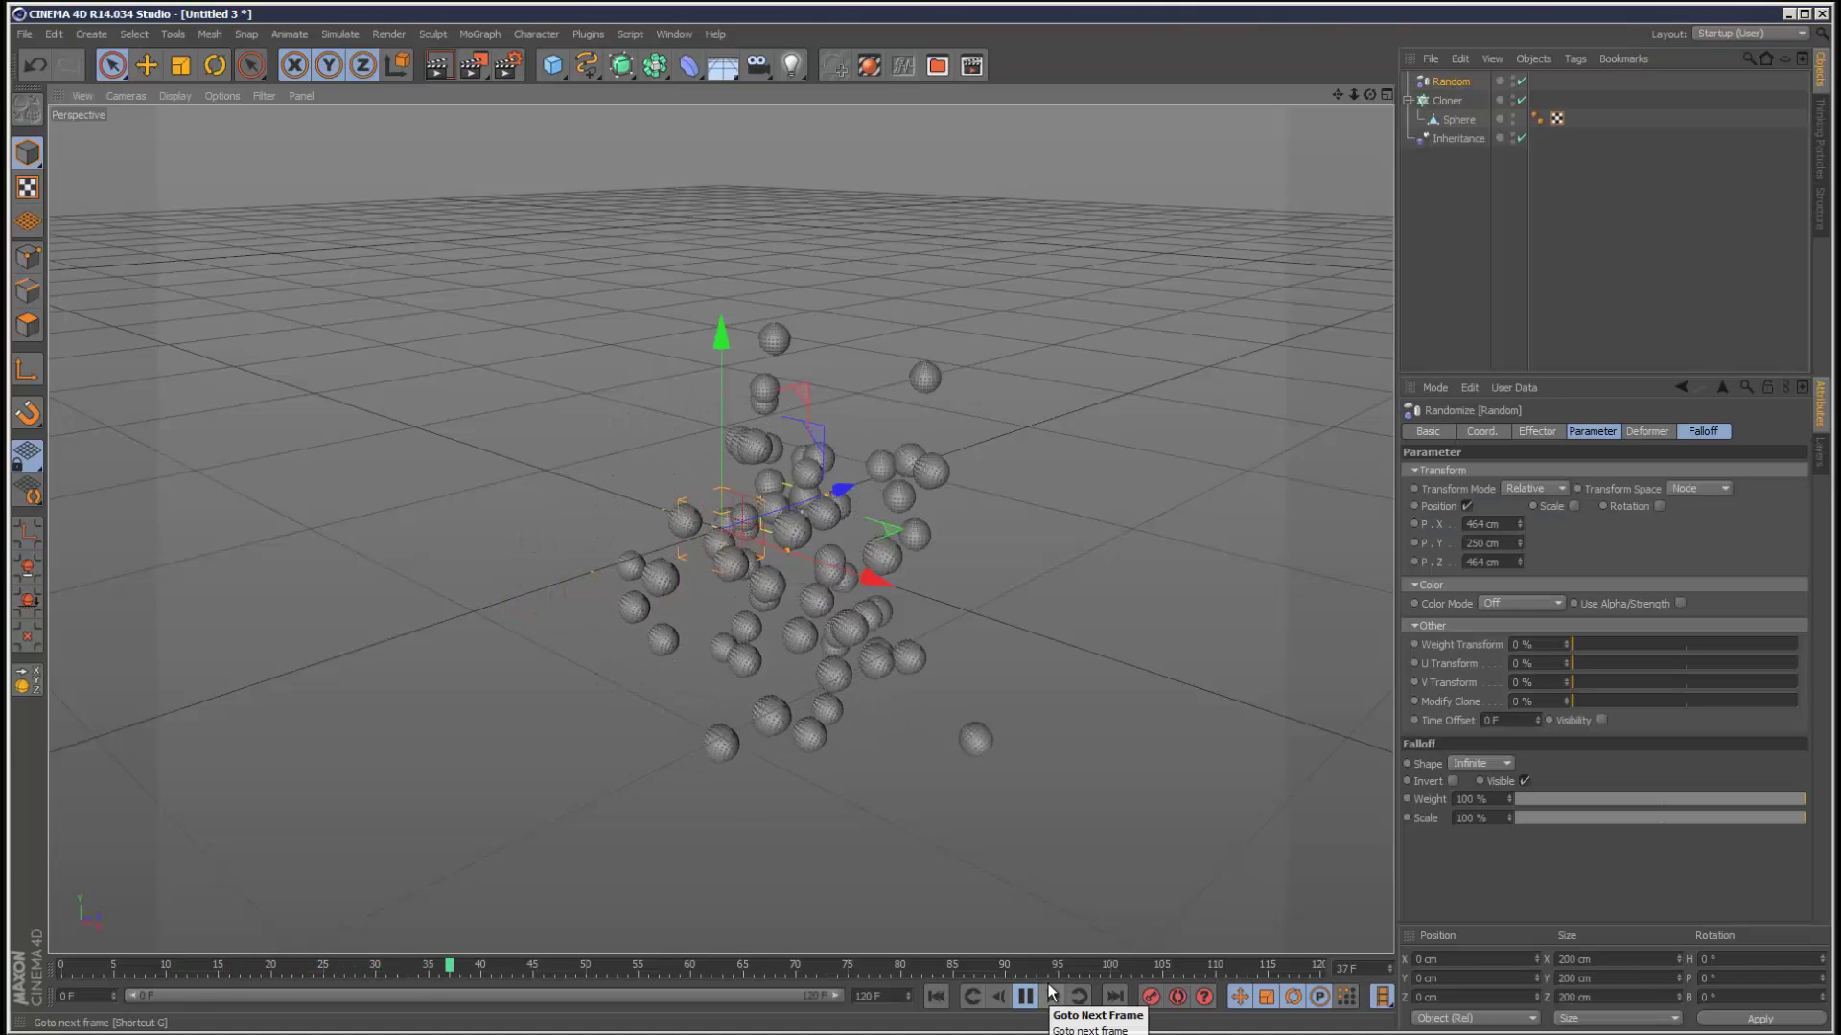
# Step: Rotate the Inheritance effector to -21.2° heading and replay the cloned spheres' animation
pyautogui.click(1540, 292)
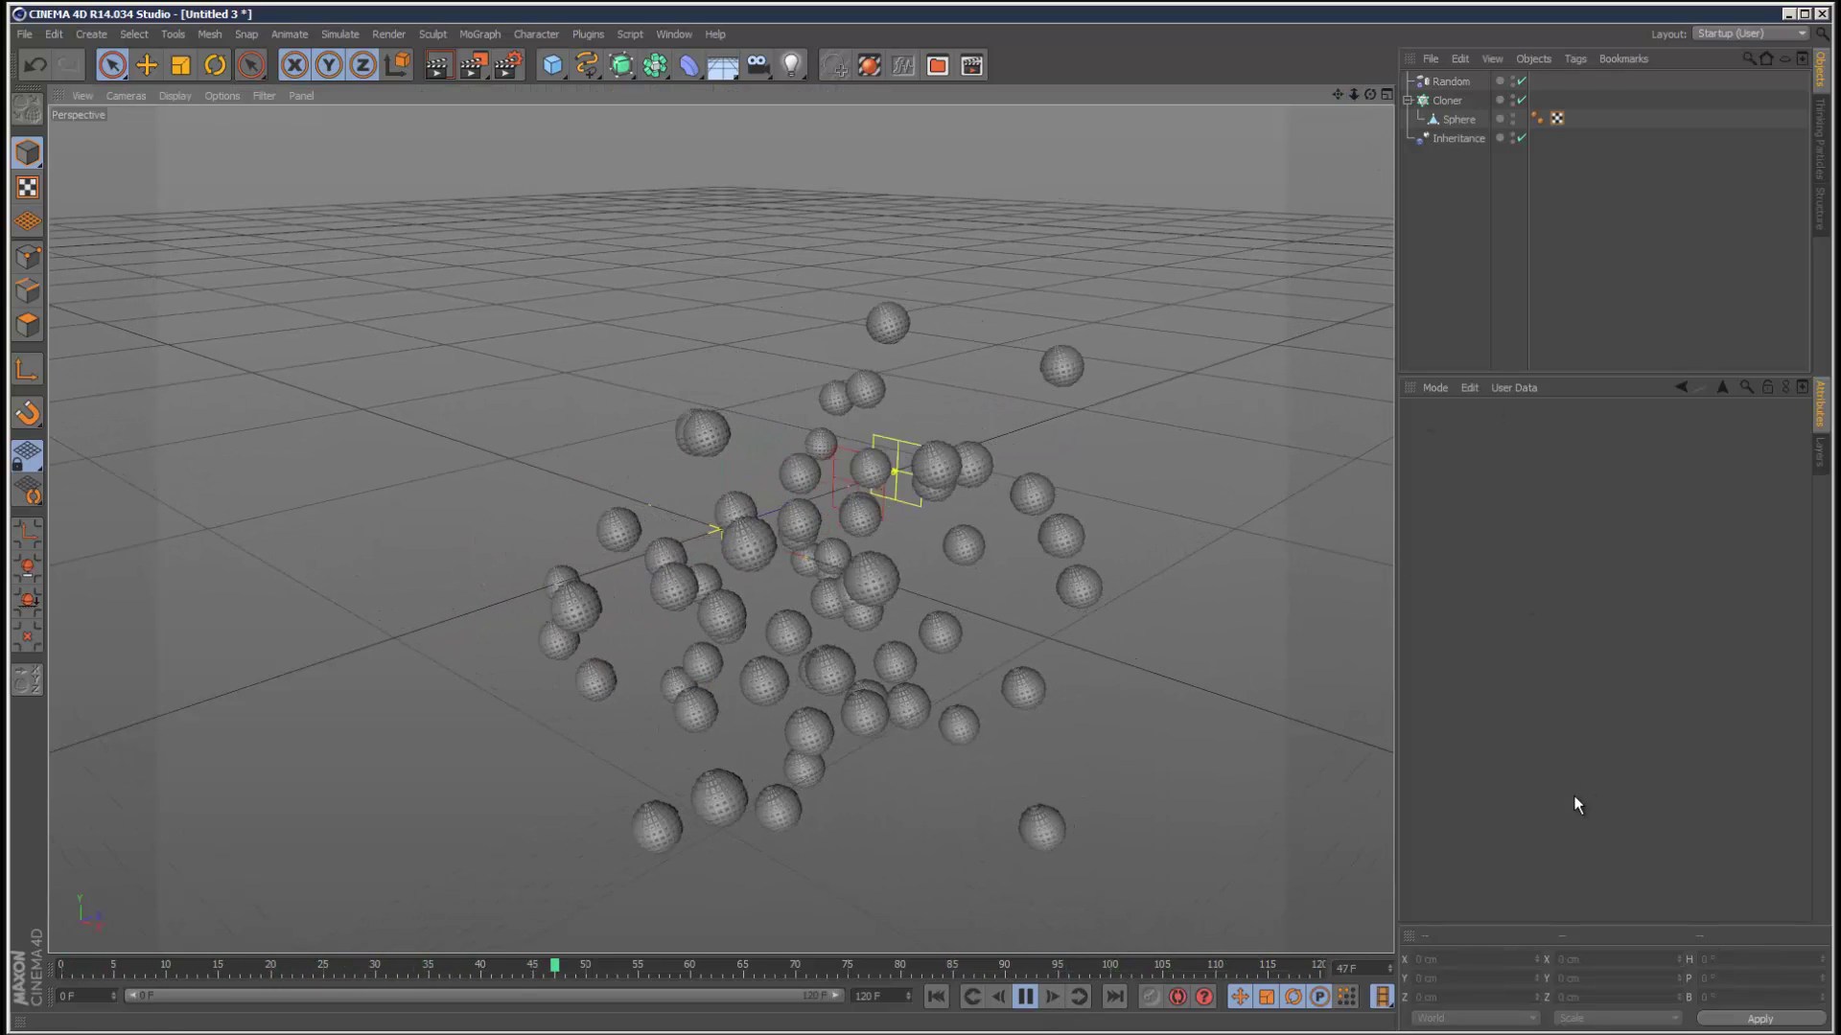
pyautogui.click(1025, 997)
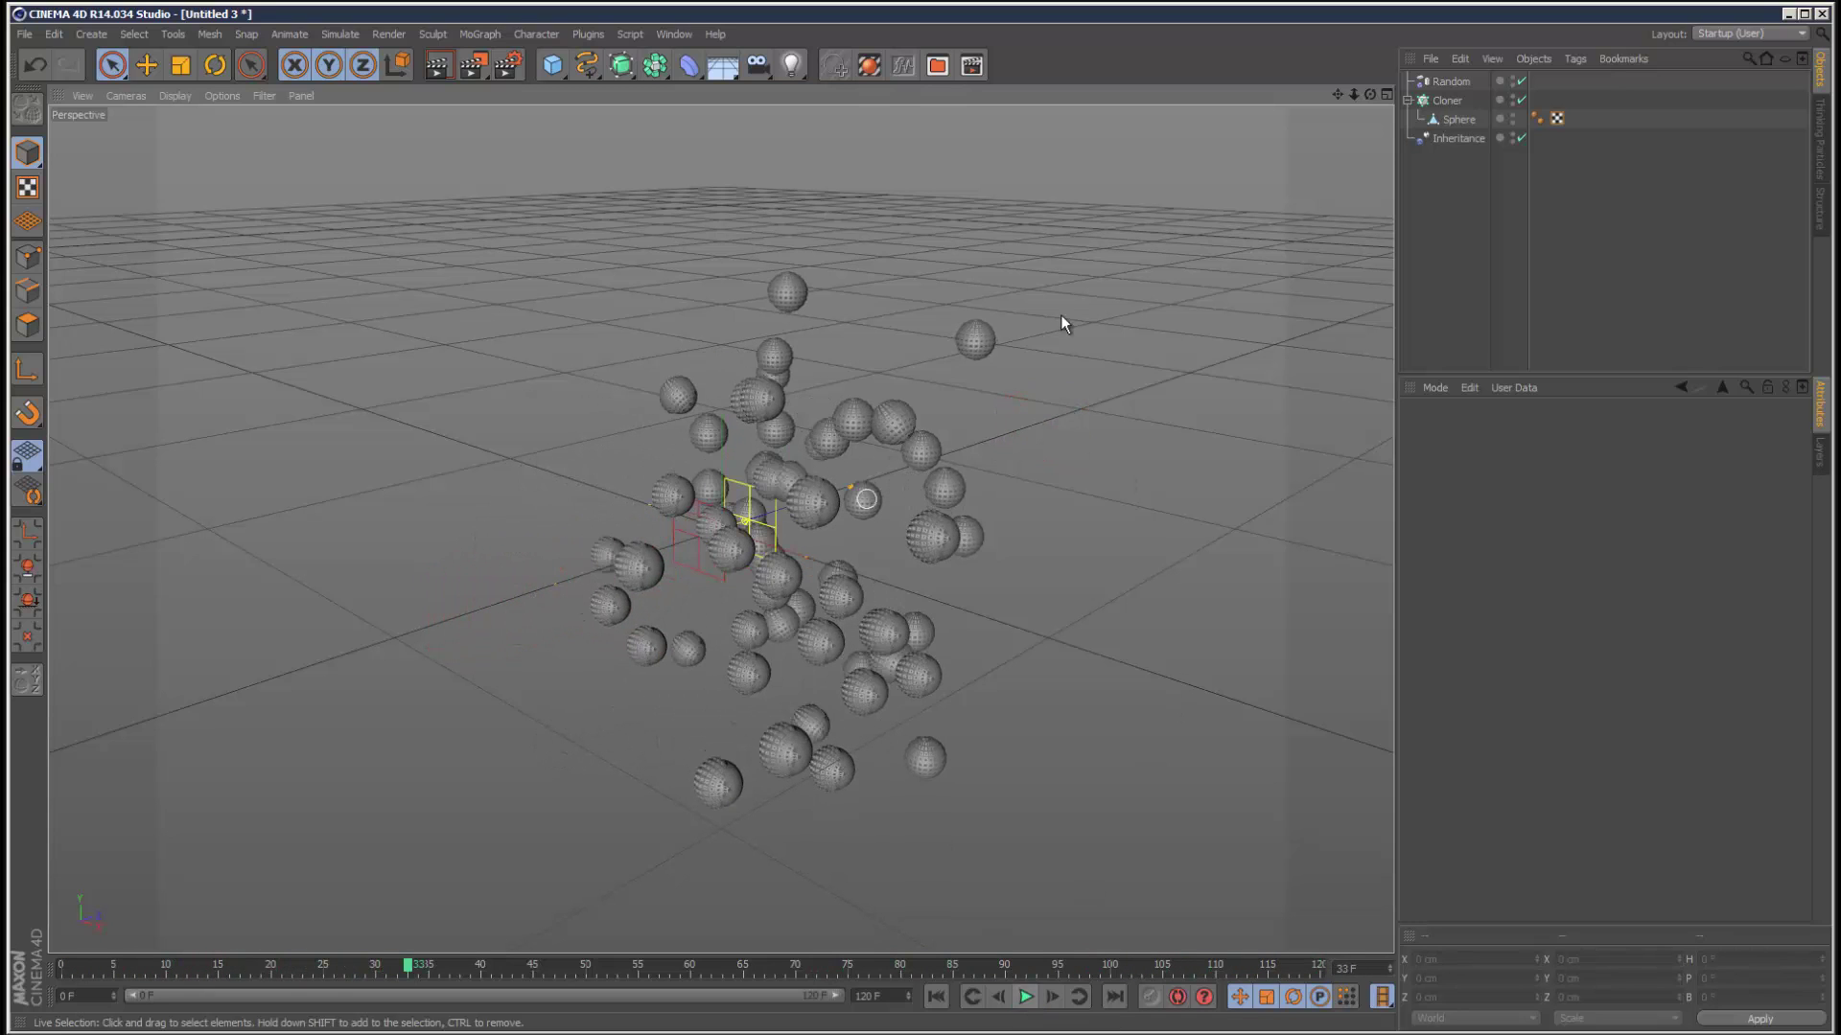
pyautogui.click(1457, 139)
pyautogui.keyDown('shift'); pyautogui.click(1592, 432); pyautogui.keyUp('shift')
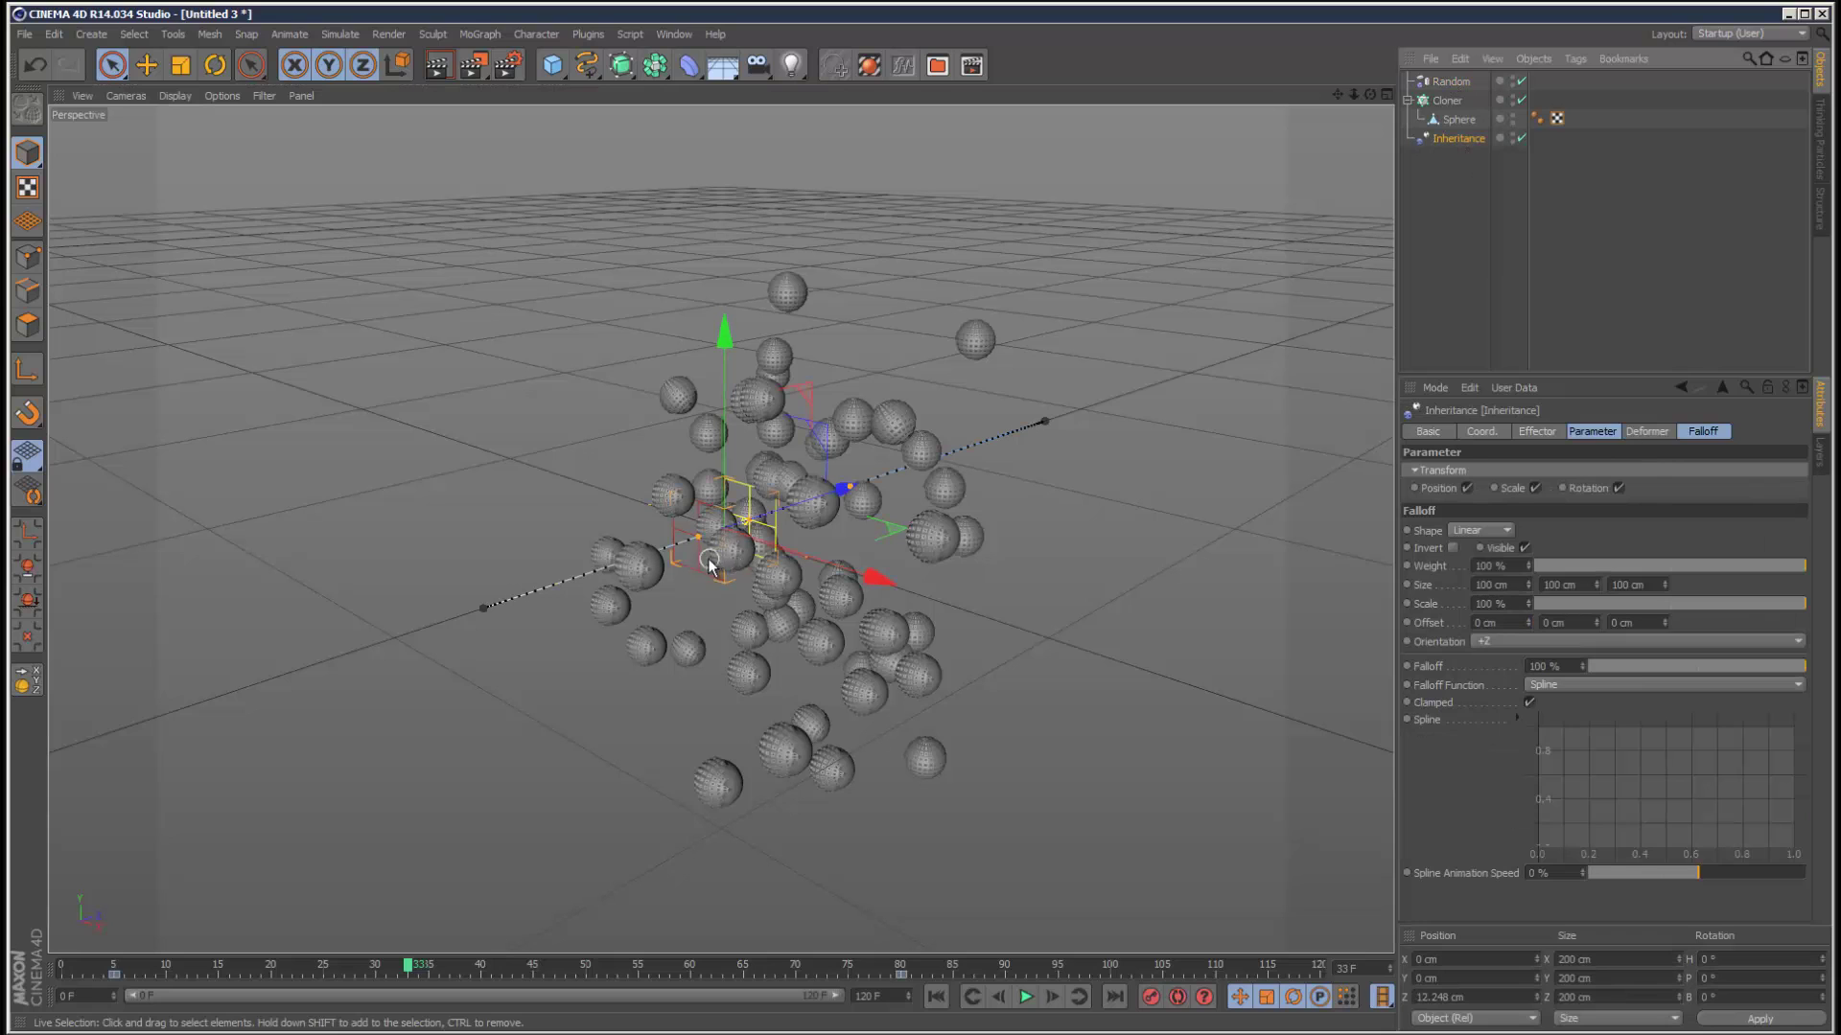
pyautogui.press('r')
pyautogui.moveTo(768, 571); pyautogui.dragTo(722, 573)
pyautogui.click(1025, 996)
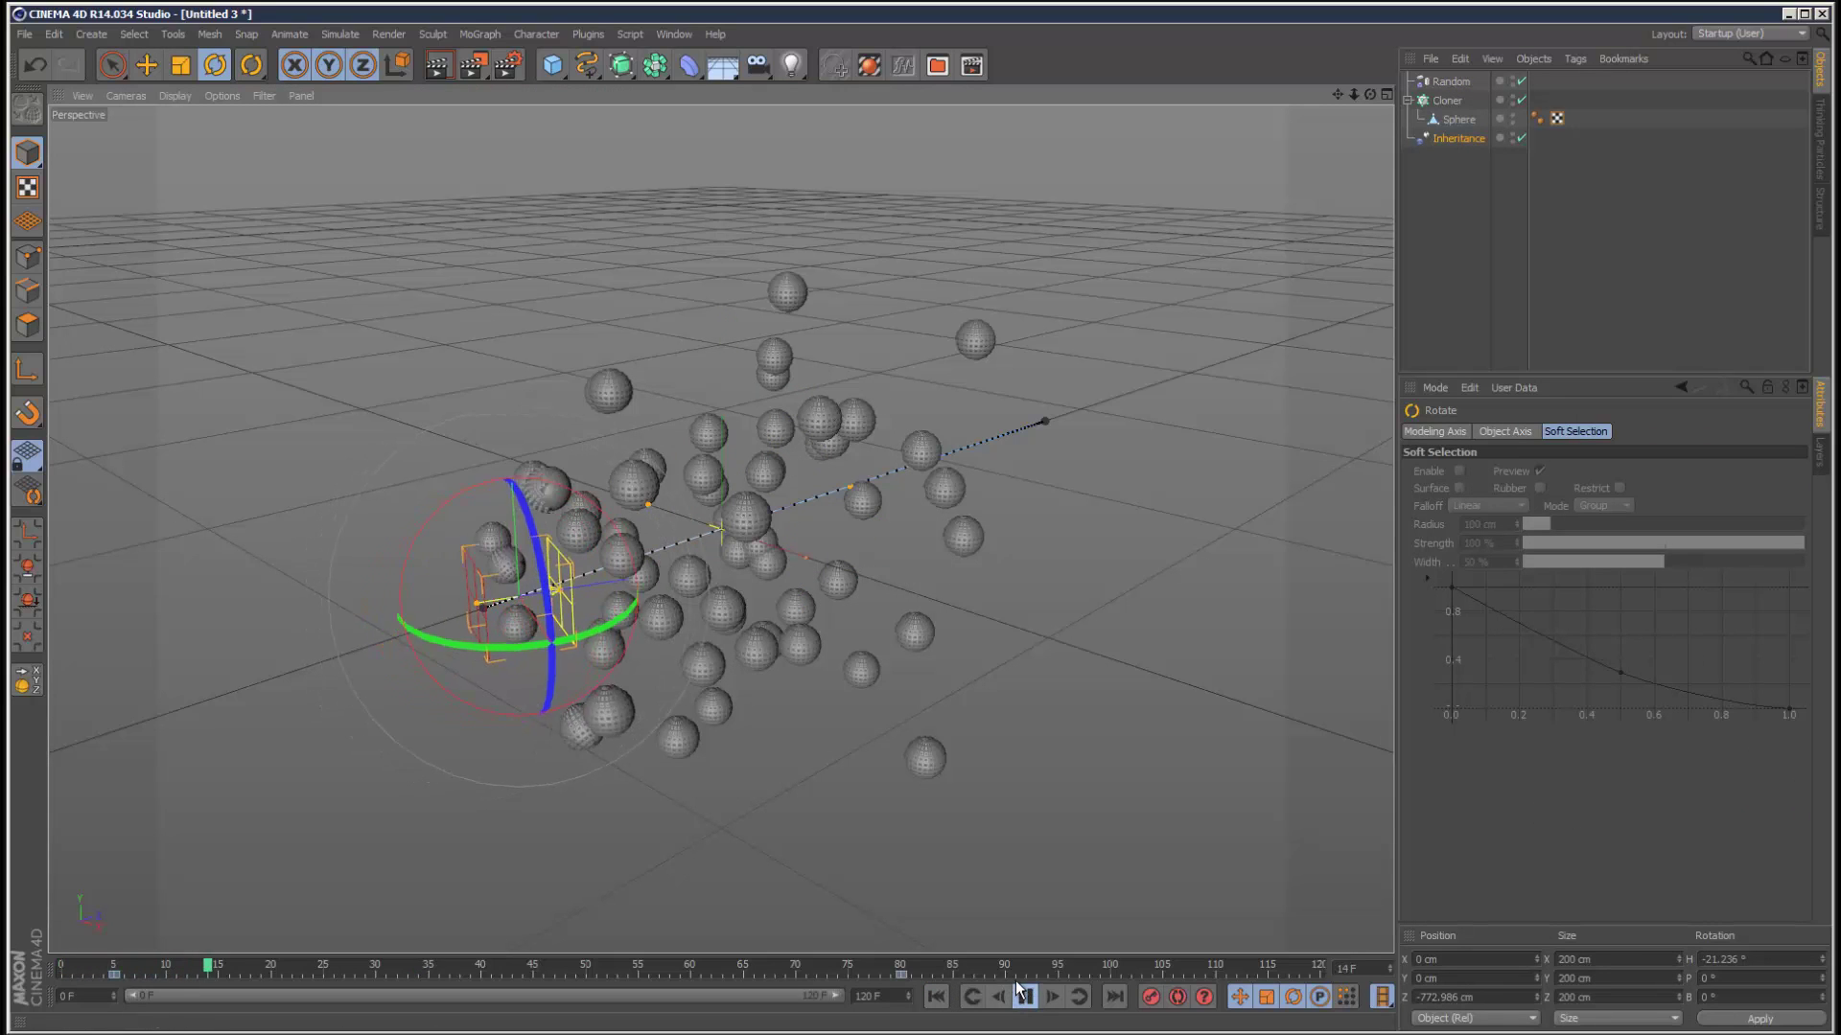
pyautogui.click(1597, 247)
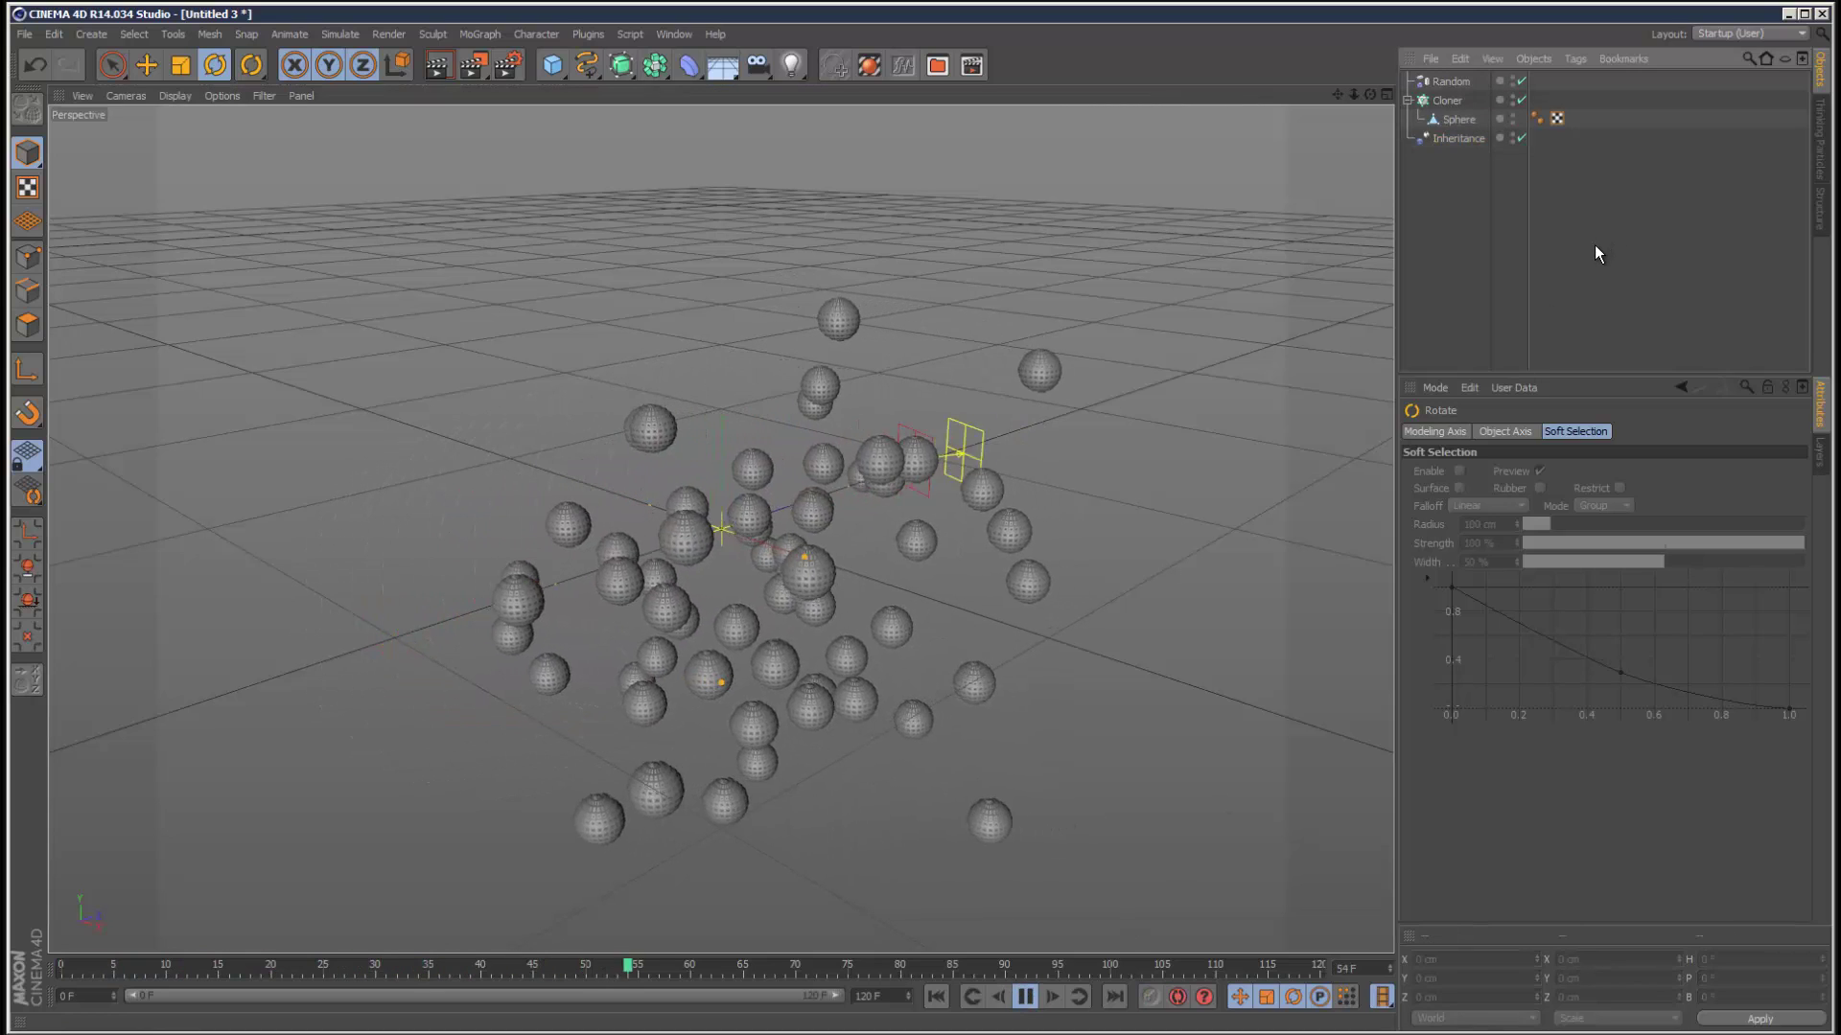
# Step: Add a new Sphere and set its radius to 52 cm
pyautogui.click(1450, 138)
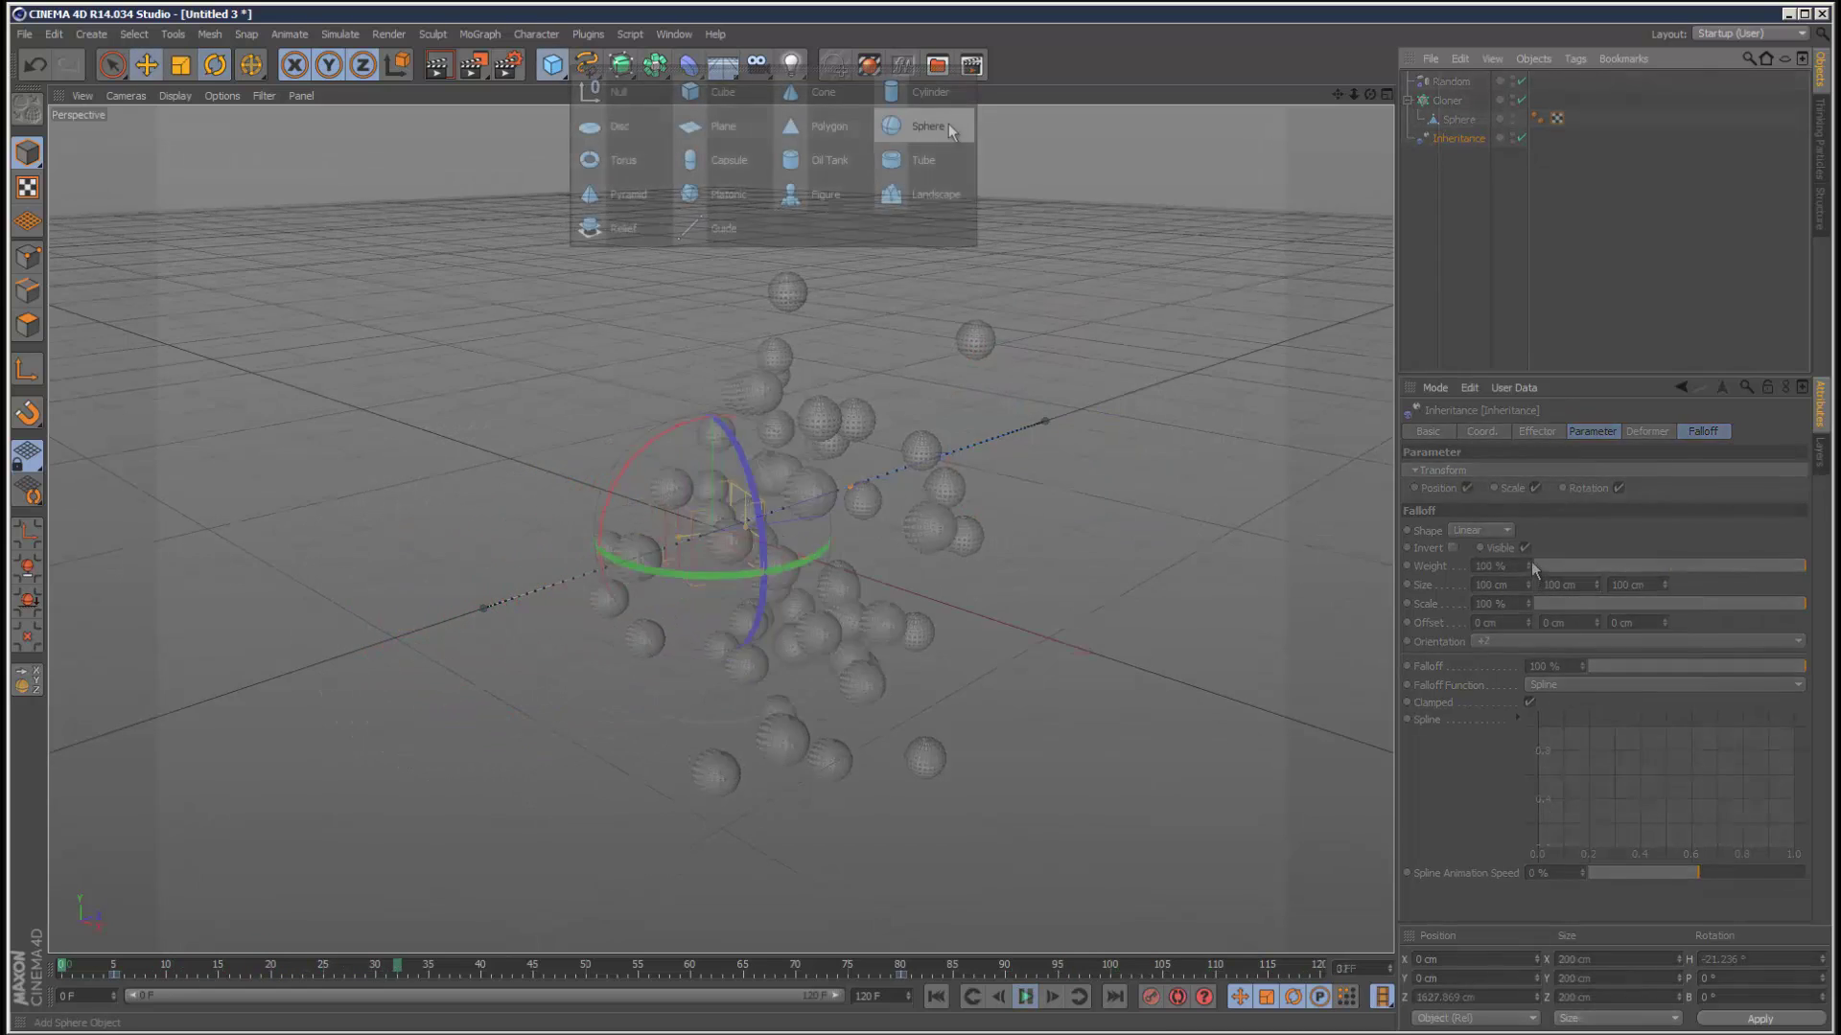
pyautogui.click(949, 130)
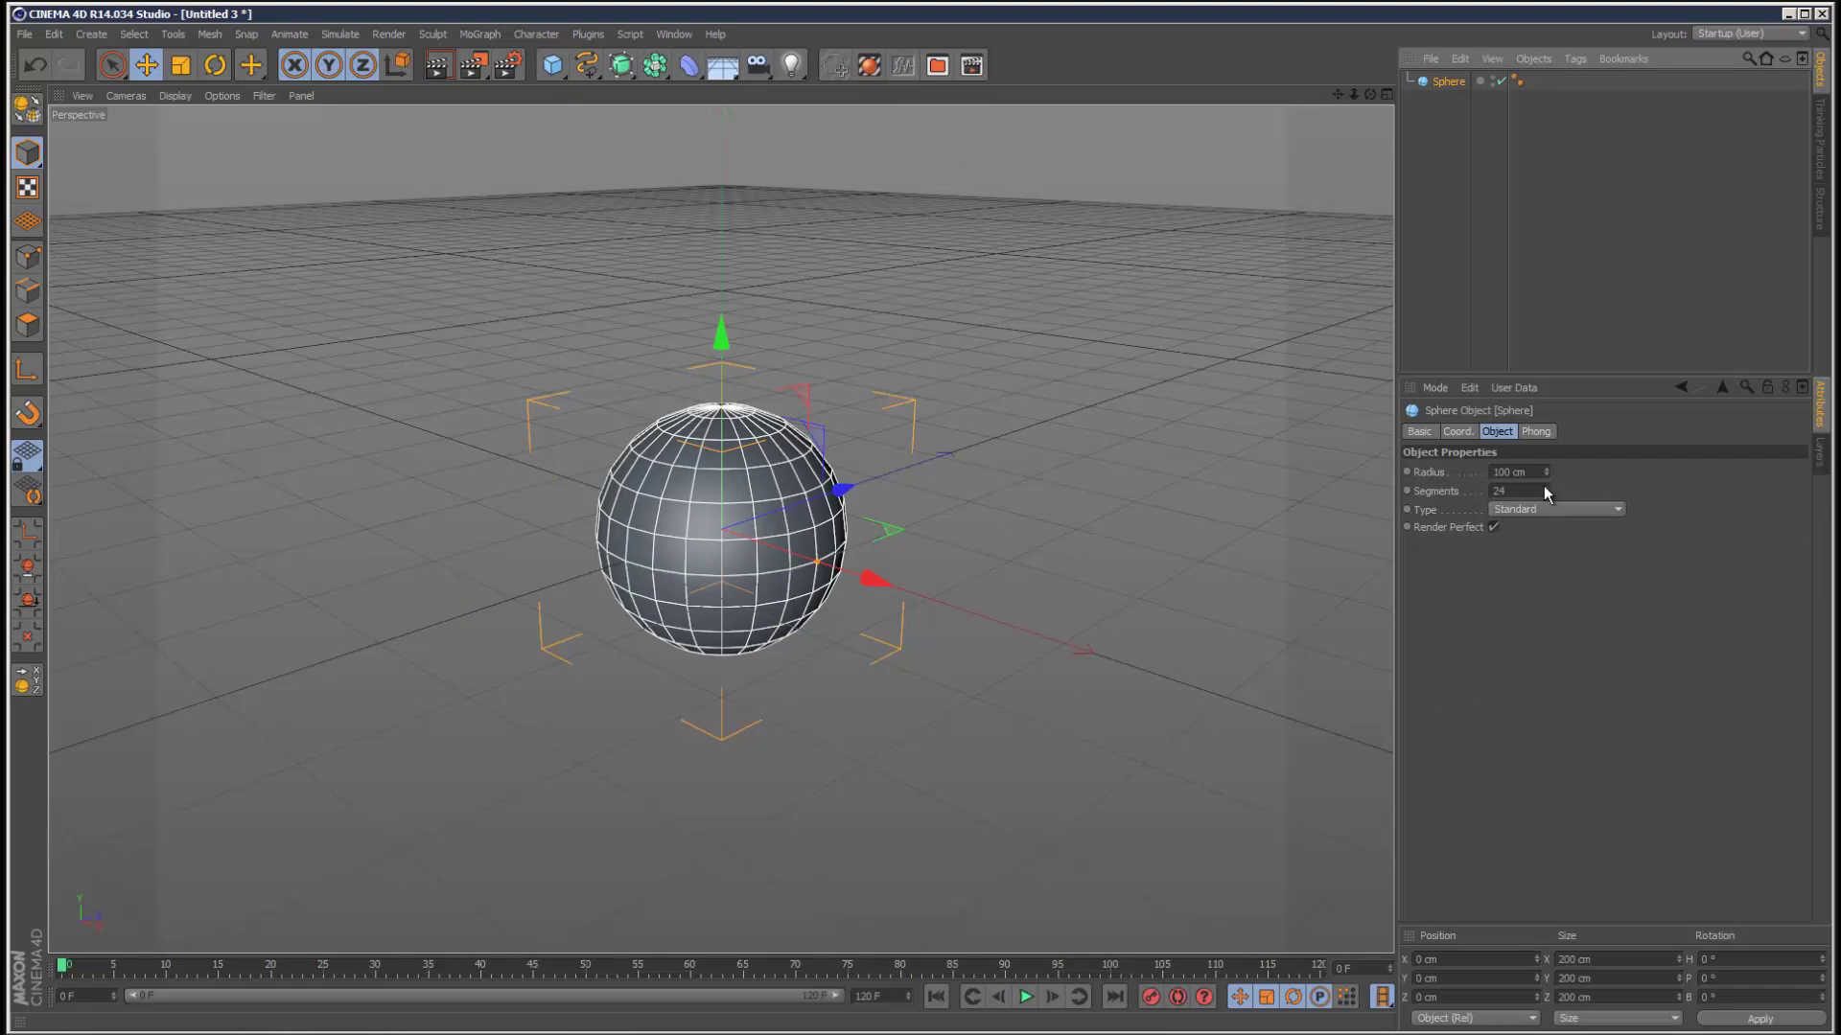
pyautogui.moveTo(1545, 472); pyautogui.dragTo(1505, 491)
# Step: Move the sphere left to X -201.779 cm and go to frame 30
pyautogui.moveTo(884, 587); pyautogui.dragTo(699, 538)
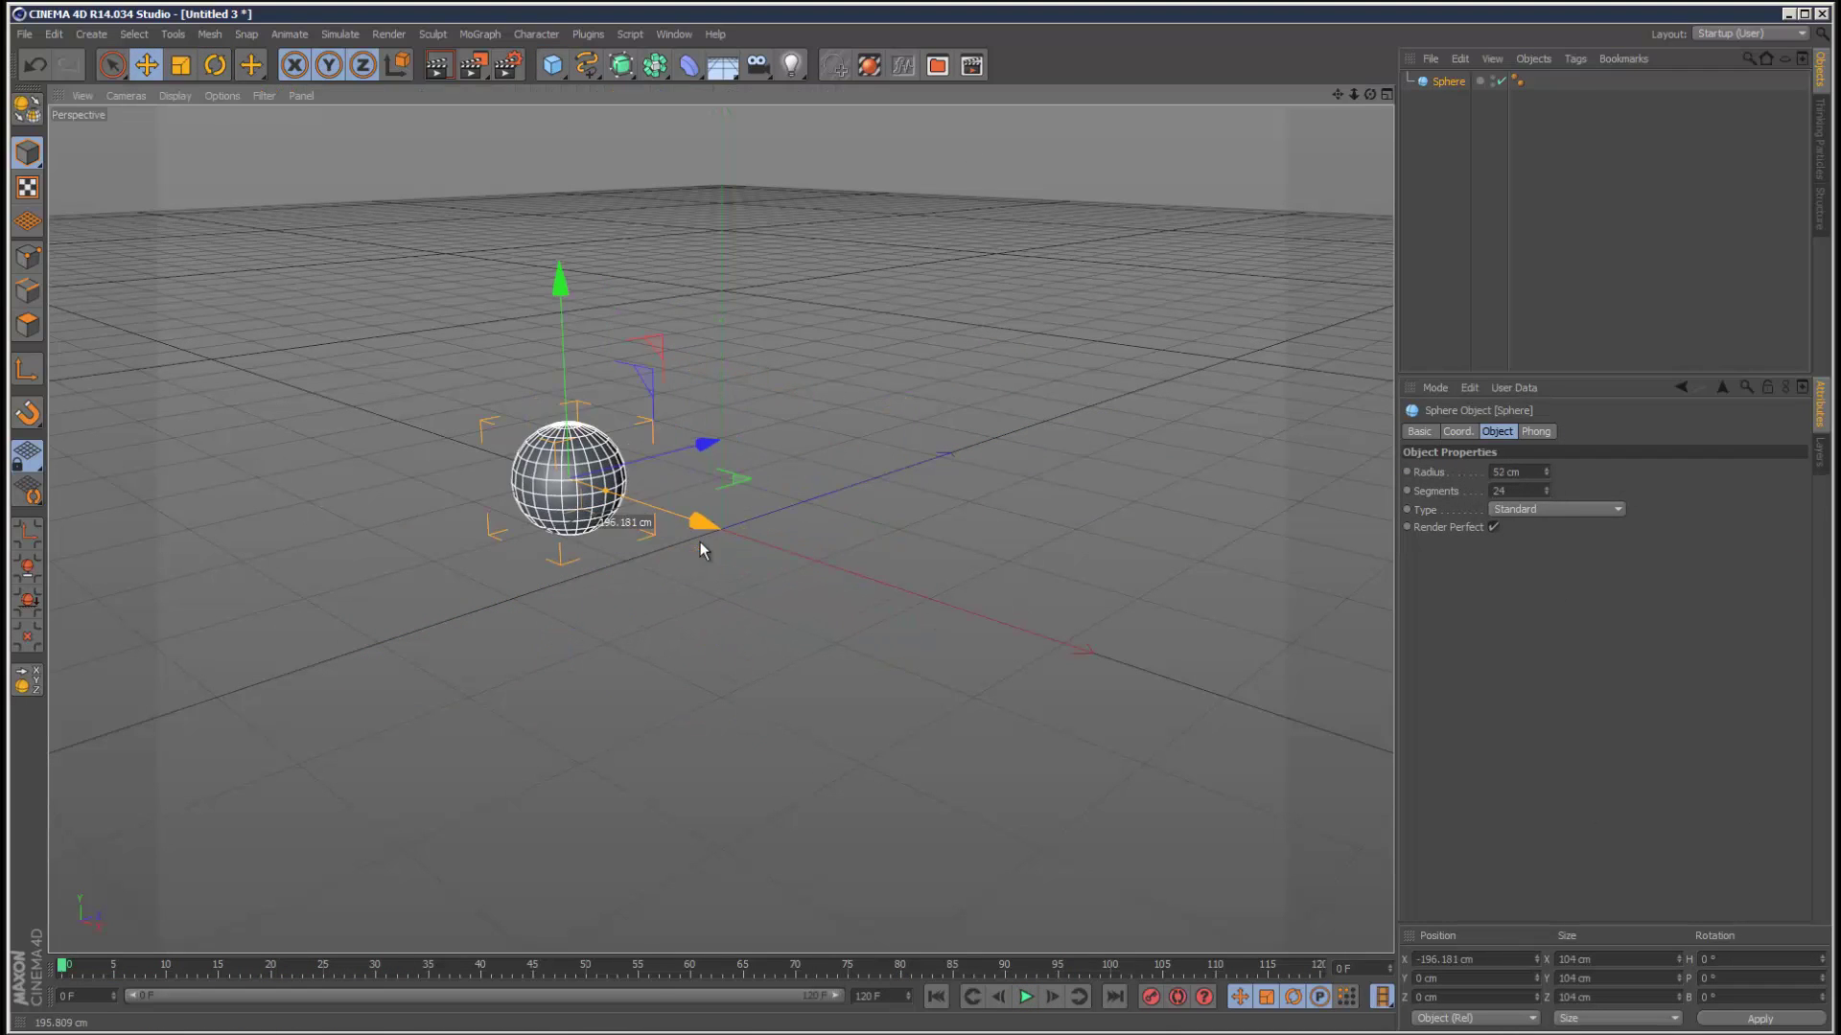
pyautogui.click(814, 423)
pyautogui.click(560, 452)
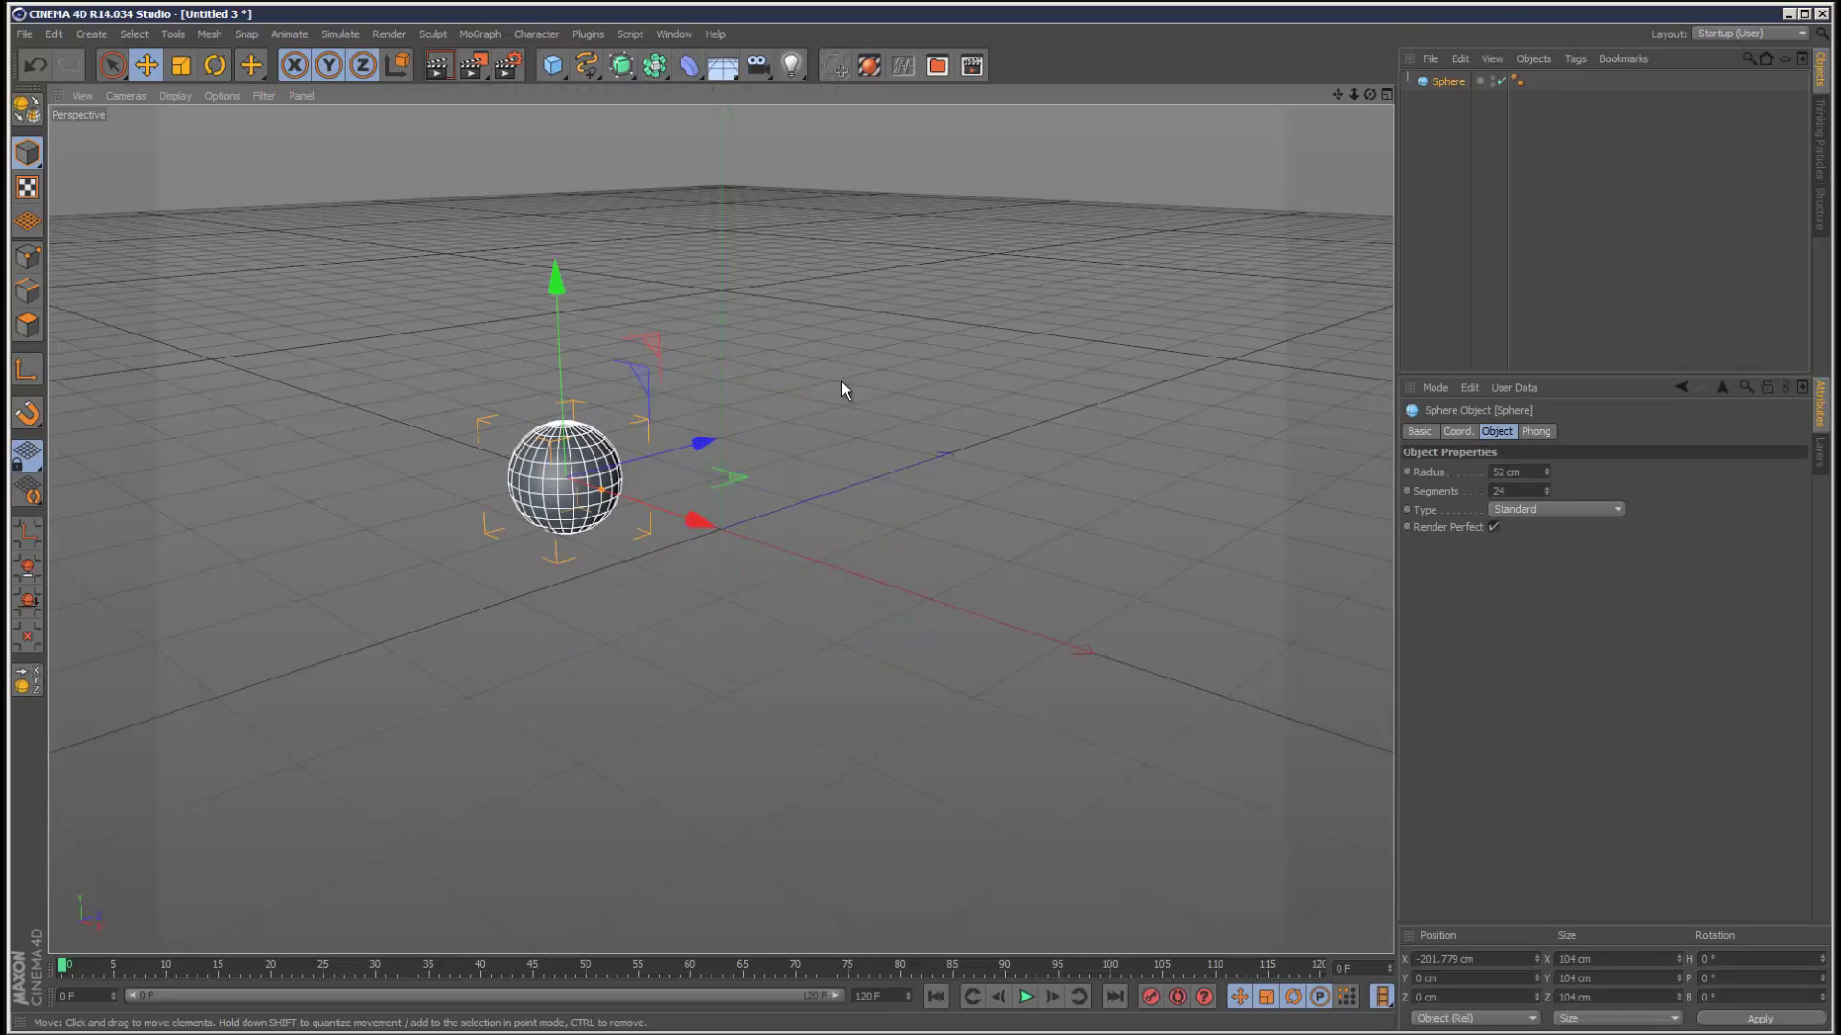
pyautogui.click(1458, 432)
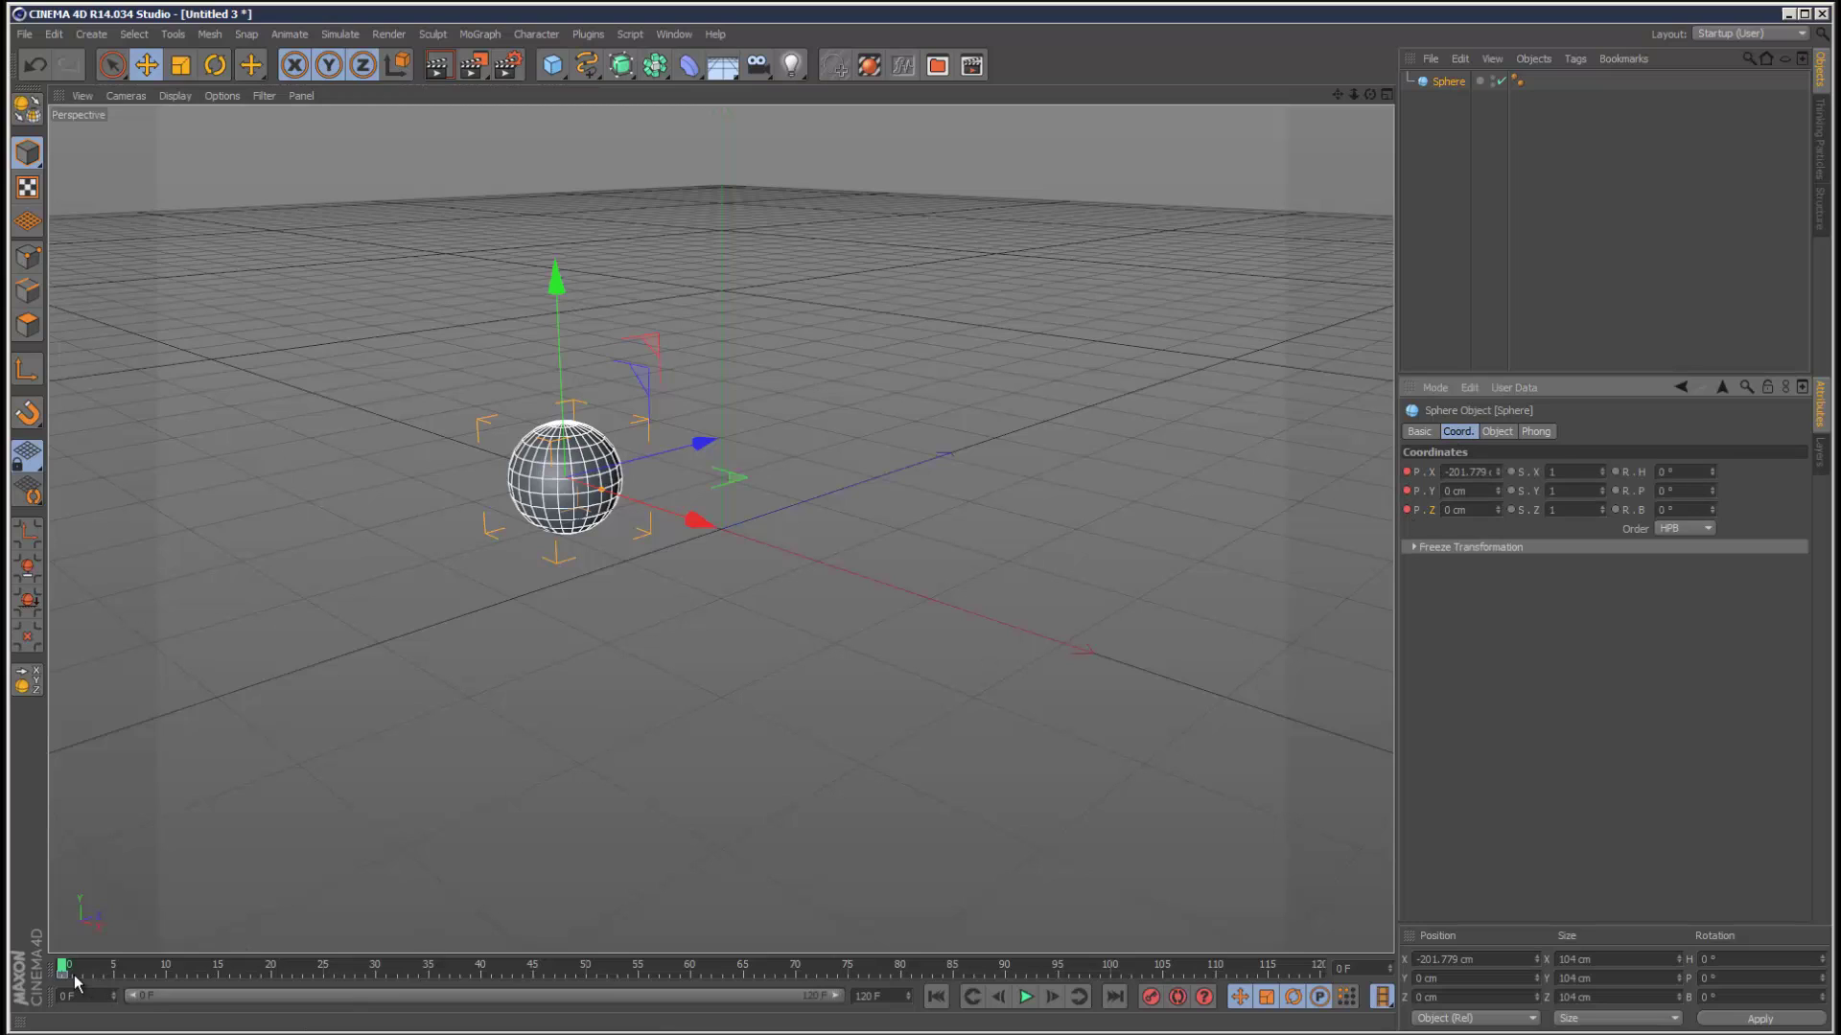
pyautogui.moveTo(95, 973); pyautogui.dragTo(374, 978)
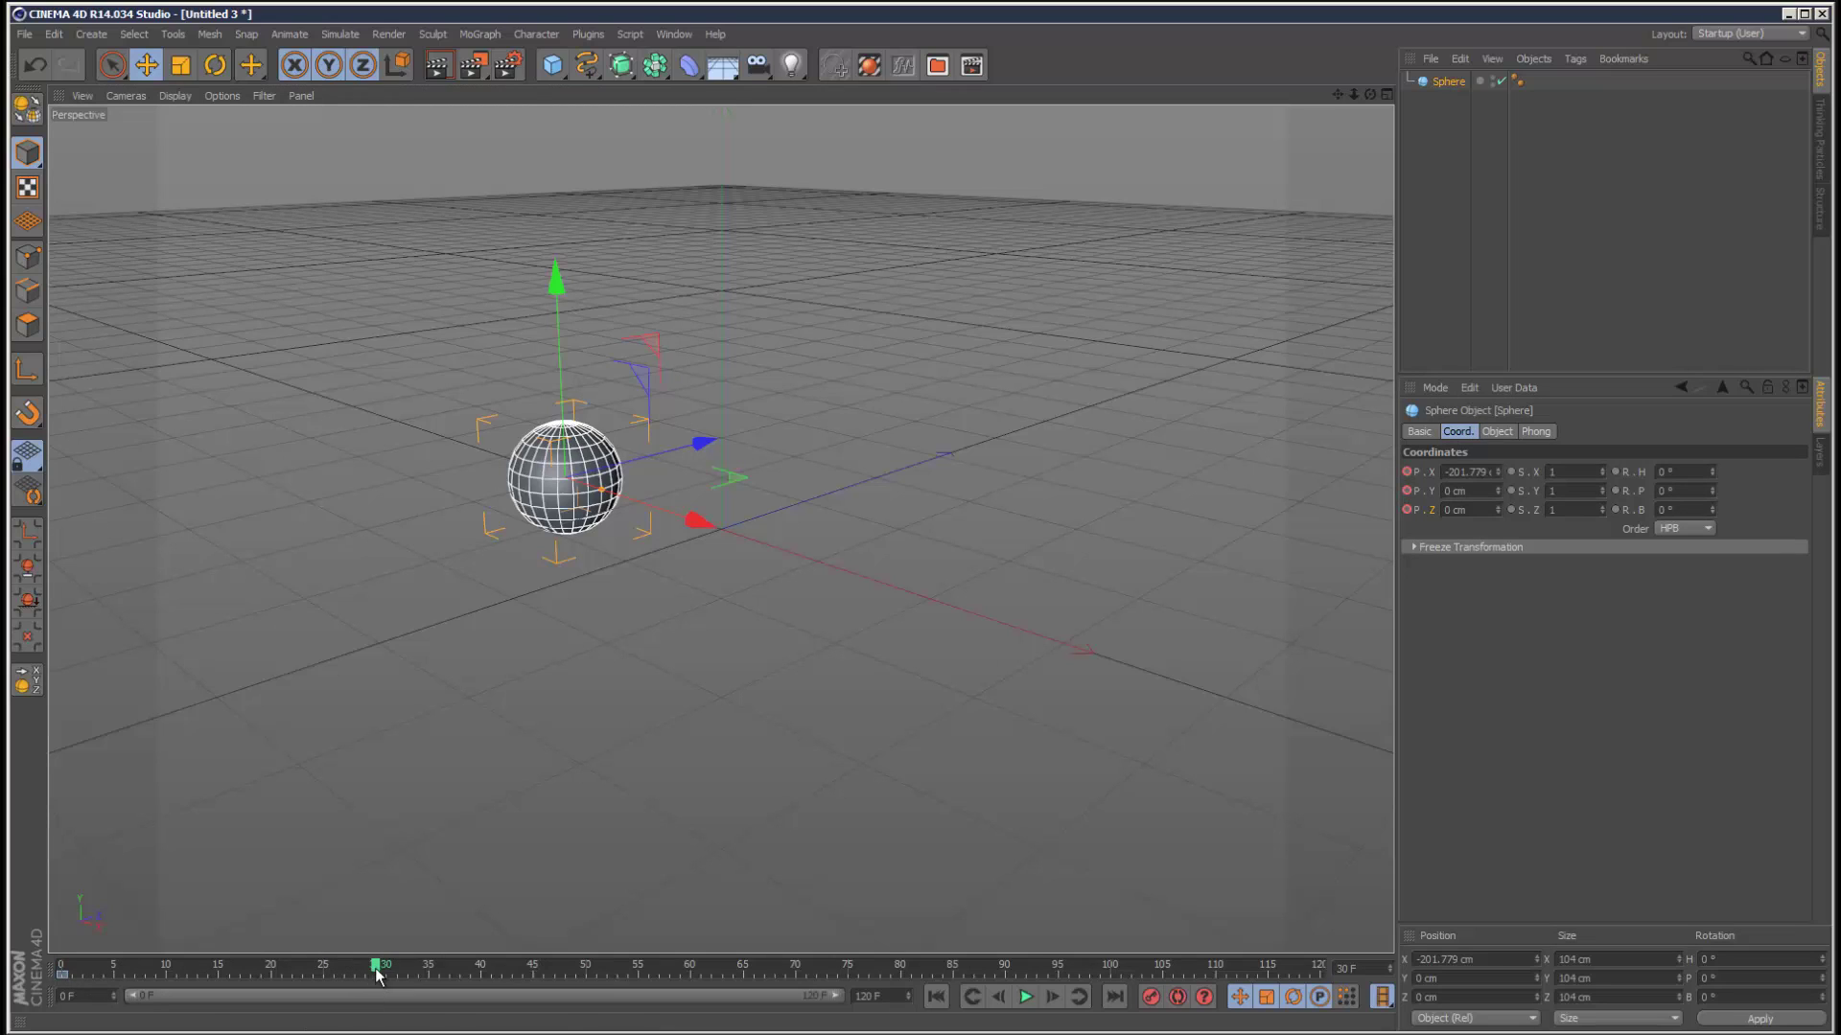
# Step: In four views, key the sphere's position around frame 10 and copy the start key to frame 26
pyautogui.click(1386, 94)
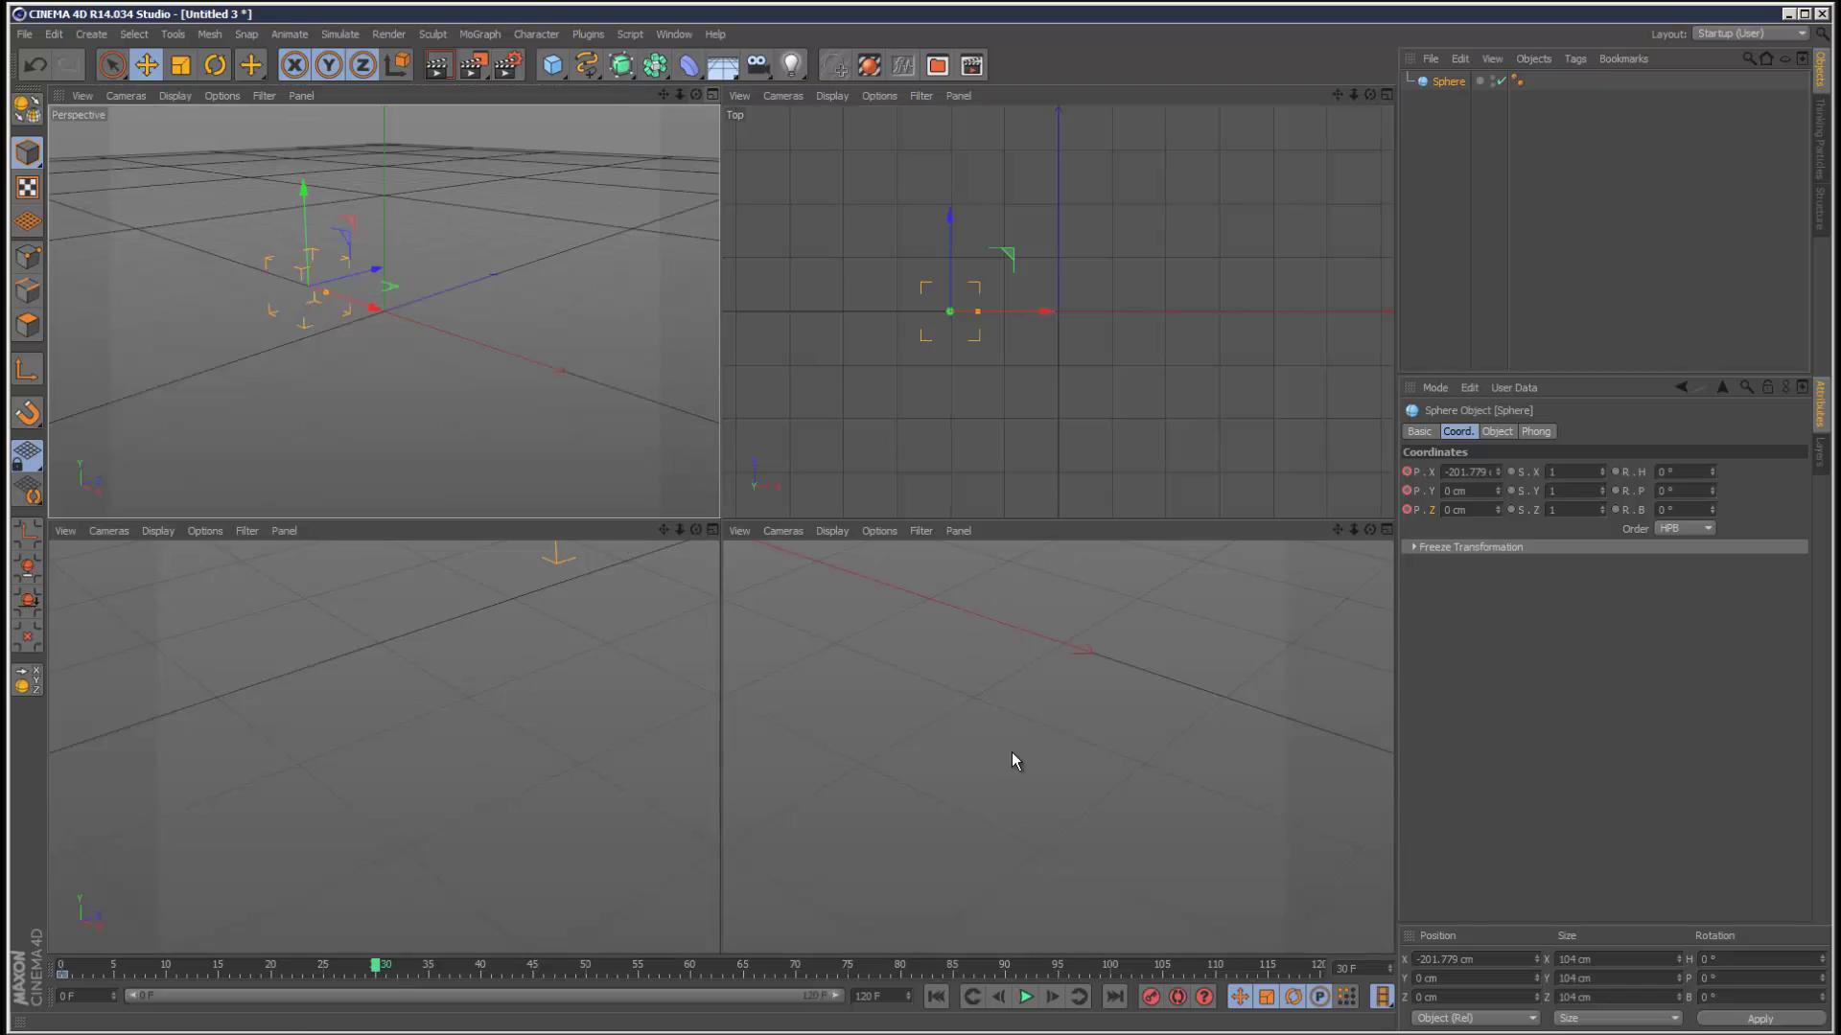
pyautogui.moveTo(1008, 721); pyautogui.dragTo(1141, 597)
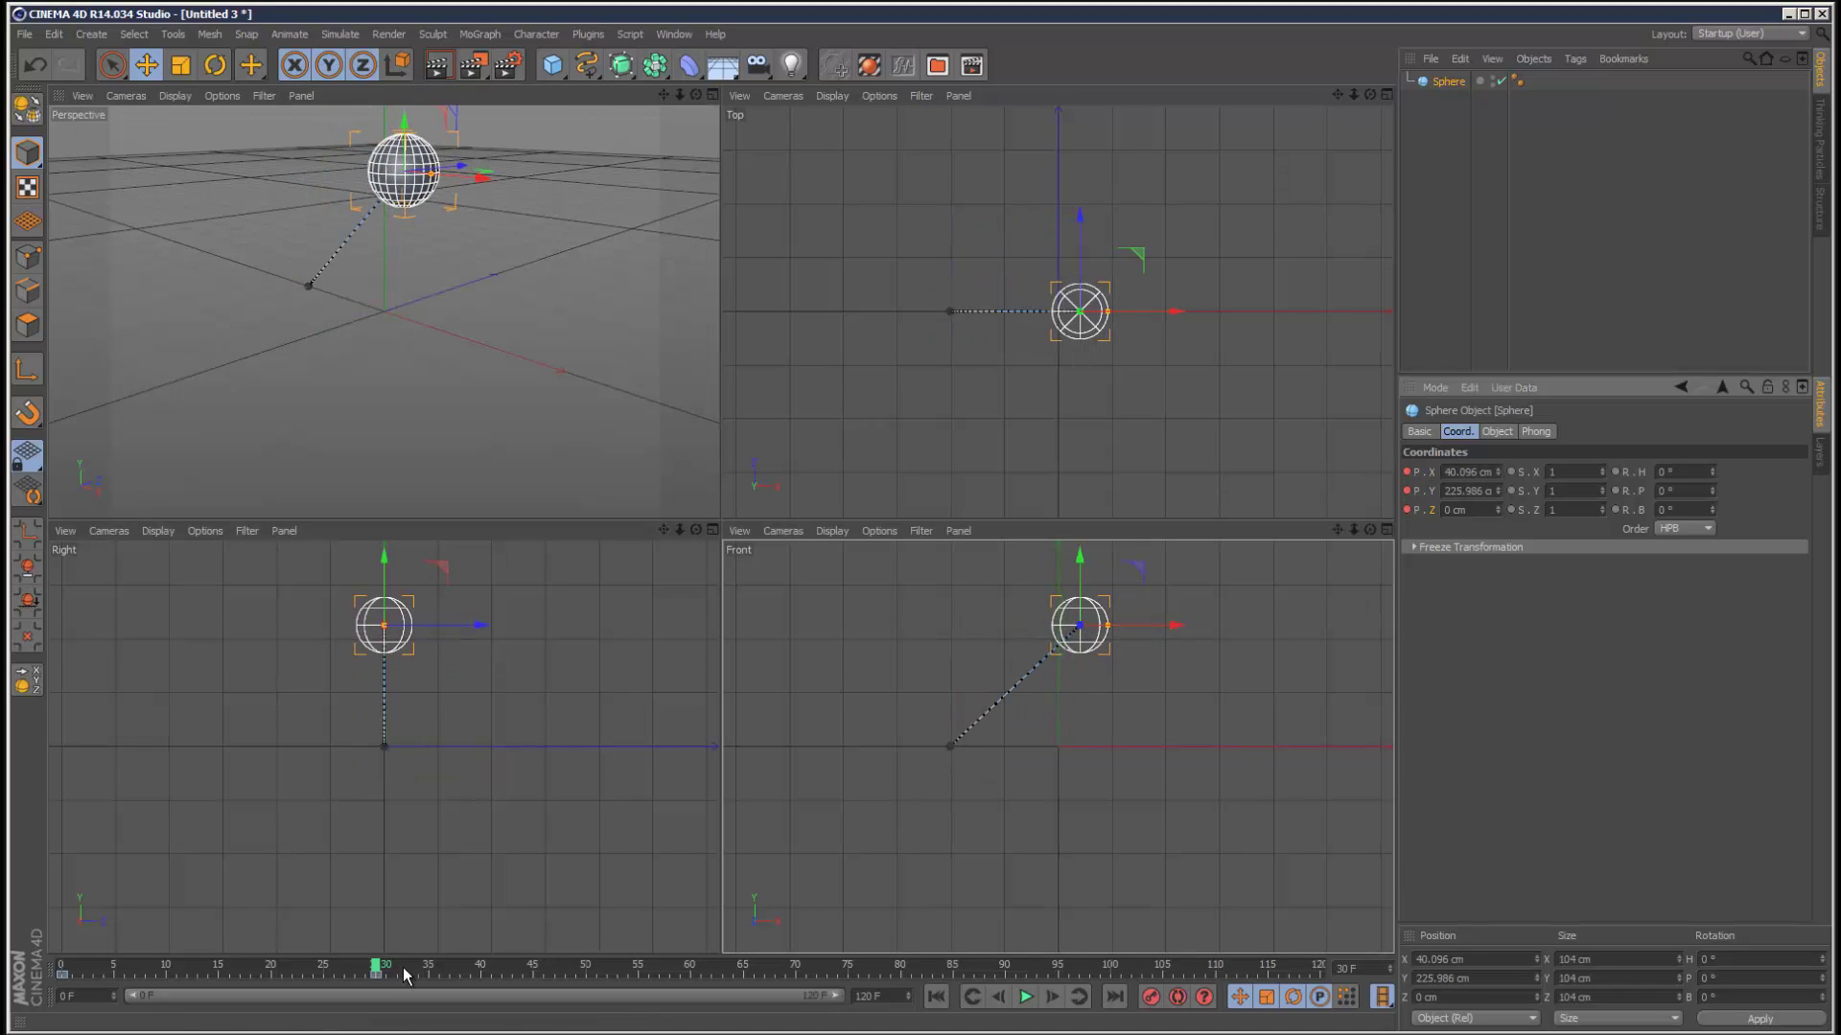
pyautogui.moveTo(378, 974); pyautogui.dragTo(177, 975)
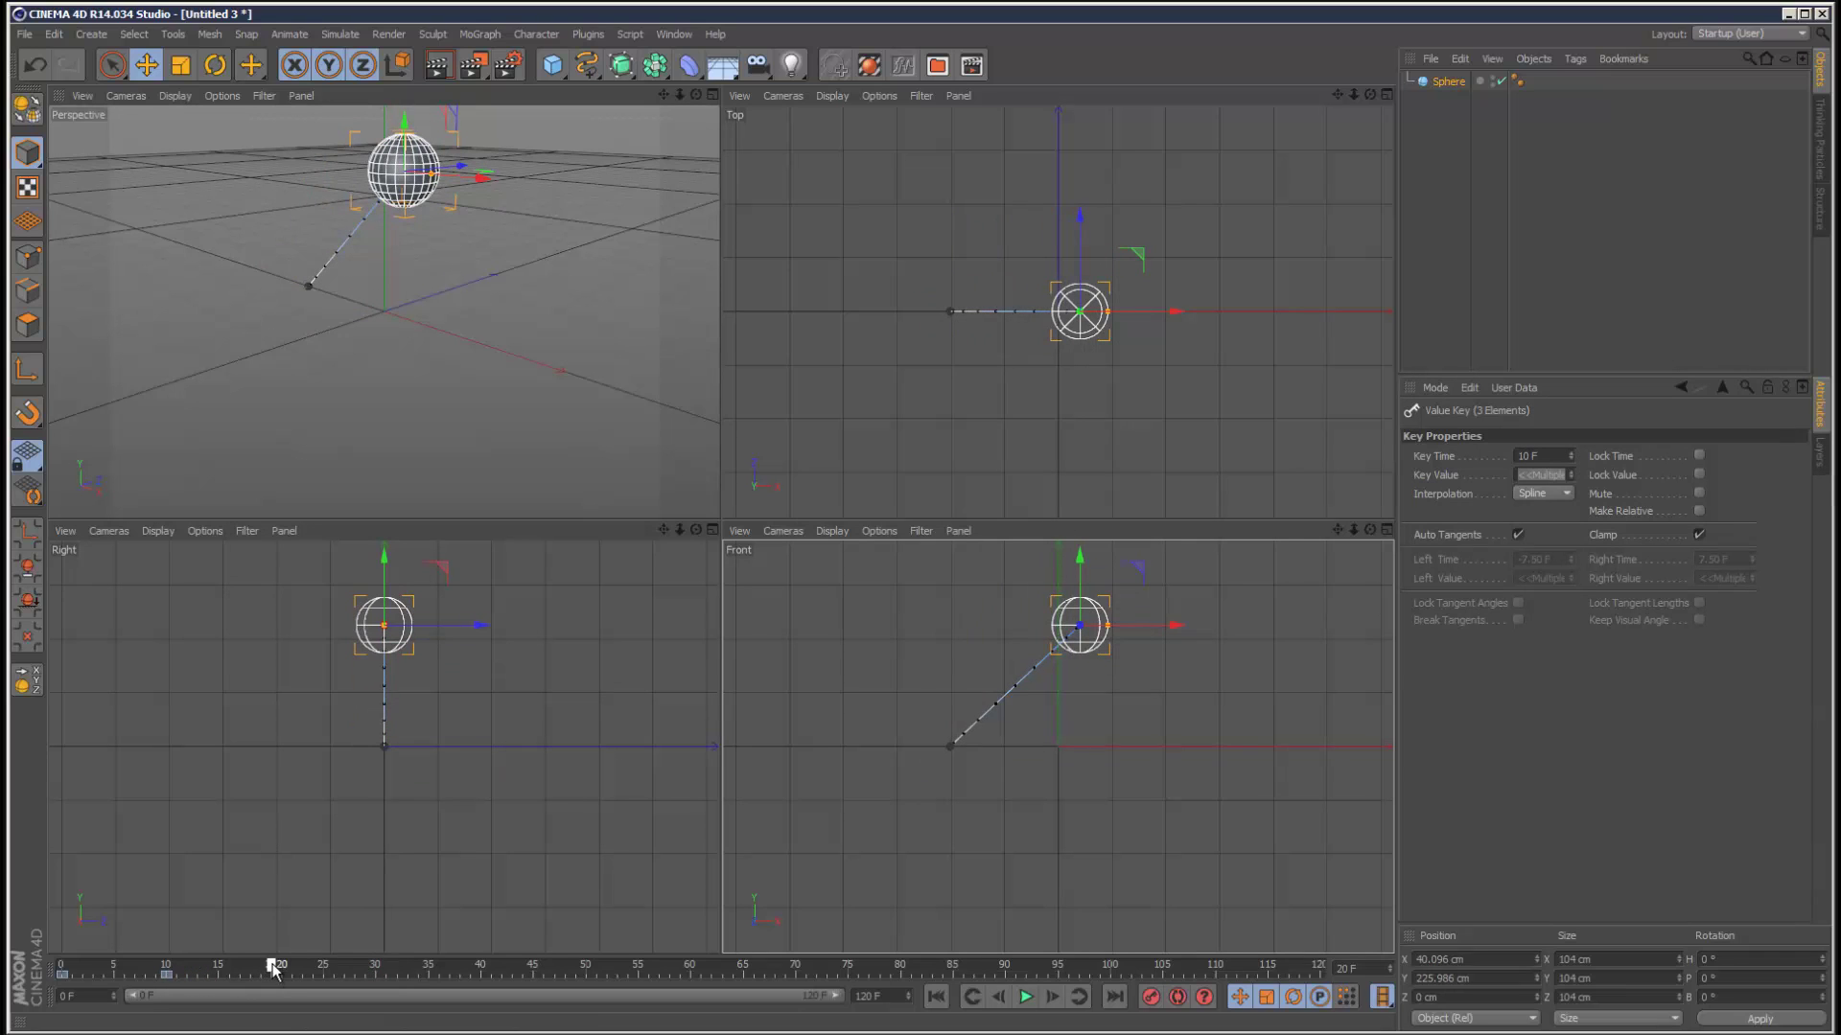
pyautogui.moveTo(1102, 699); pyautogui.dragTo(1194, 823)
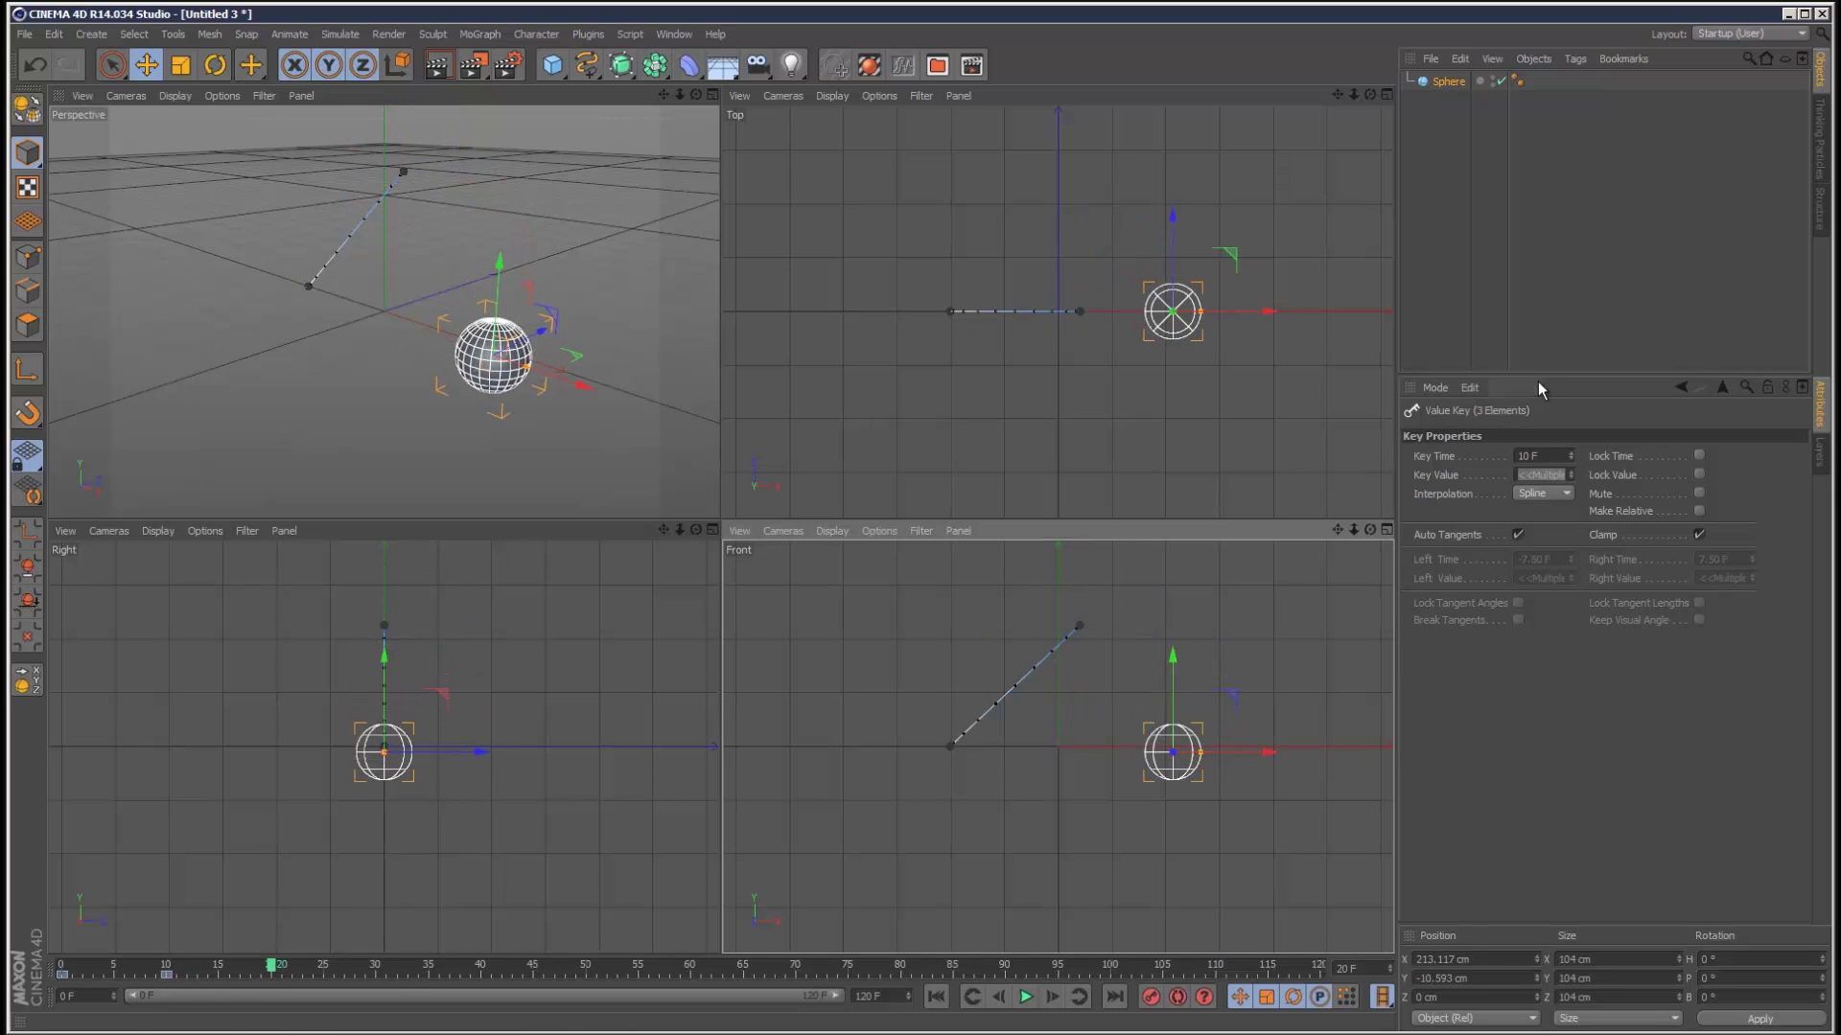
pyautogui.click(1449, 82)
pyautogui.click(1406, 489)
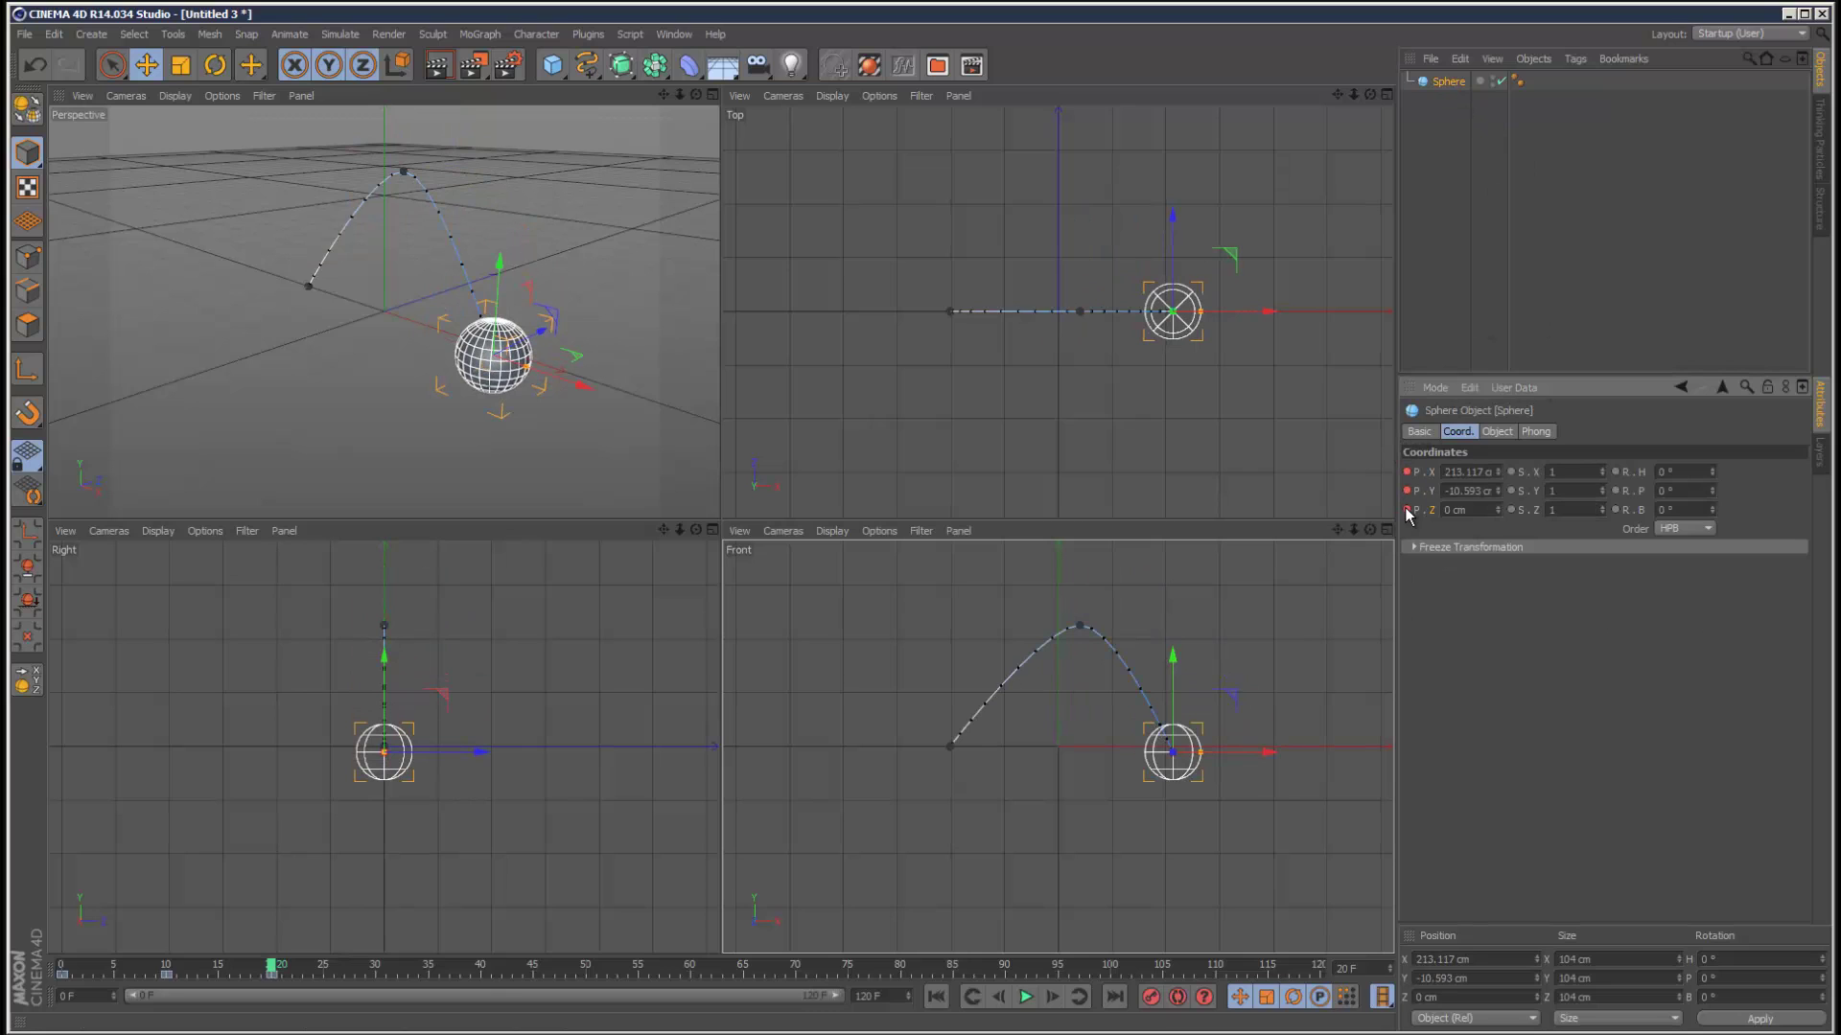
pyautogui.moveTo(65, 976)
pyautogui.keyDown('ctrl'); pyautogui.mouseDown()
pyautogui.moveTo(362, 1007)
pyautogui.moveTo(354, 973)
pyautogui.moveTo(287, 970)
pyautogui.moveTo(330, 952)
pyautogui.mouseUp(); pyautogui.keyUp('ctrl')
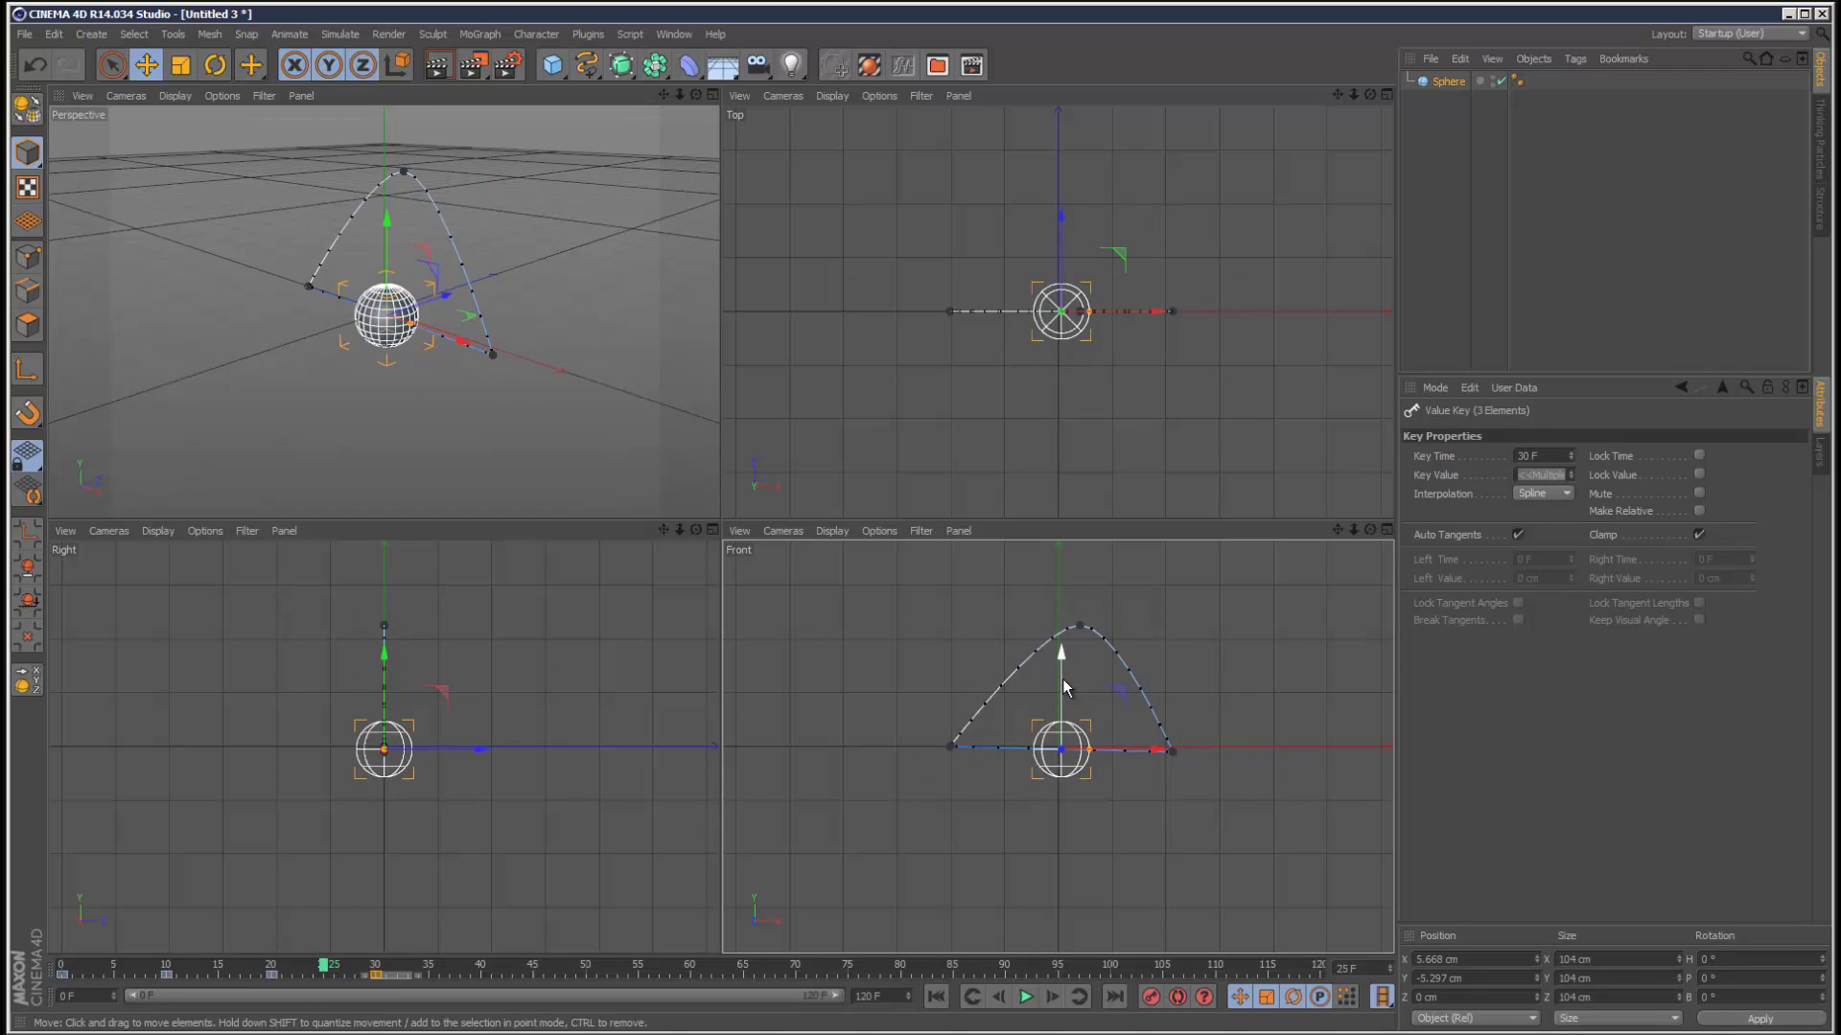
# Step: Key the sphere below the ground, shift a key to frame 27, and key a new Z position
pyautogui.moveTo(1066, 688); pyautogui.dragTo(1062, 752)
pyautogui.click(1447, 81)
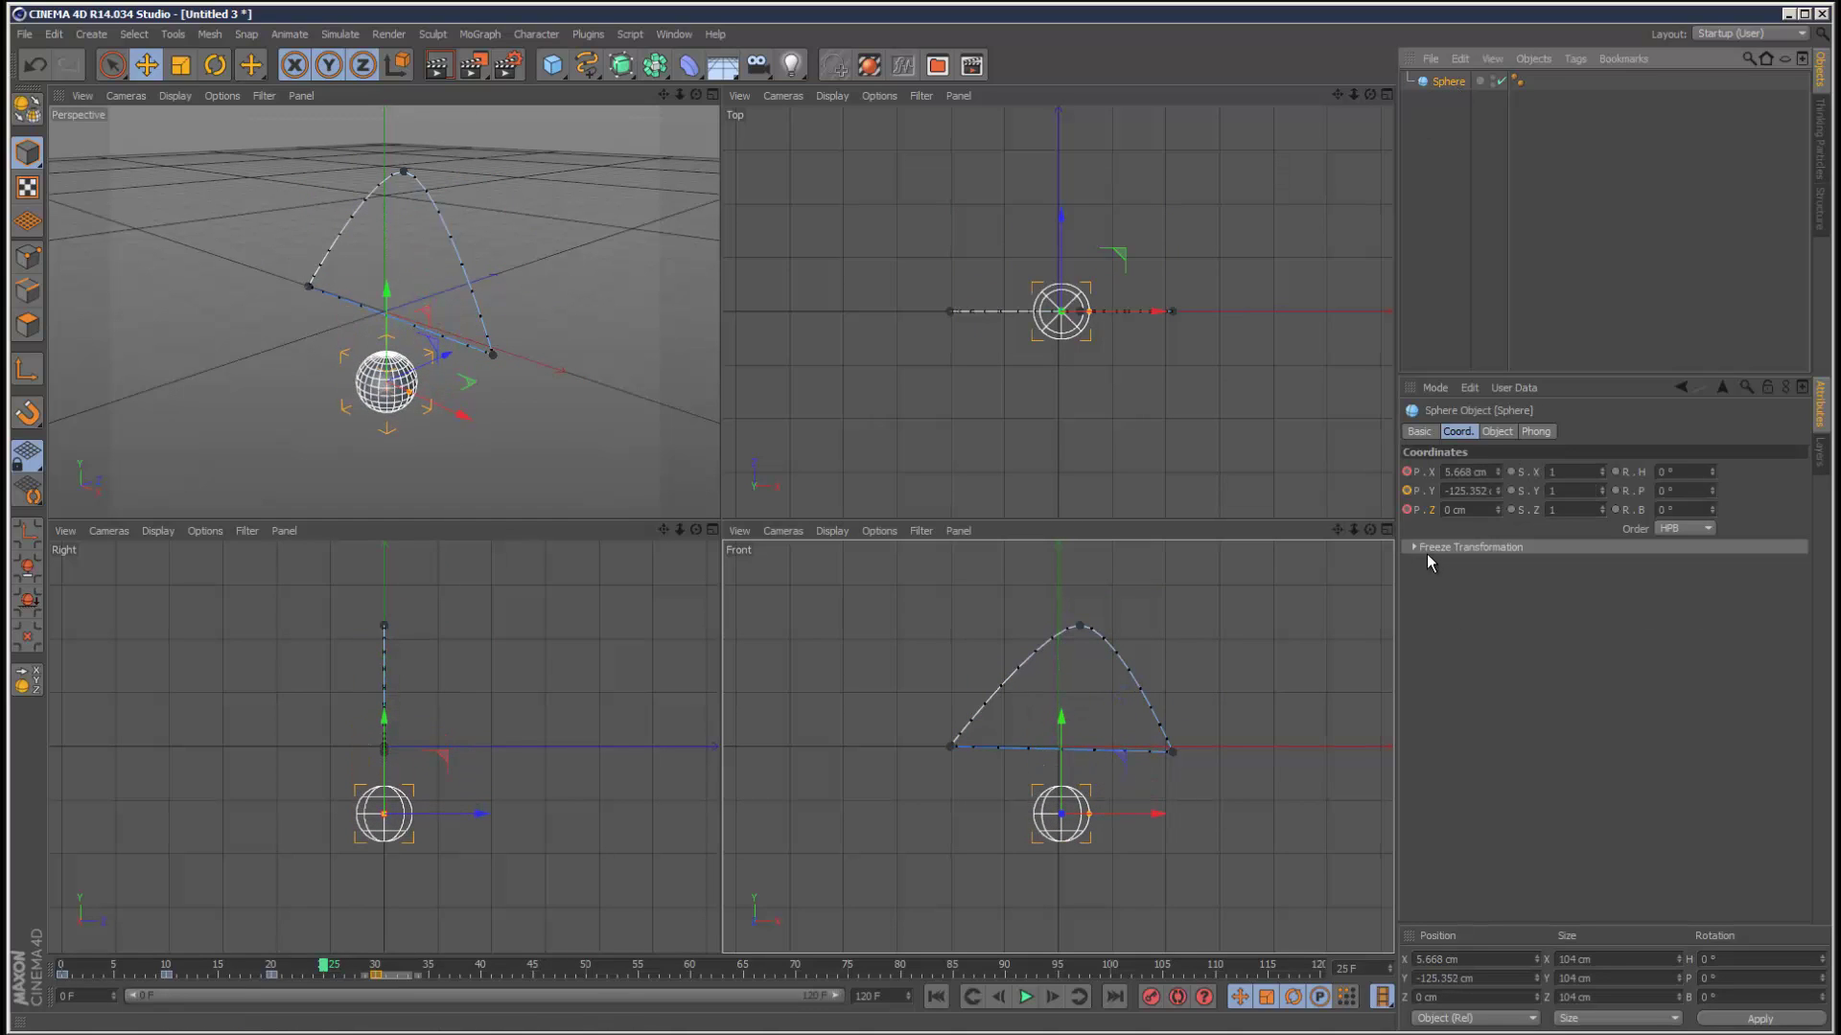
pyautogui.keyDown('ctrl'); pyautogui.click(1406, 509); pyautogui.keyUp('ctrl')
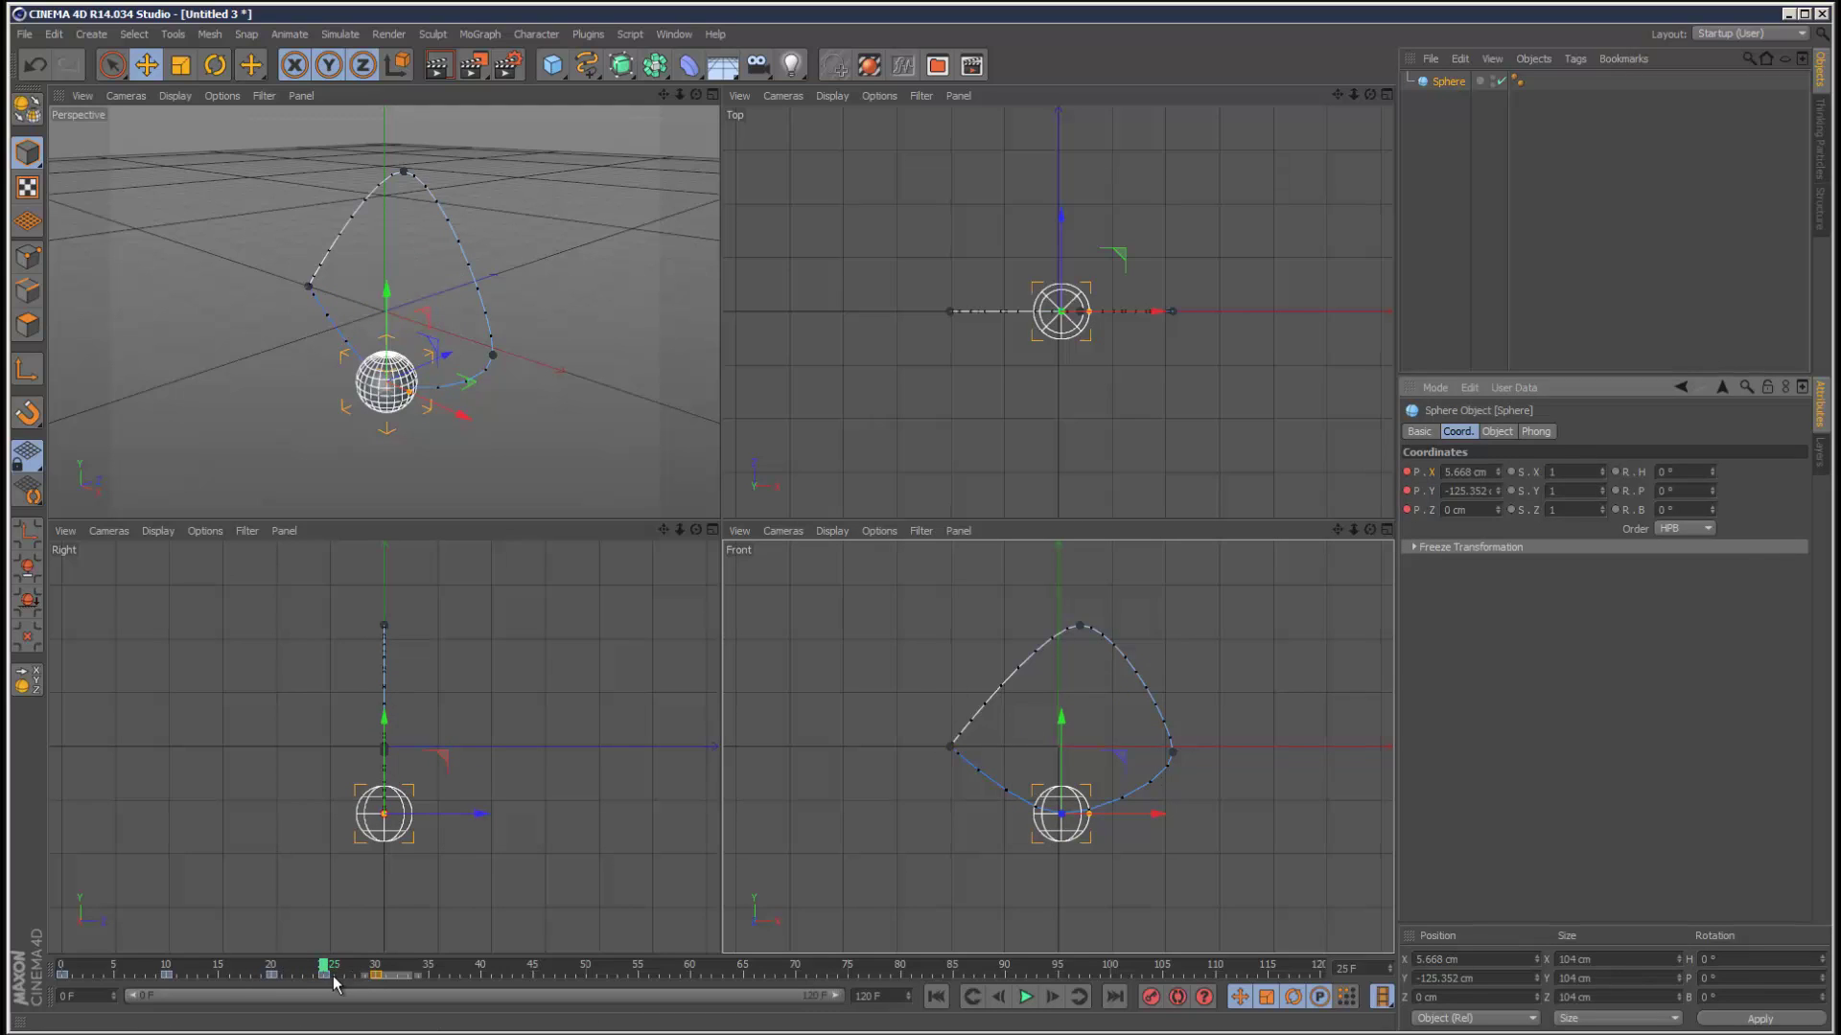
pyautogui.moveTo(333, 982); pyautogui.dragTo(482, 984)
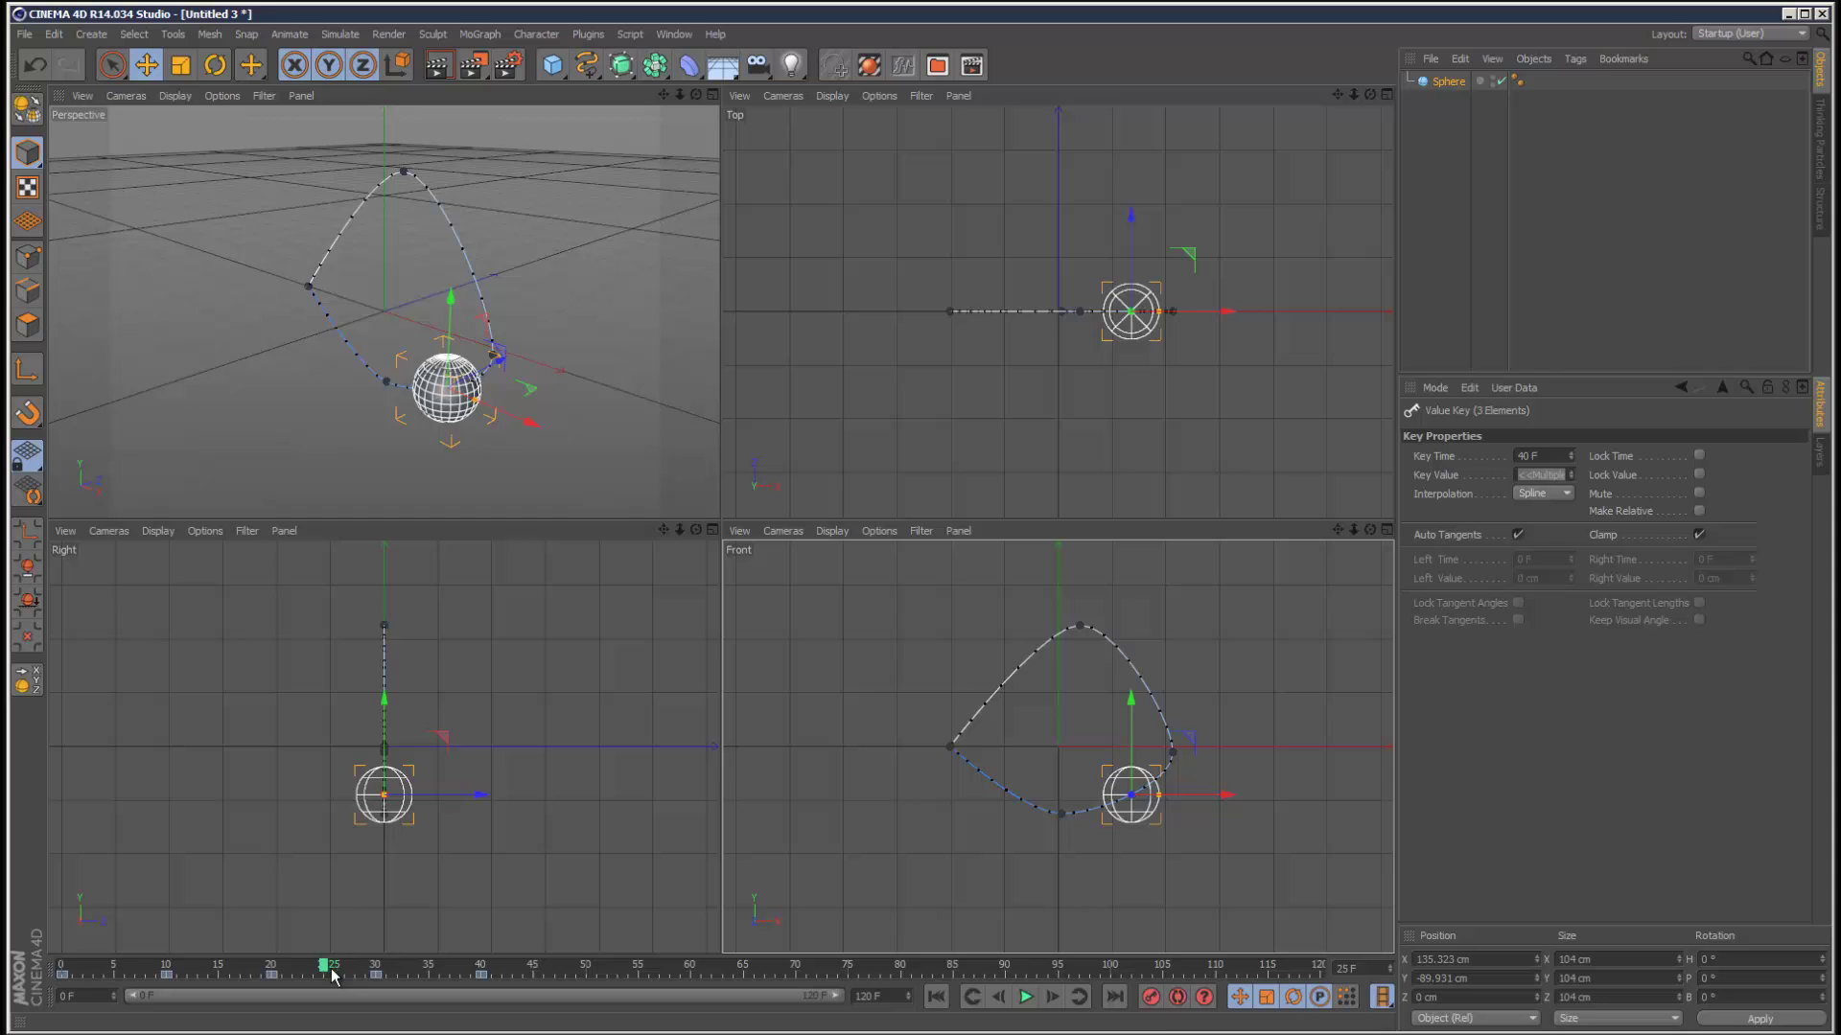
pyautogui.moveTo(334, 975); pyautogui.dragTo(270, 912)
pyautogui.moveTo(1168, 257); pyautogui.dragTo(1168, 170)
pyautogui.click(1407, 510)
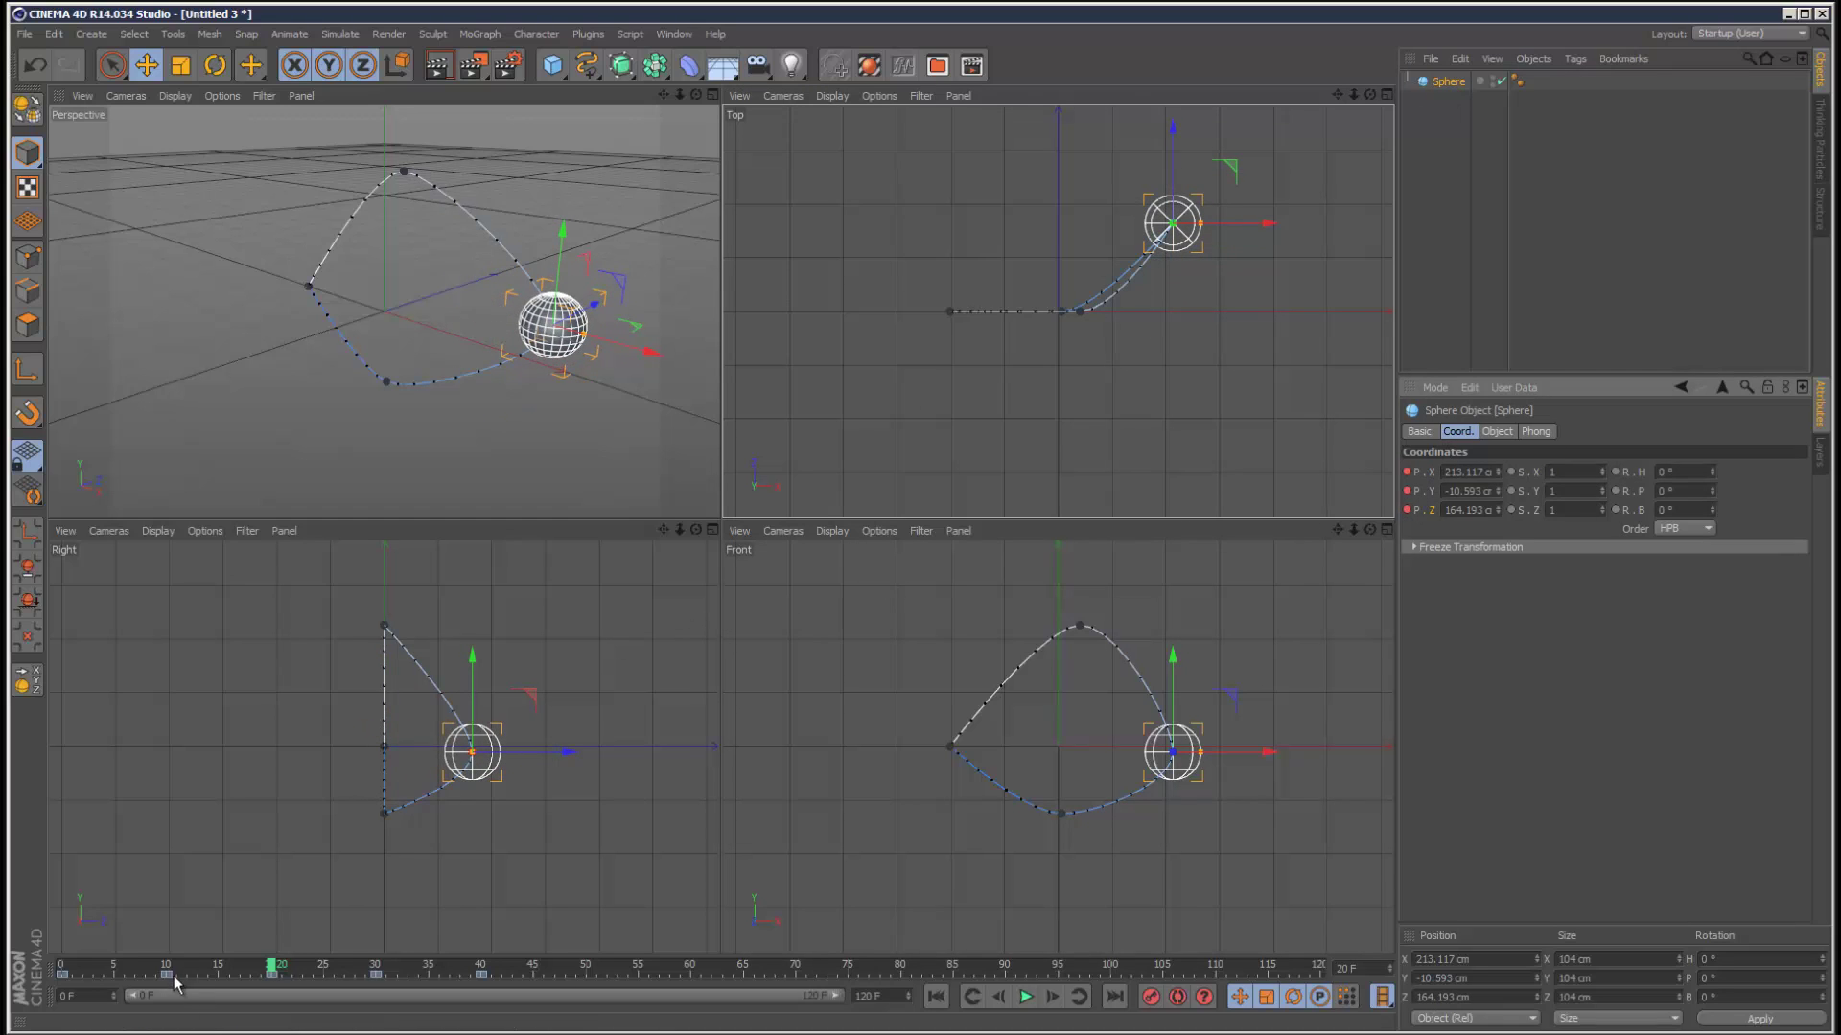
pyautogui.moveTo(164, 968); pyautogui.dragTo(19, 926)
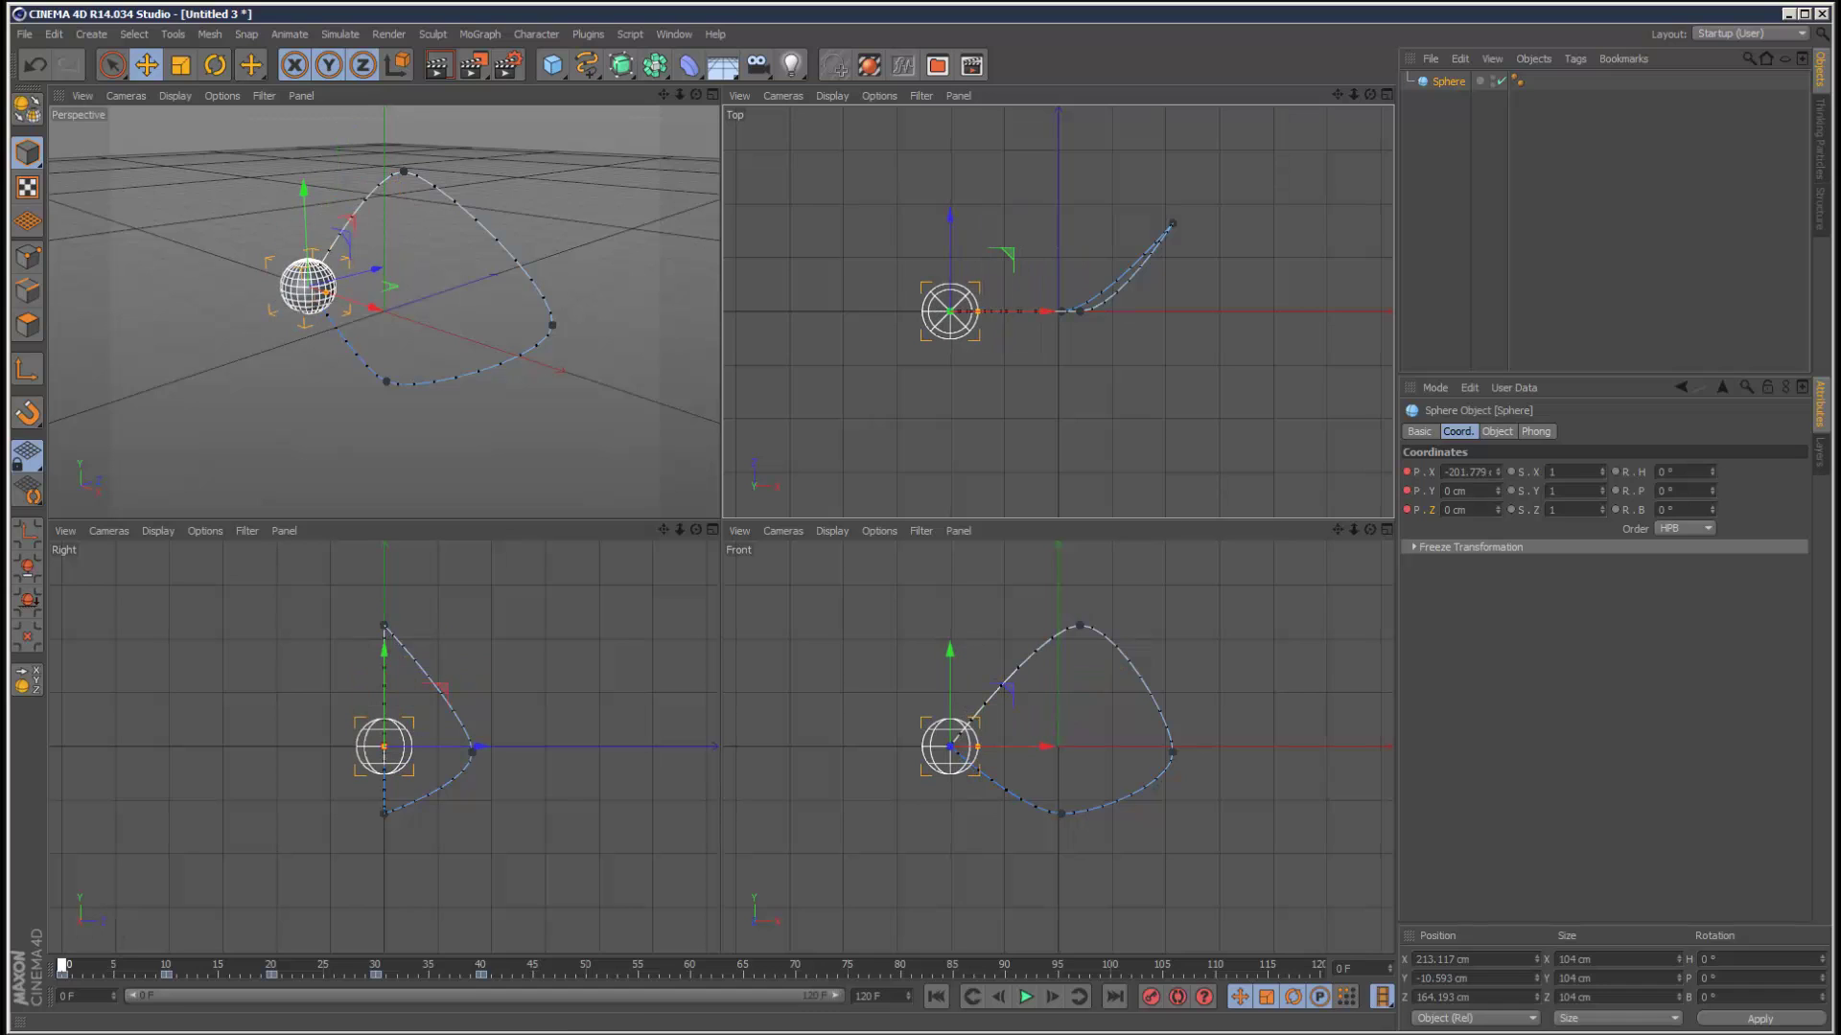
# Step: Make the sphere an editable polygon object and select all its polygons
pyautogui.click(1448, 113)
pyautogui.click(711, 95)
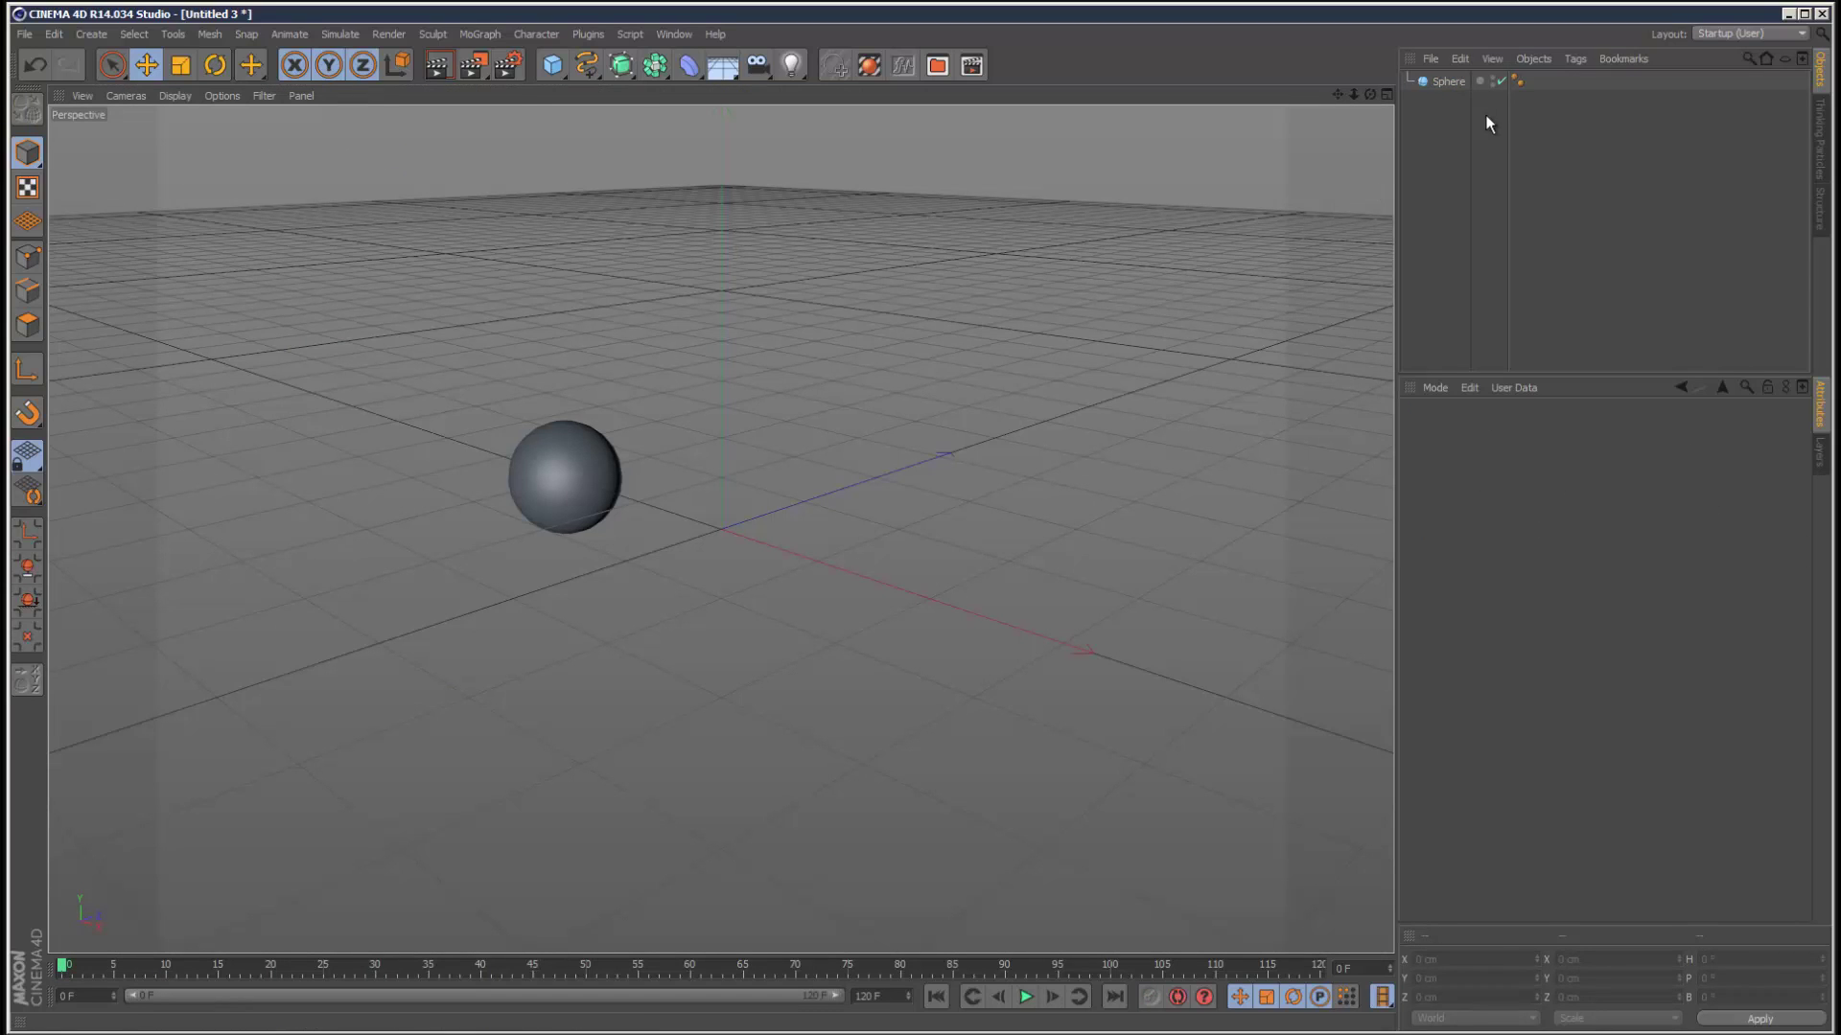
pyautogui.click(1447, 82)
pyautogui.click(40, 113)
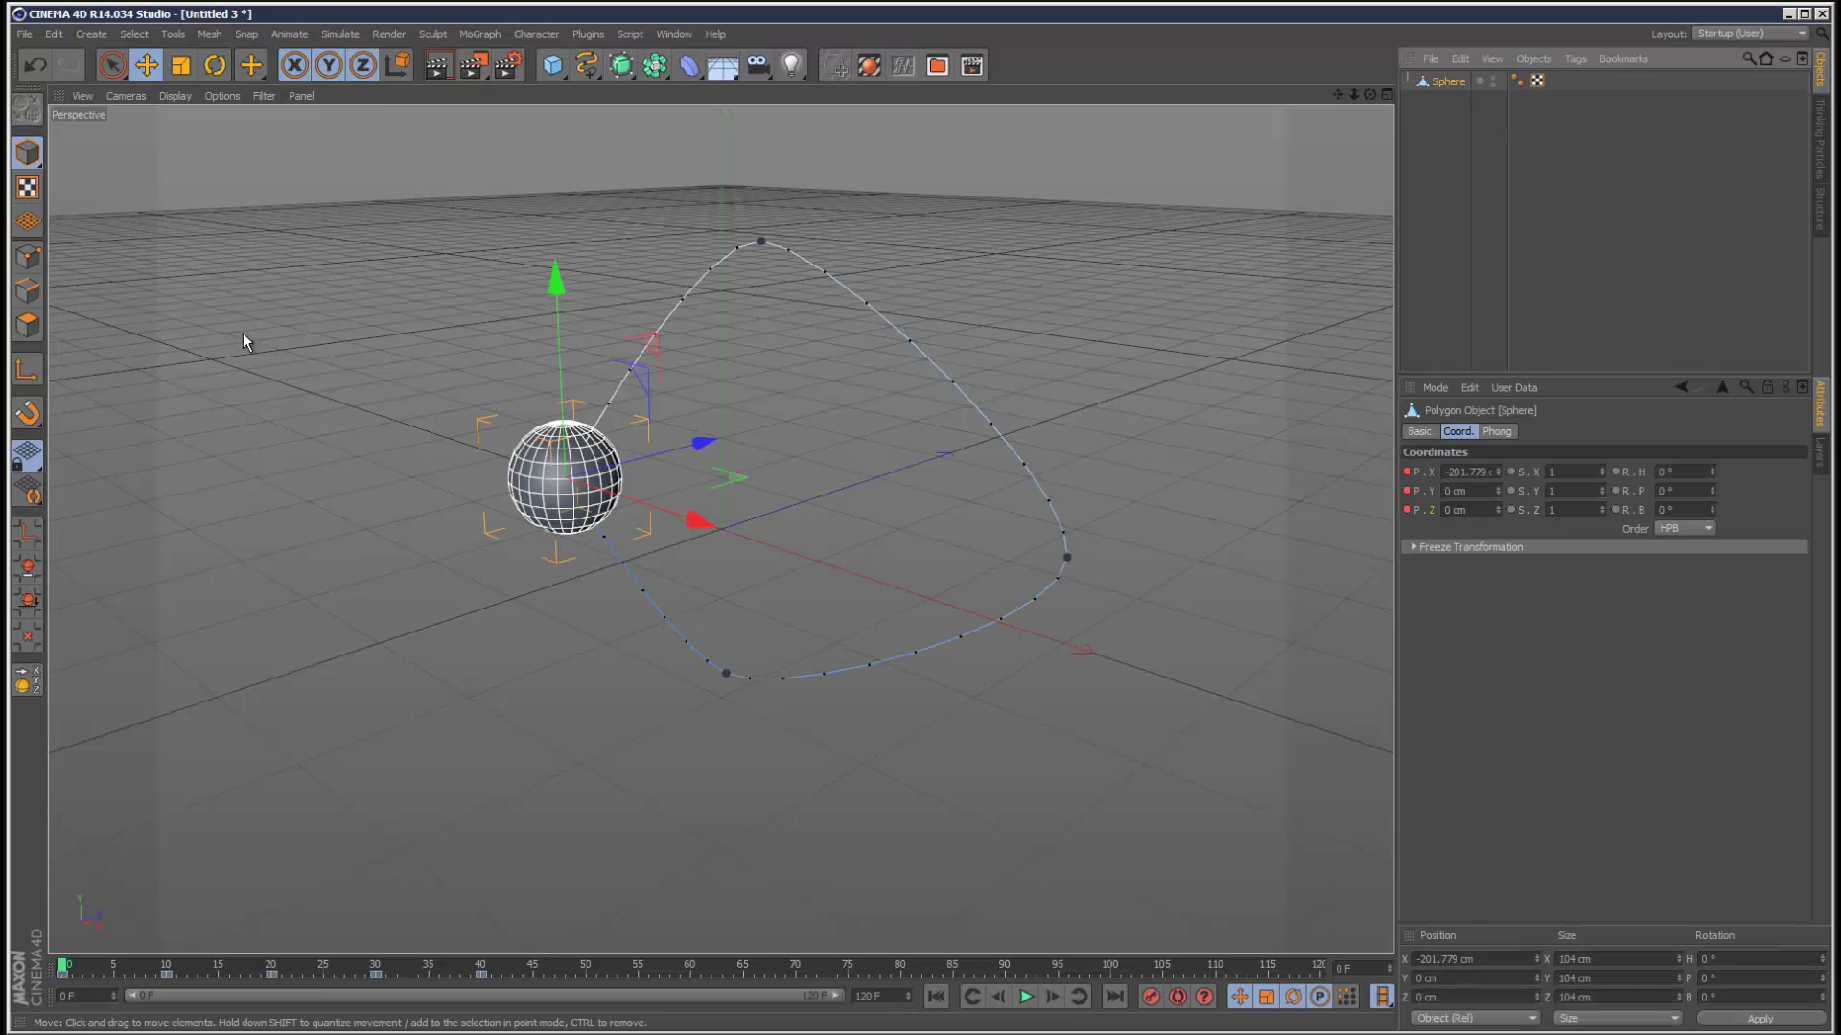
pyautogui.click(28, 259)
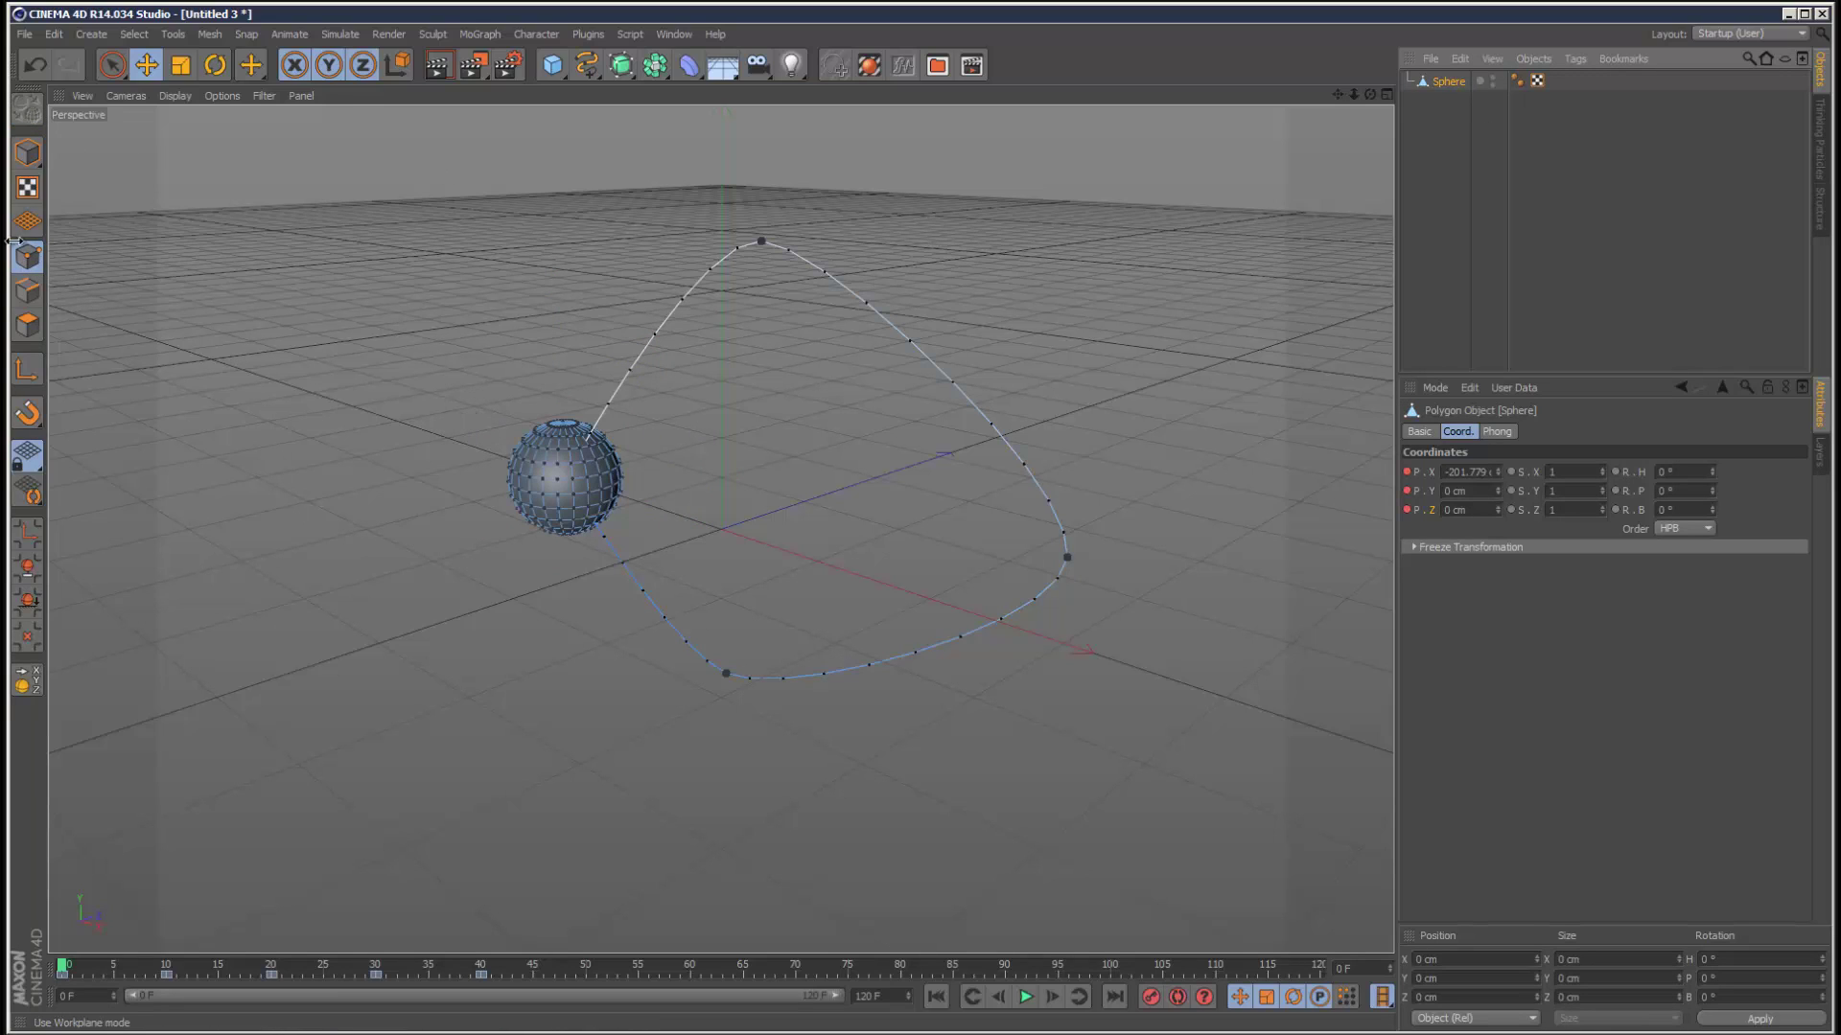
pyautogui.click(29, 324)
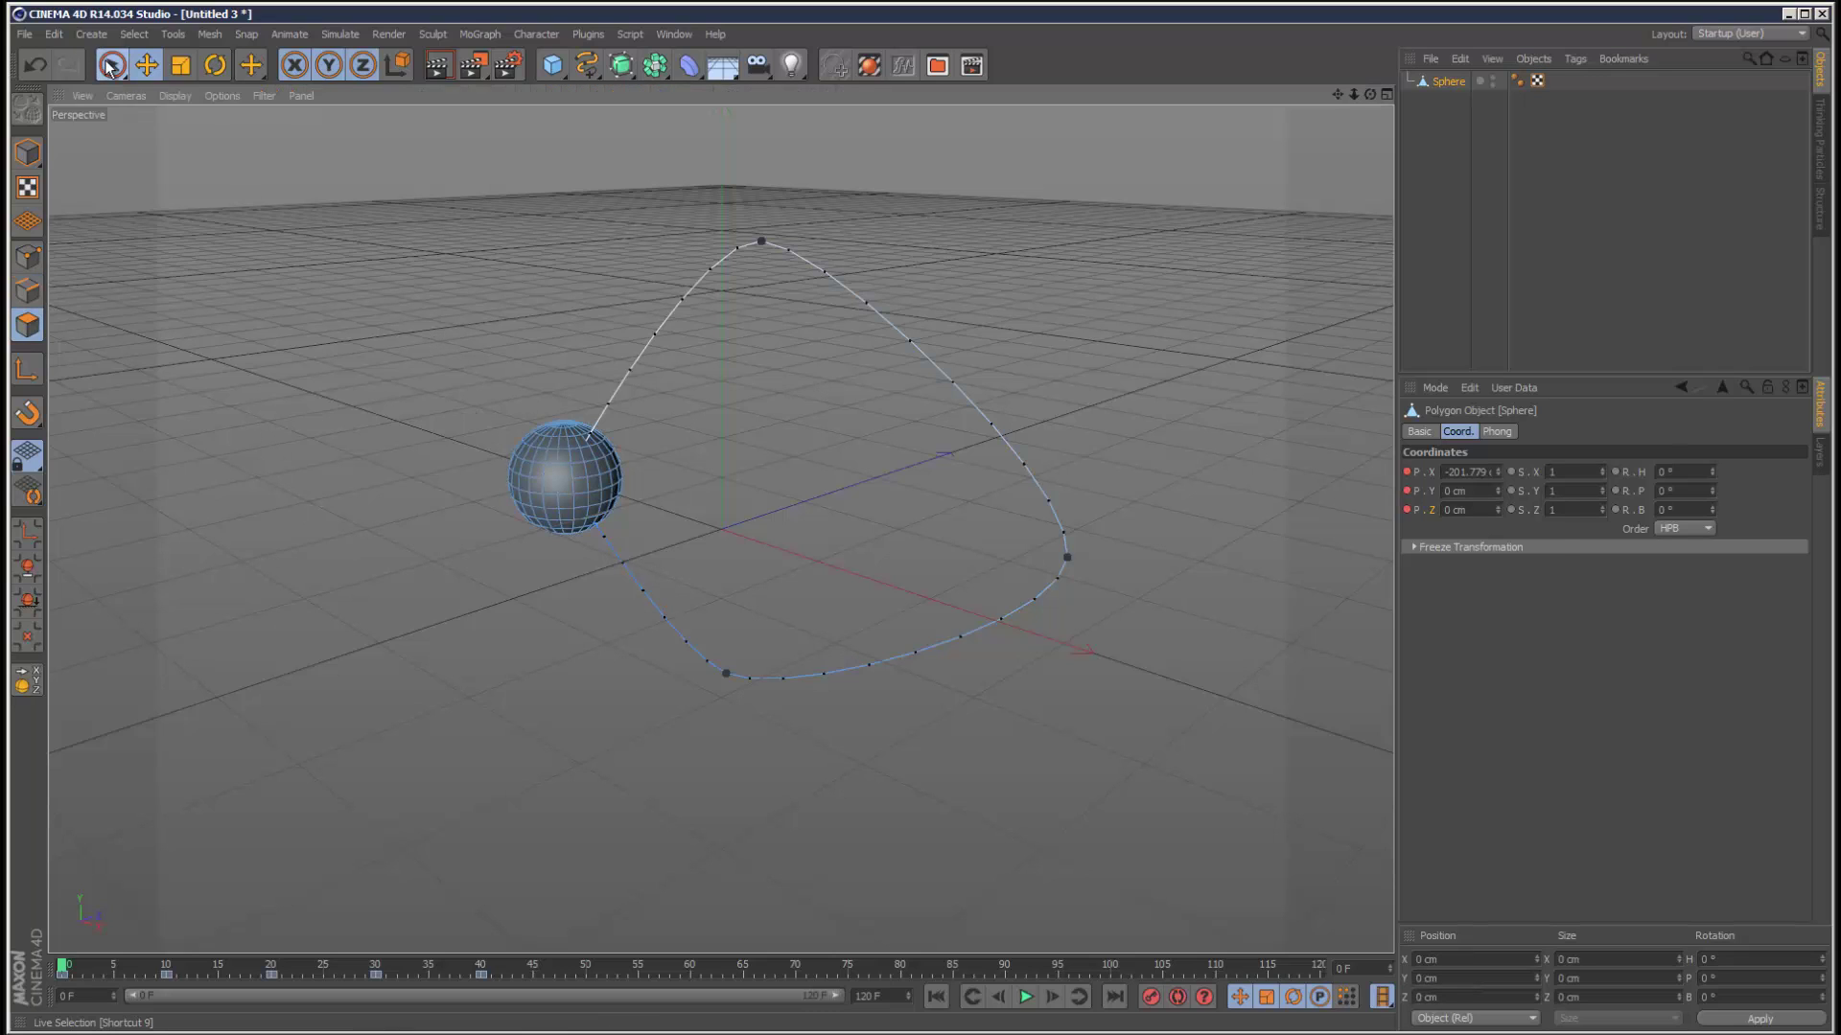
pyautogui.moveTo(118, 67); pyautogui.dragTo(144, 132)
pyautogui.moveTo(510, 473); pyautogui.dragTo(733, 566)
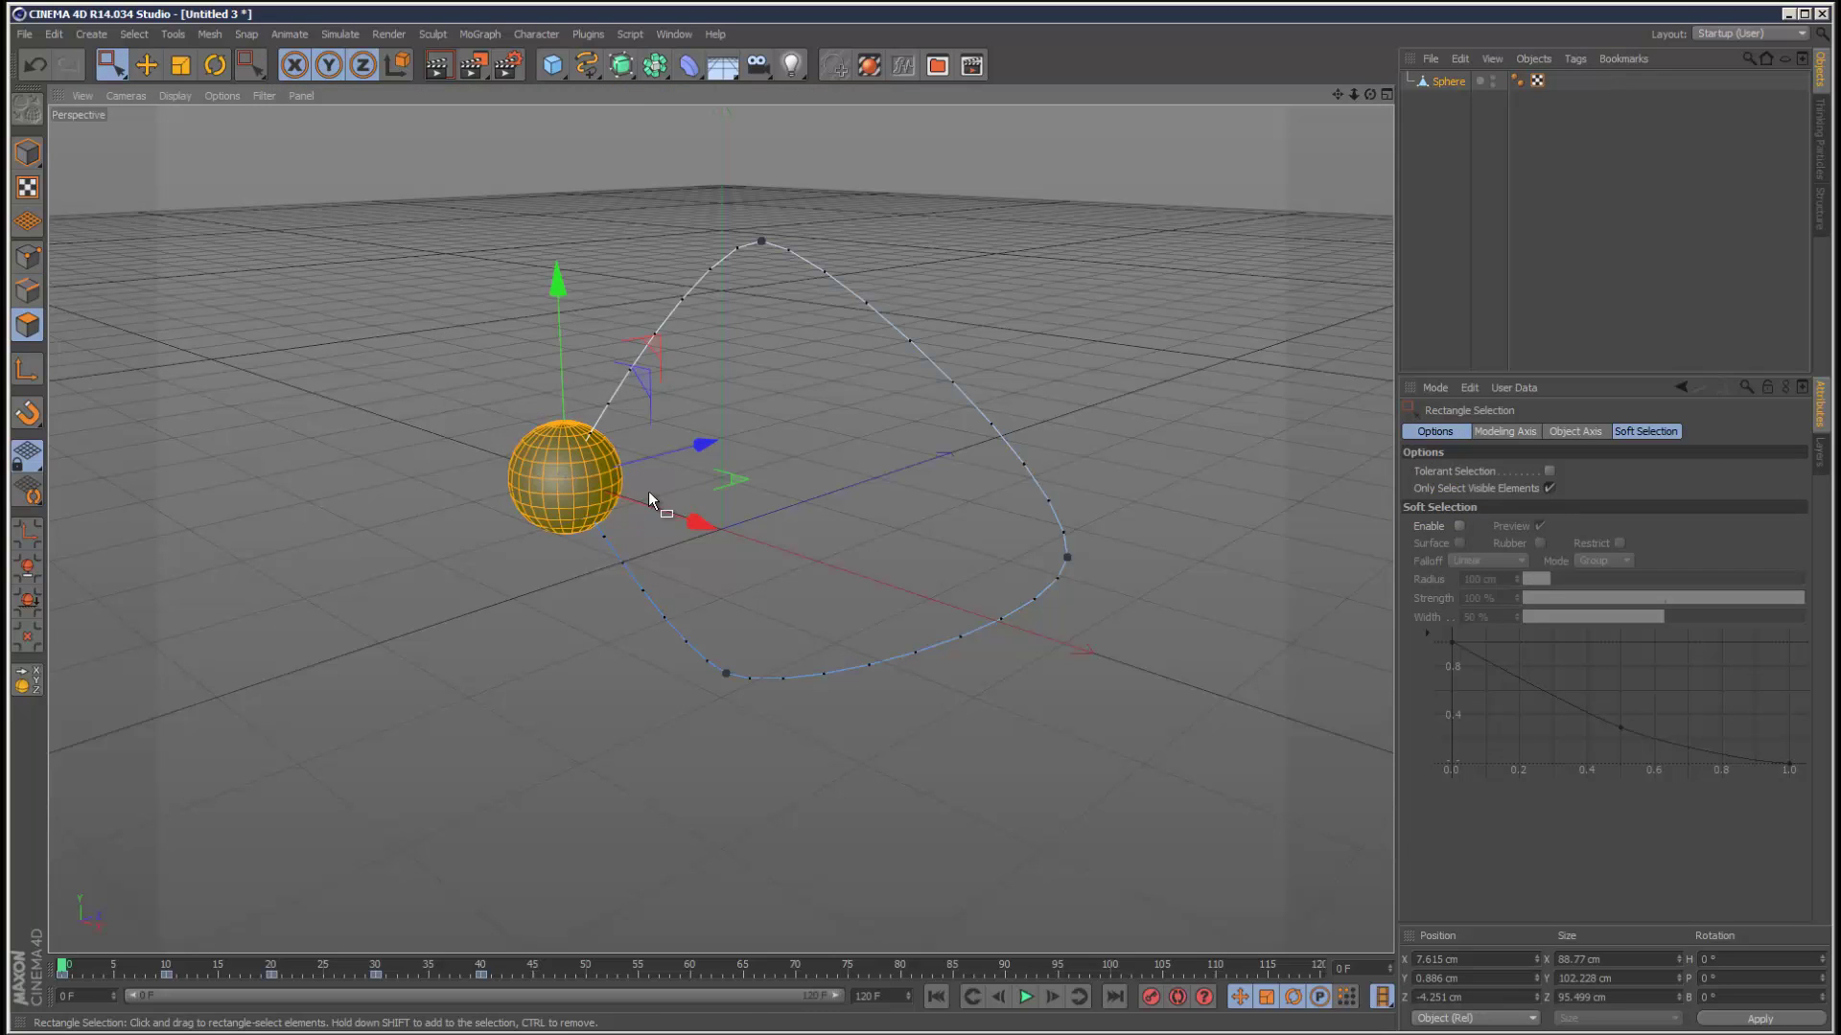
# Step: Extrude the sphere's polygons outward with Create N-gons enabled
pyautogui.rightClick(583, 494)
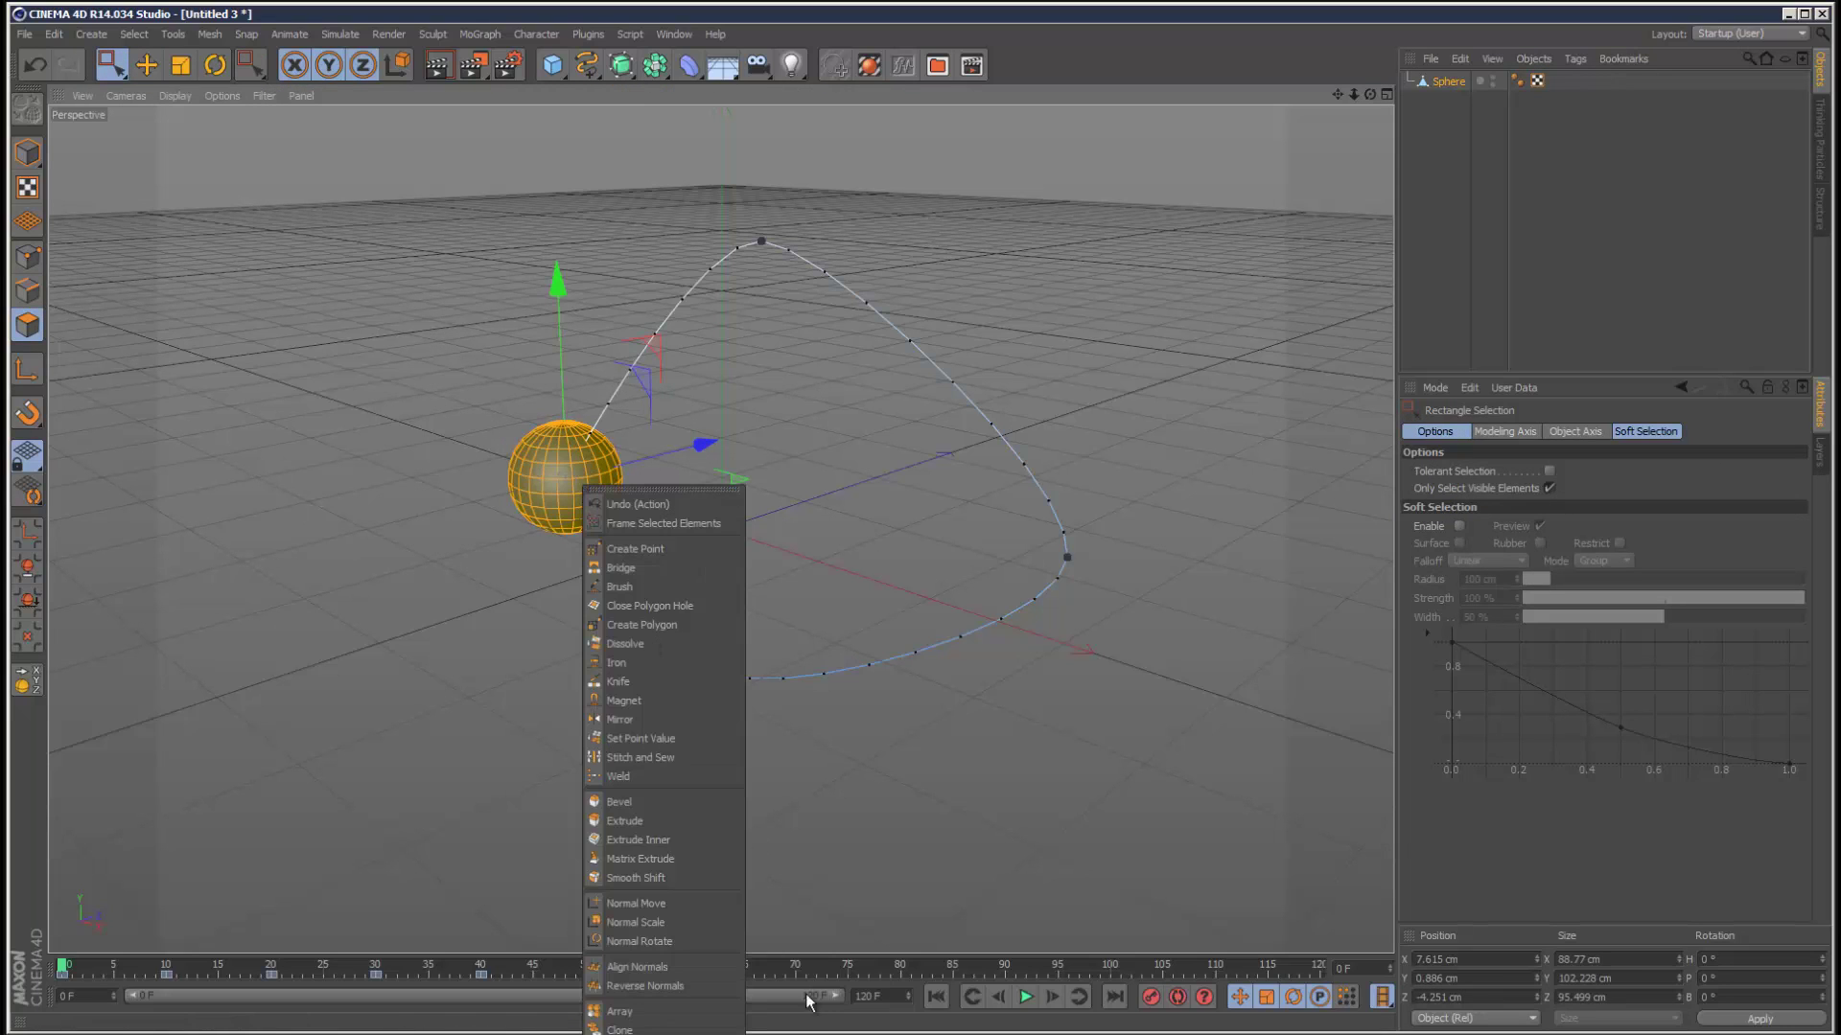
pyautogui.click(707, 819)
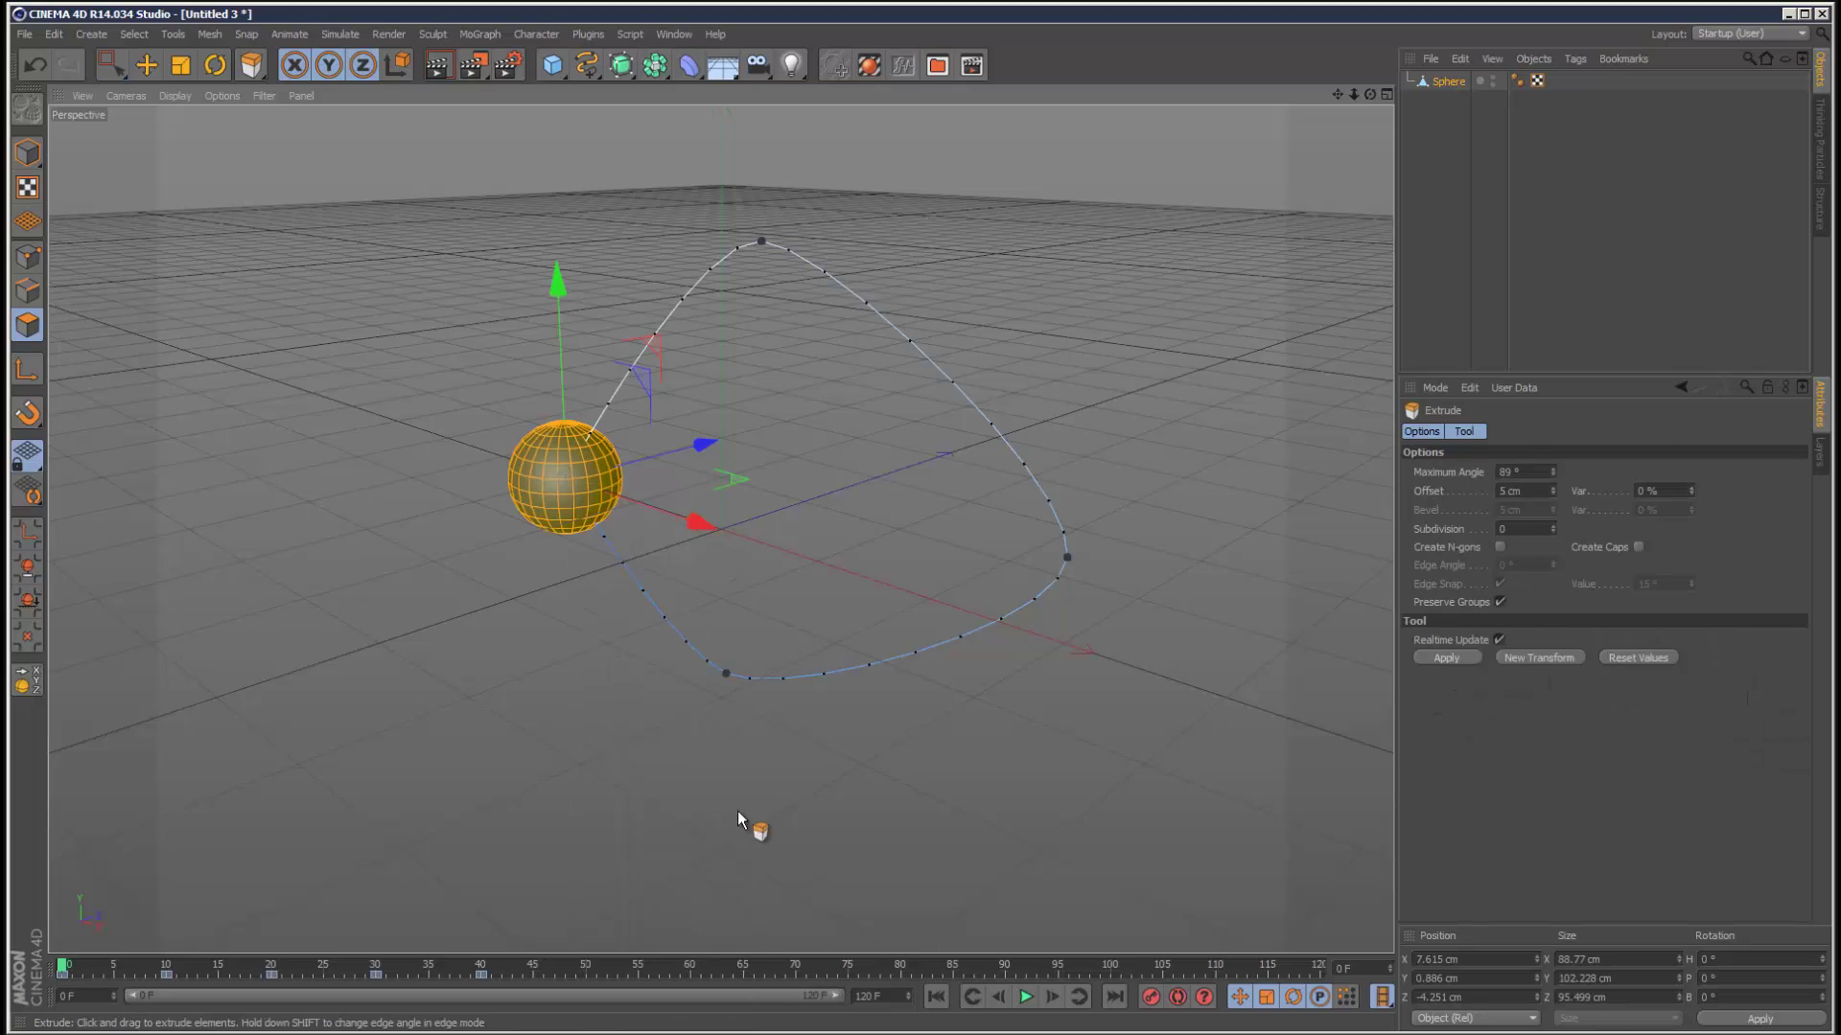
pyautogui.click(1502, 548)
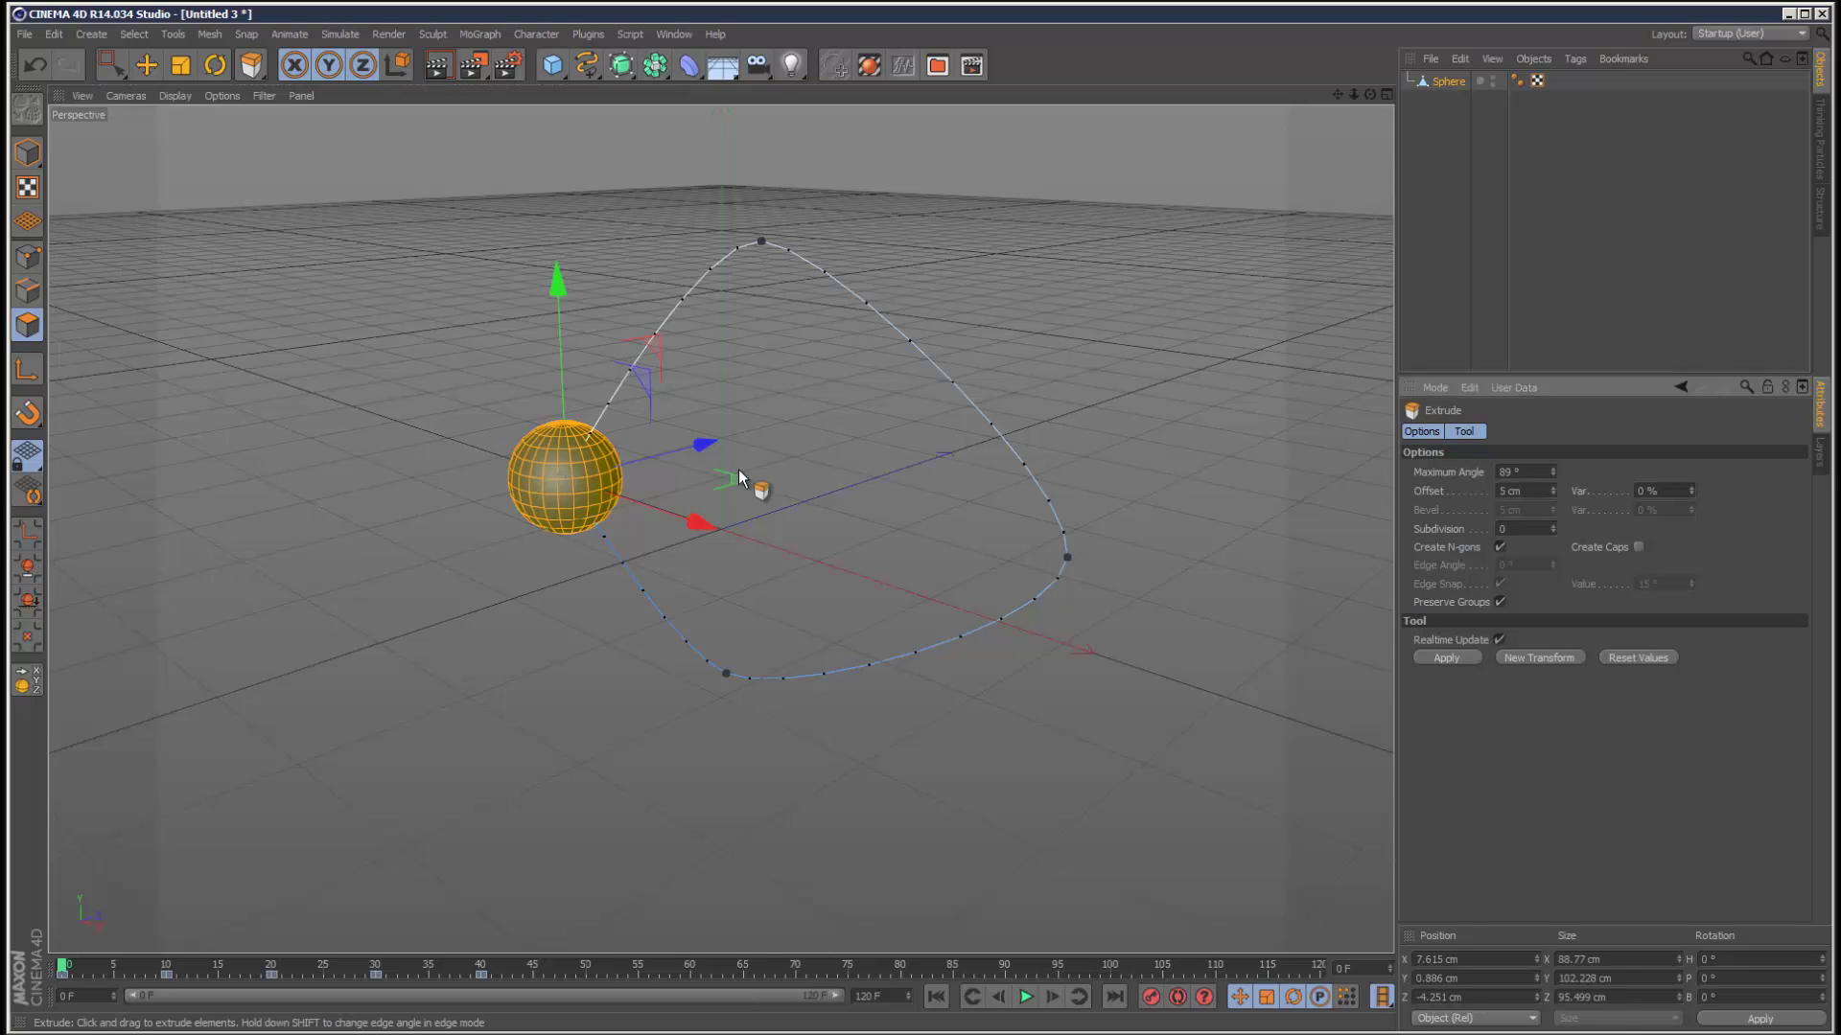
pyautogui.moveTo(579, 470); pyautogui.dragTo(894, 575)
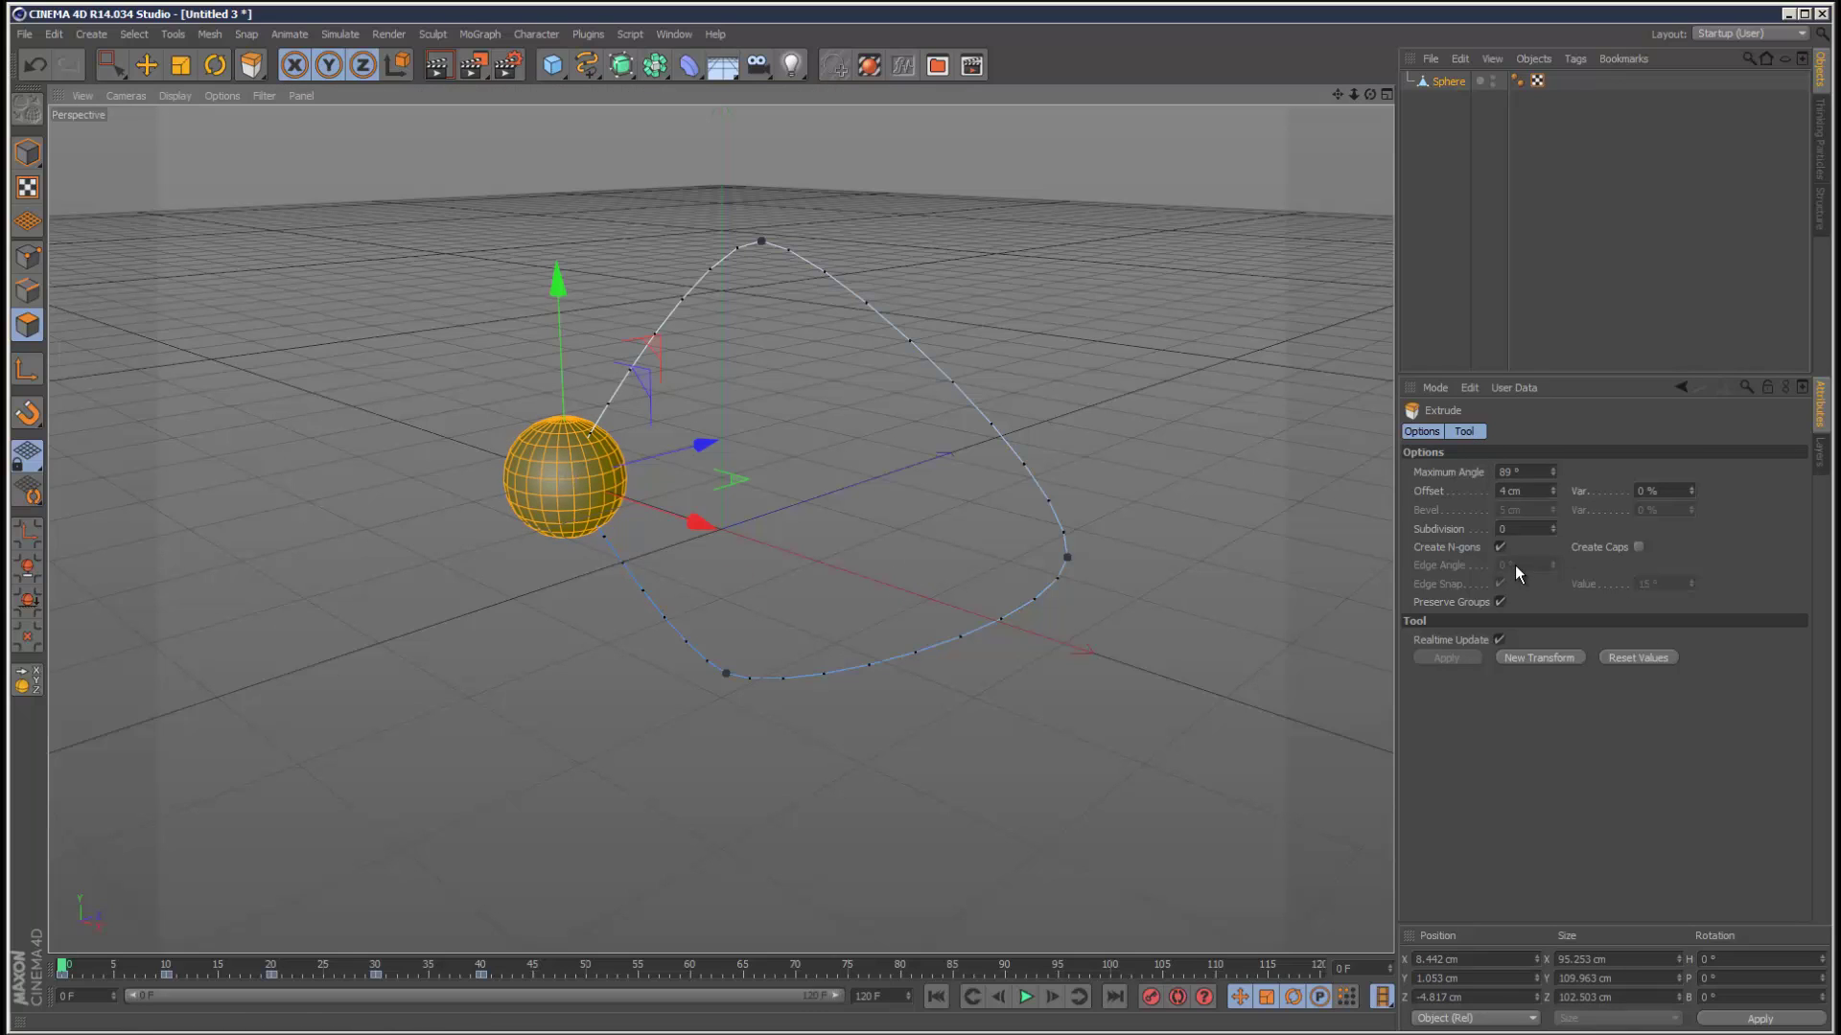
# Step: Matrix-extrude the polygons into tapering spikes: 8 steps, 80% scale, 10° rotation
pyautogui.rightClick(510, 497)
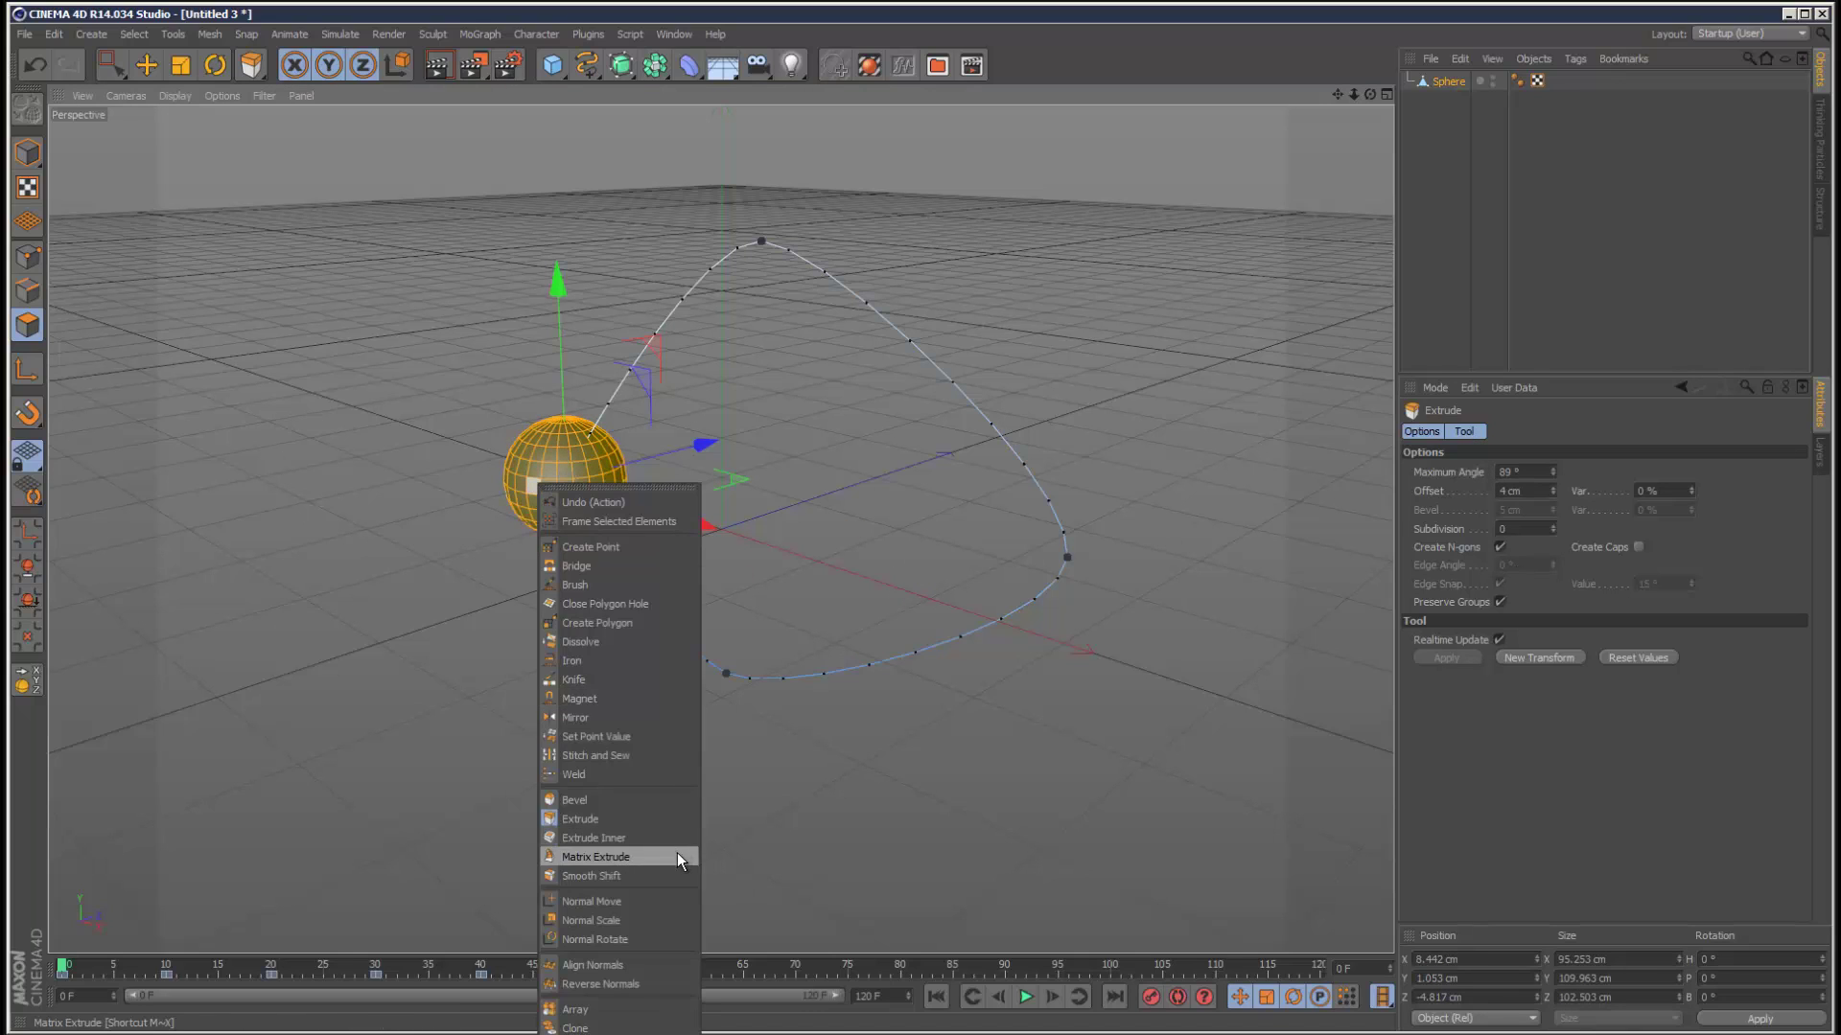
pyautogui.click(677, 856)
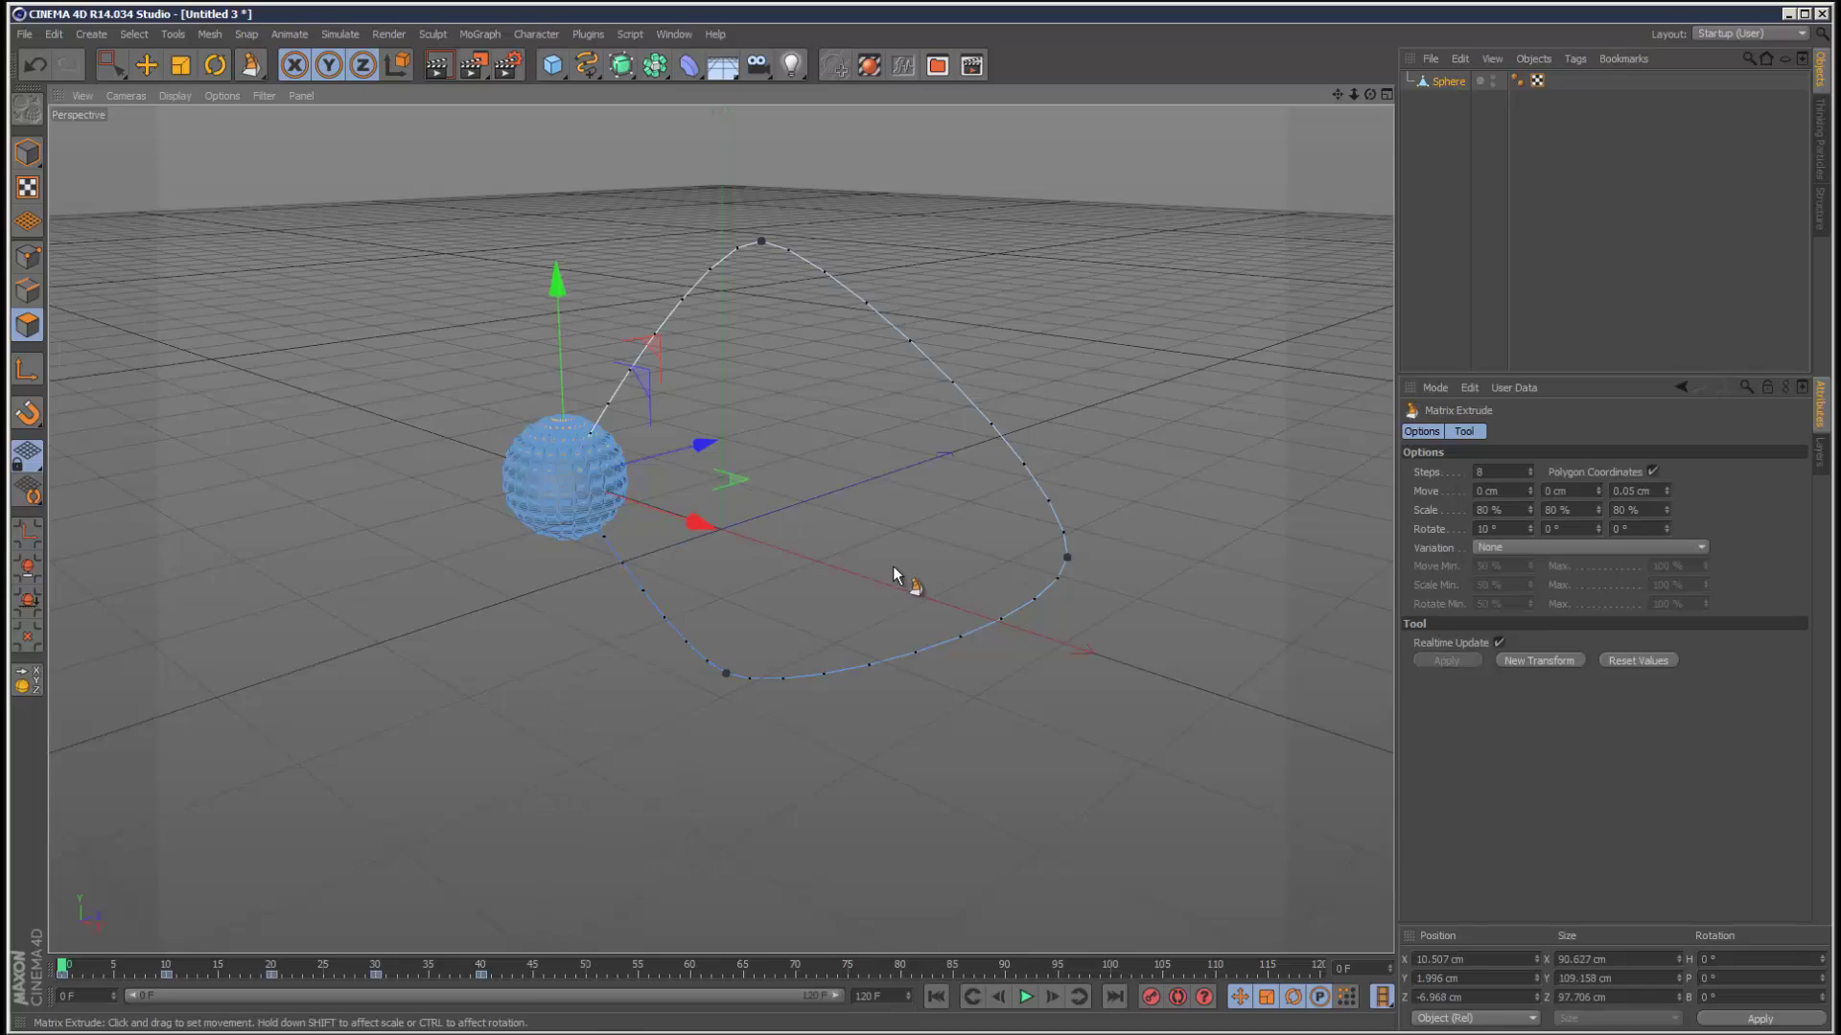
pyautogui.moveTo(904, 584); pyautogui.dragTo(893, 571)
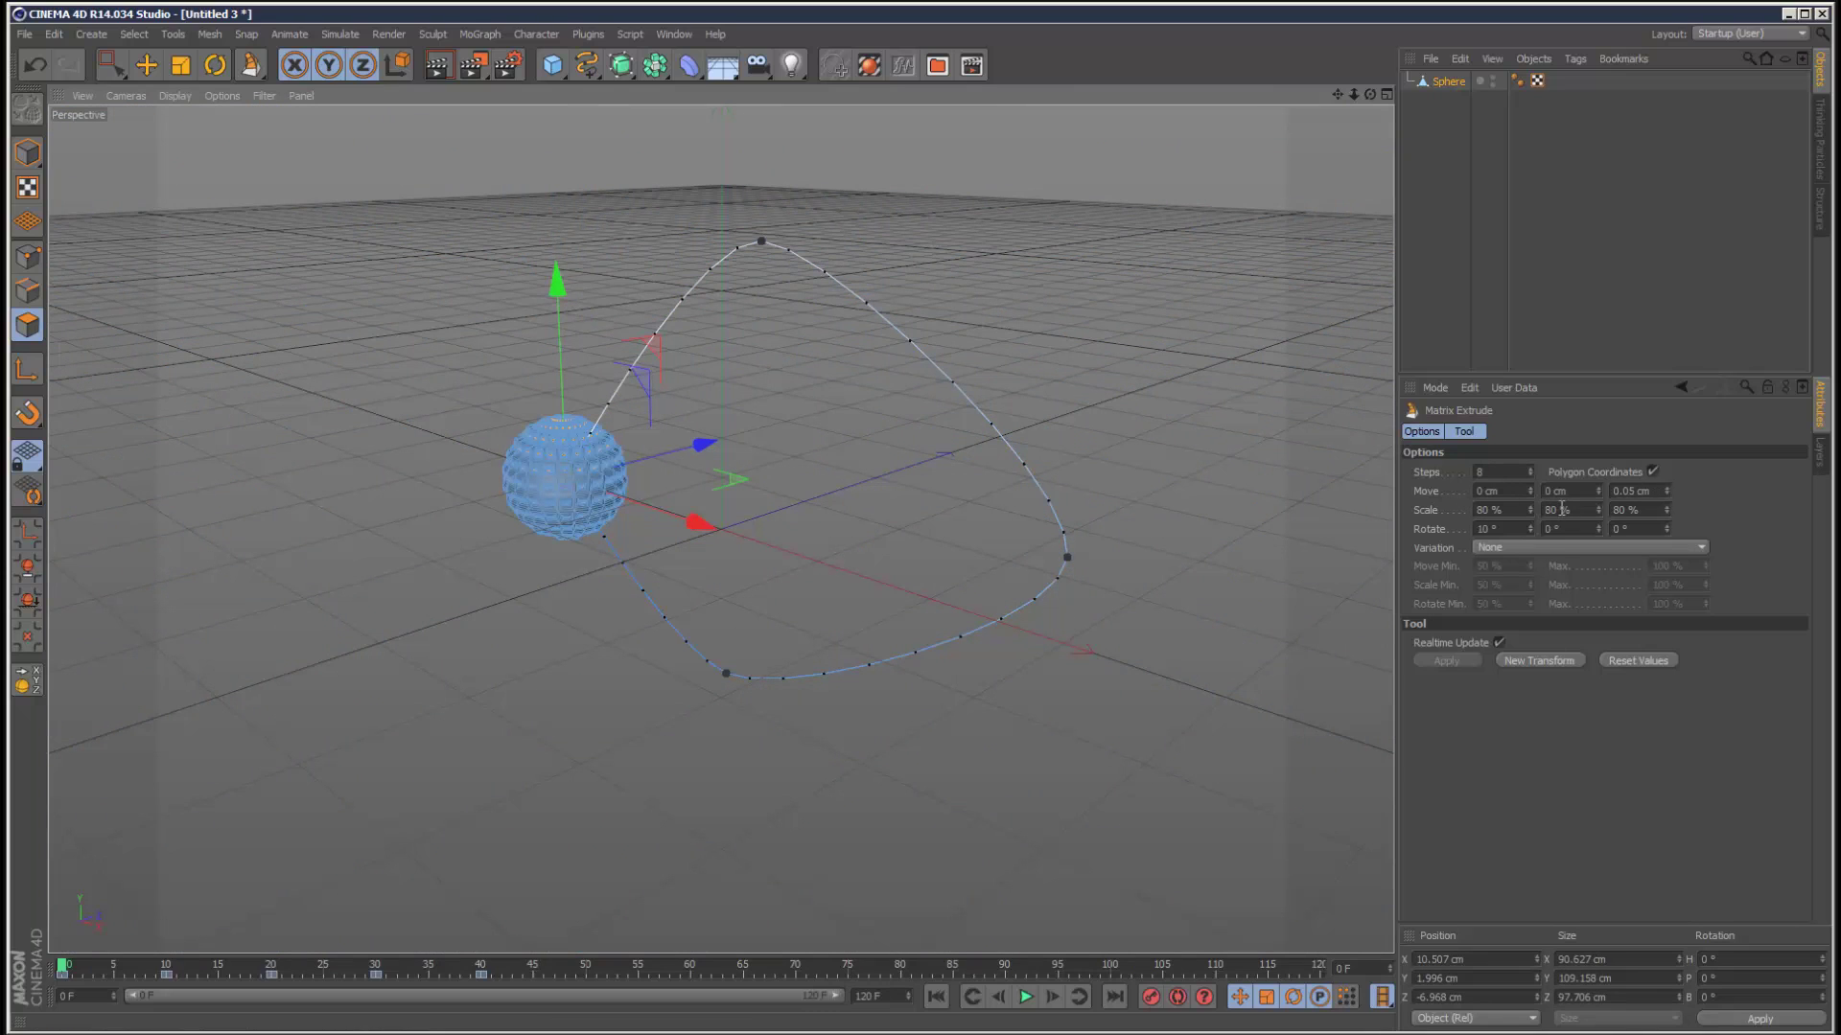
pyautogui.moveTo(112, 64); pyautogui.dragTo(163, 82)
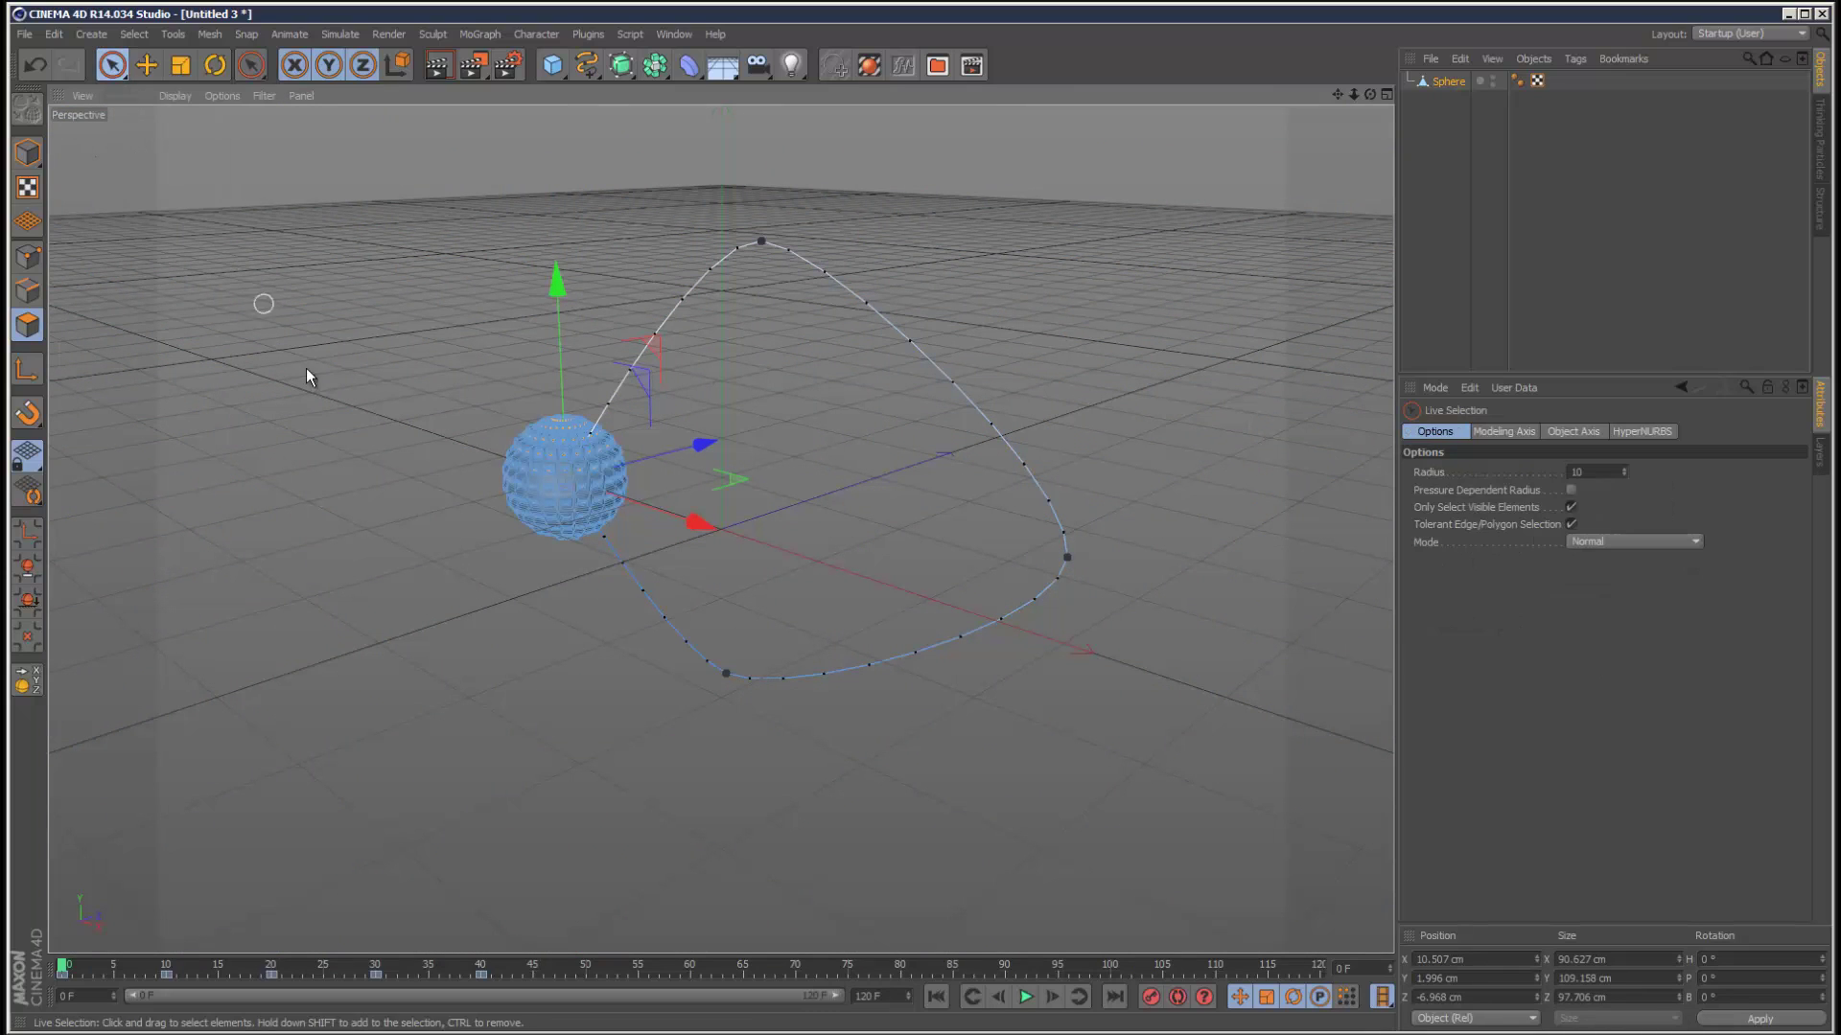
# Step: In Model mode, key the sphere's heading and pitch rotation at frame 10
pyautogui.click(27, 152)
pyautogui.click(372, 367)
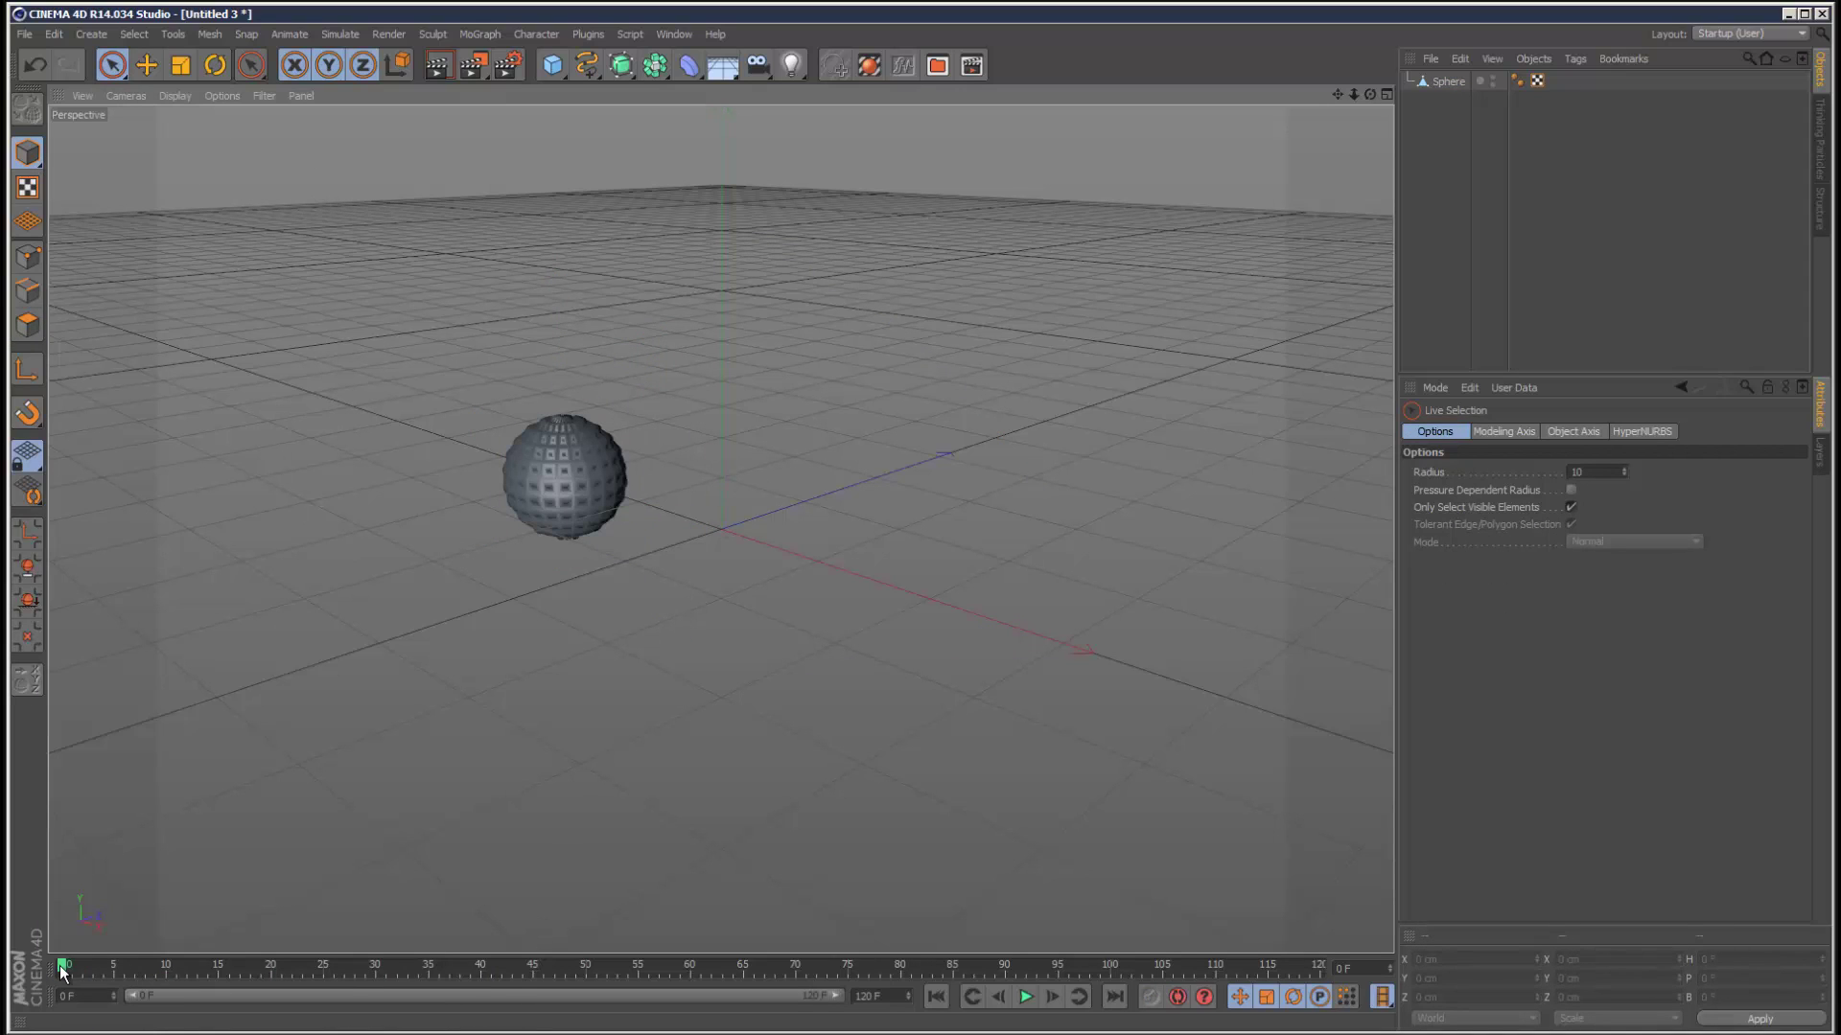
pyautogui.click(1447, 82)
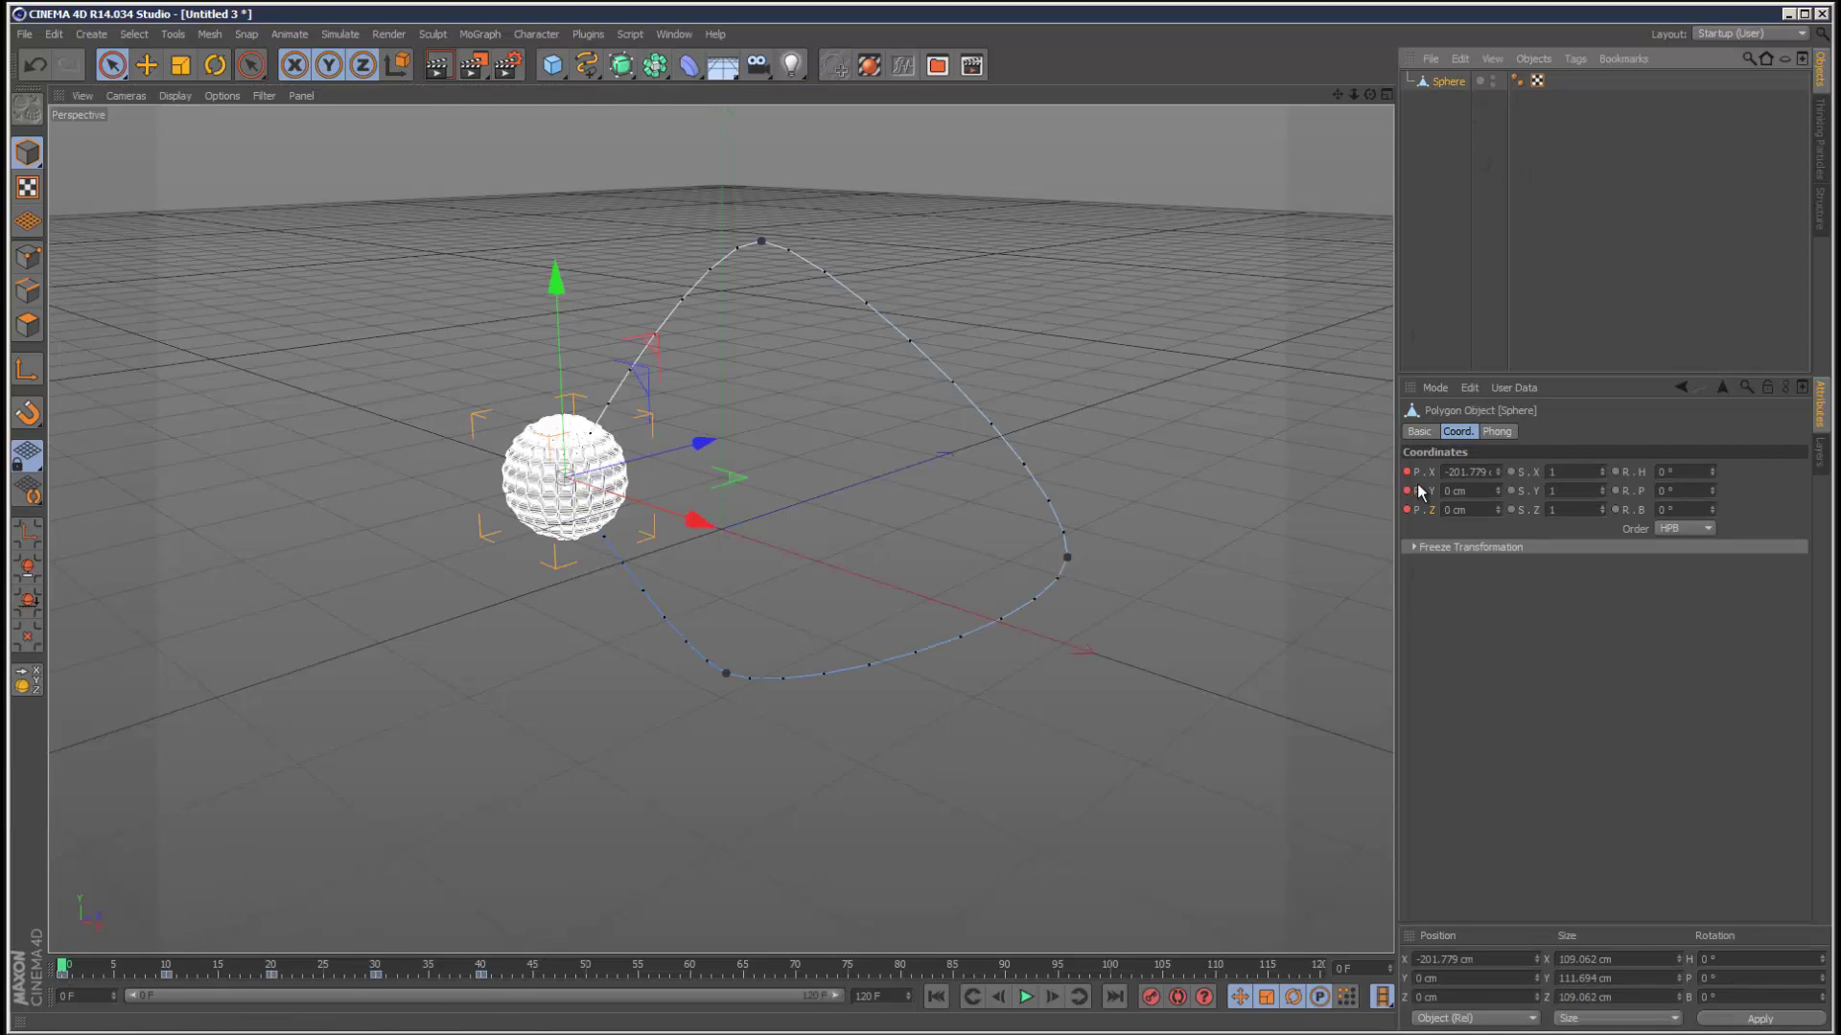
pyautogui.click(166, 966)
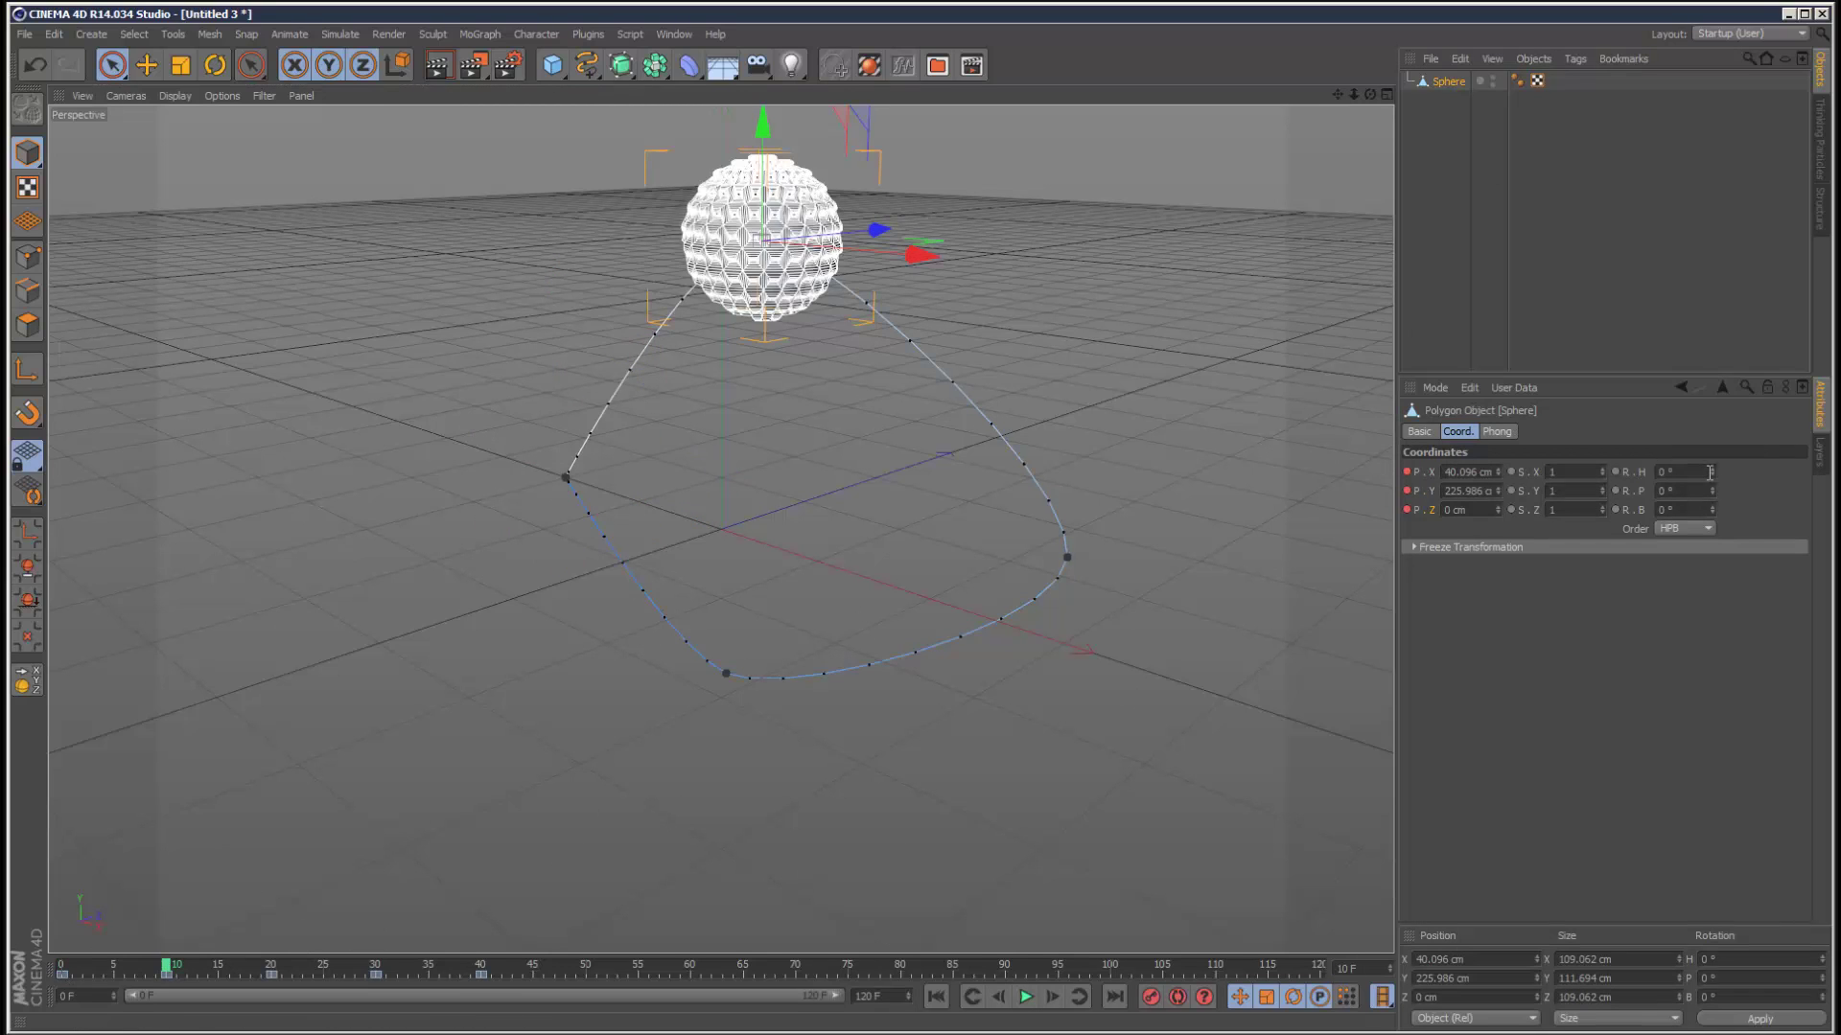
pyautogui.moveTo(1710, 472); pyautogui.dragTo(1711, 521)
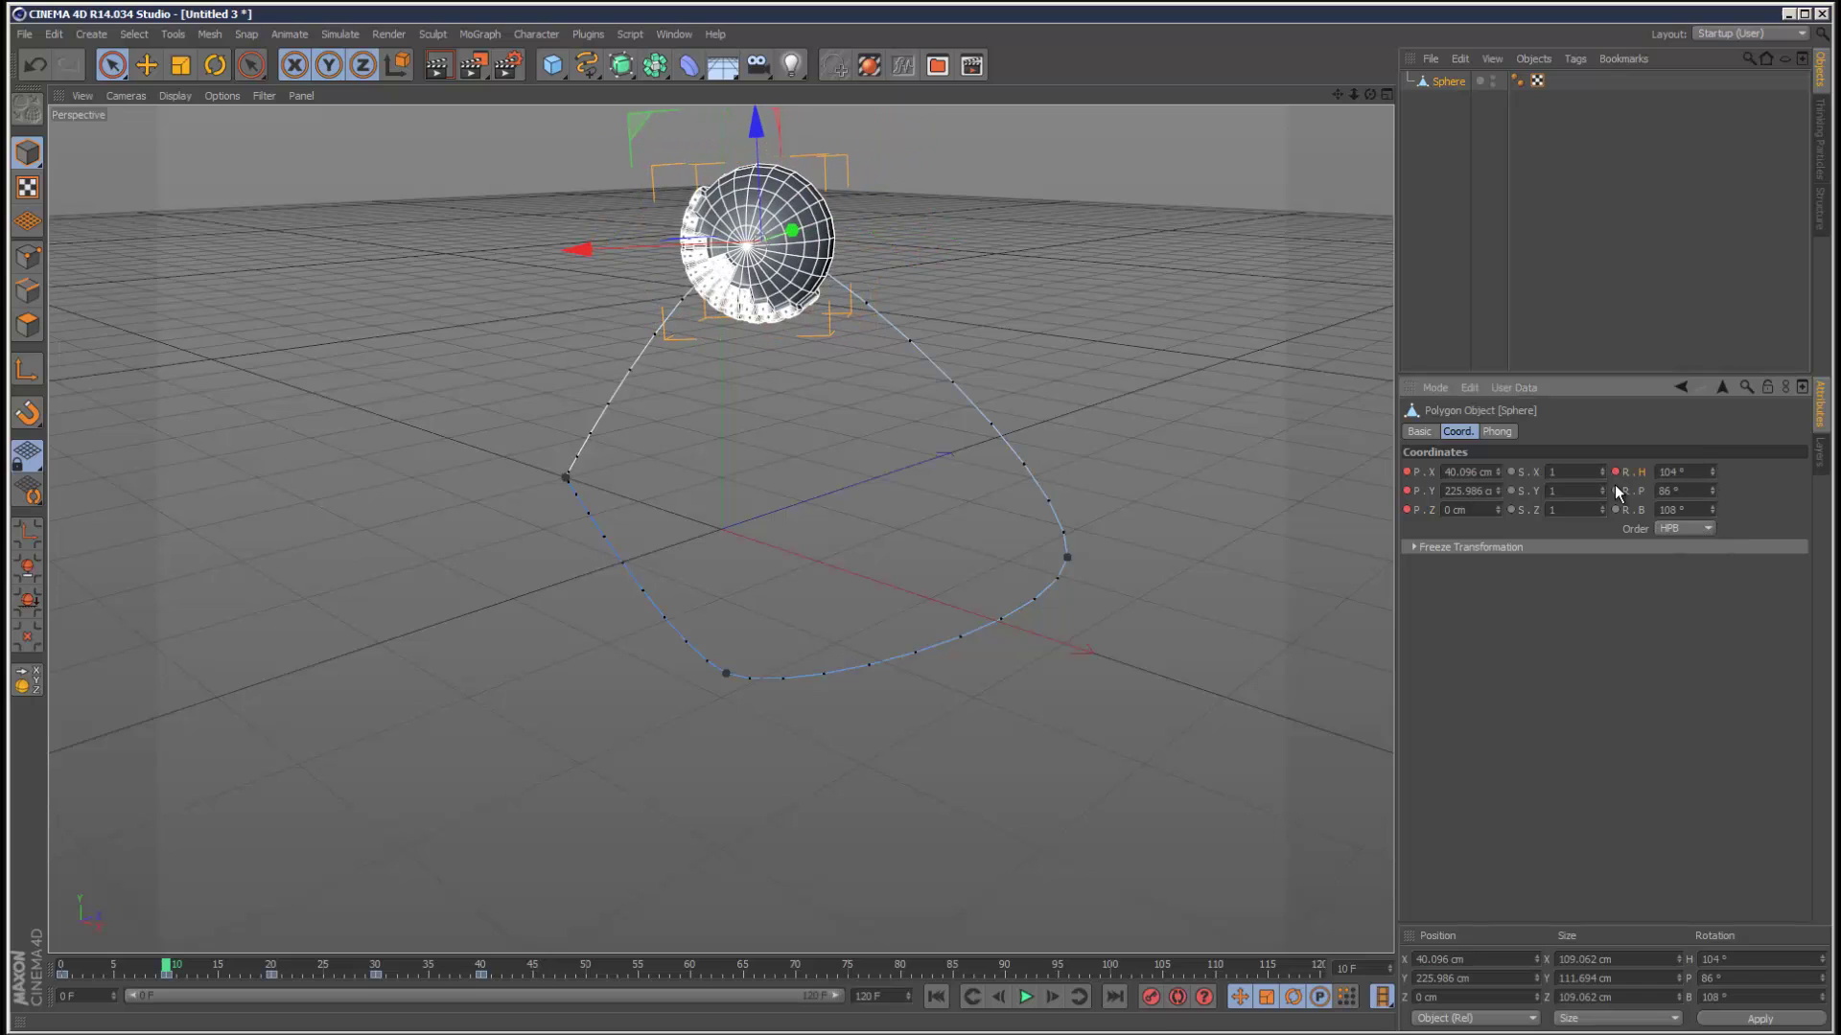
# Step: At frame 30, set the sphere's rotation to H 179°, P 135°, B 175°
pyautogui.moveTo(299, 967); pyautogui.dragTo(380, 966)
pyautogui.moveTo(1712, 475)
pyautogui.mouseDown()
pyautogui.moveTo(1716, 523)
pyautogui.moveTo(1712, 497)
pyautogui.mouseUp()
pyautogui.click(795, 844)
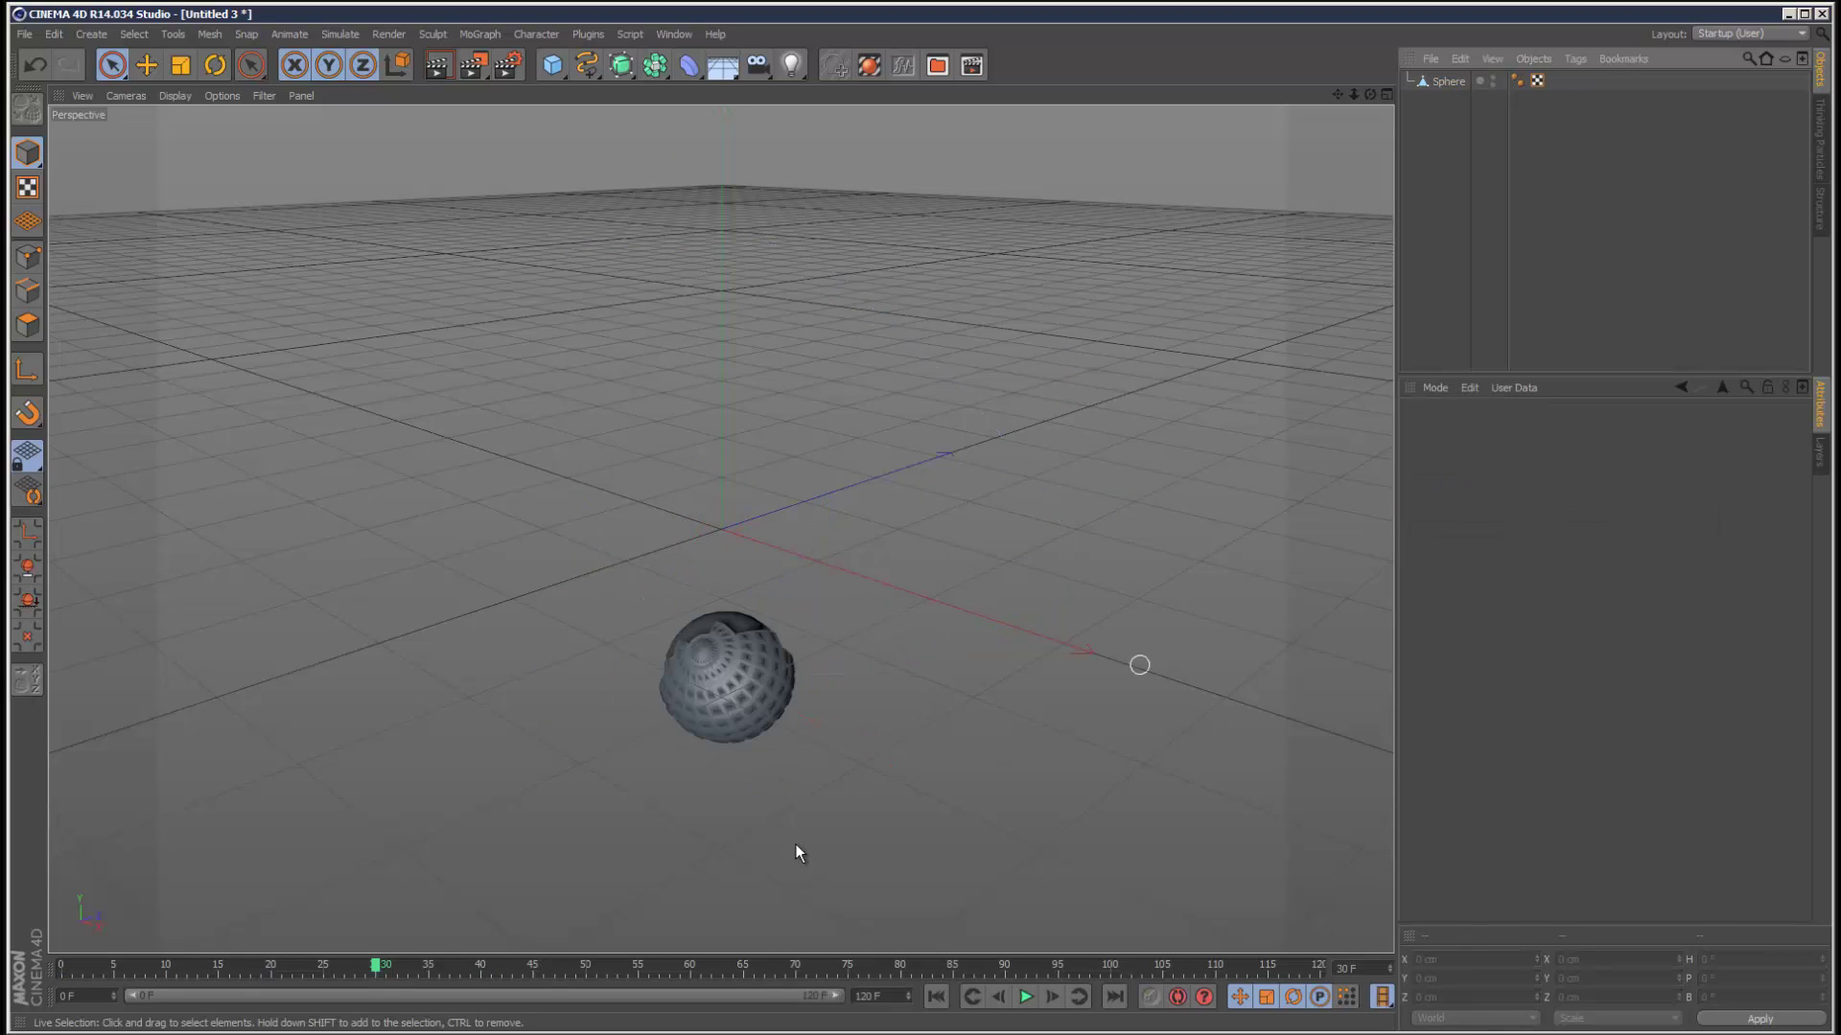
pyautogui.moveTo(375, 966); pyautogui.dragTo(612, 912)
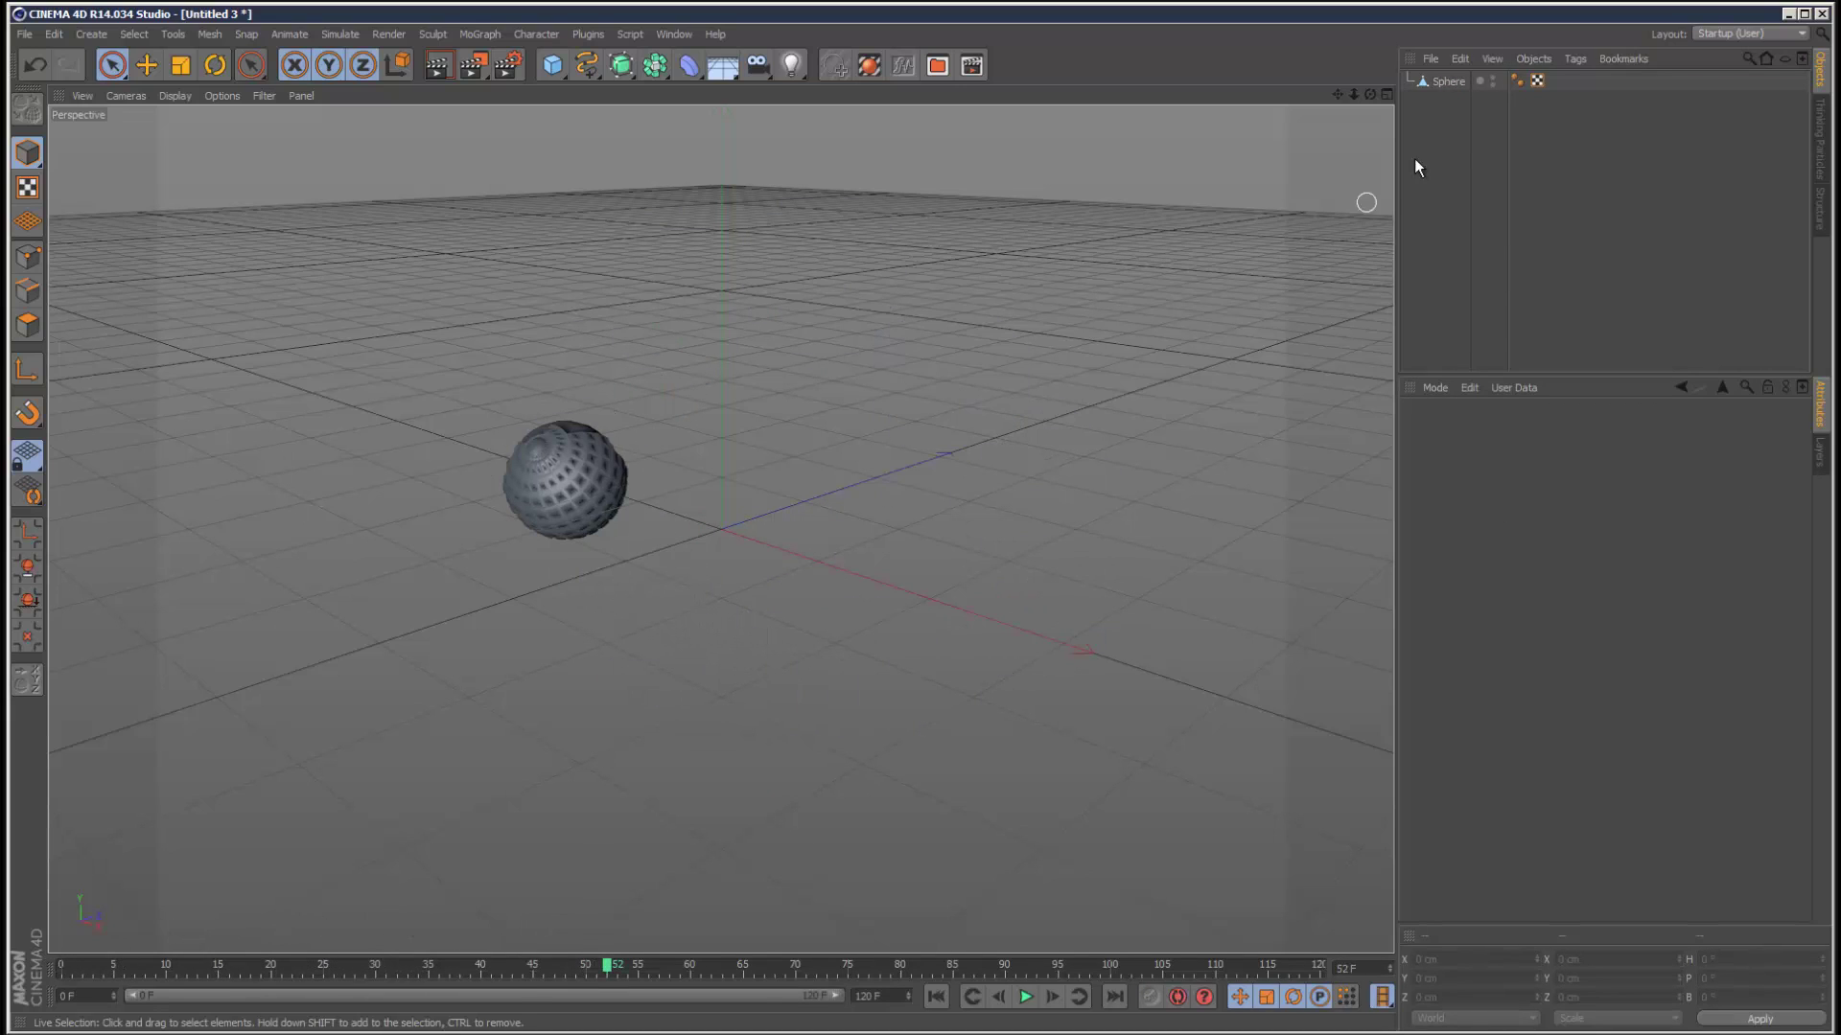
# Step: Create a MoGraph Cloner and nest the Sphere under it
pyautogui.click(1448, 83)
pyautogui.click(479, 34)
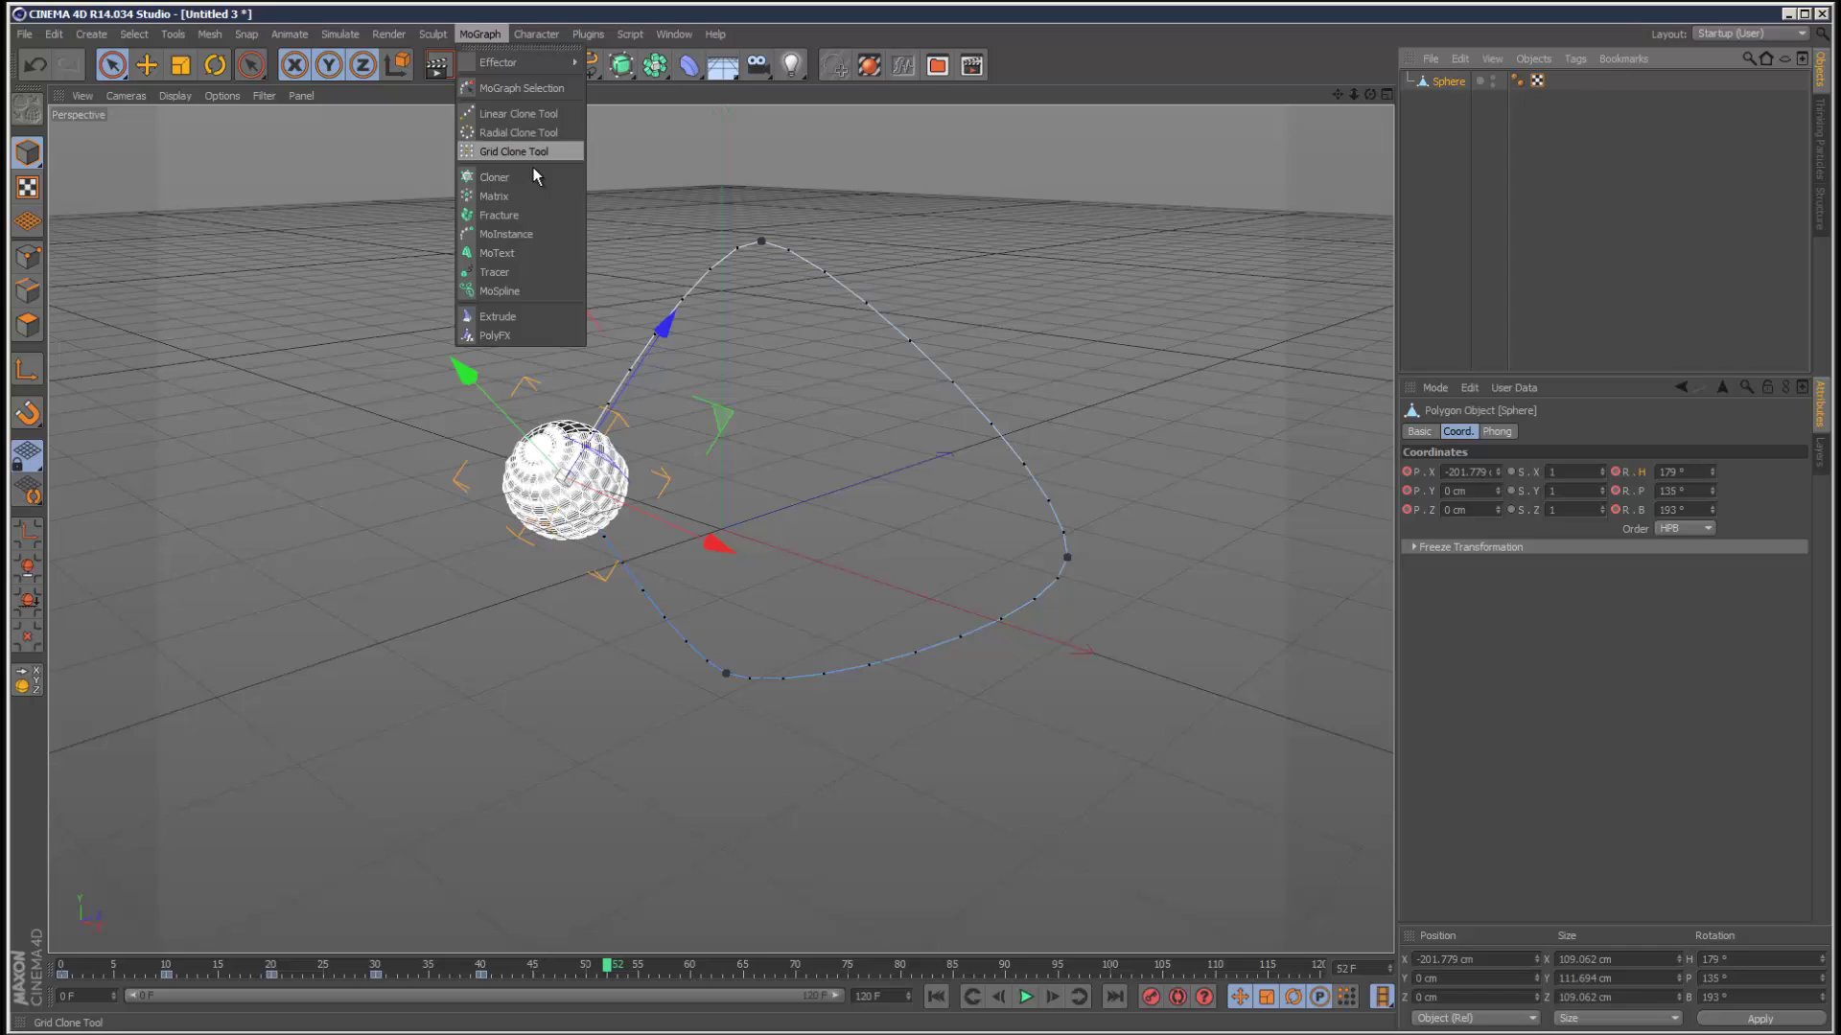
pyautogui.click(534, 176)
pyautogui.moveTo(1452, 79); pyautogui.dragTo(1453, 80)
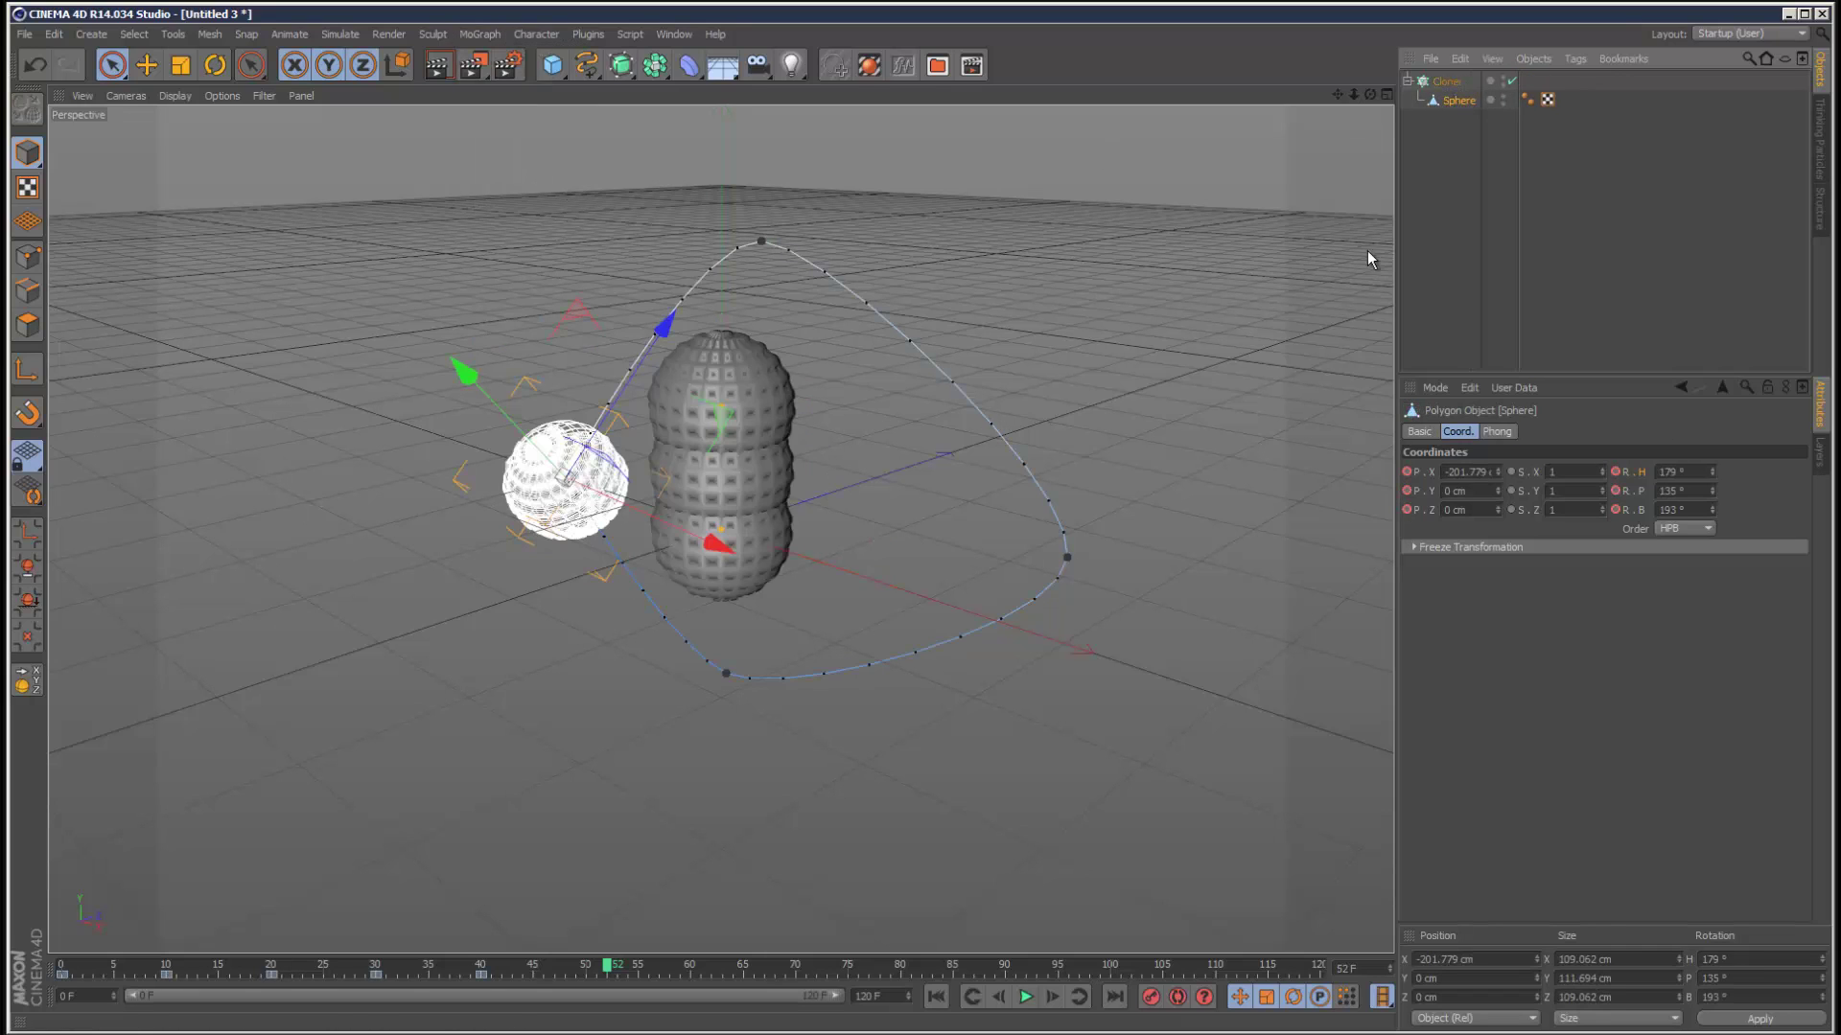
pyautogui.click(1441, 155)
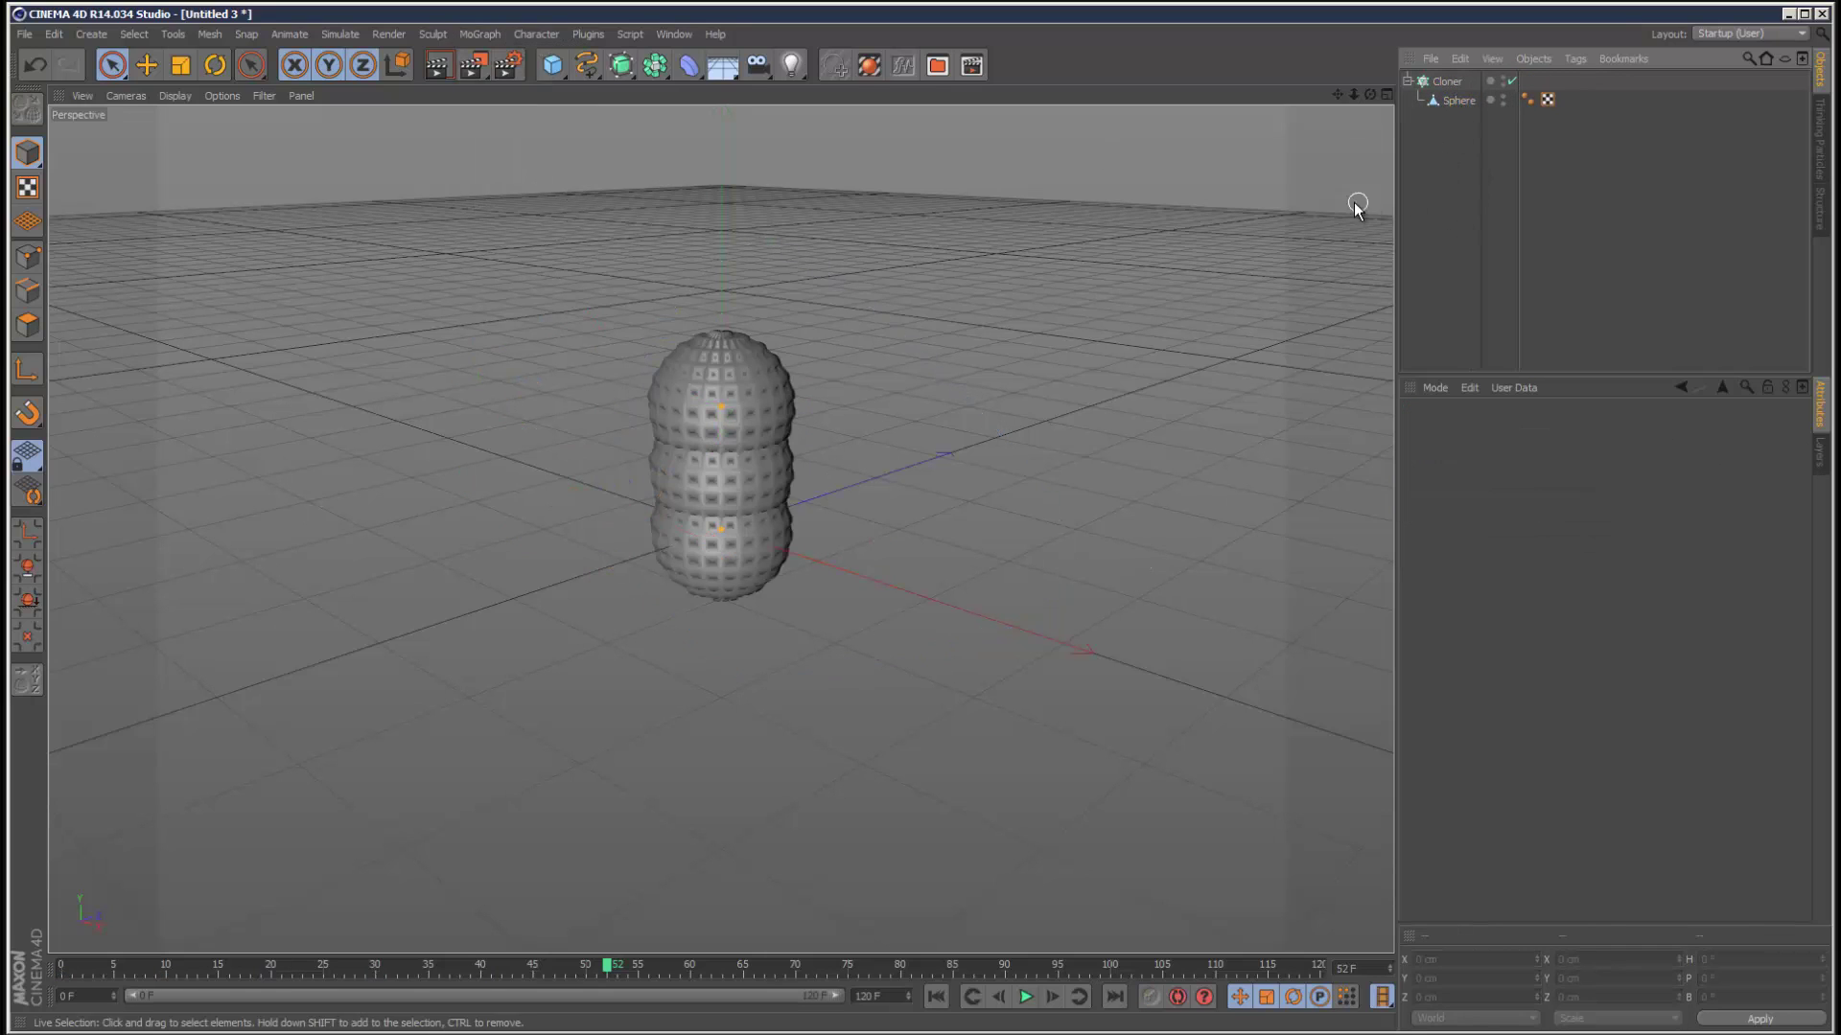
pyautogui.click(1446, 81)
pyautogui.click(1533, 432)
# Step: Set the Cloner to Grid Array mode with a Sphere form
pyautogui.click(1509, 470)
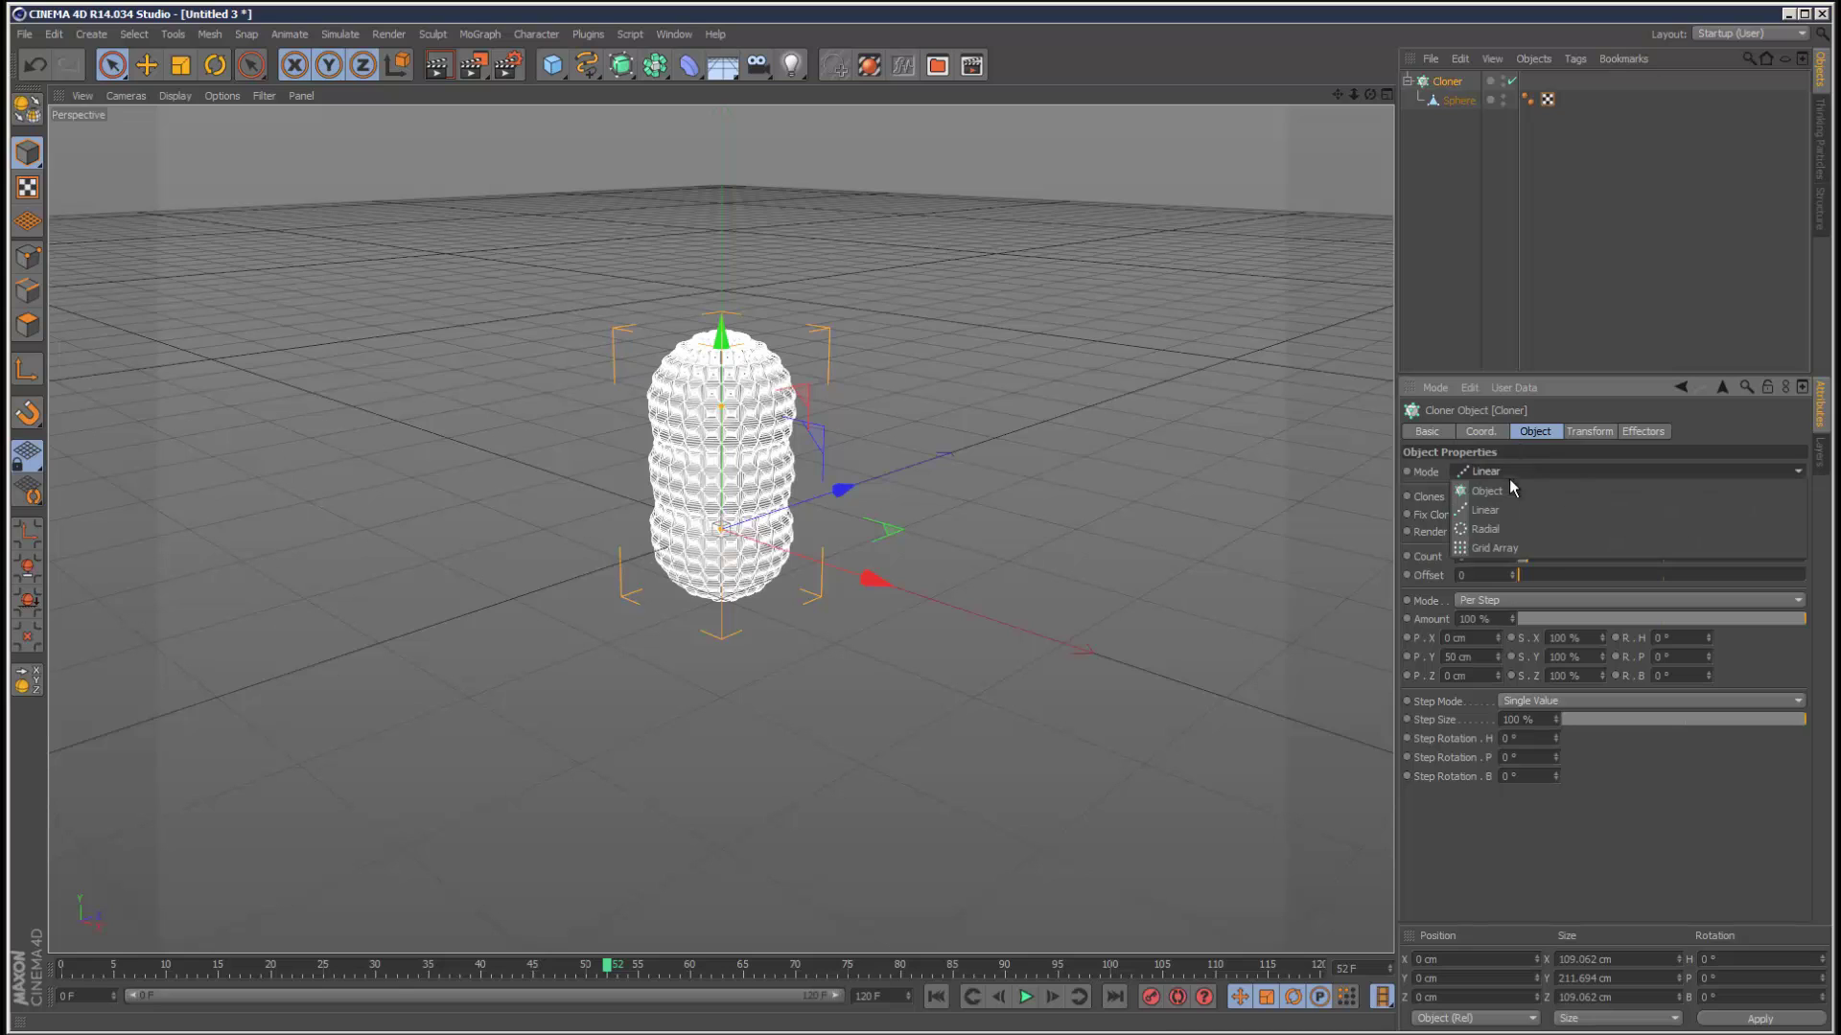
pyautogui.click(1505, 547)
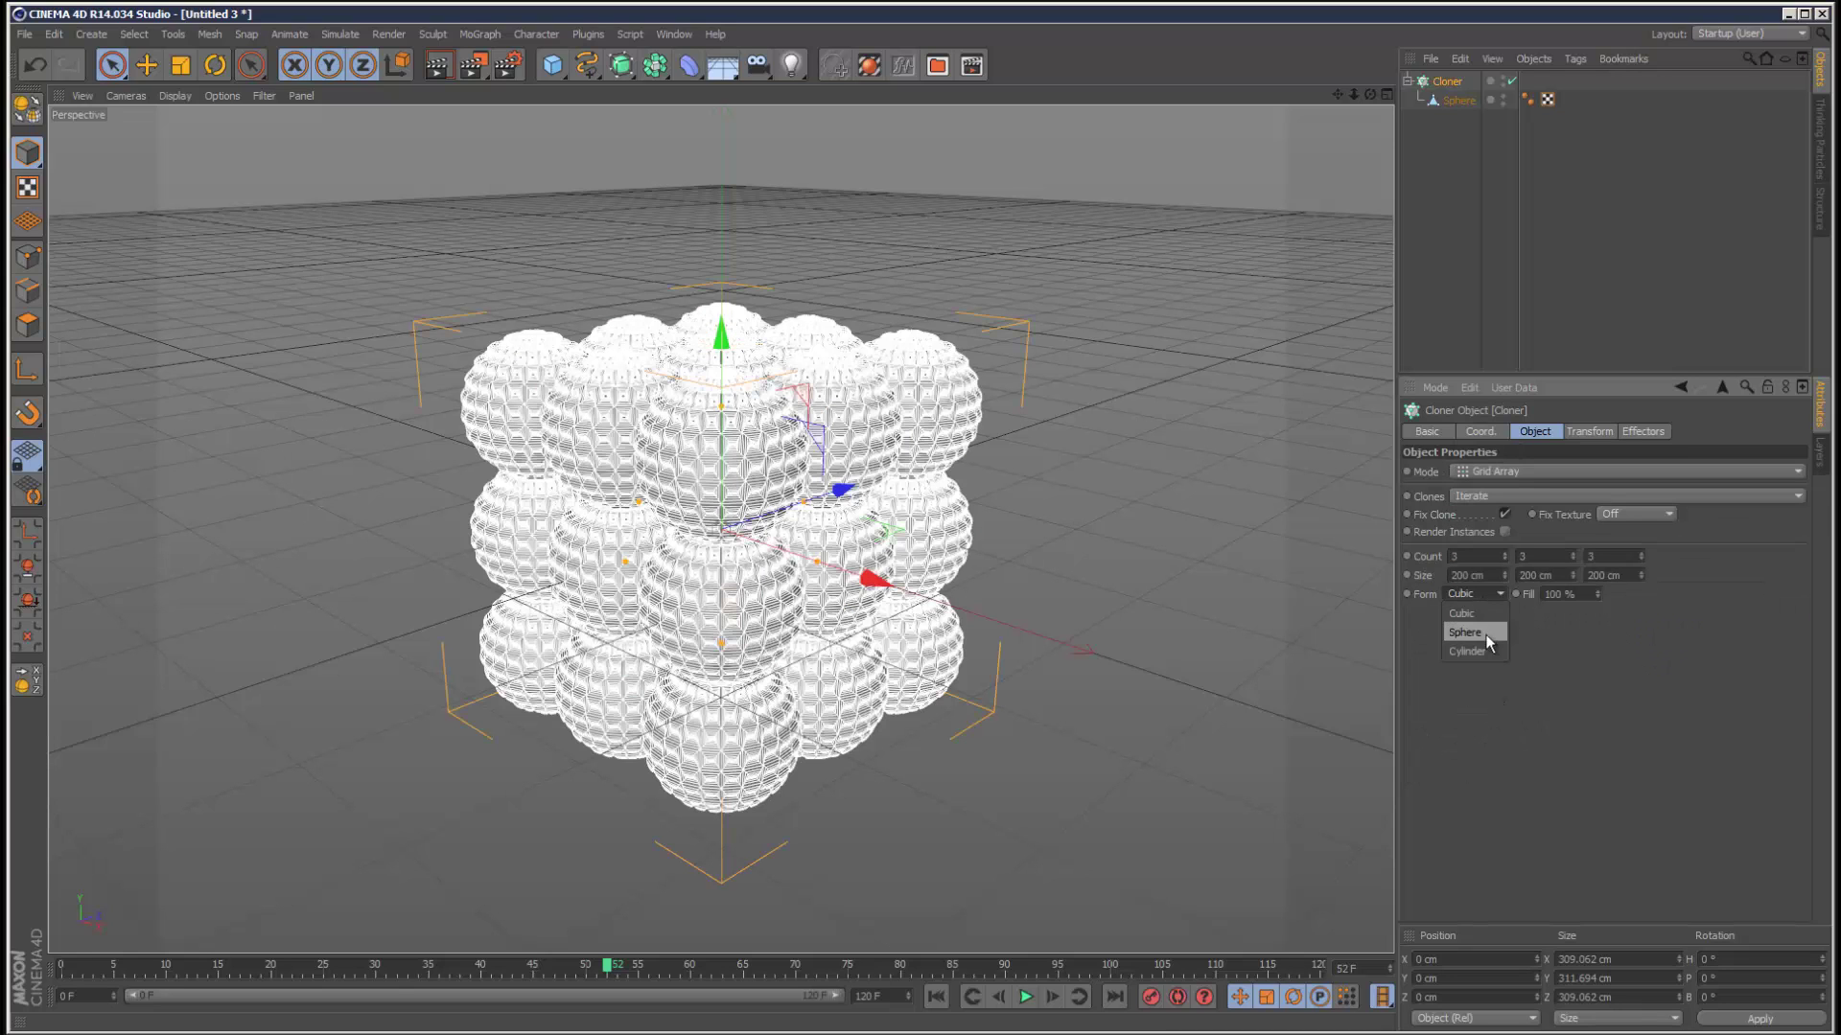
pyautogui.click(1467, 633)
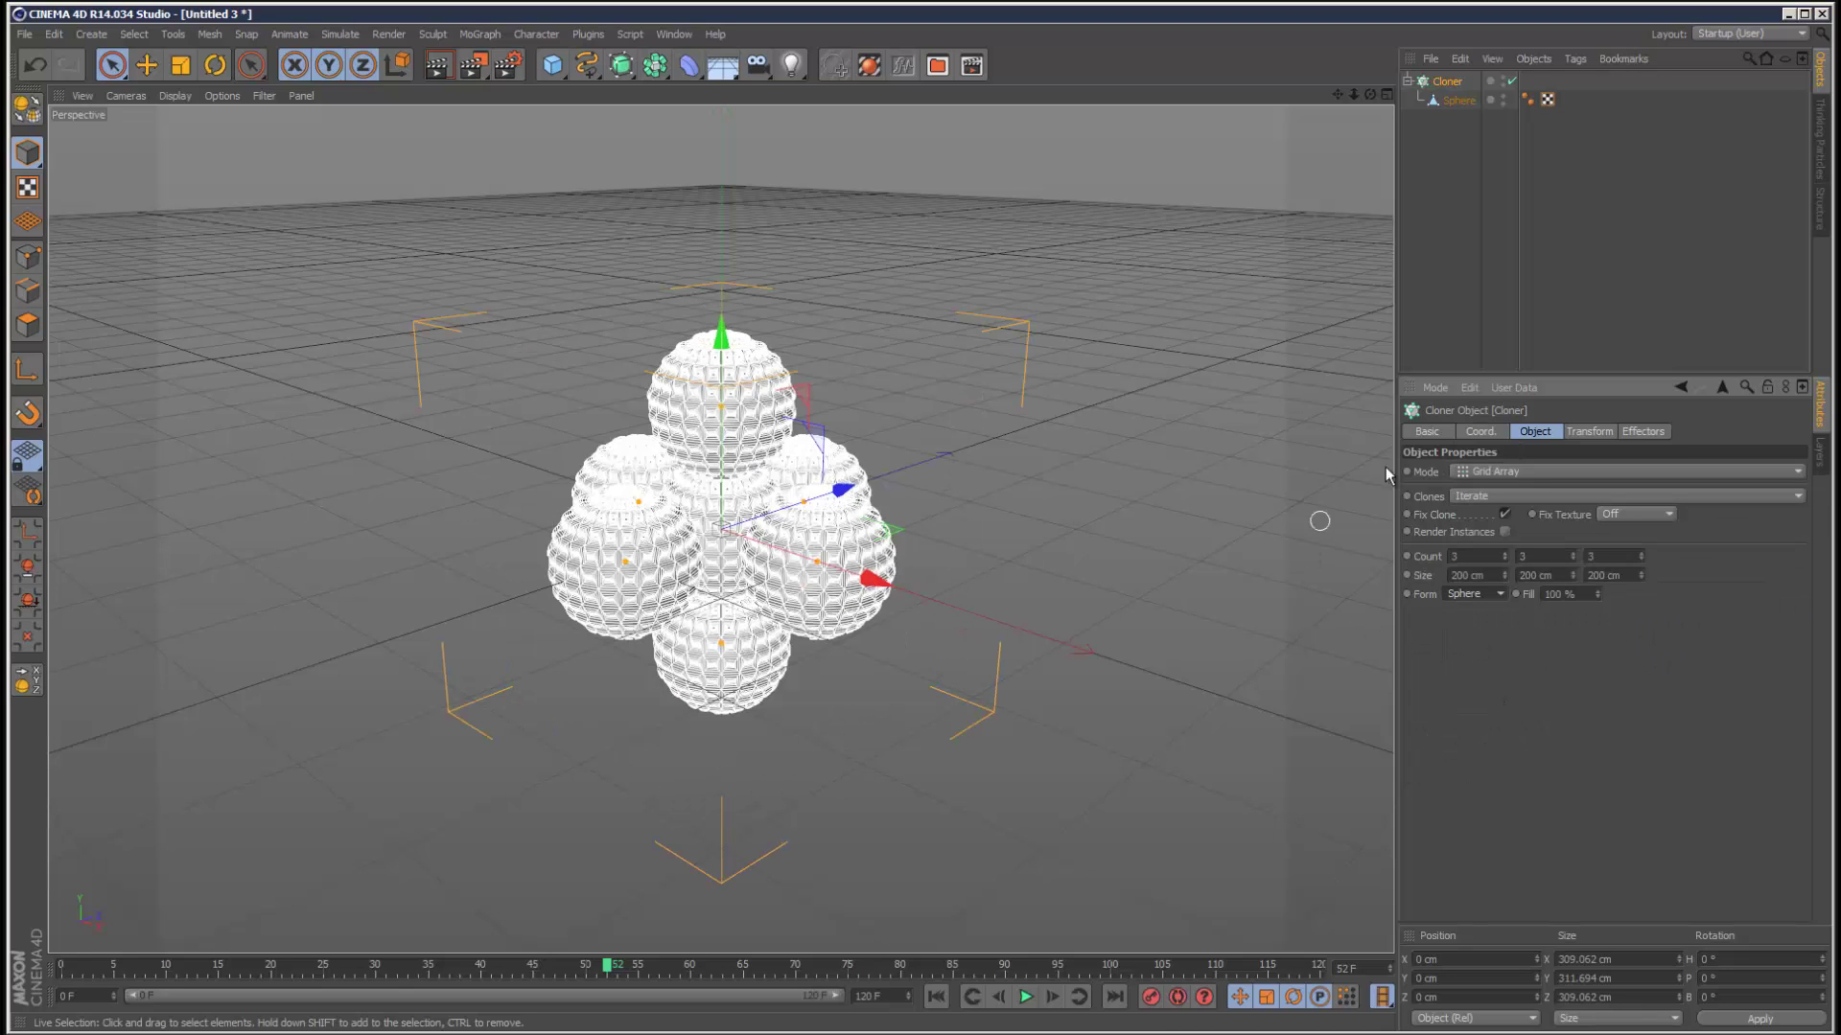
pyautogui.click(1464, 152)
pyautogui.click(1449, 81)
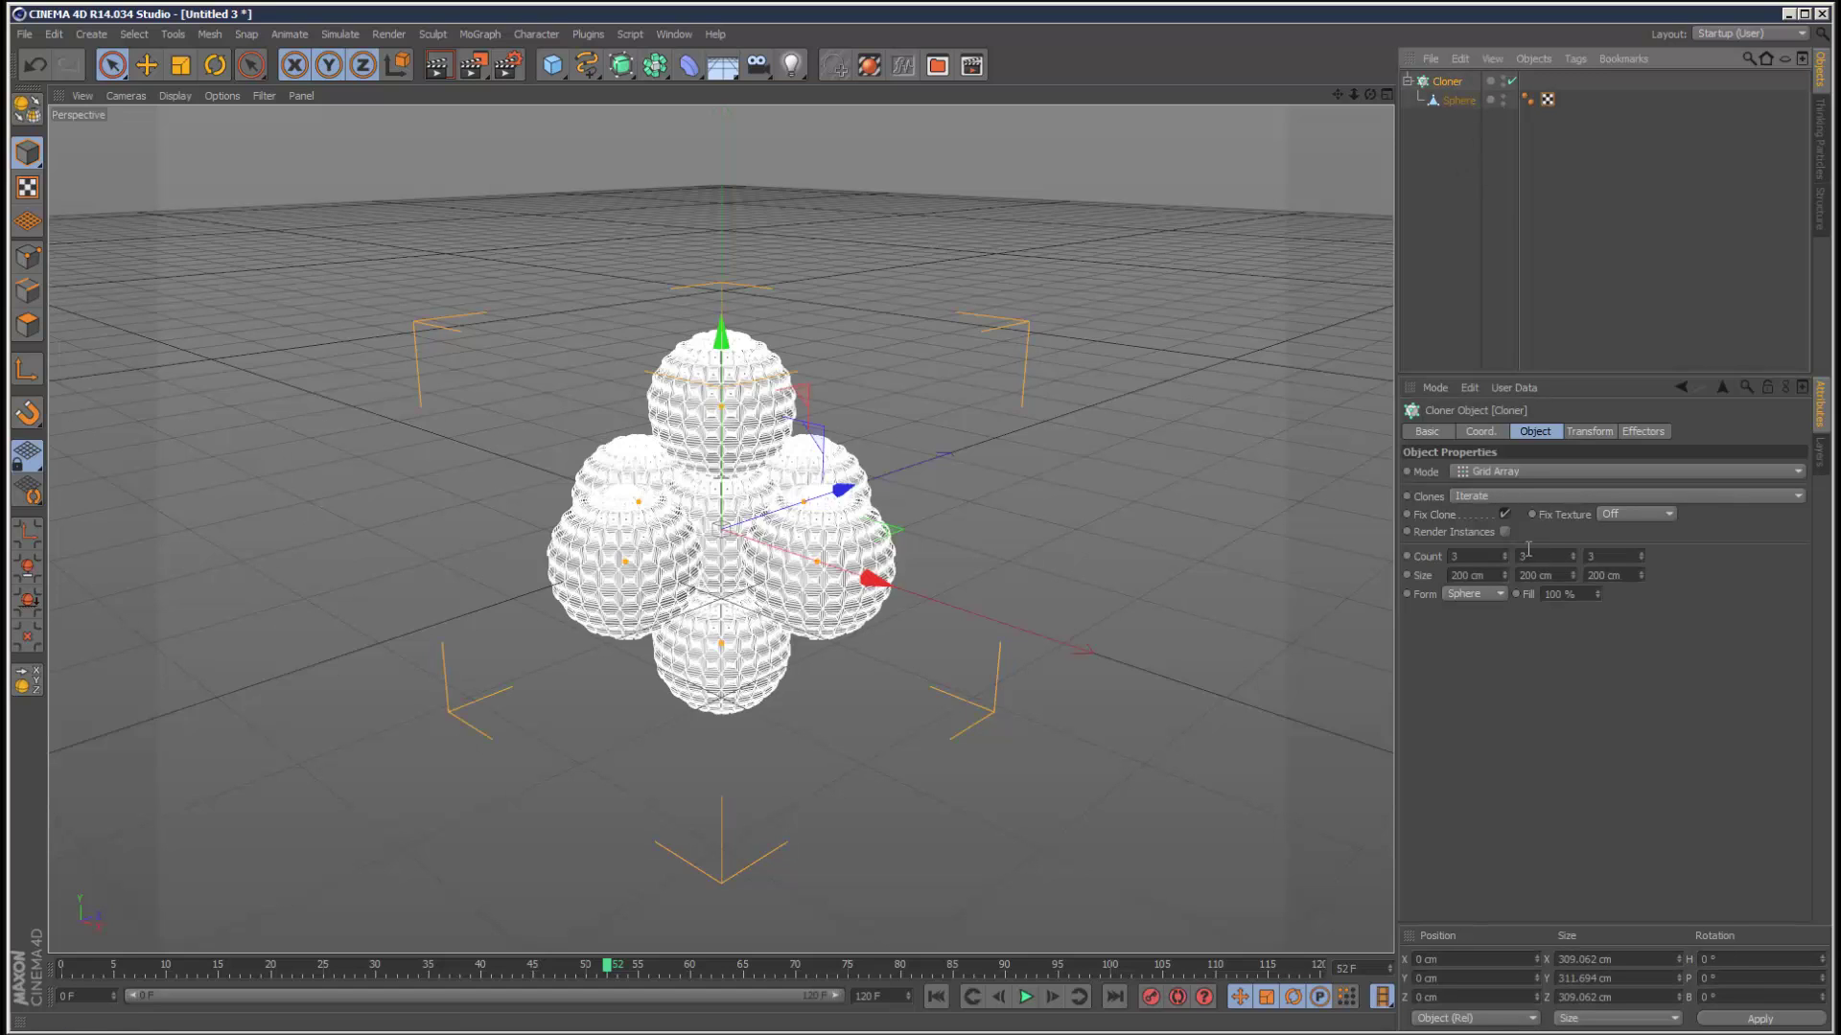
# Step: Set the clone counts to 5×9×5 and the grid size to 606×941×1367 cm
pyautogui.moveTo(1504, 552); pyautogui.dragTo(1504, 552)
pyautogui.doubleClick(1565, 556)
pyautogui.write('9')
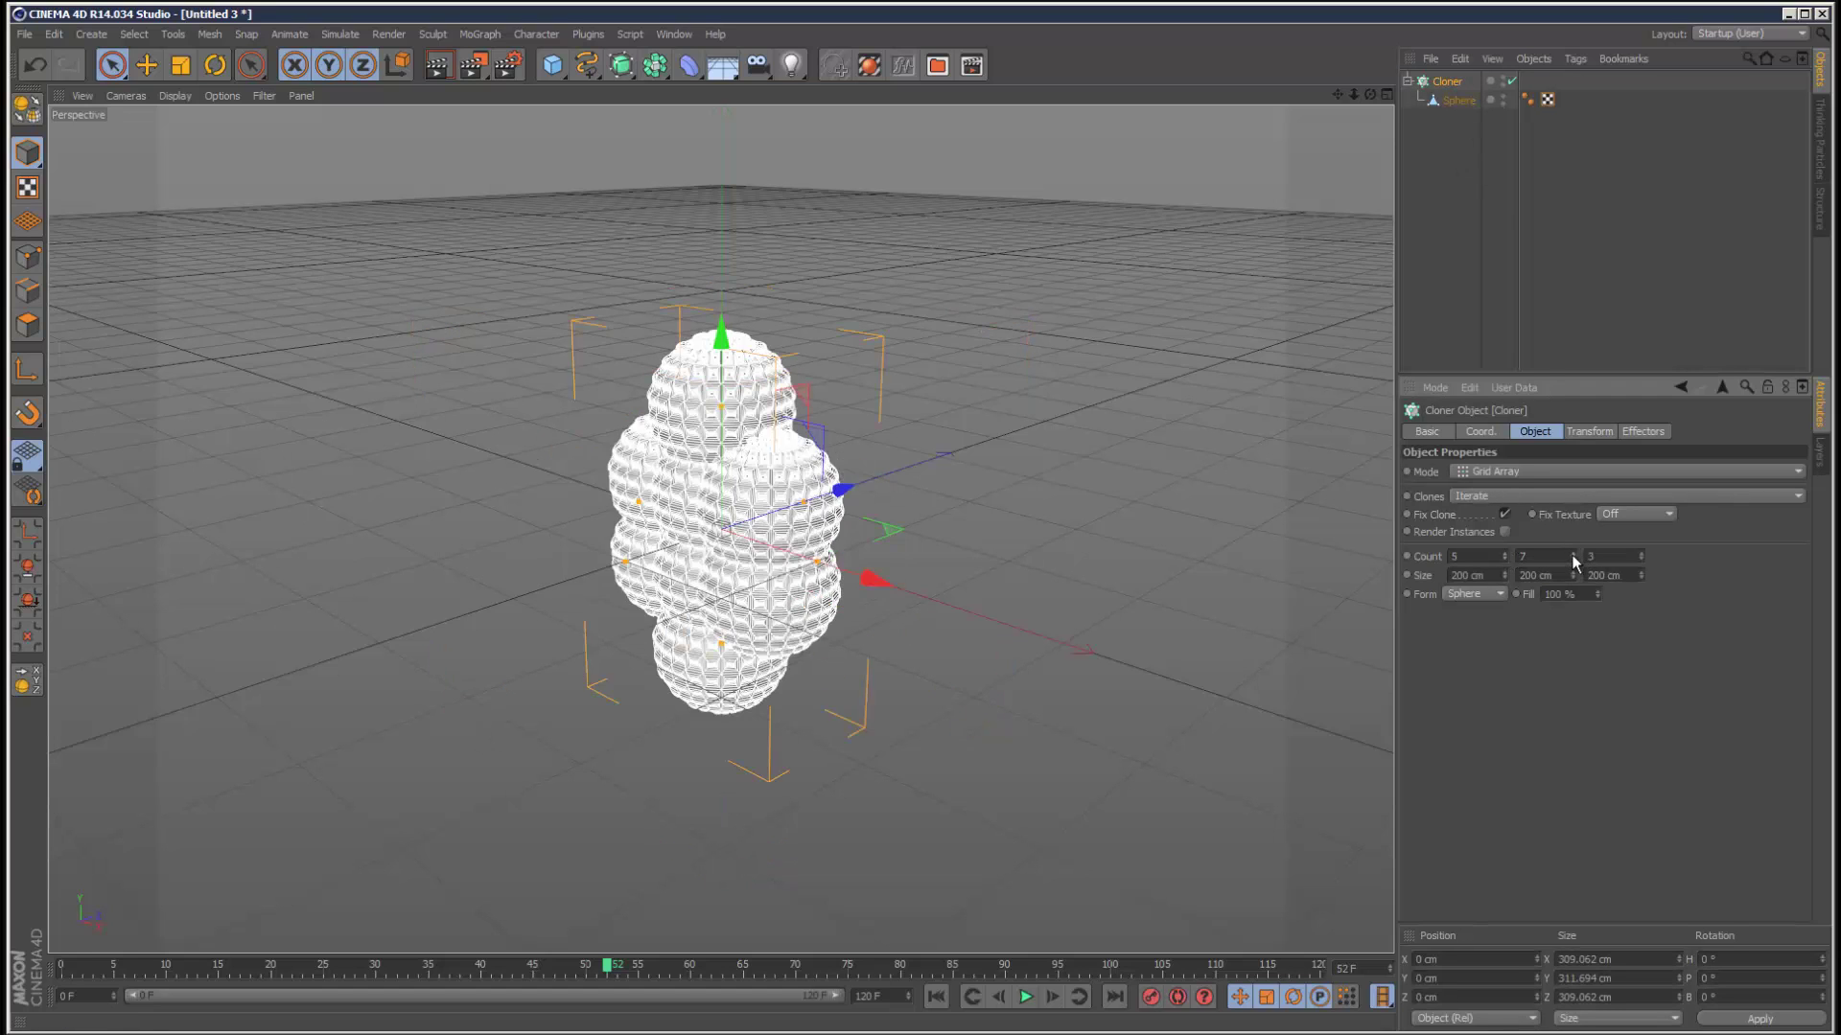
pyautogui.press('Return')
pyautogui.doubleClick(1641, 554)
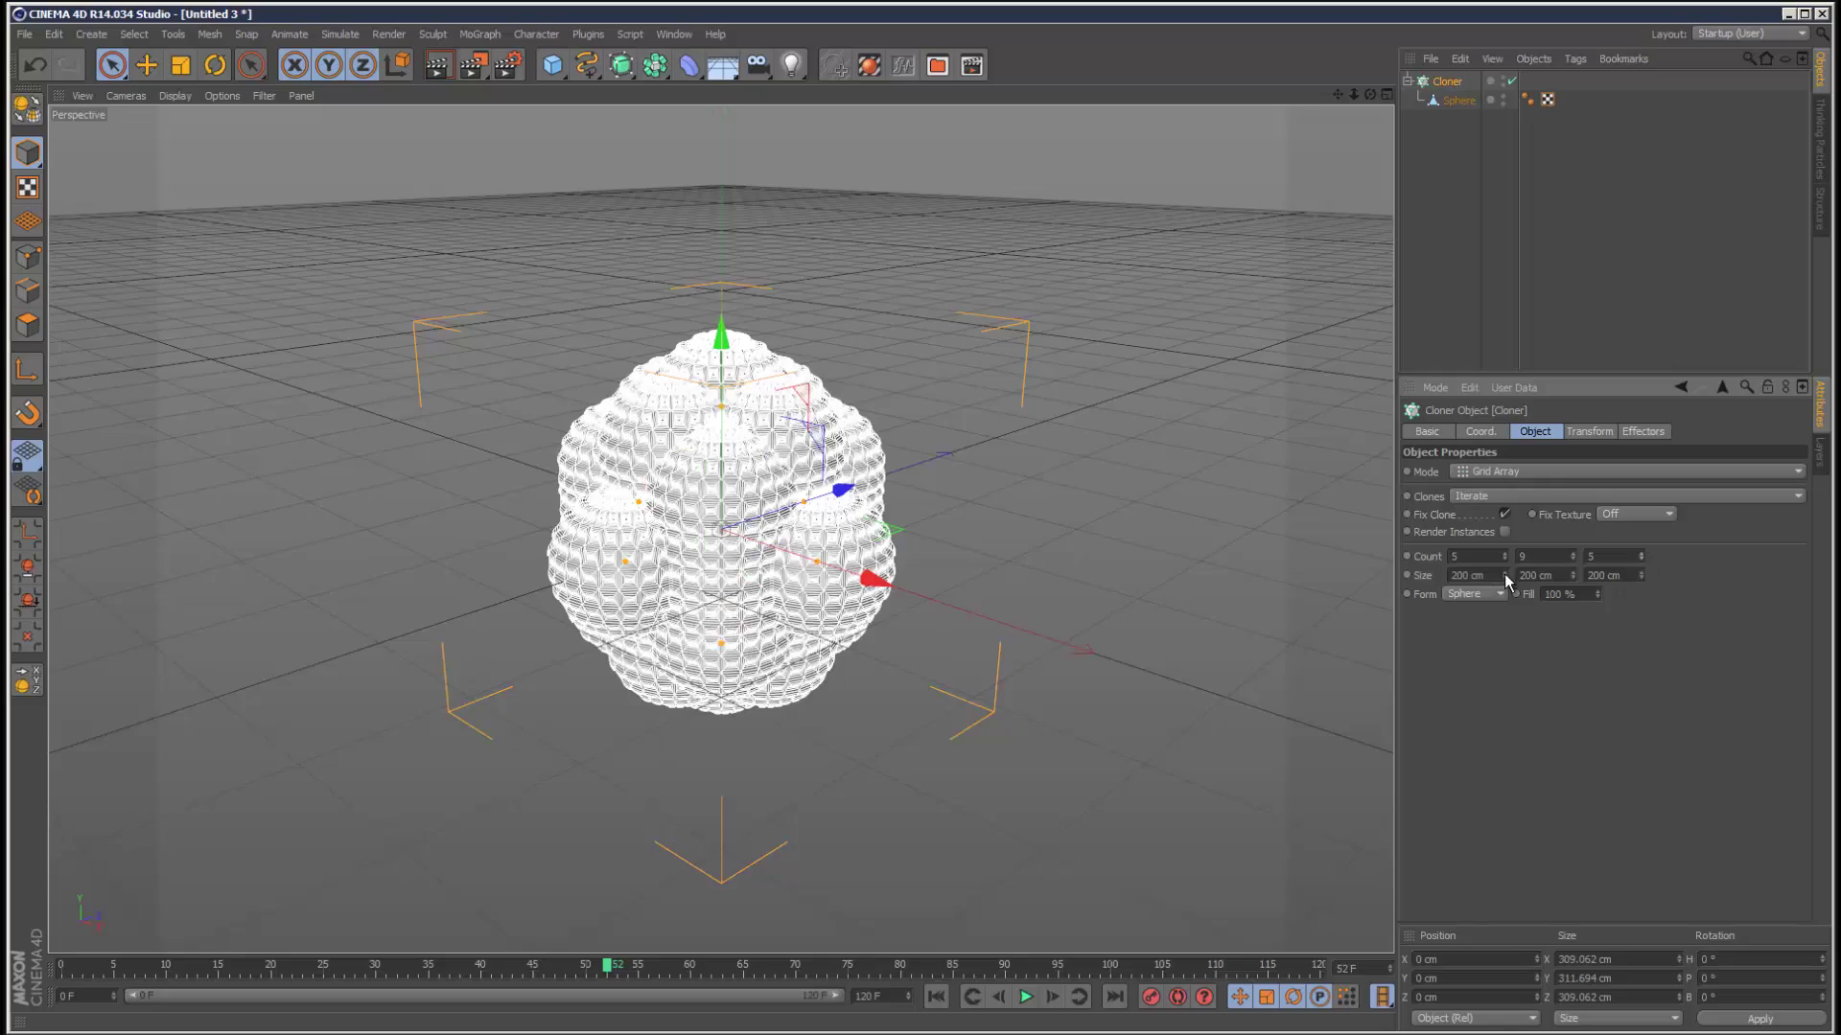
pyautogui.moveTo(1505, 573); pyautogui.dragTo(1572, 547)
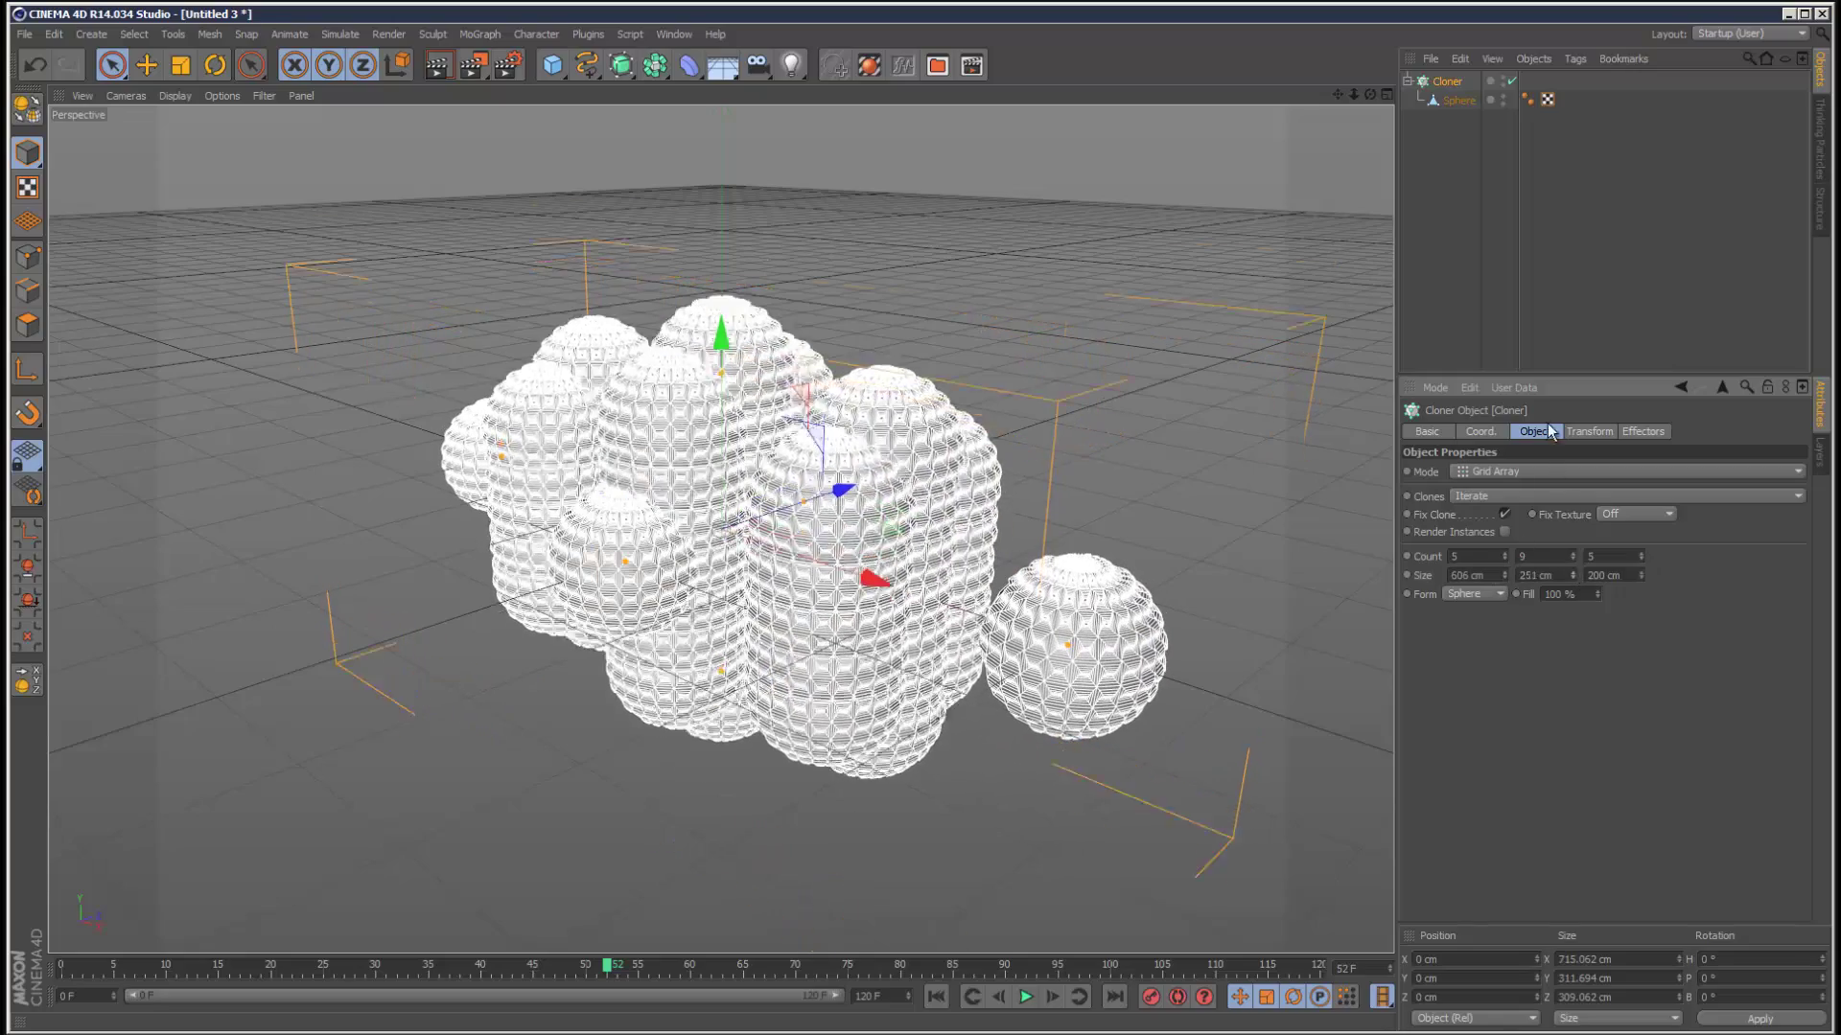
pyautogui.moveTo(1552, 431); pyautogui.dragTo(1574, 575)
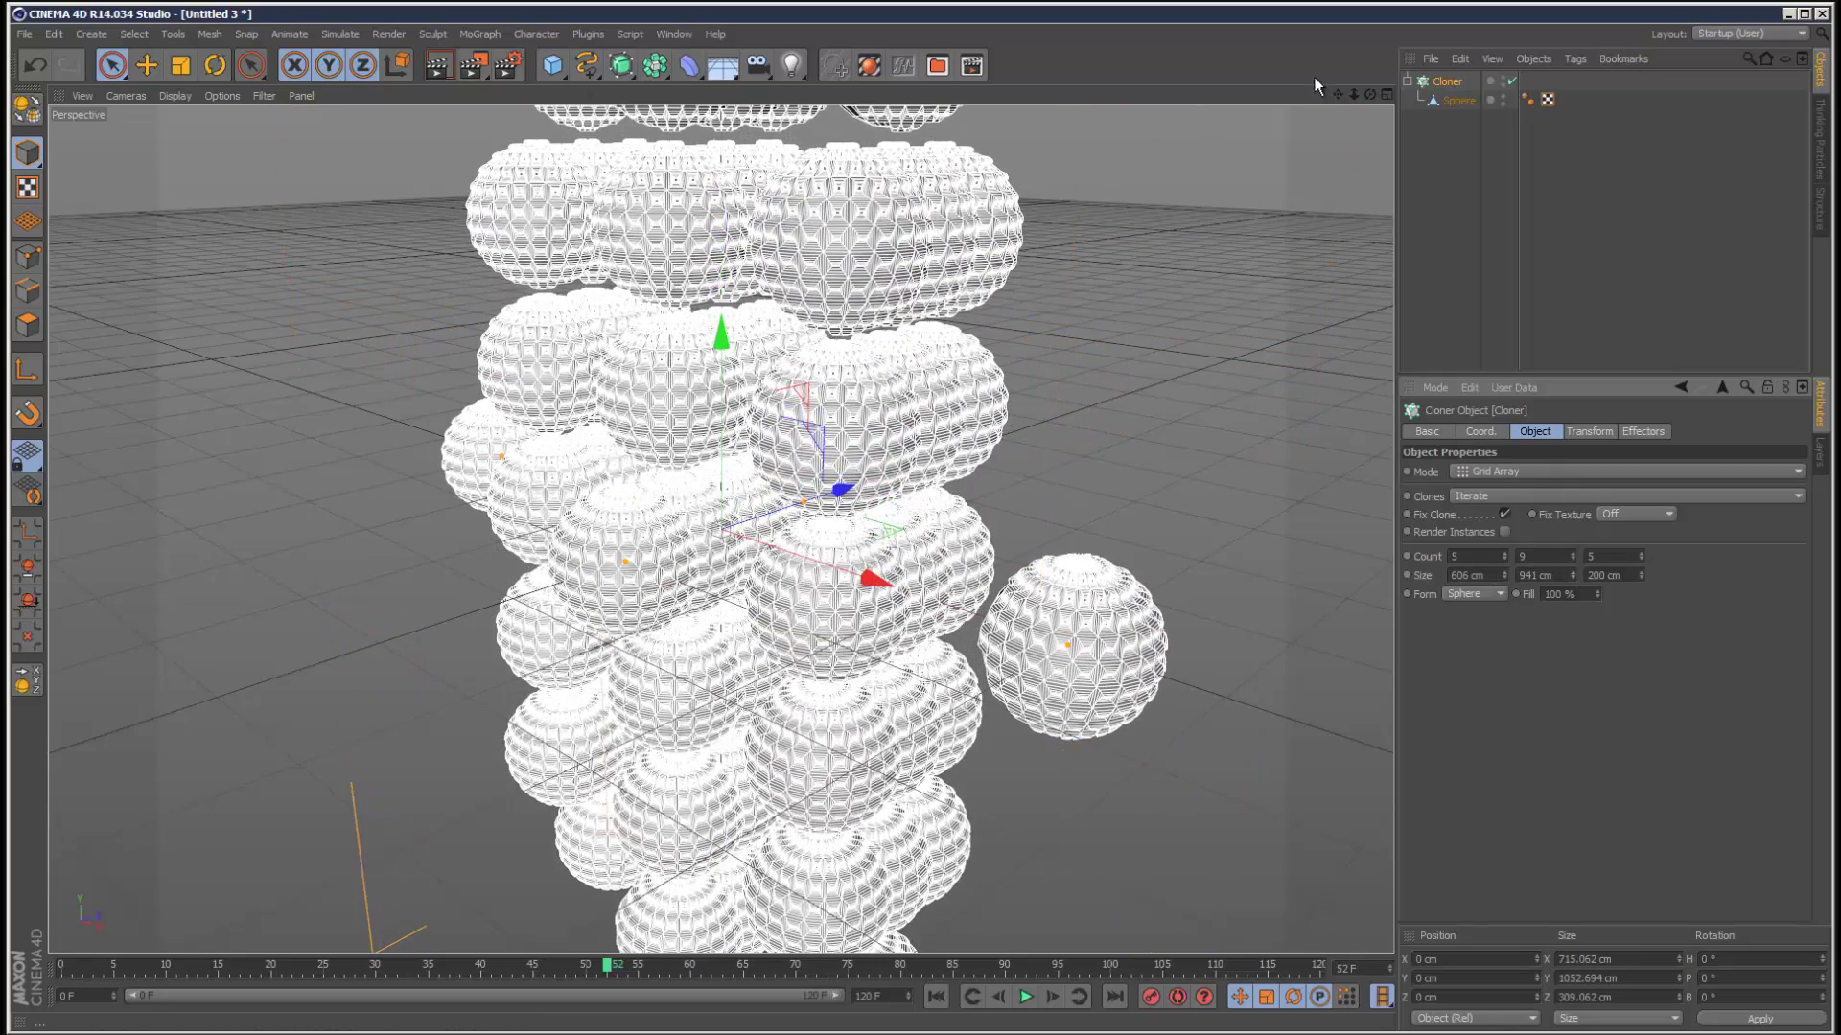
pyautogui.scroll(-5, 895, 575)
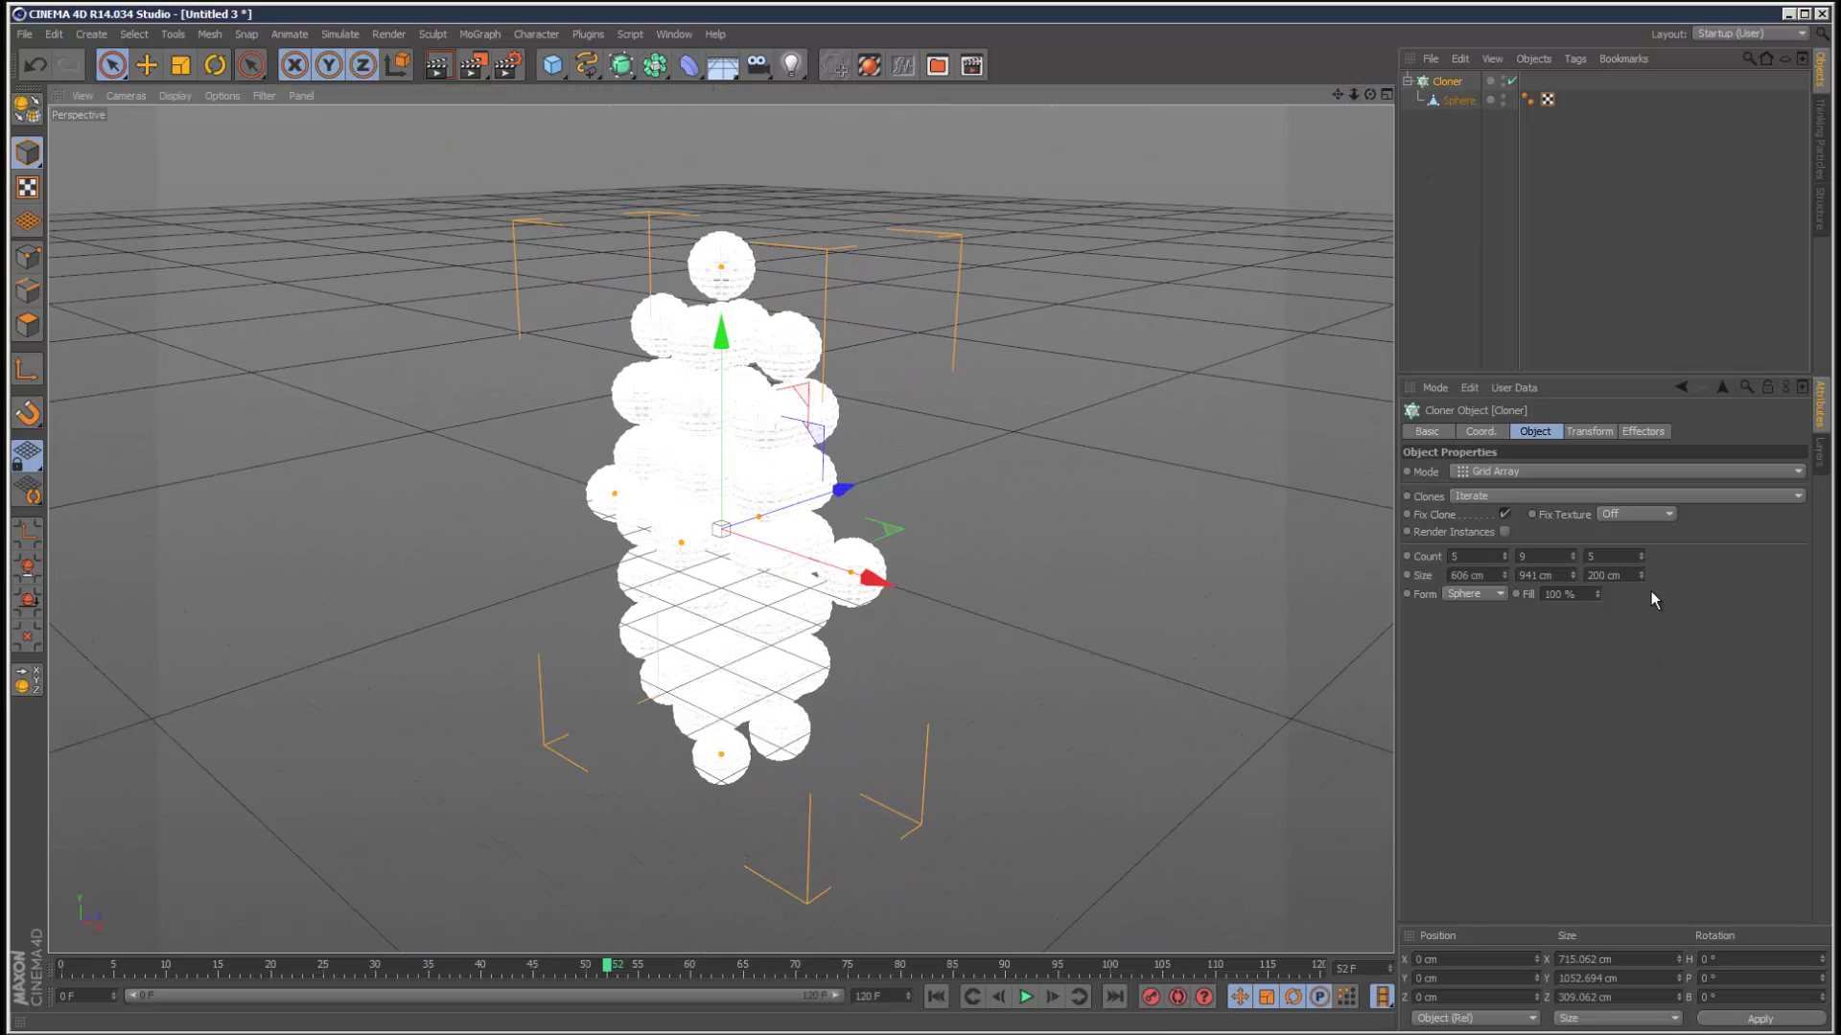
pyautogui.moveTo(1641, 575); pyautogui.dragTo(1641, 441)
pyautogui.click(1591, 227)
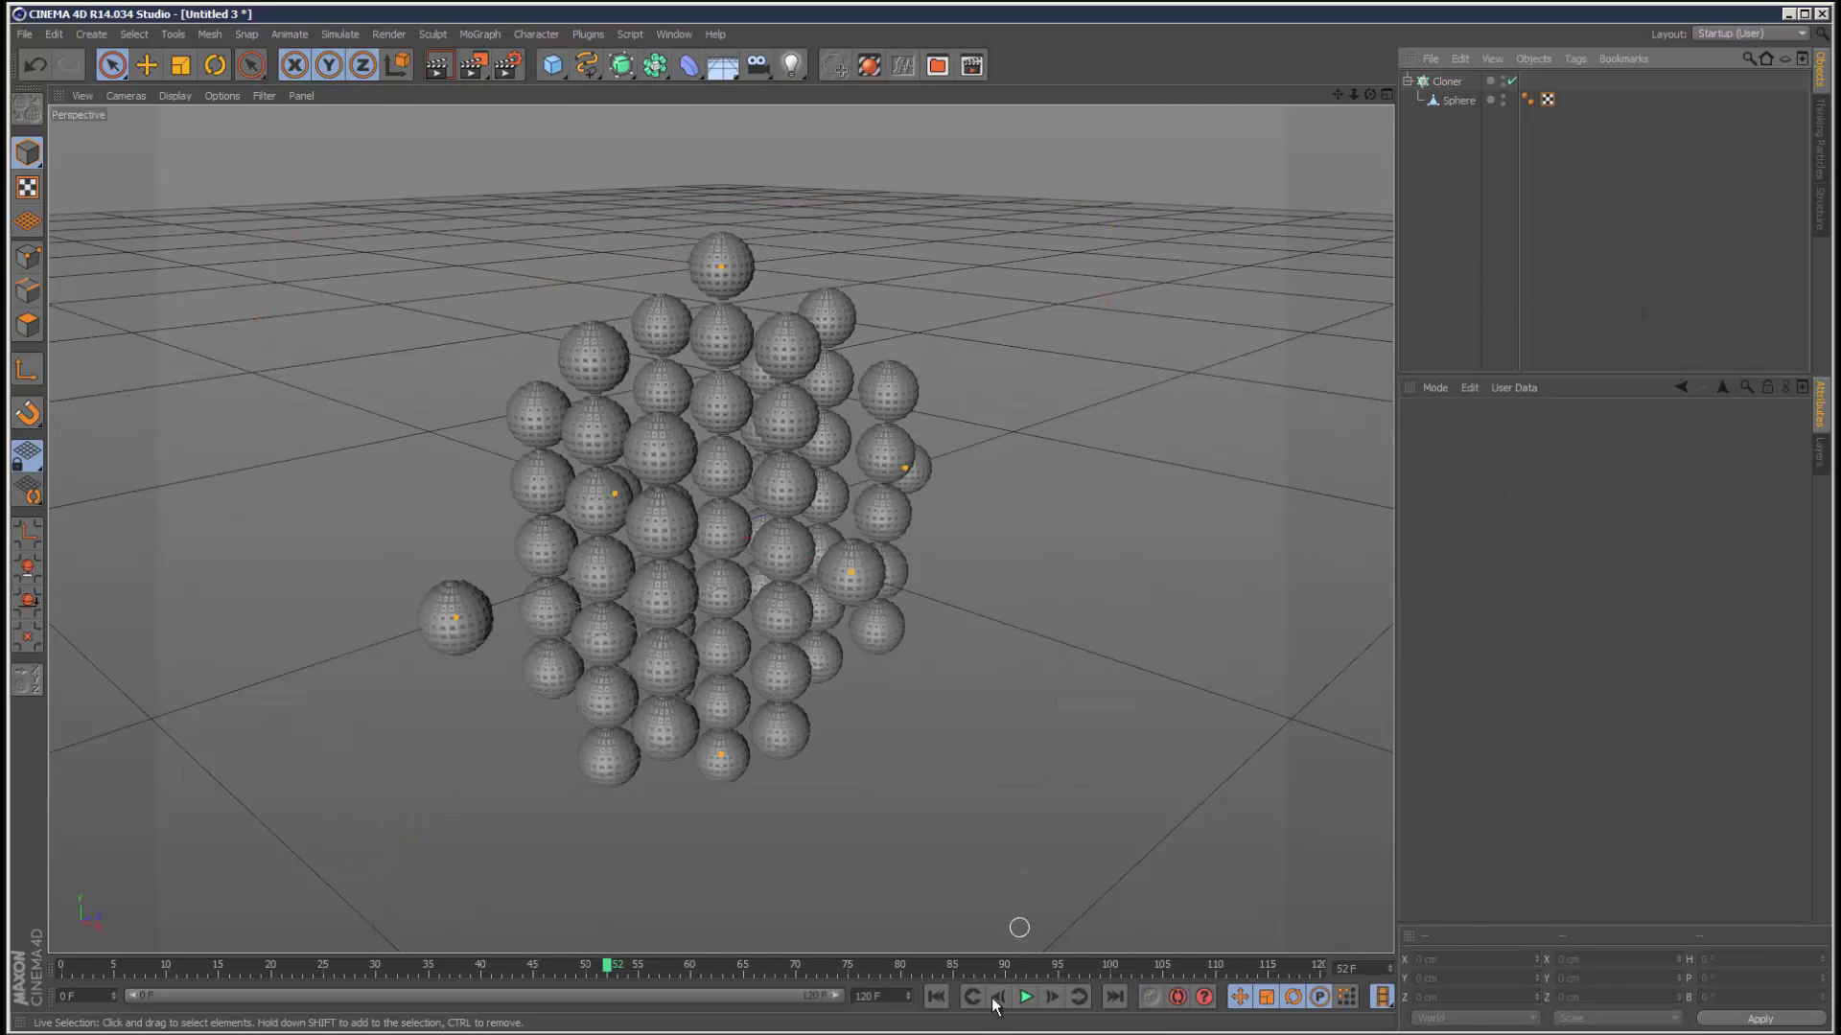
pyautogui.click(1024, 997)
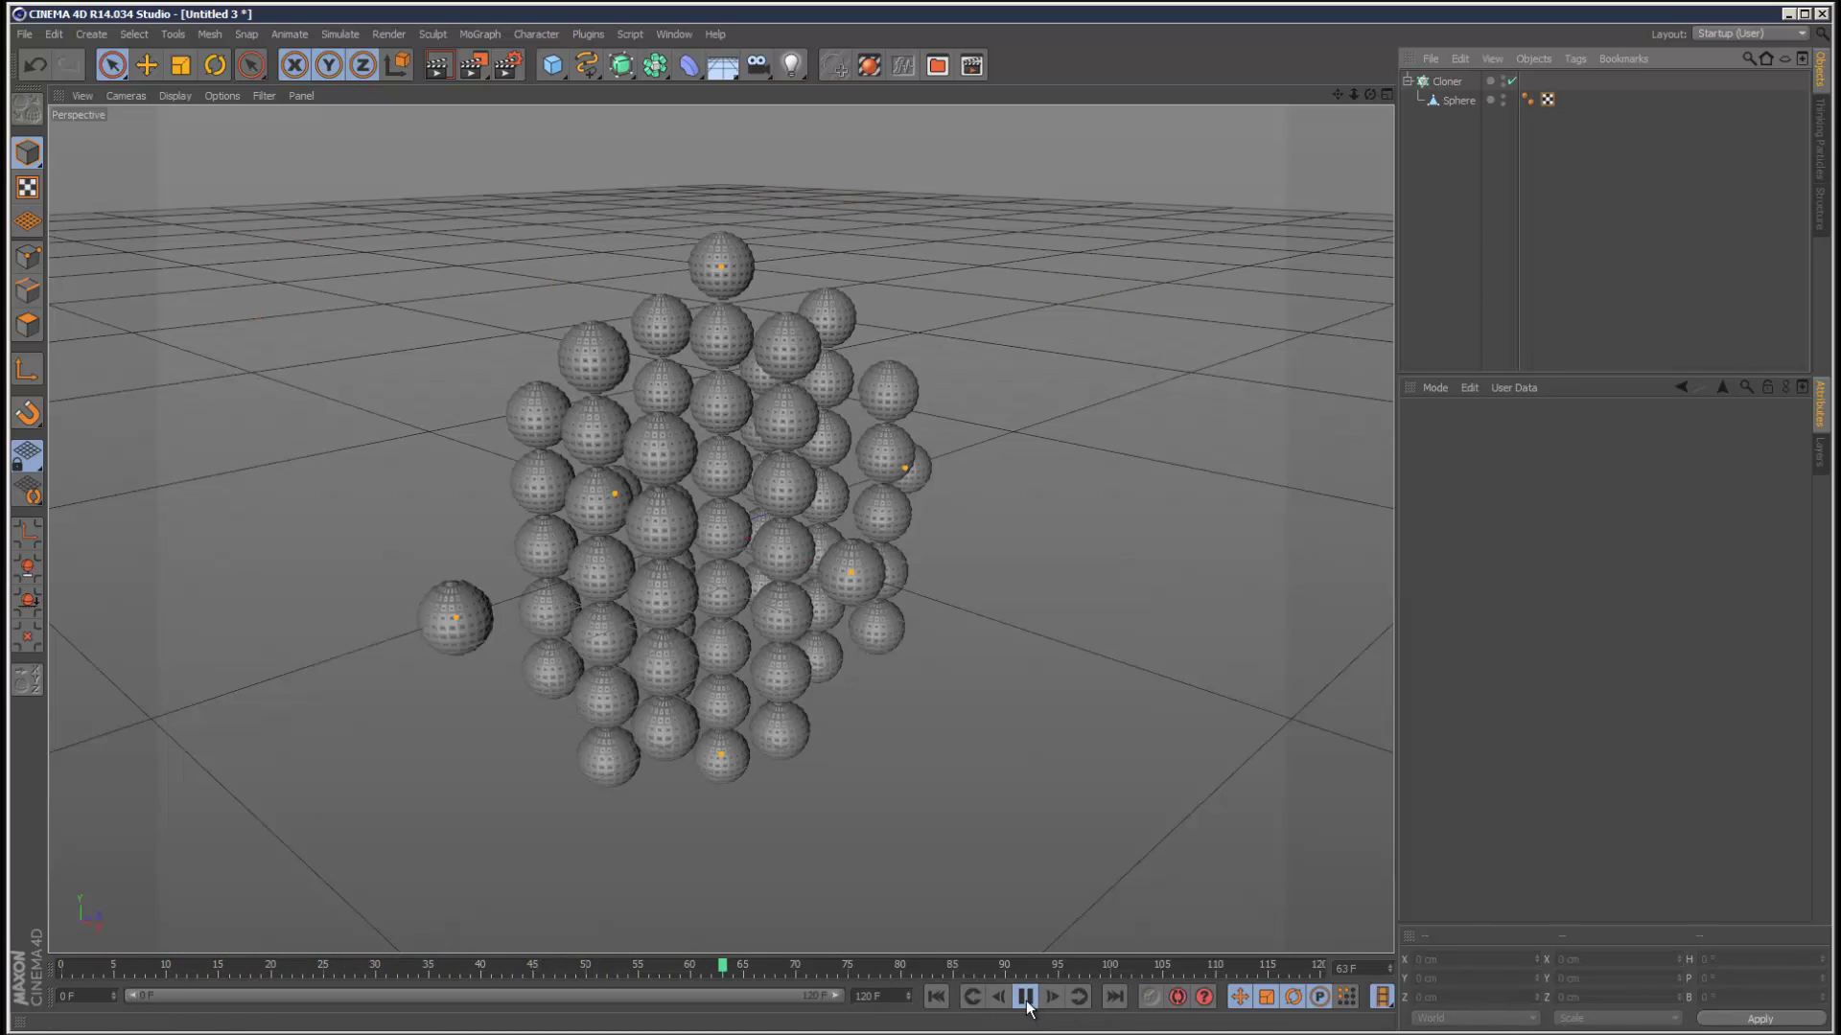
pyautogui.click(1025, 997)
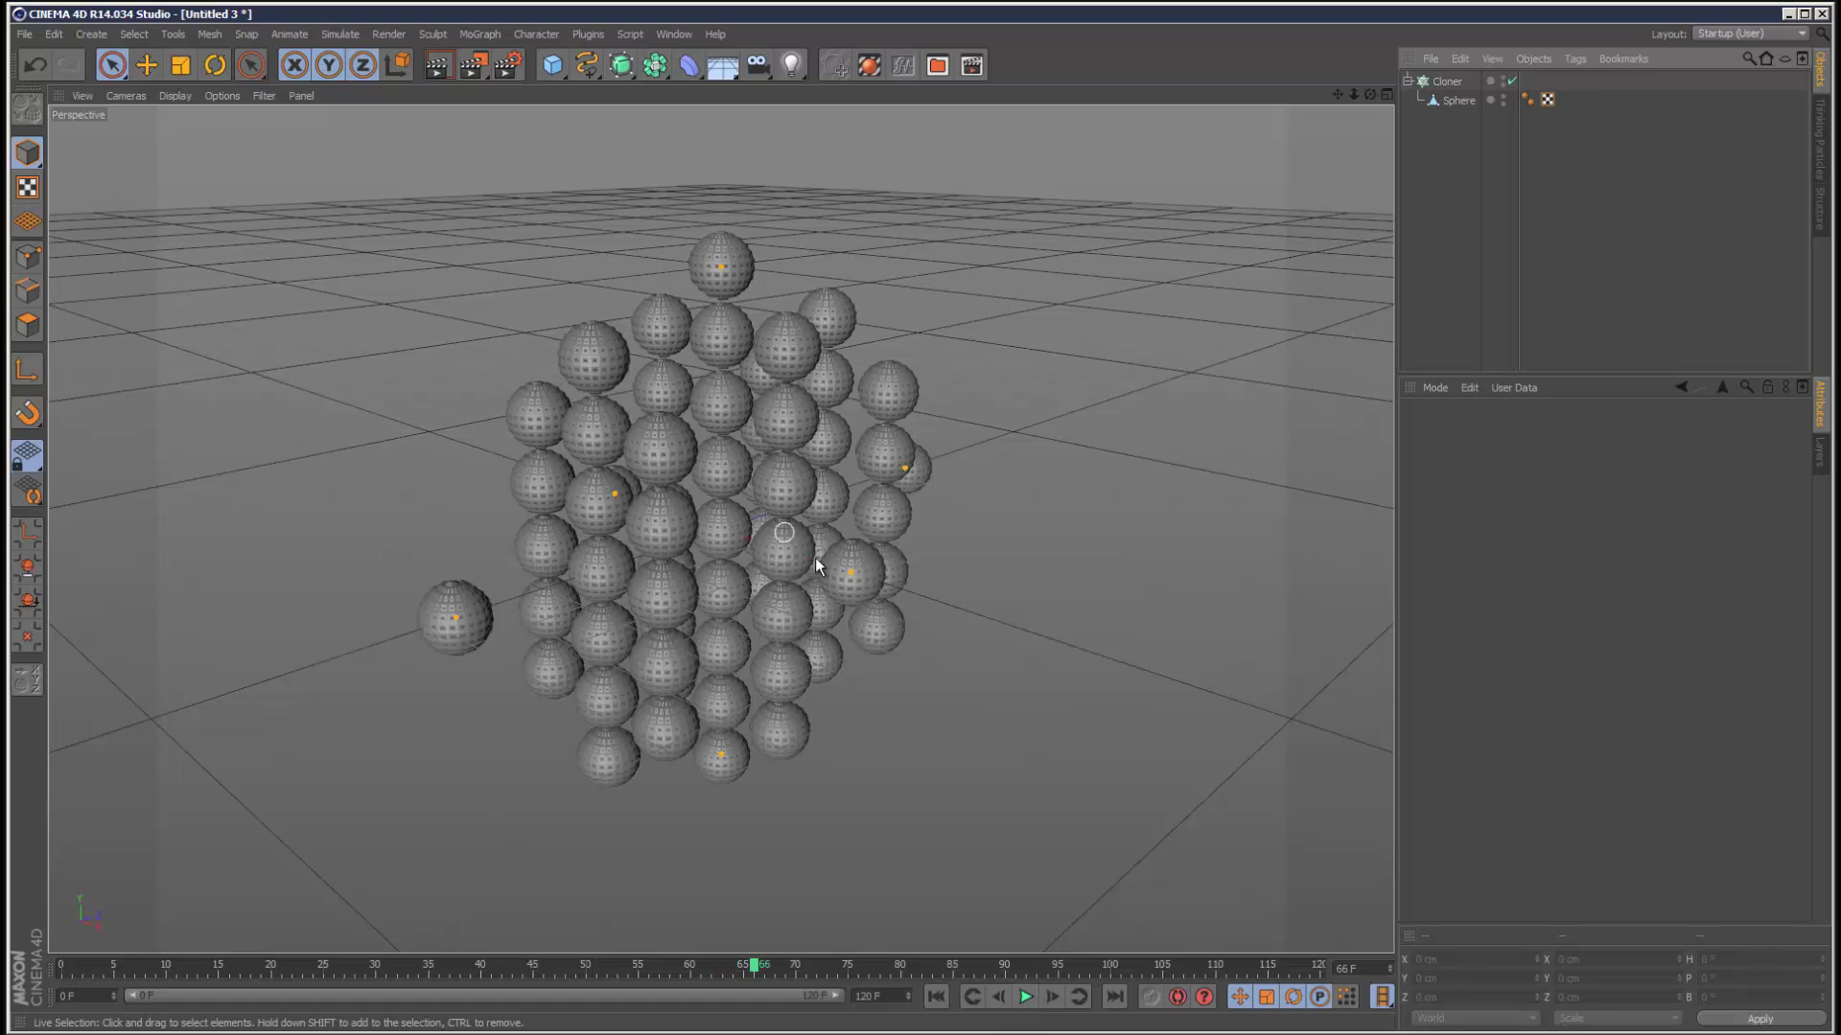
pyautogui.click(949, 996)
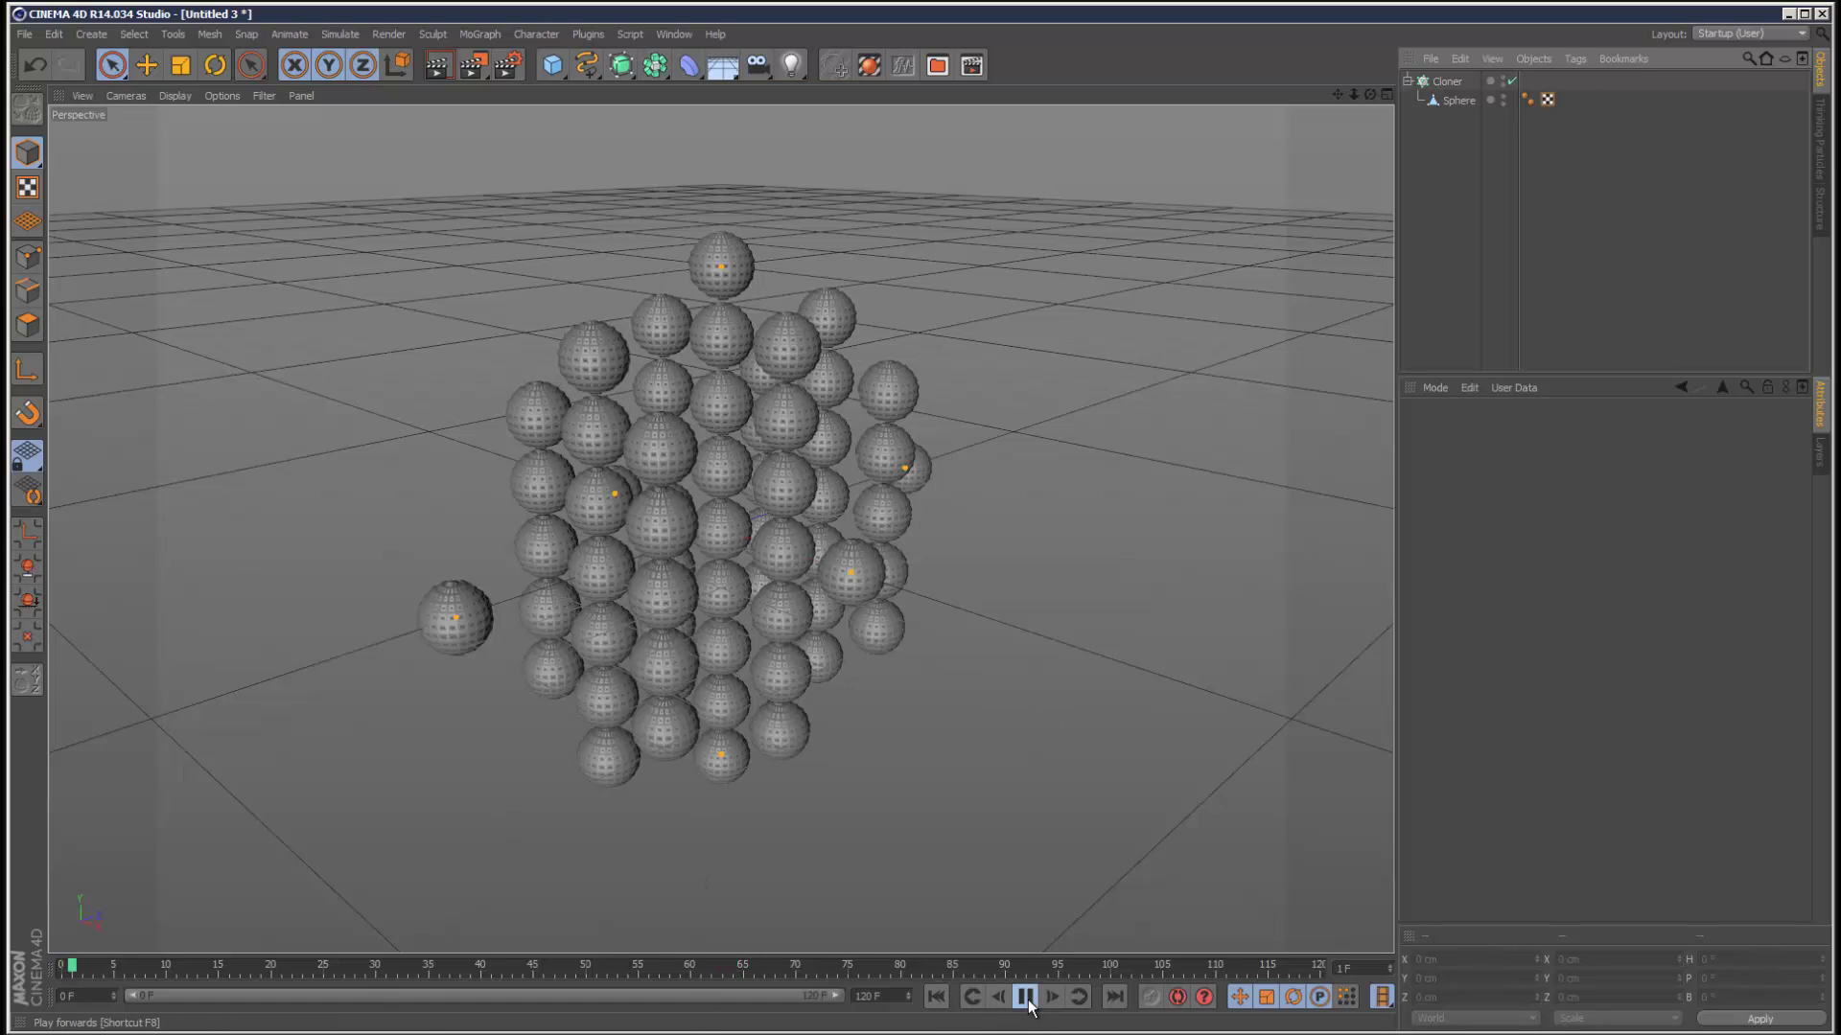
pyautogui.click(1025, 997)
pyautogui.click(1458, 100)
pyautogui.hotkey('alt', 'g')
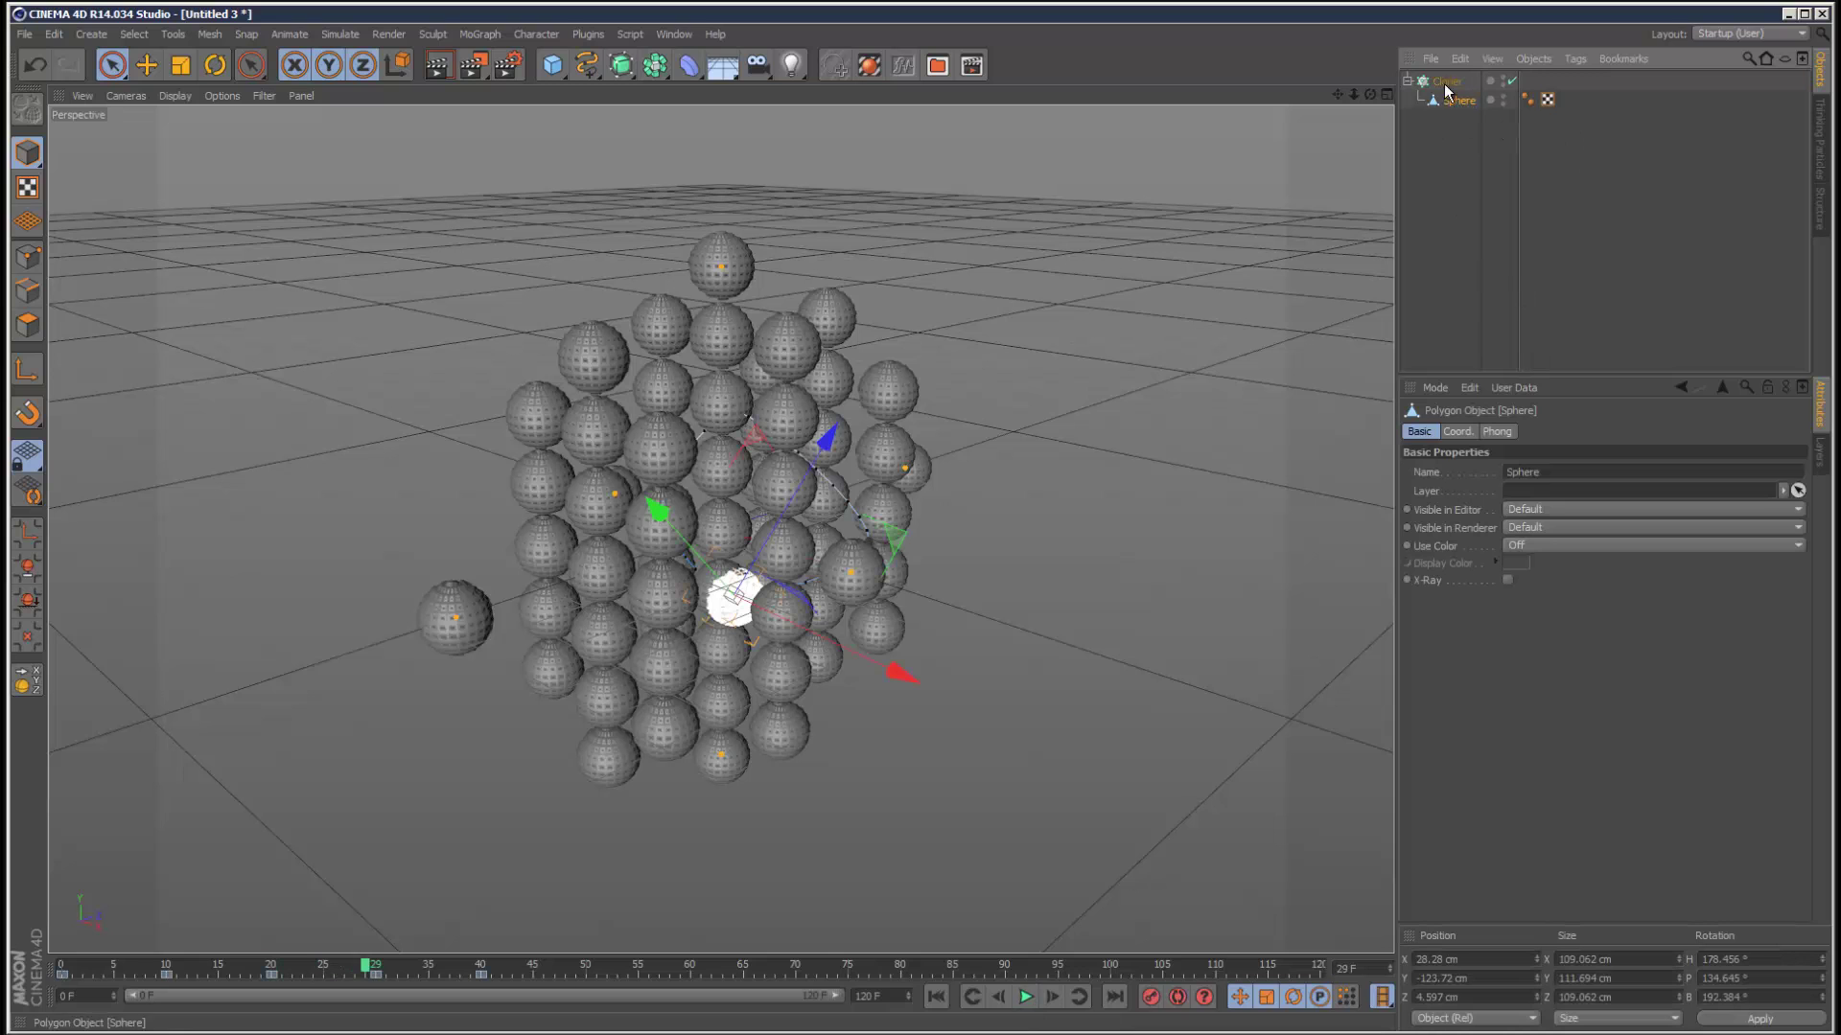
pyautogui.click(1452, 100)
pyautogui.click(1418, 99)
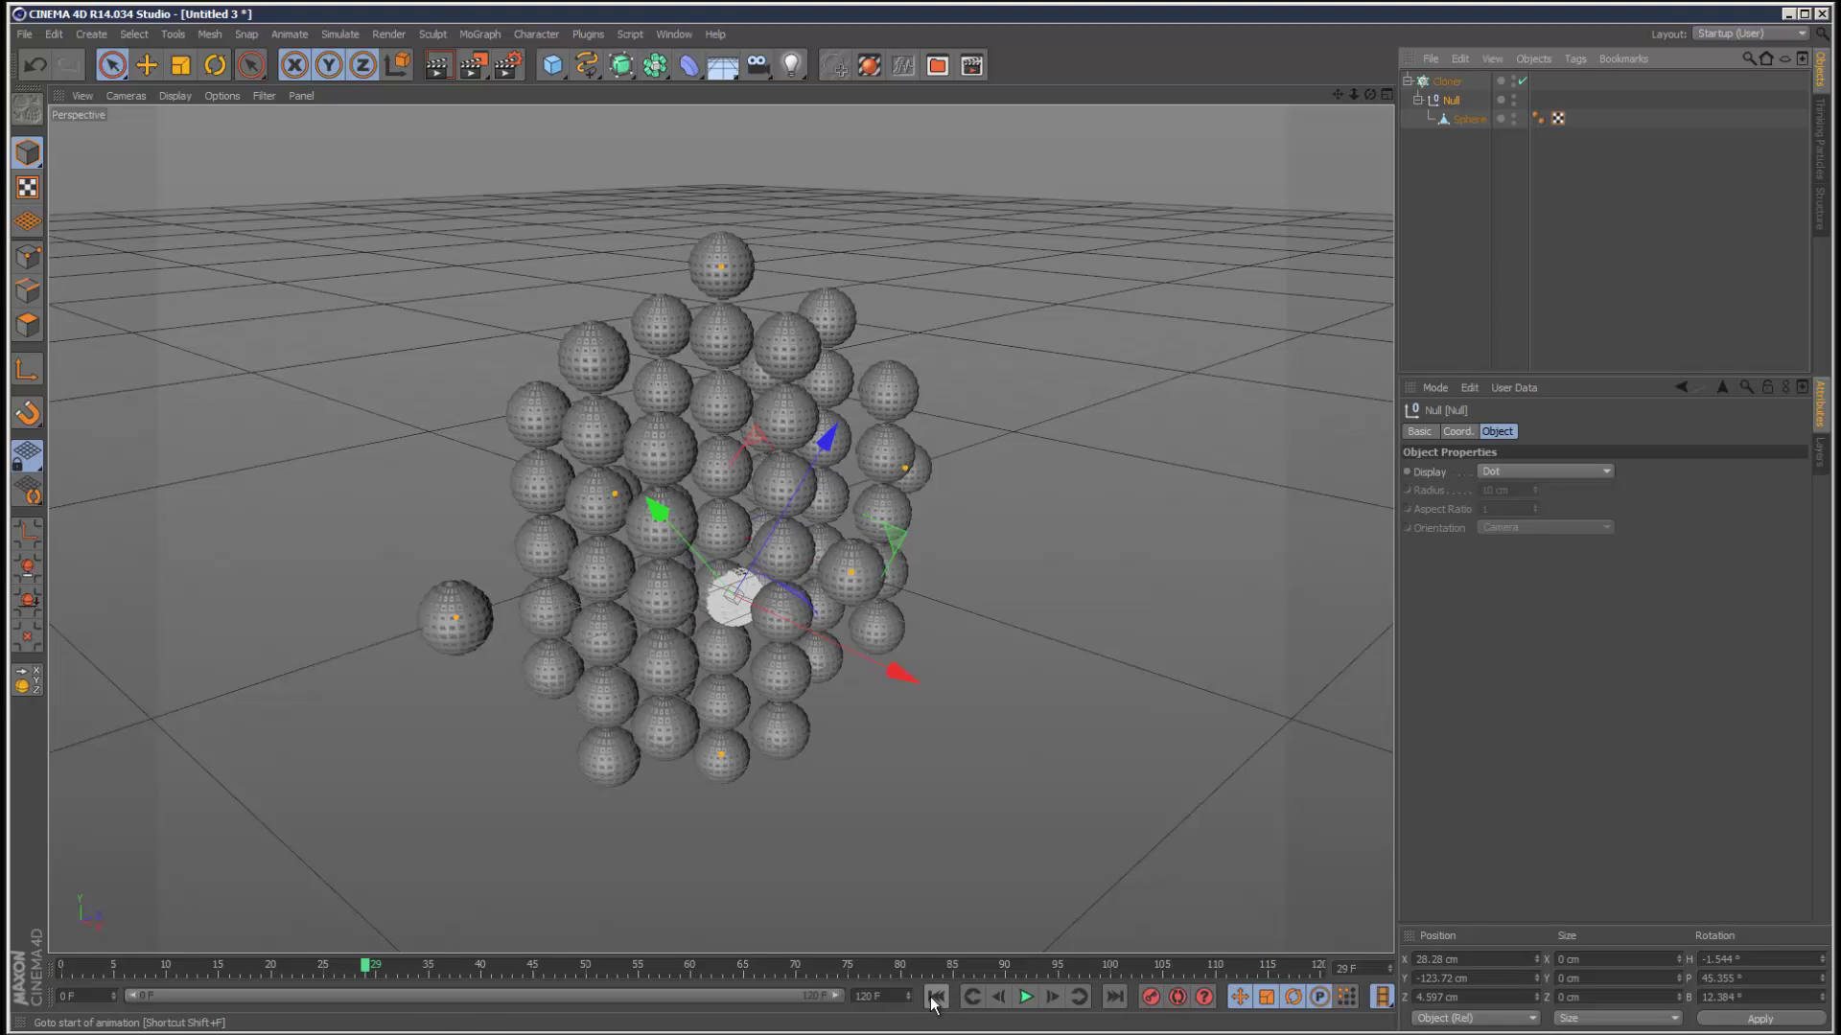
pyautogui.click(934, 997)
pyautogui.click(1024, 997)
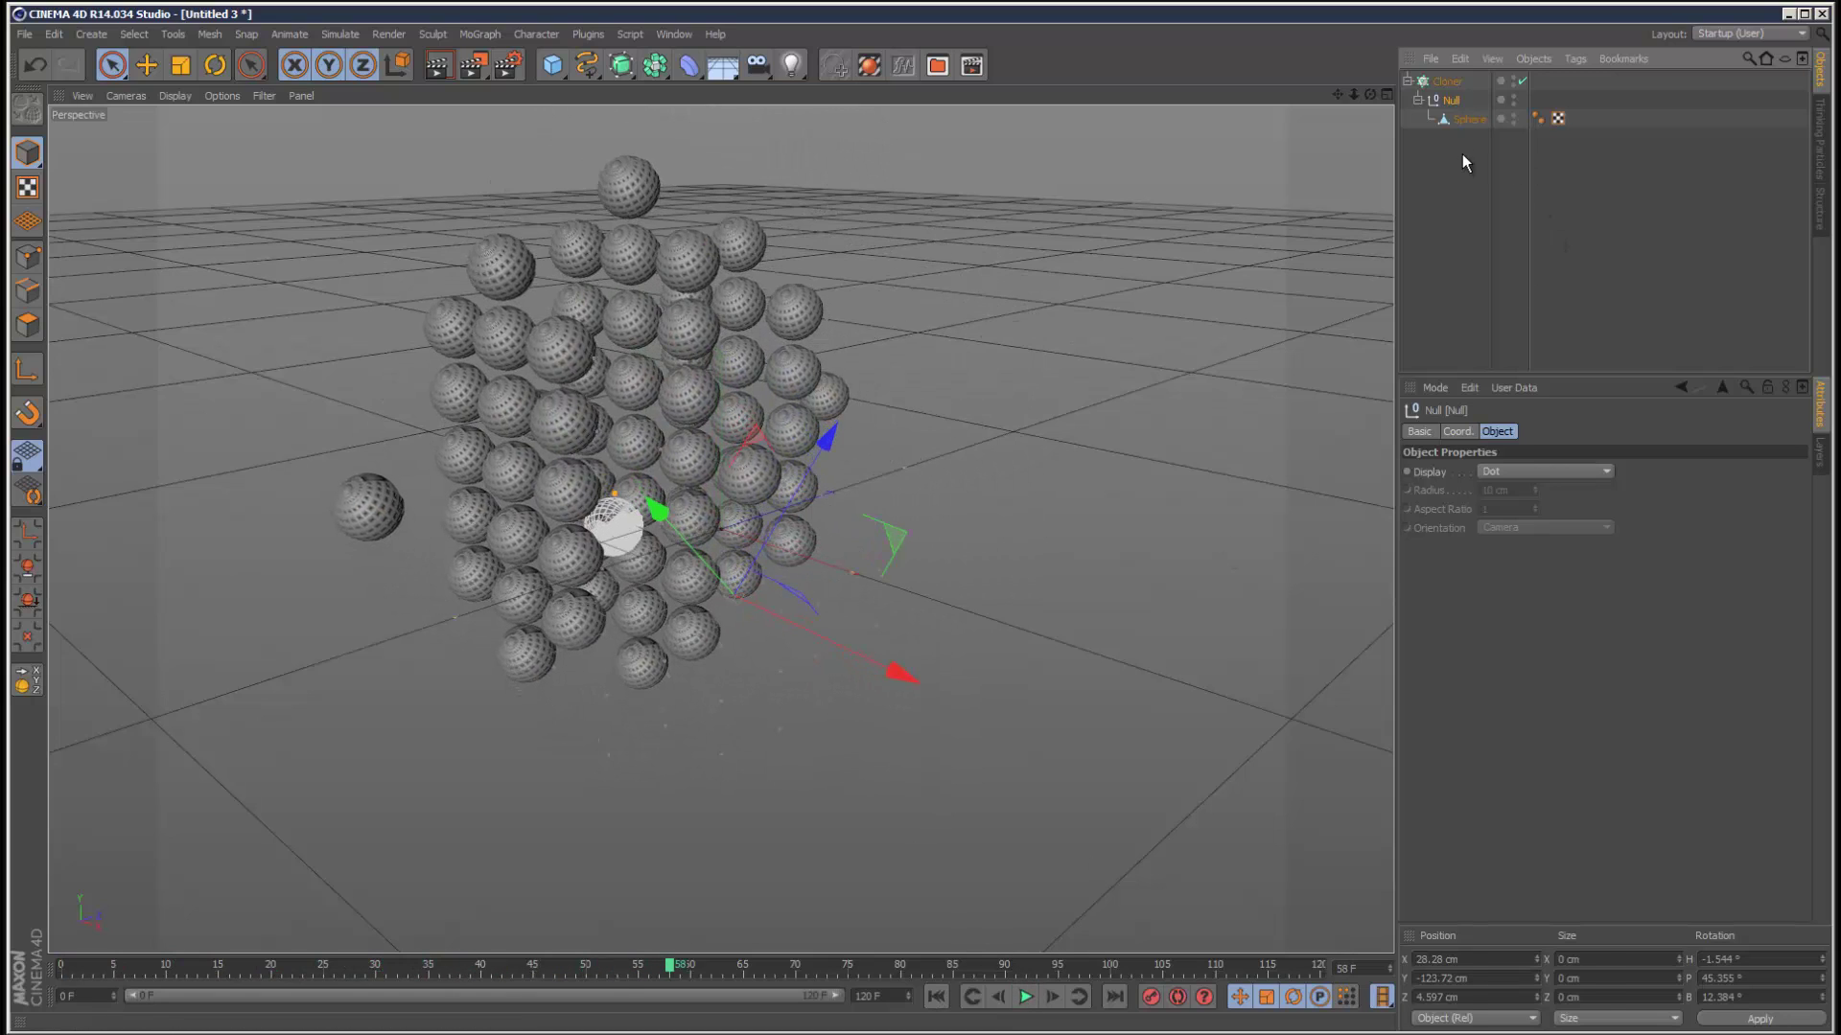
pyautogui.moveTo(1467, 119); pyautogui.dragTo(1461, 102)
pyautogui.click(1442, 100)
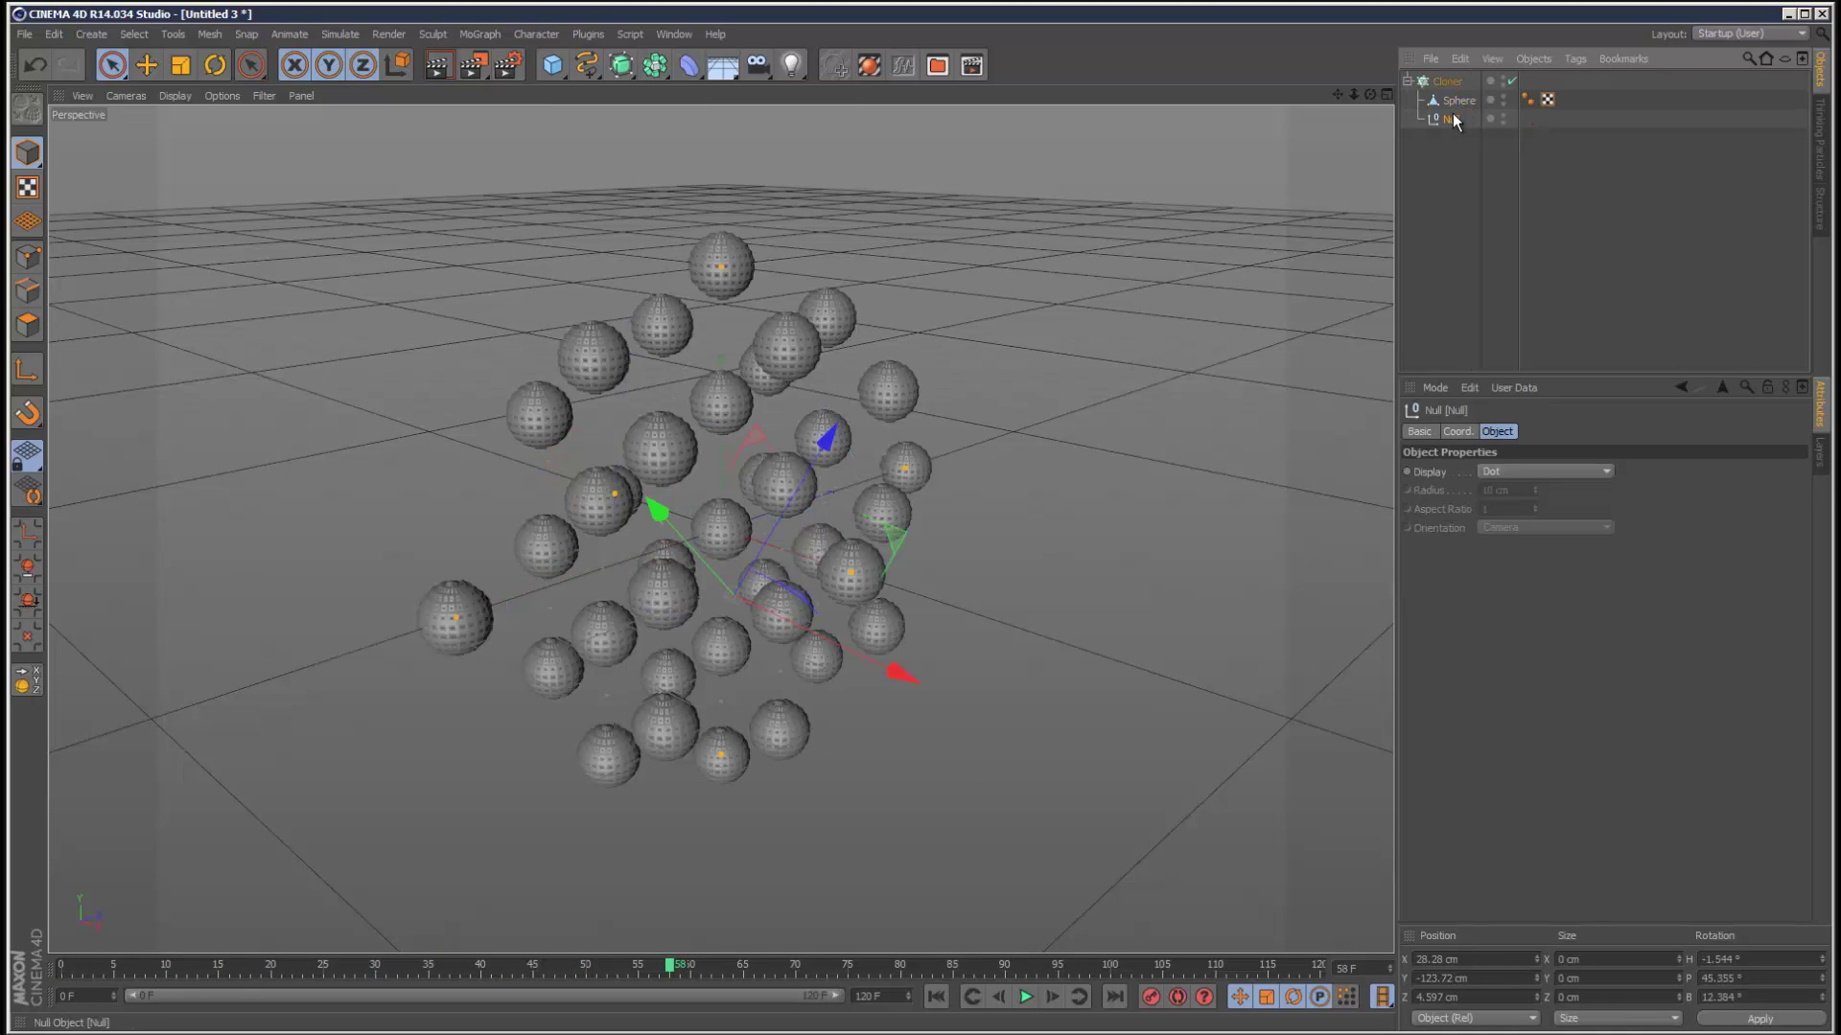
# Step: Delete the leftover Null and add an Inheritance effector to the Cloner
pyautogui.press('Delete')
pyautogui.click(1450, 83)
pyautogui.click(443, 33)
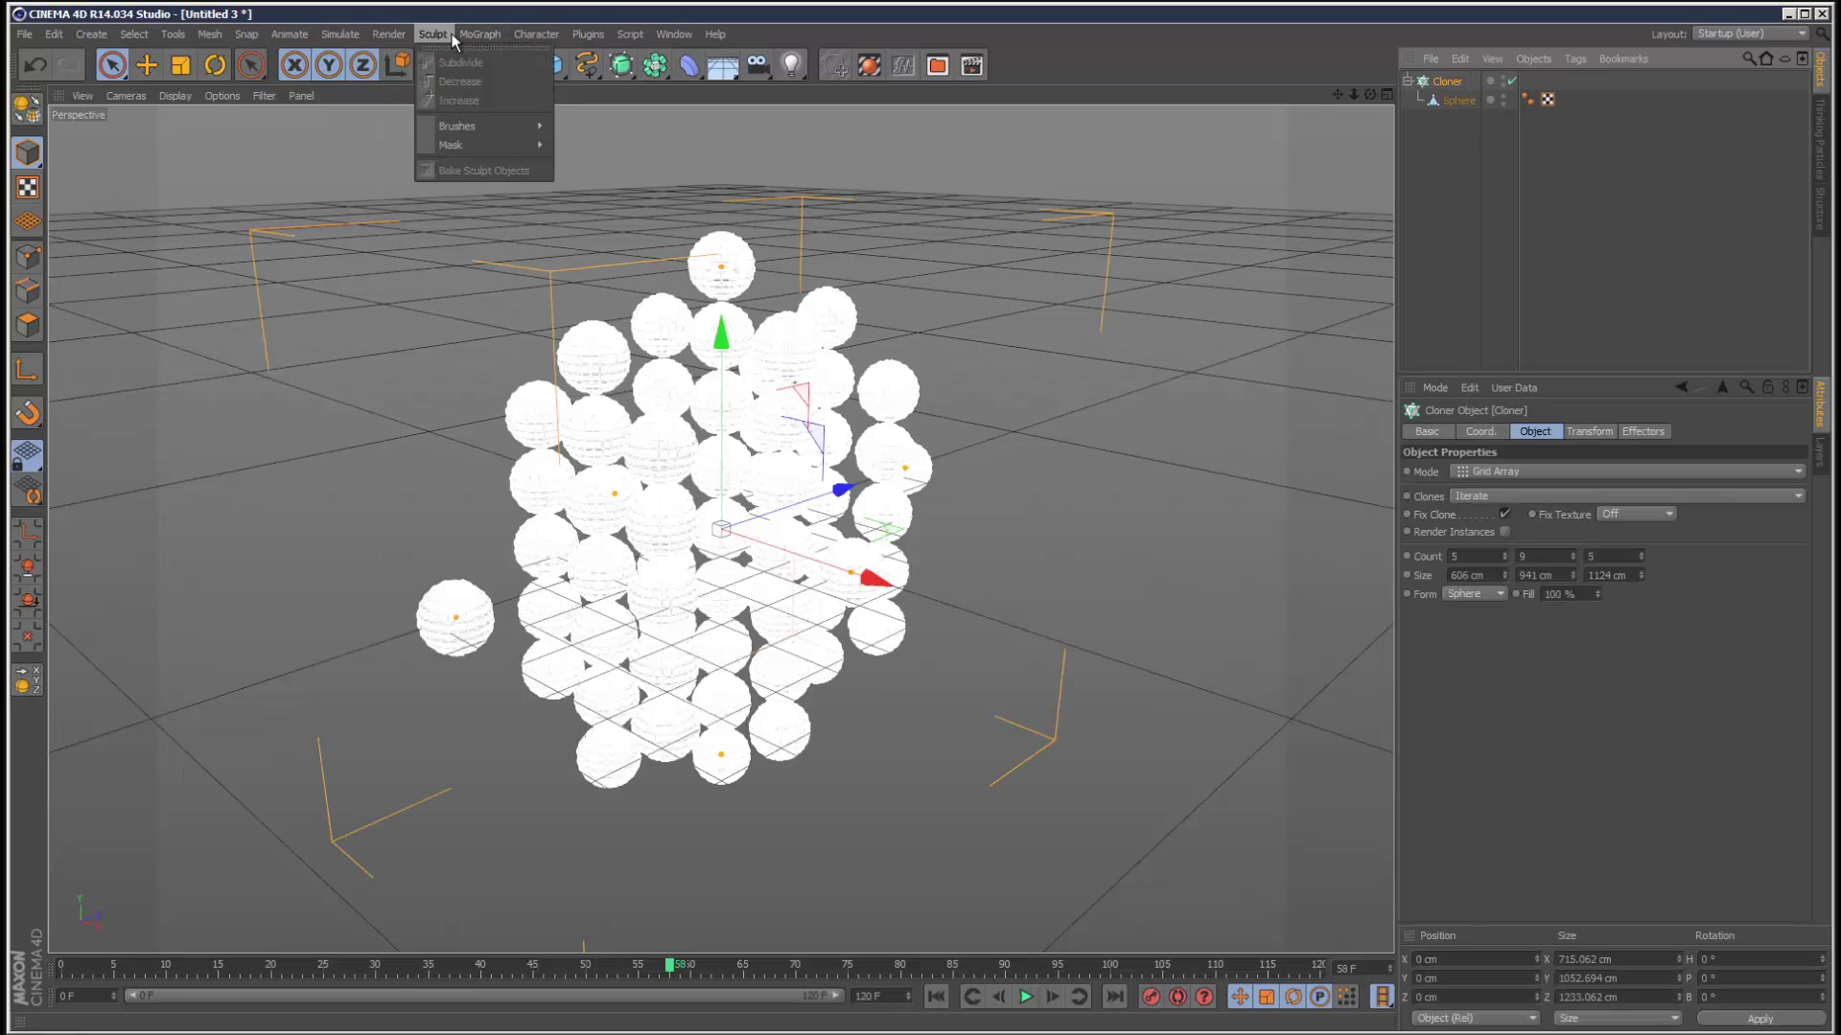
pyautogui.moveTo(523, 61)
pyautogui.click(648, 173)
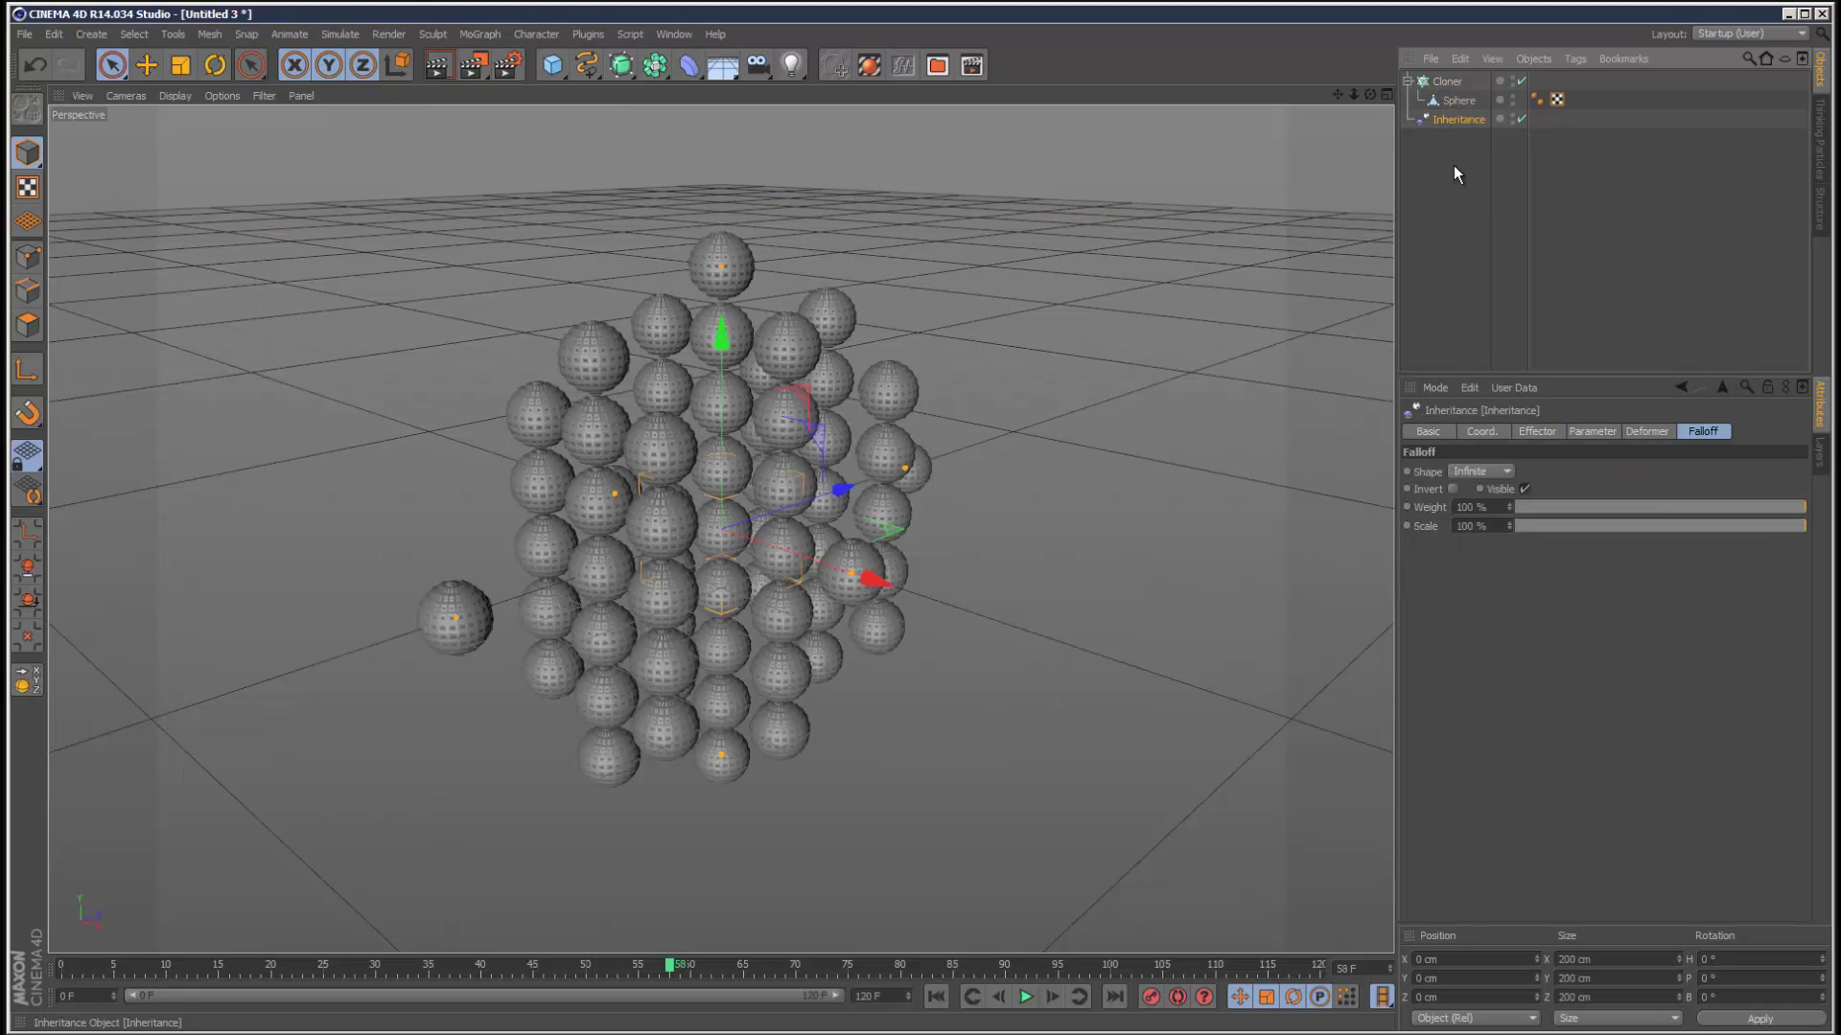
# Step: Set the effector's Object to Sphere, Inheritance Mode to Animation, Transform Space to Node
pyautogui.click(1538, 431)
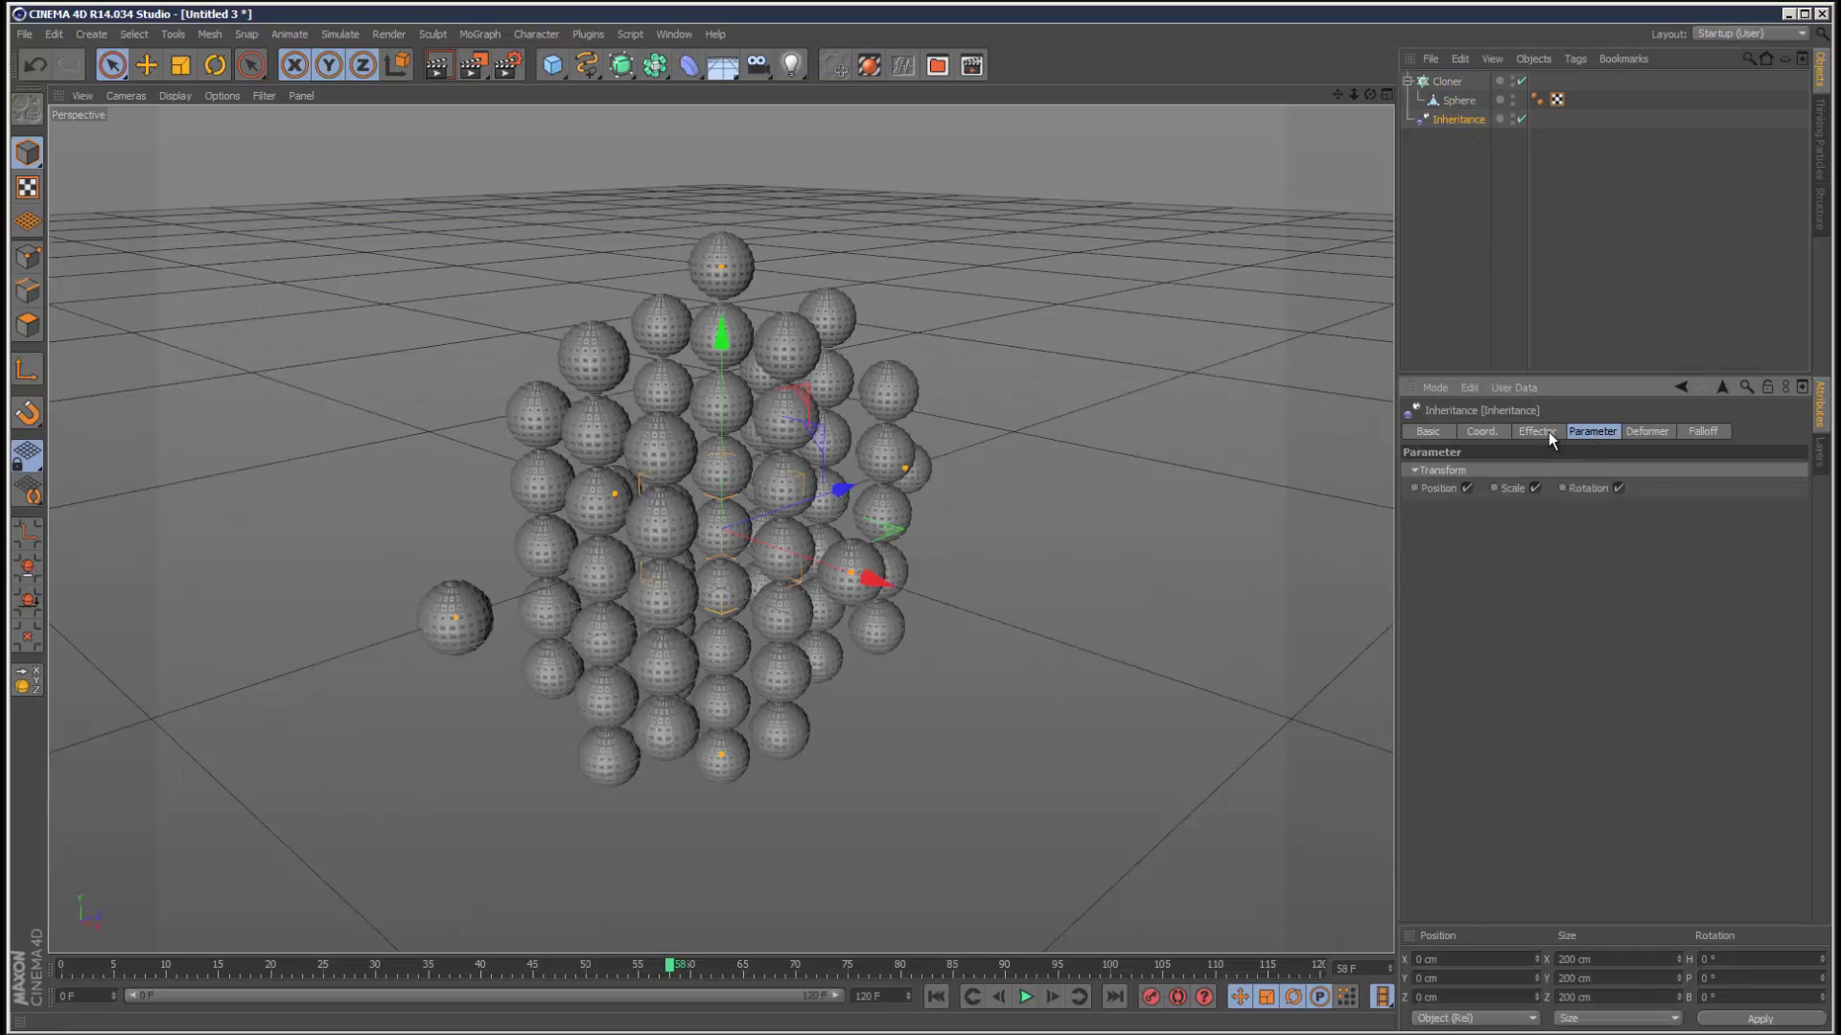
pyautogui.moveTo(1455, 104); pyautogui.dragTo(1552, 537)
pyautogui.click(1565, 516)
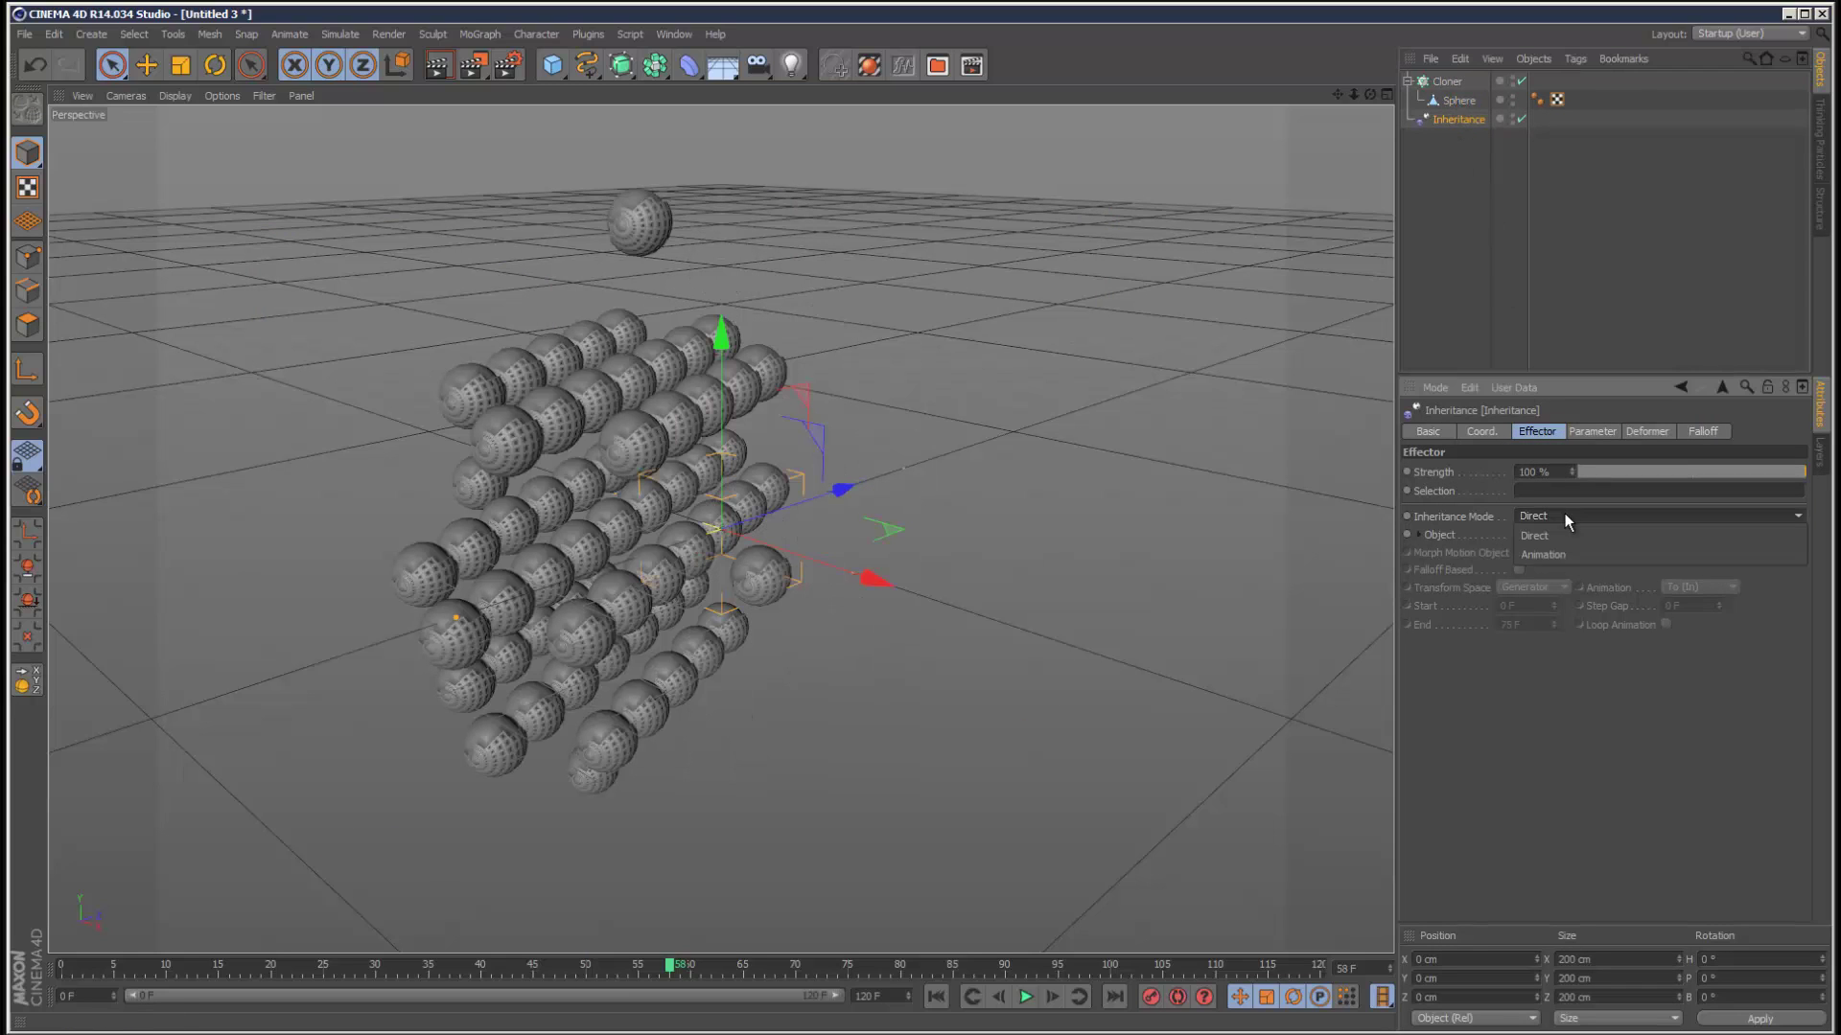
pyautogui.click(1582, 553)
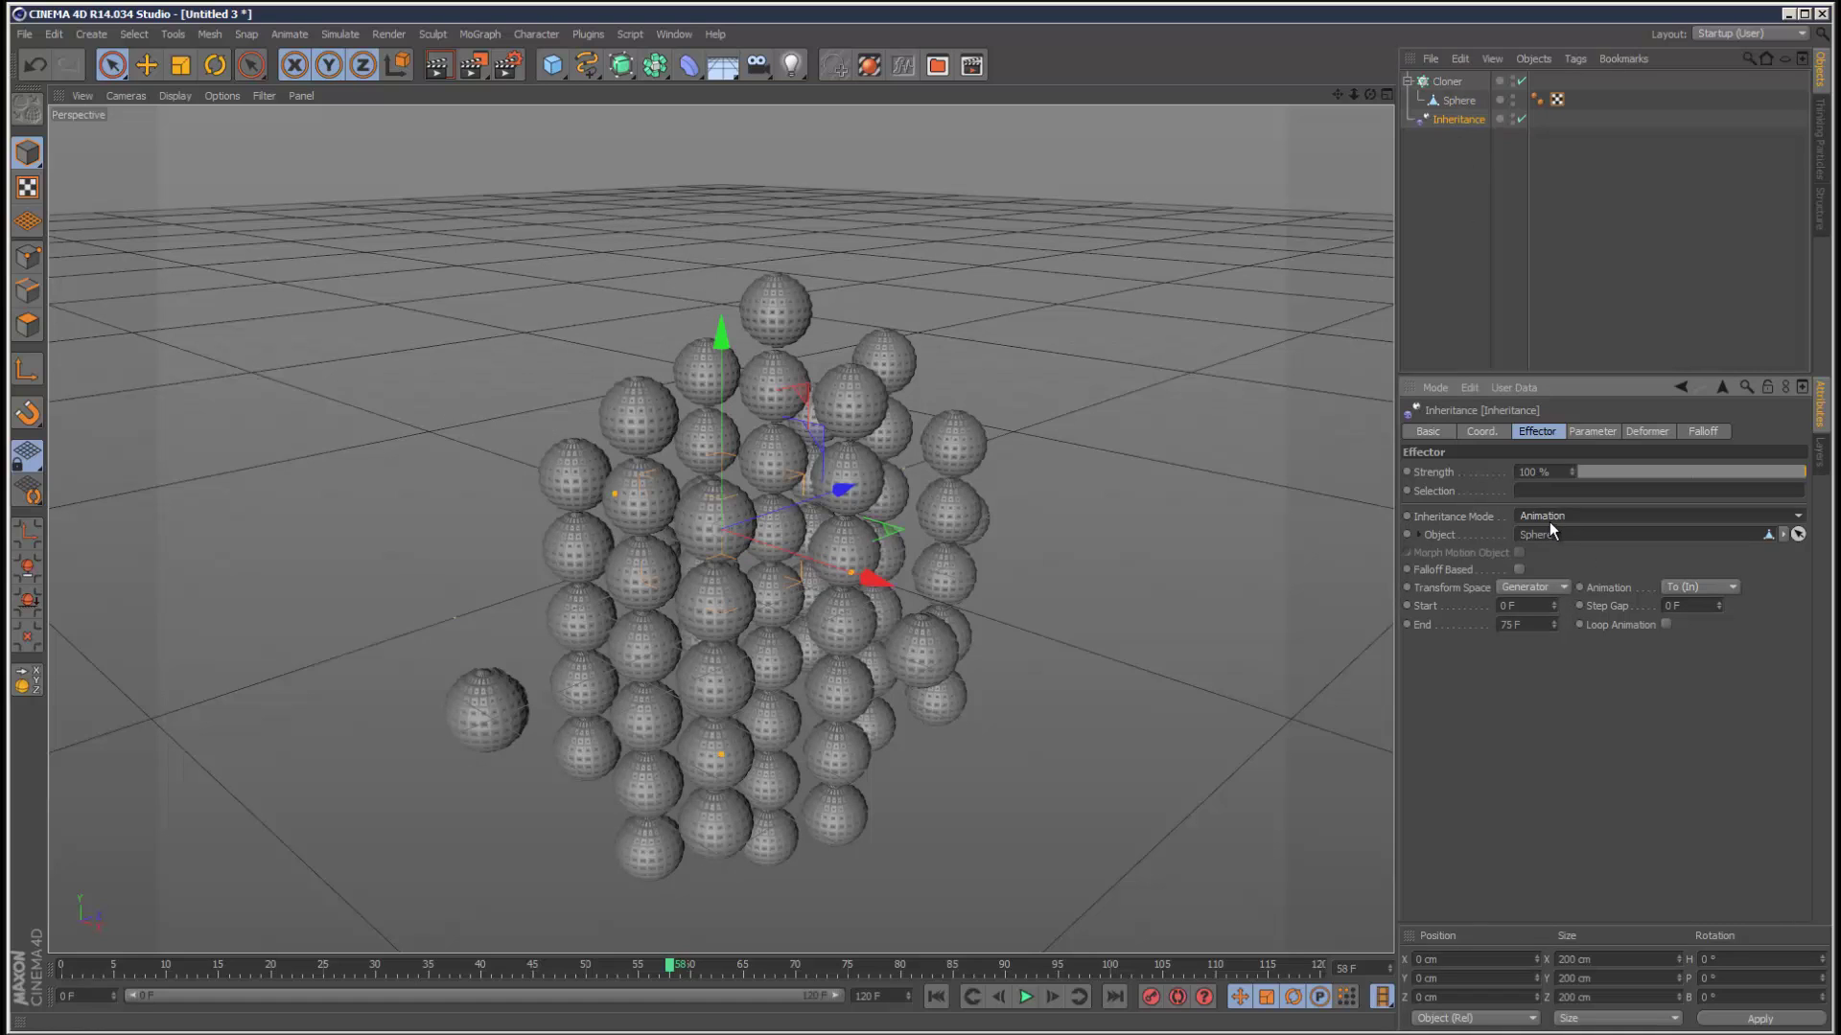
pyautogui.click(1532, 588)
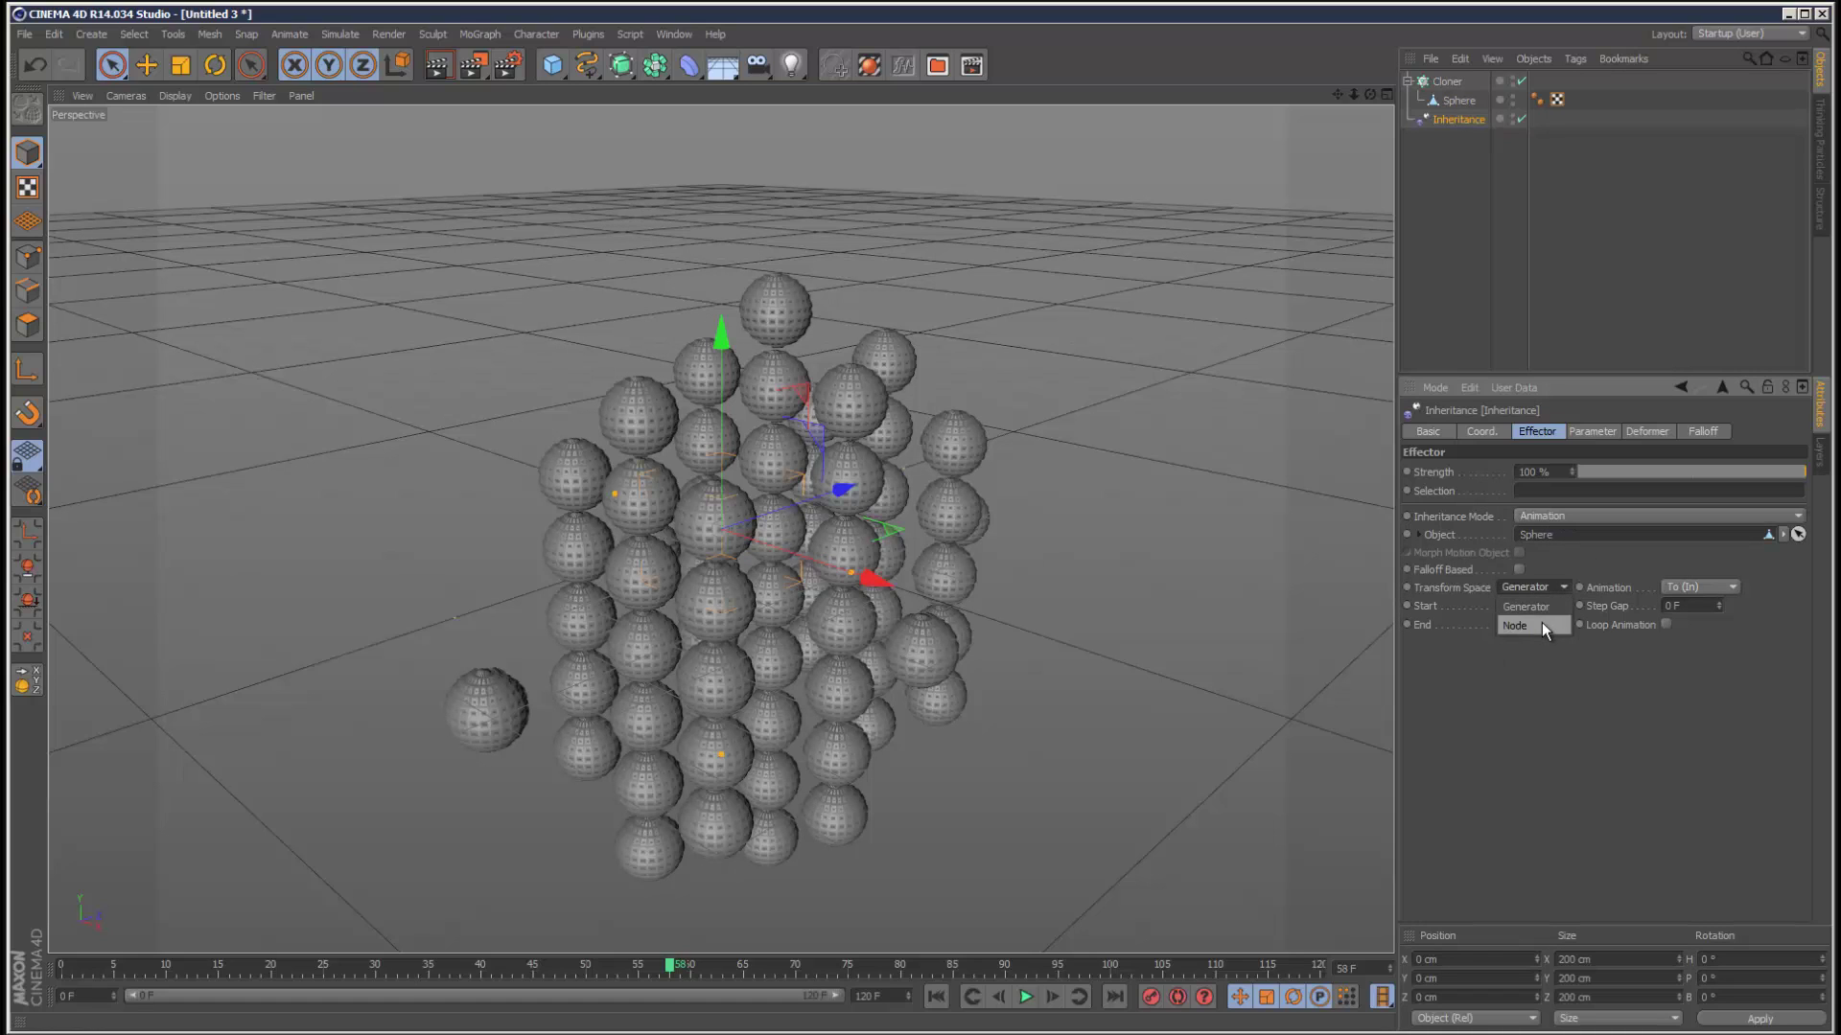
pyautogui.click(1607, 333)
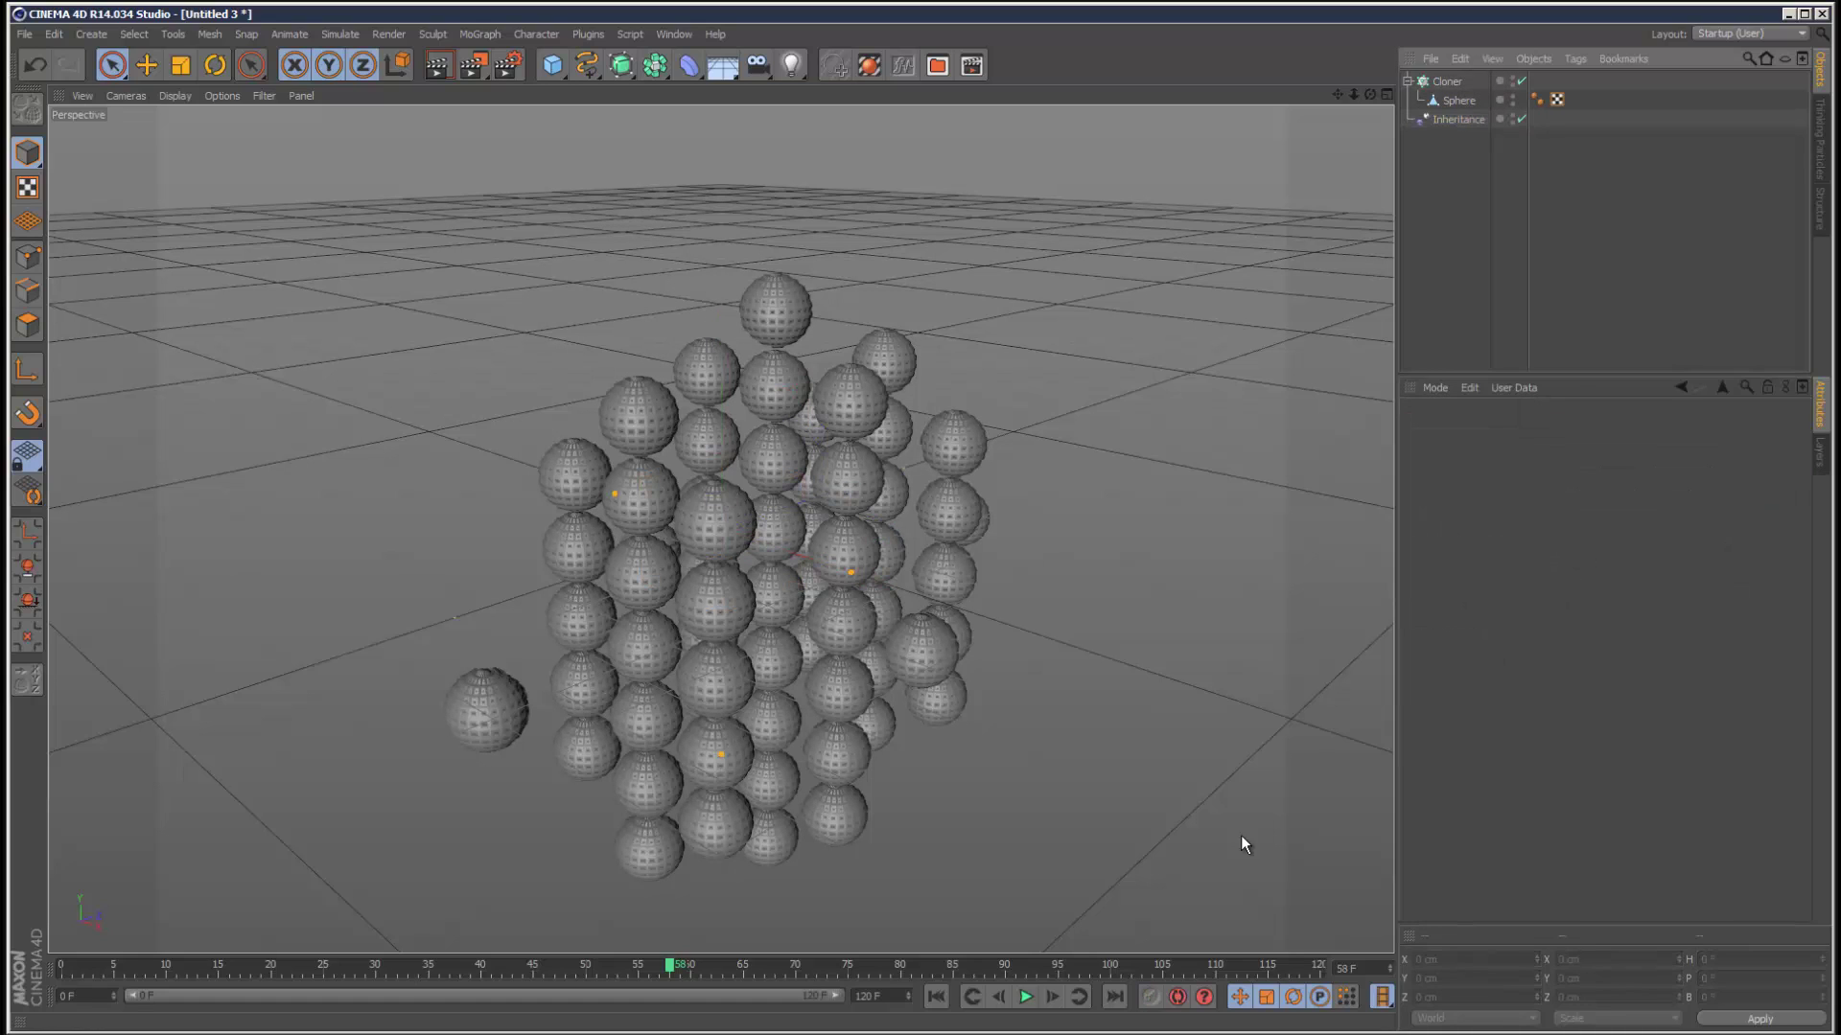
# Step: Preview playback, then set the Inheritance falloff to a Linear shape oriented along +Z
pyautogui.click(935, 997)
pyautogui.click(1025, 997)
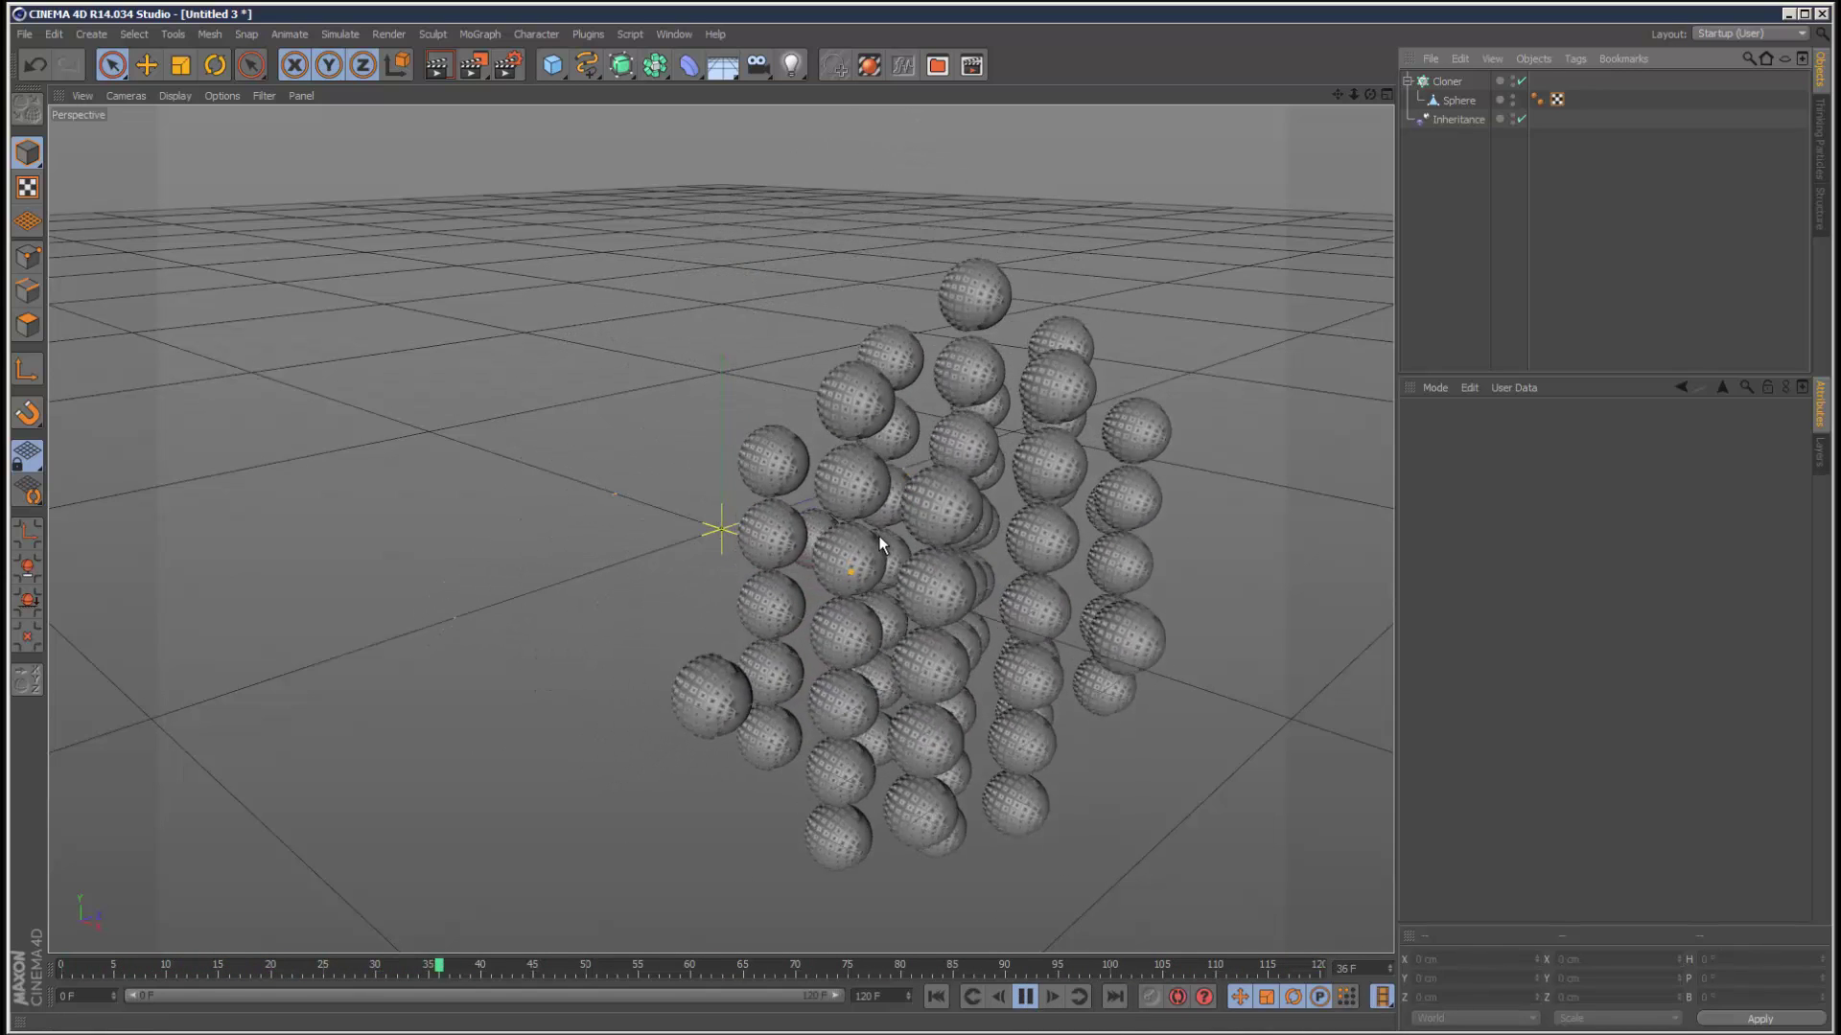
pyautogui.click(1027, 998)
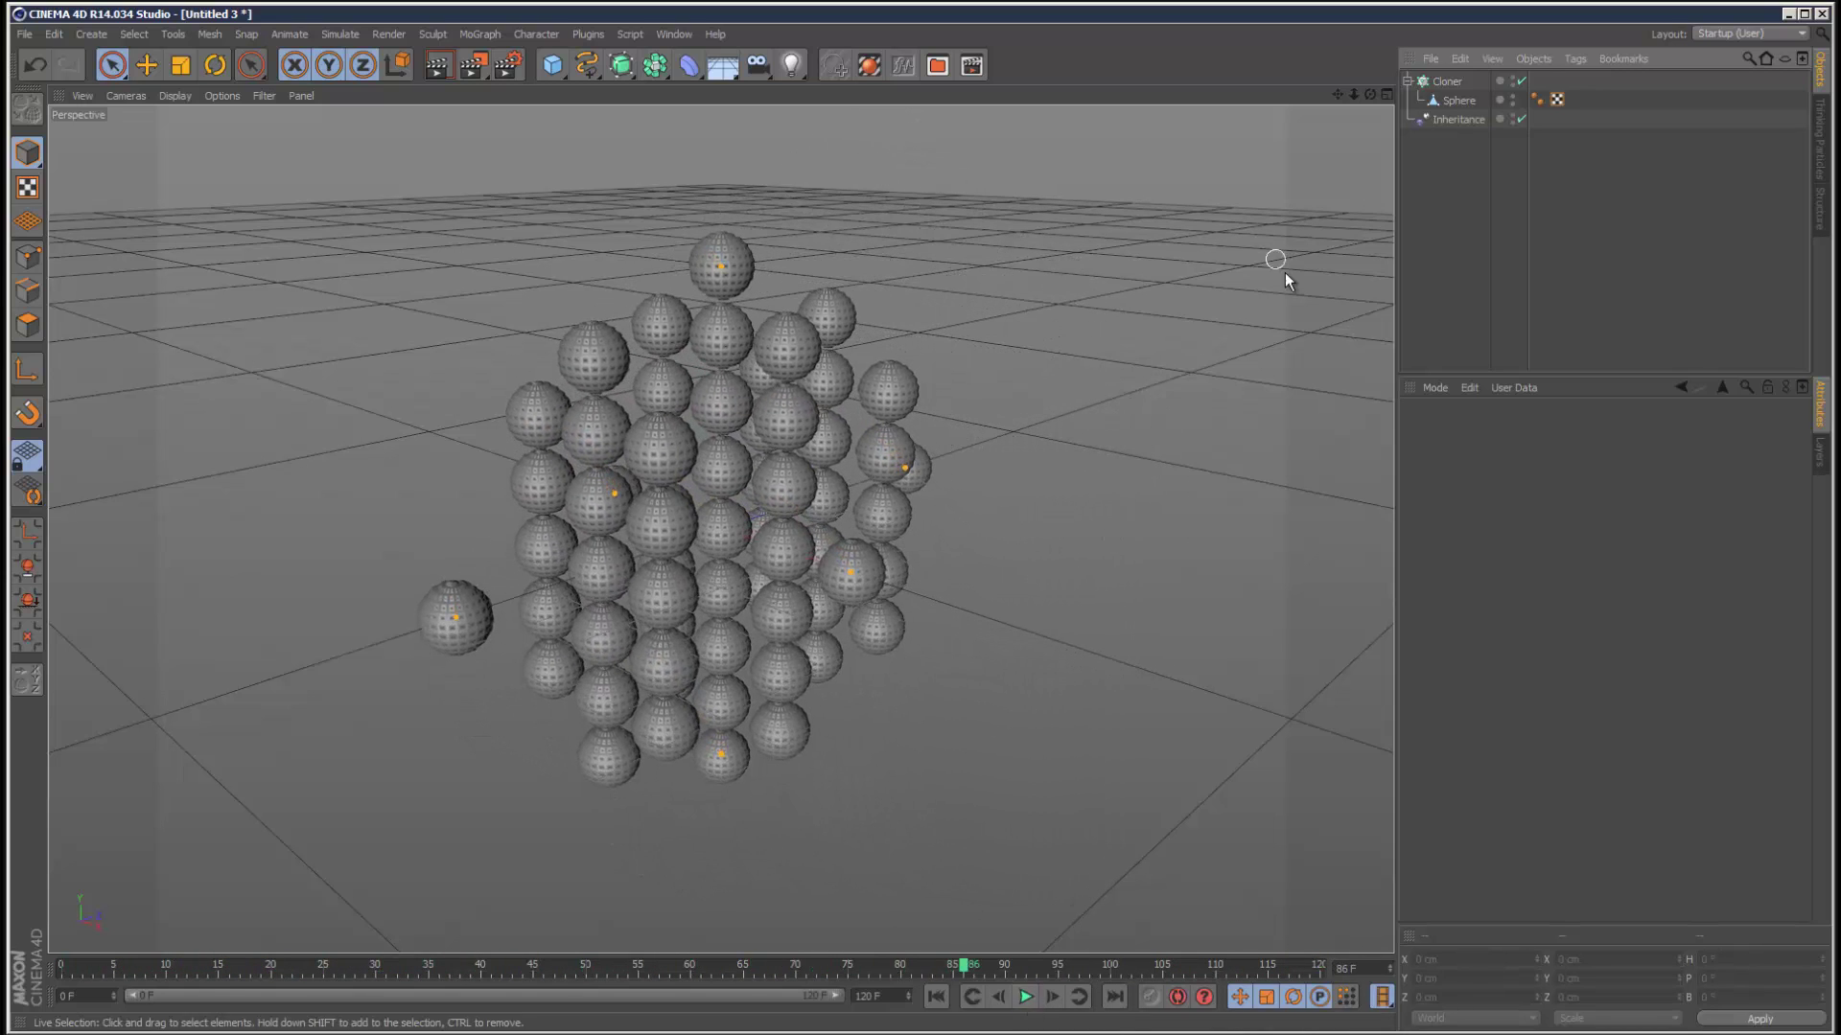
pyautogui.click(1458, 119)
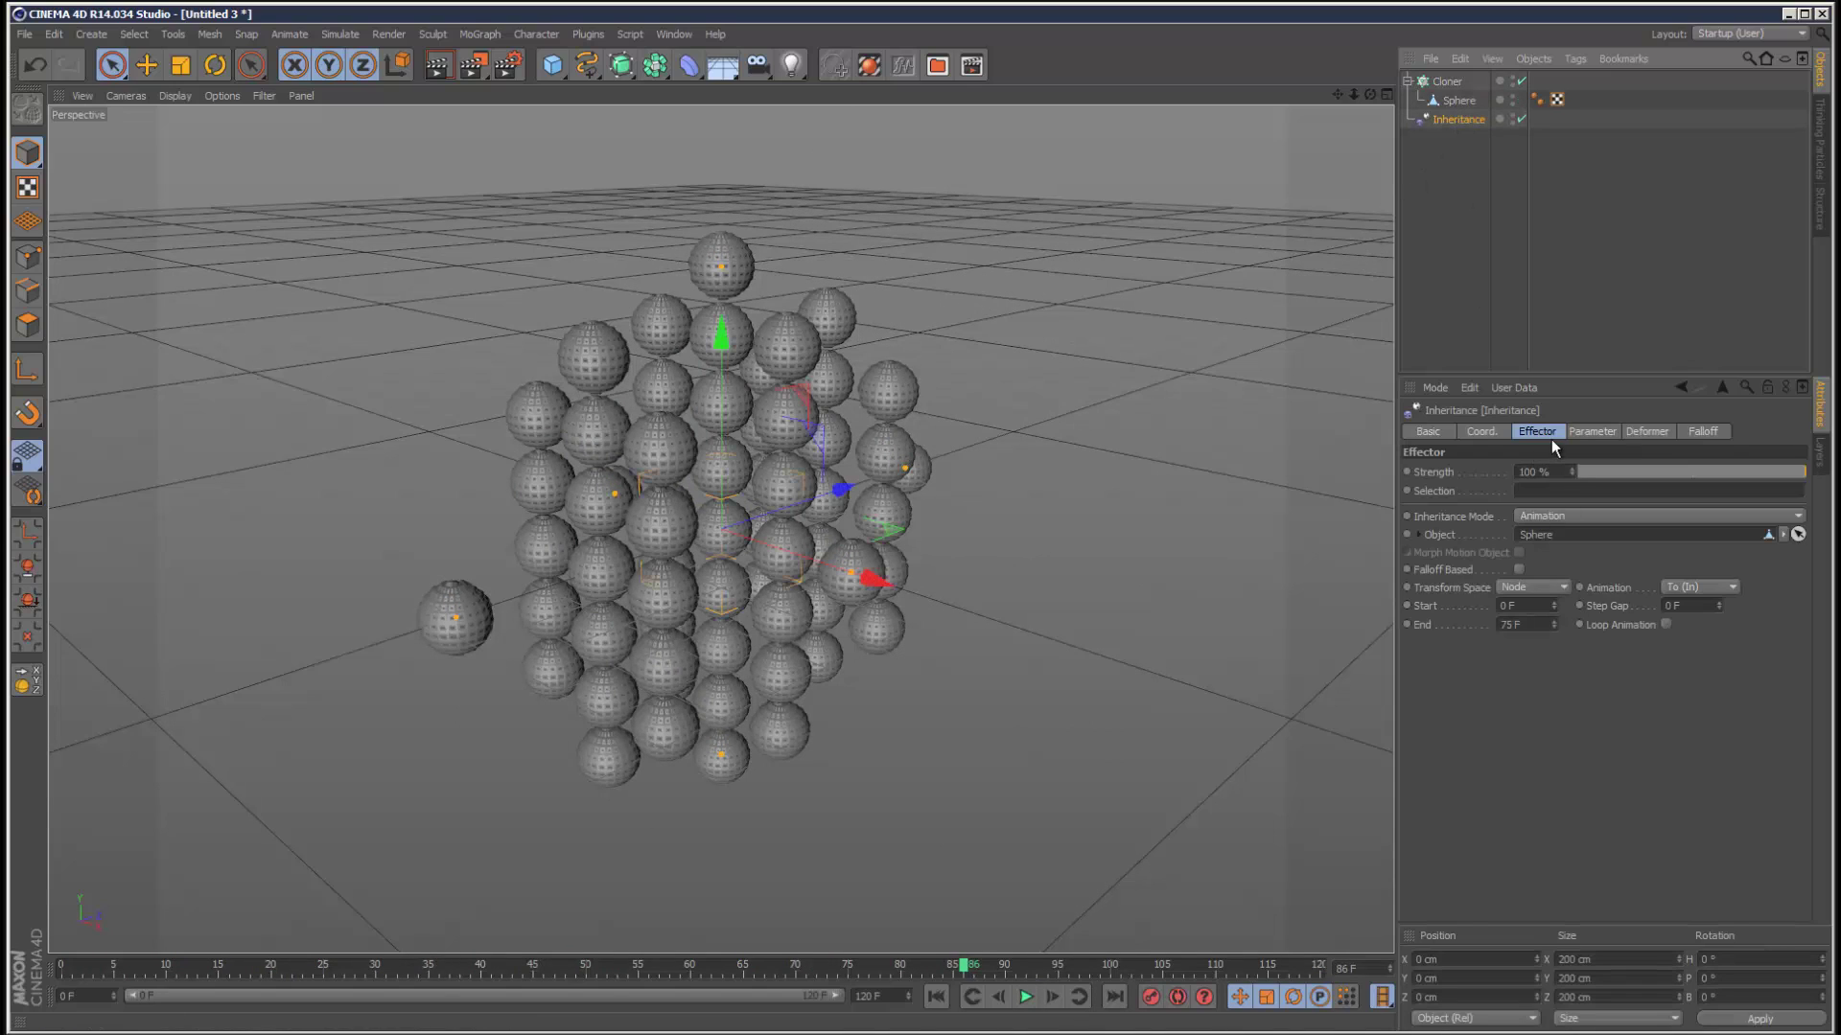
pyautogui.click(1689, 430)
pyautogui.click(1484, 471)
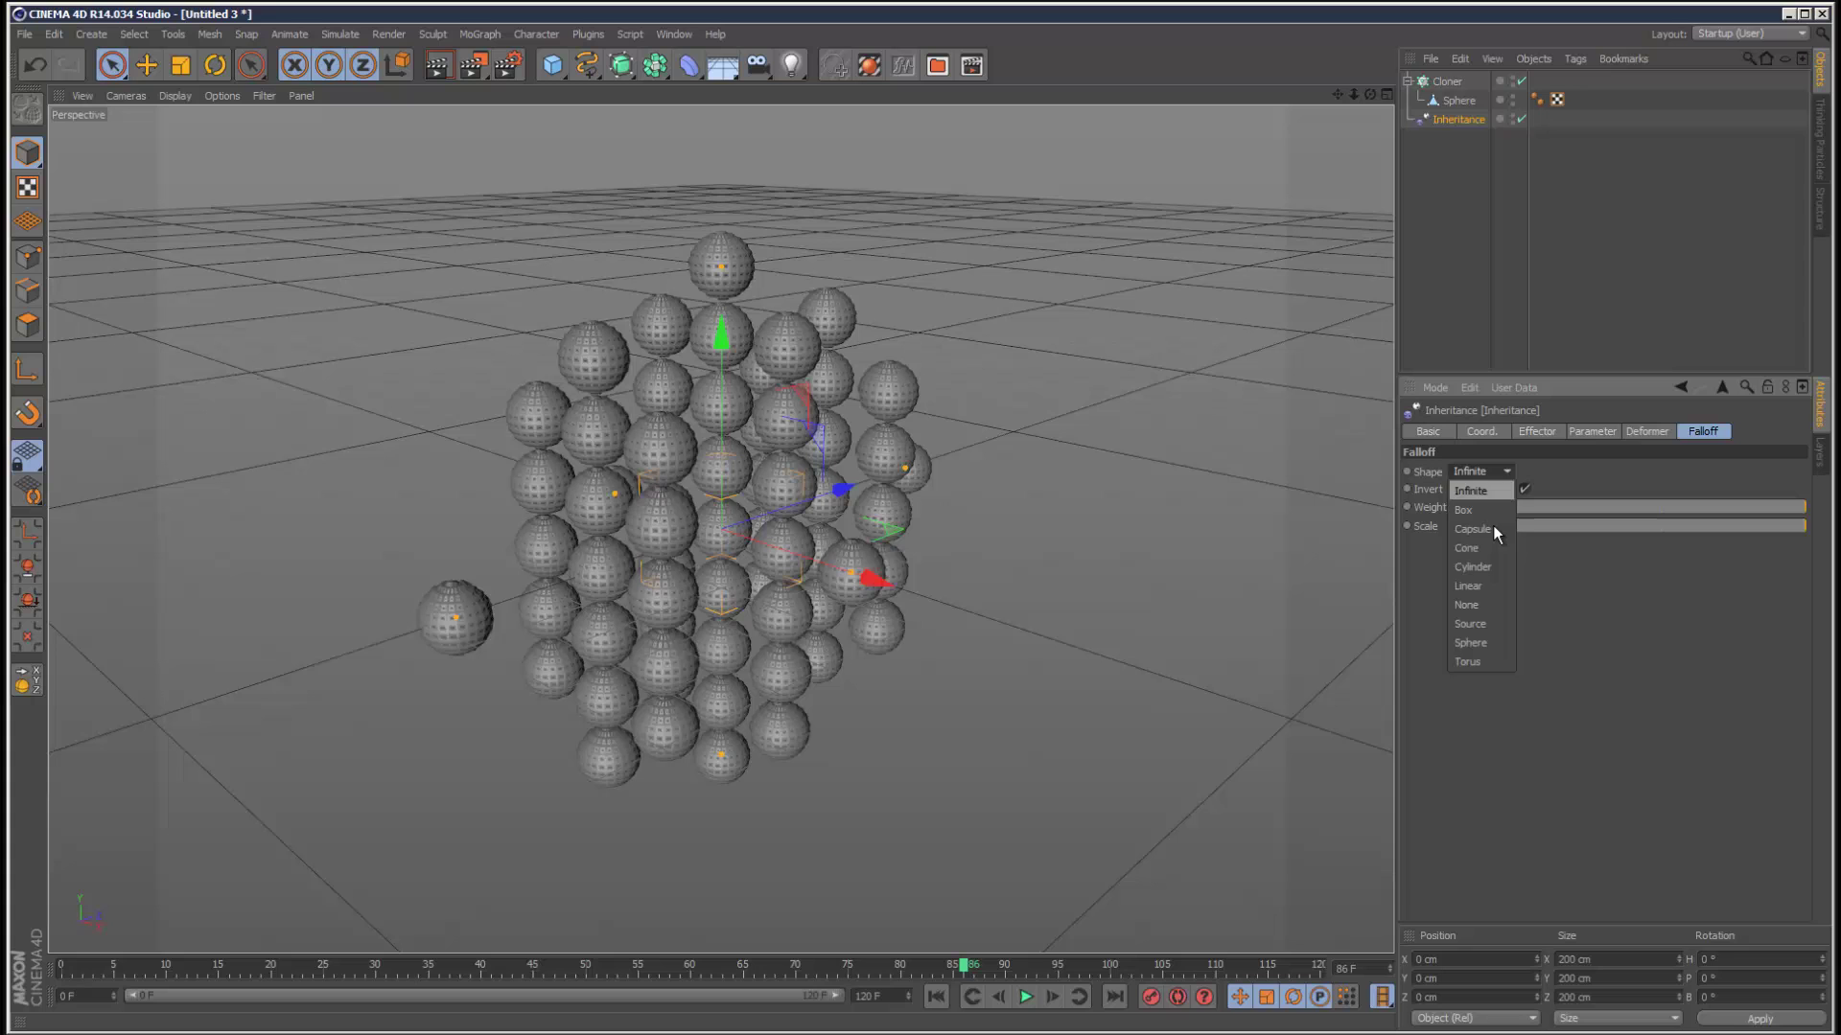
pyautogui.click(1497, 587)
pyautogui.click(1496, 661)
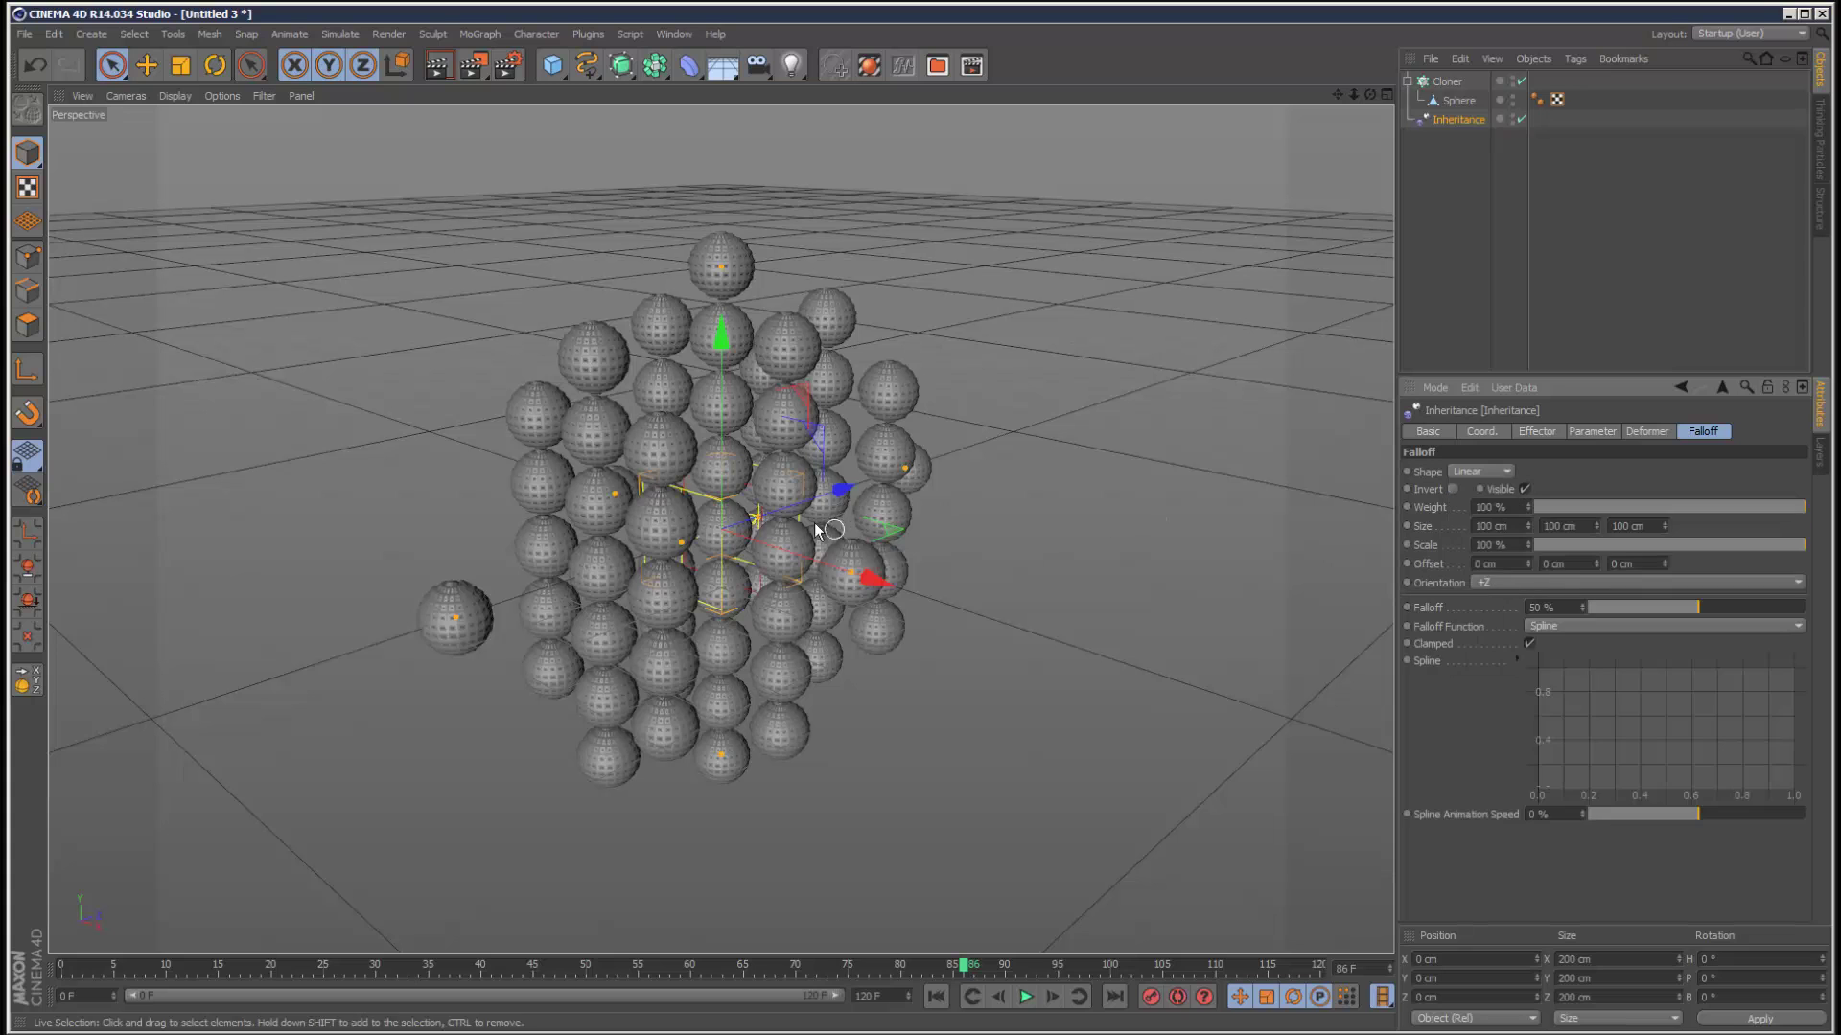
# Step: Invert the linear falloff and replay the animation from the start
pyautogui.click(935, 997)
pyautogui.click(1021, 1003)
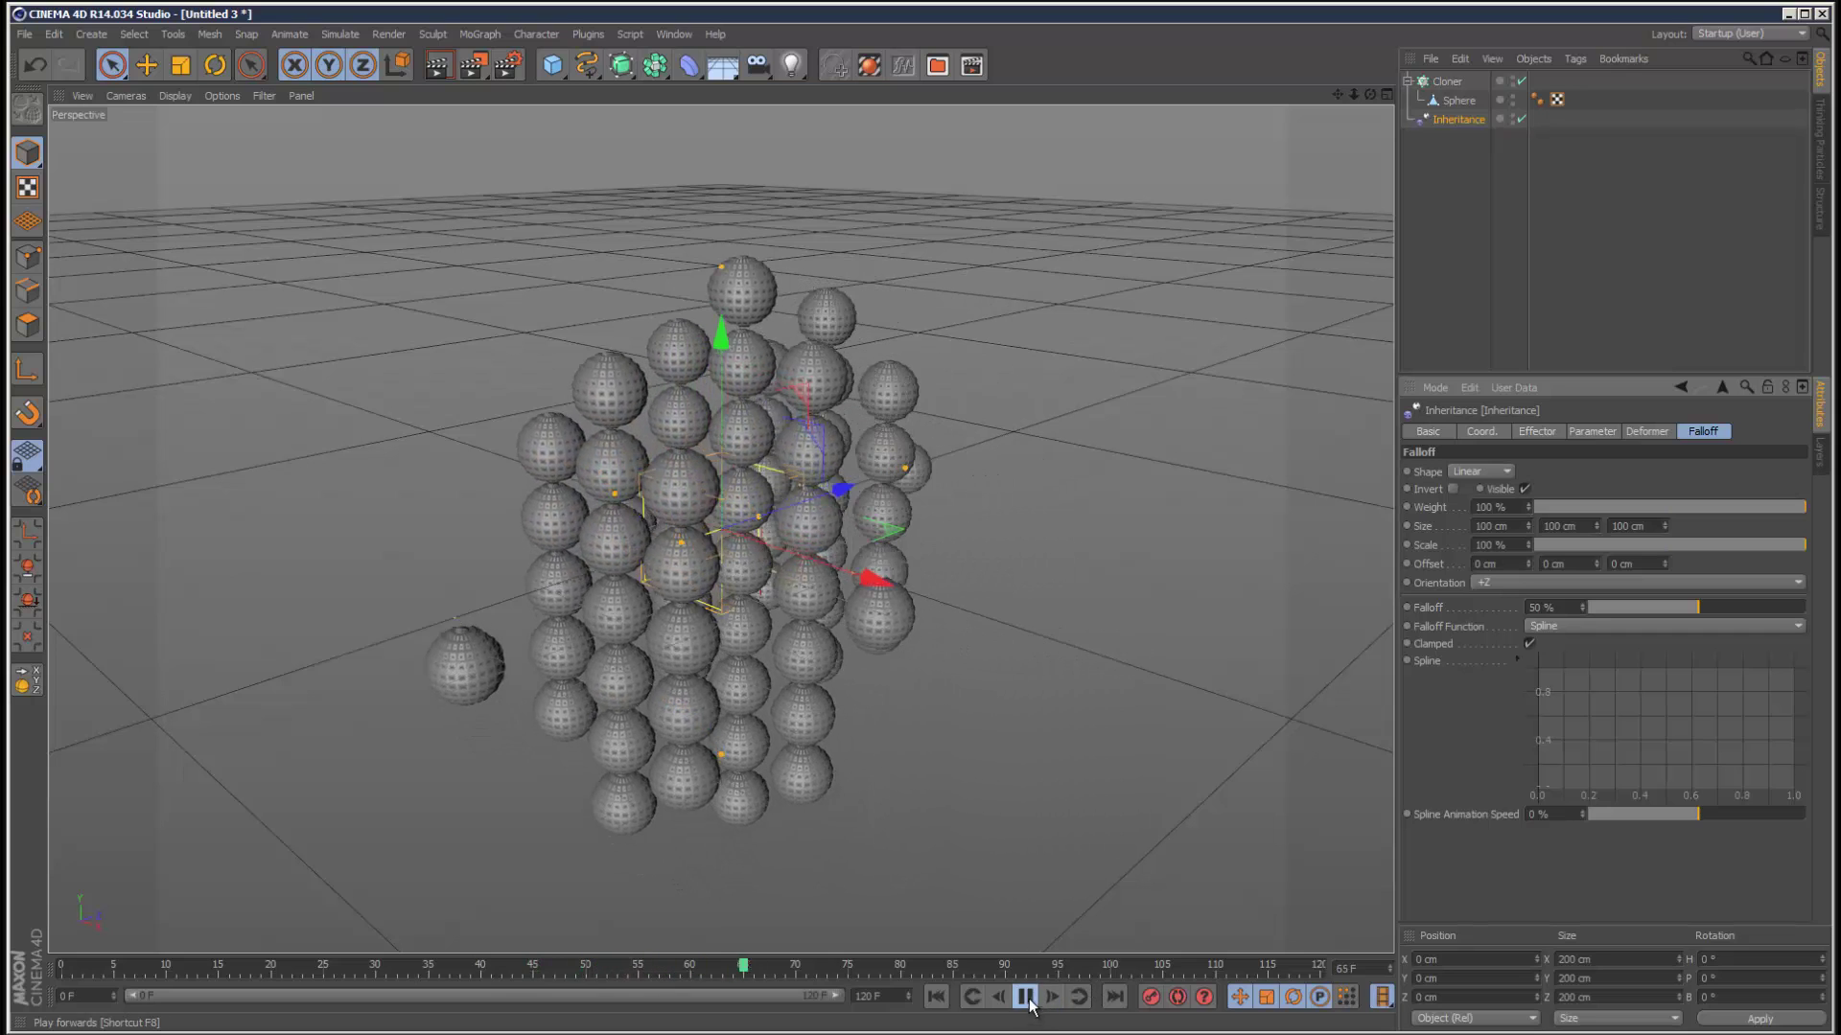
pyautogui.press('F8')
pyautogui.click(1453, 488)
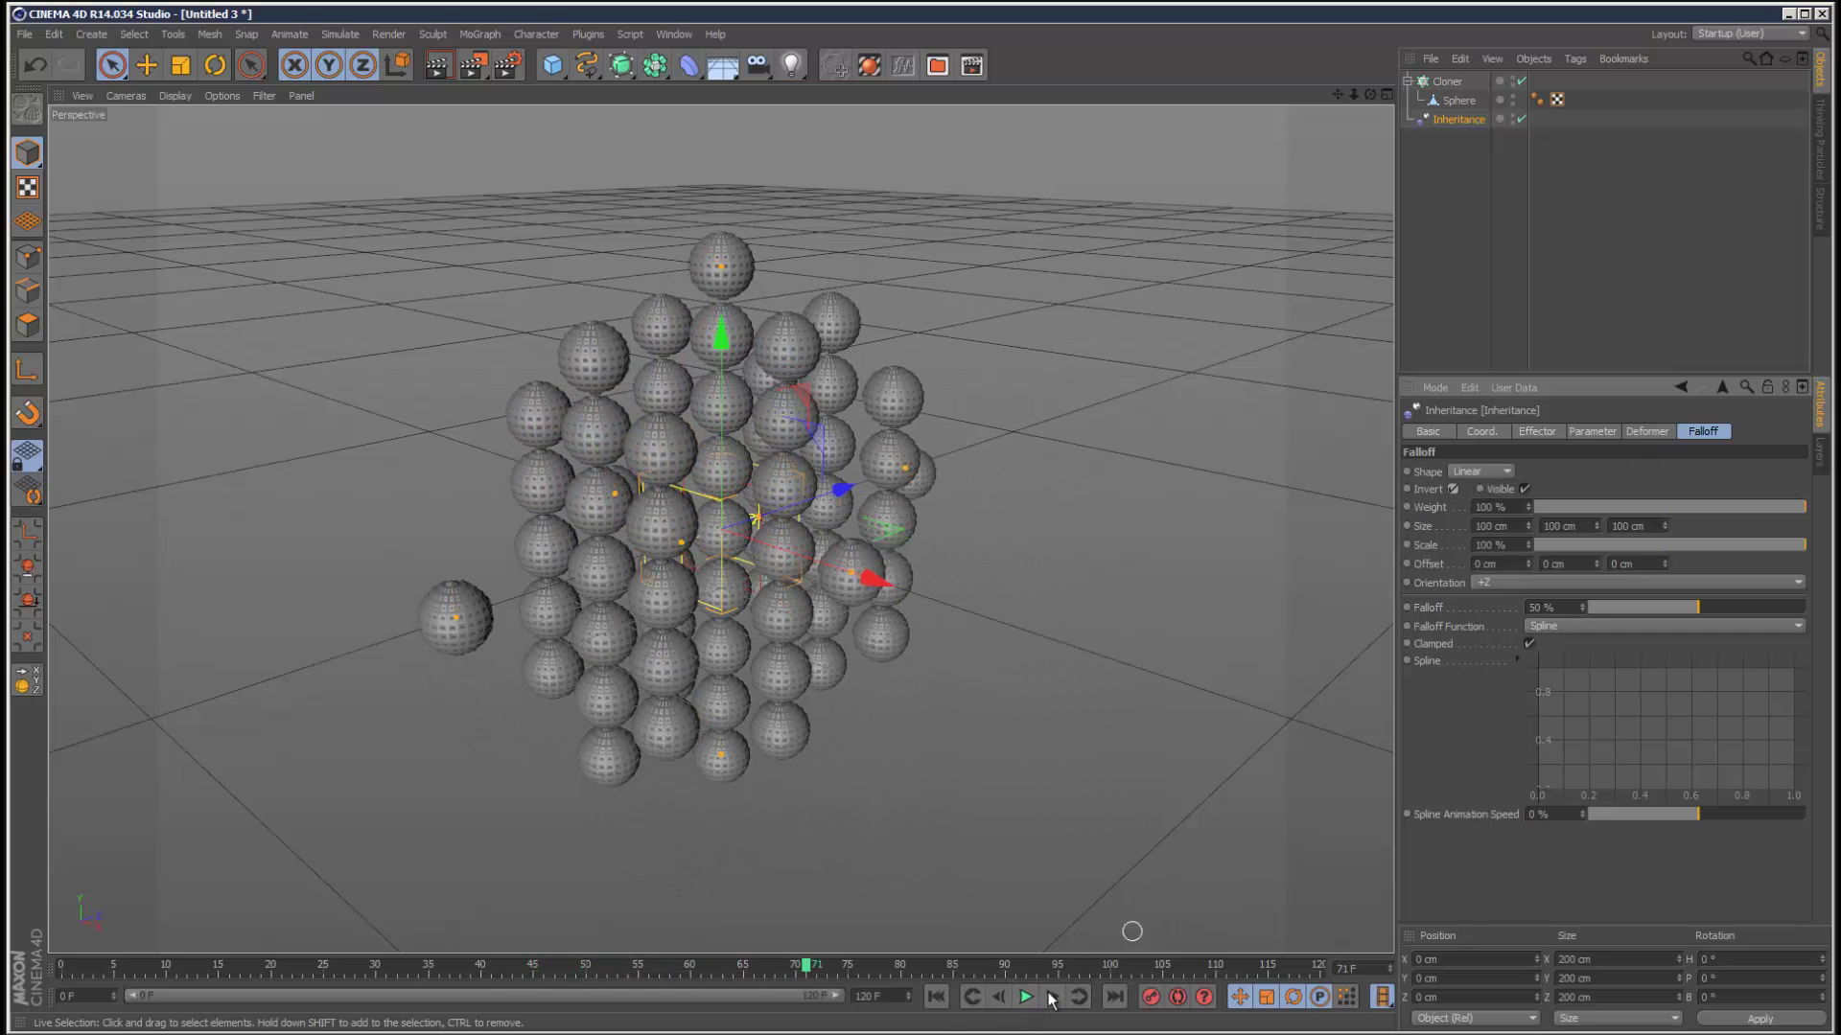
pyautogui.click(935, 997)
pyautogui.click(1024, 997)
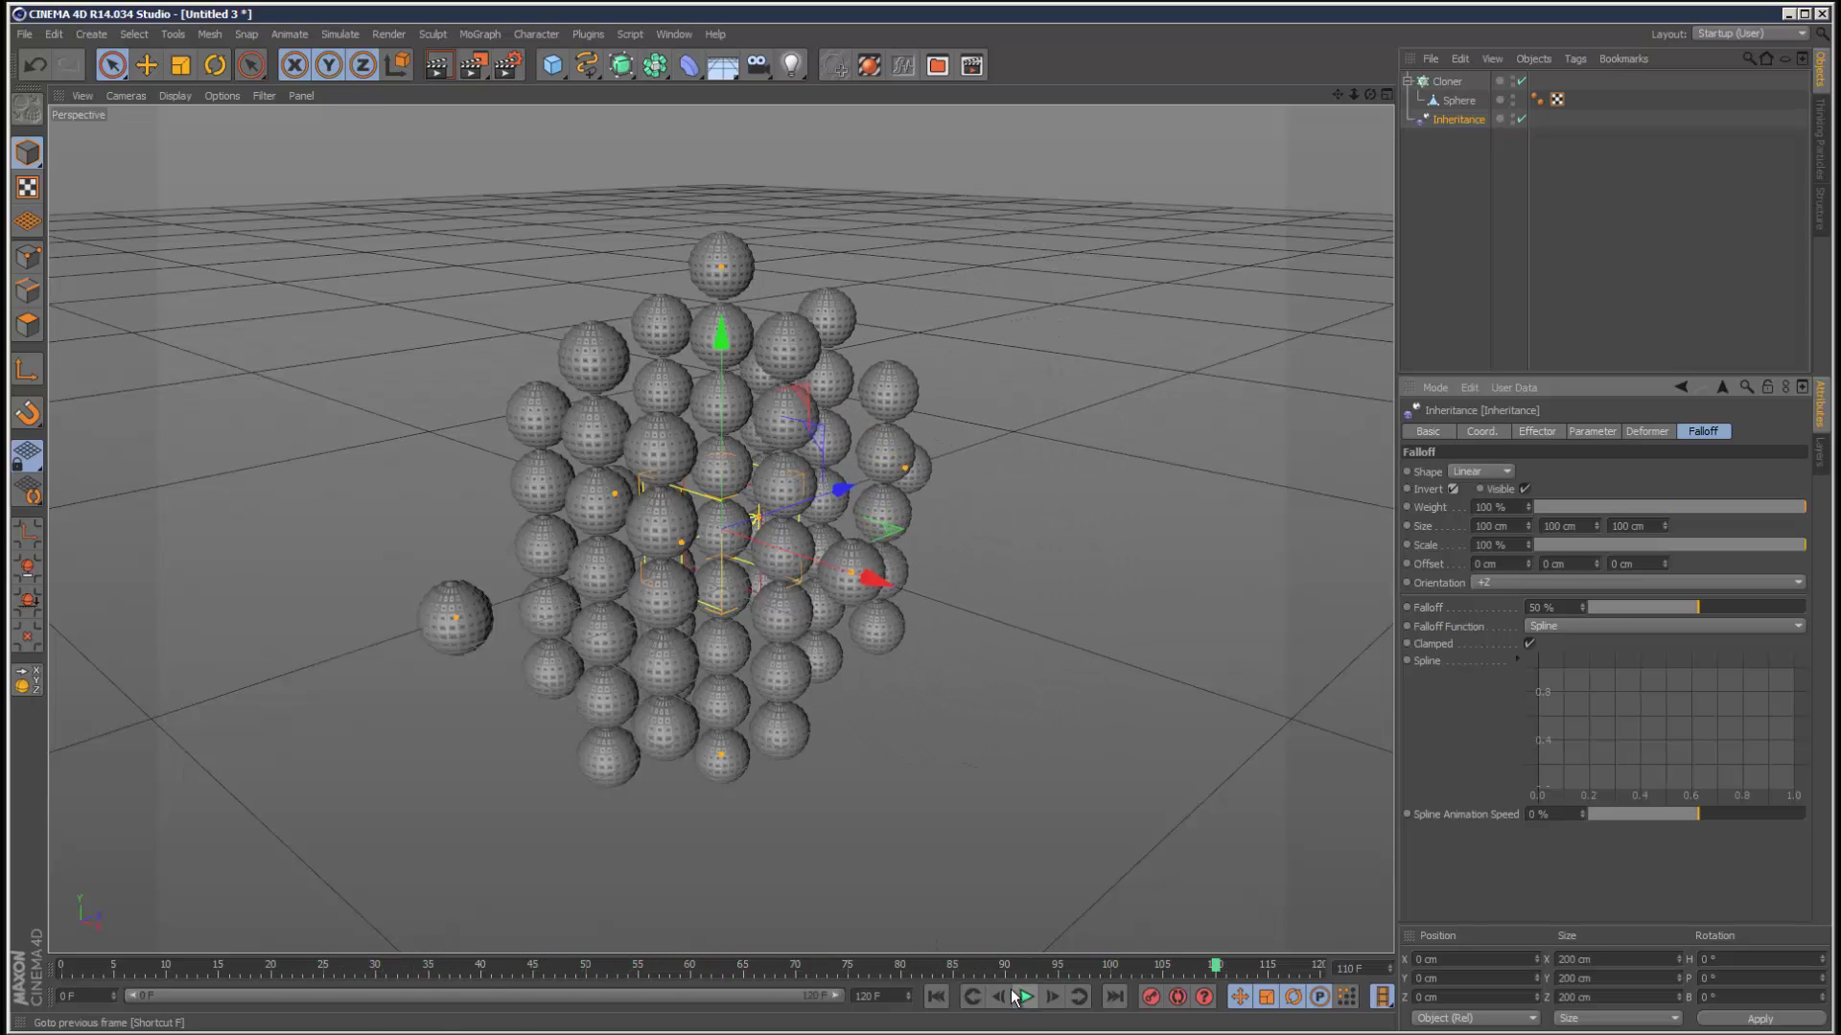
# Step: Key the effector's P.Z at -772.986 cm left of the clones, then drag it to 1727.238 cm at frame 80
pyautogui.moveTo(842, 489); pyautogui.dragTo(486, 607)
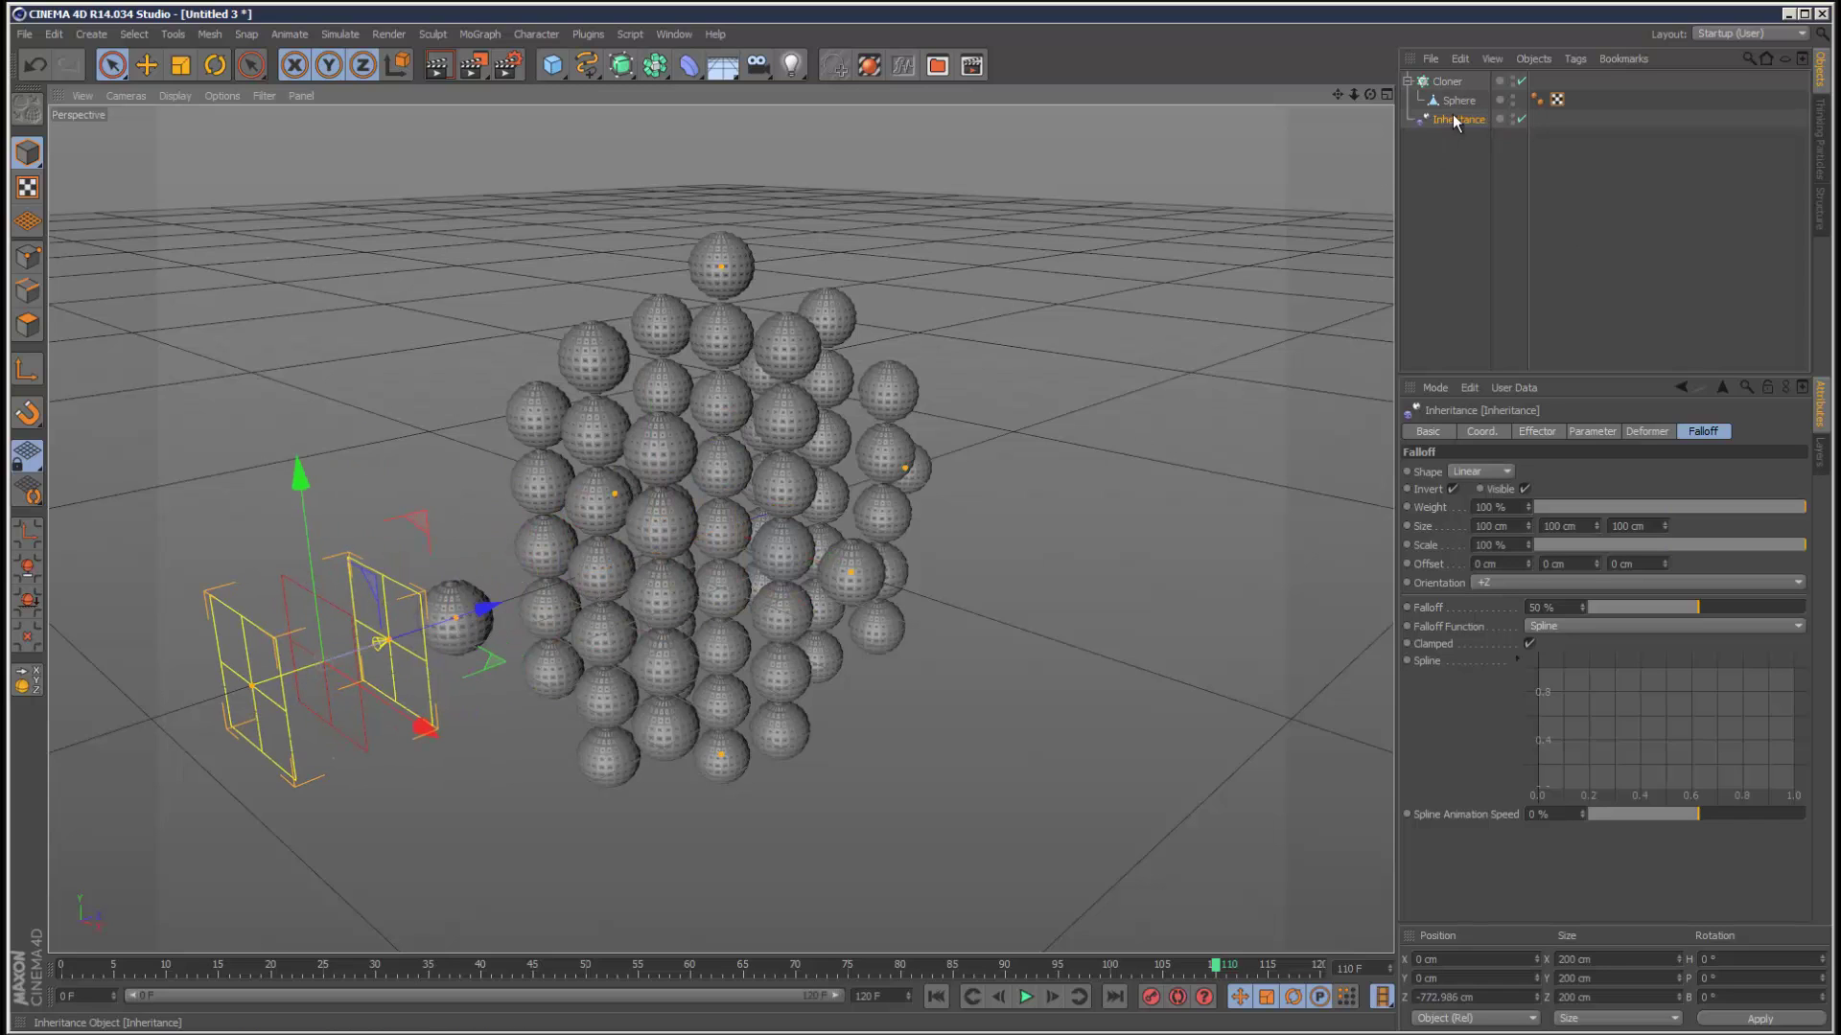
pyautogui.click(1481, 431)
pyautogui.click(116, 965)
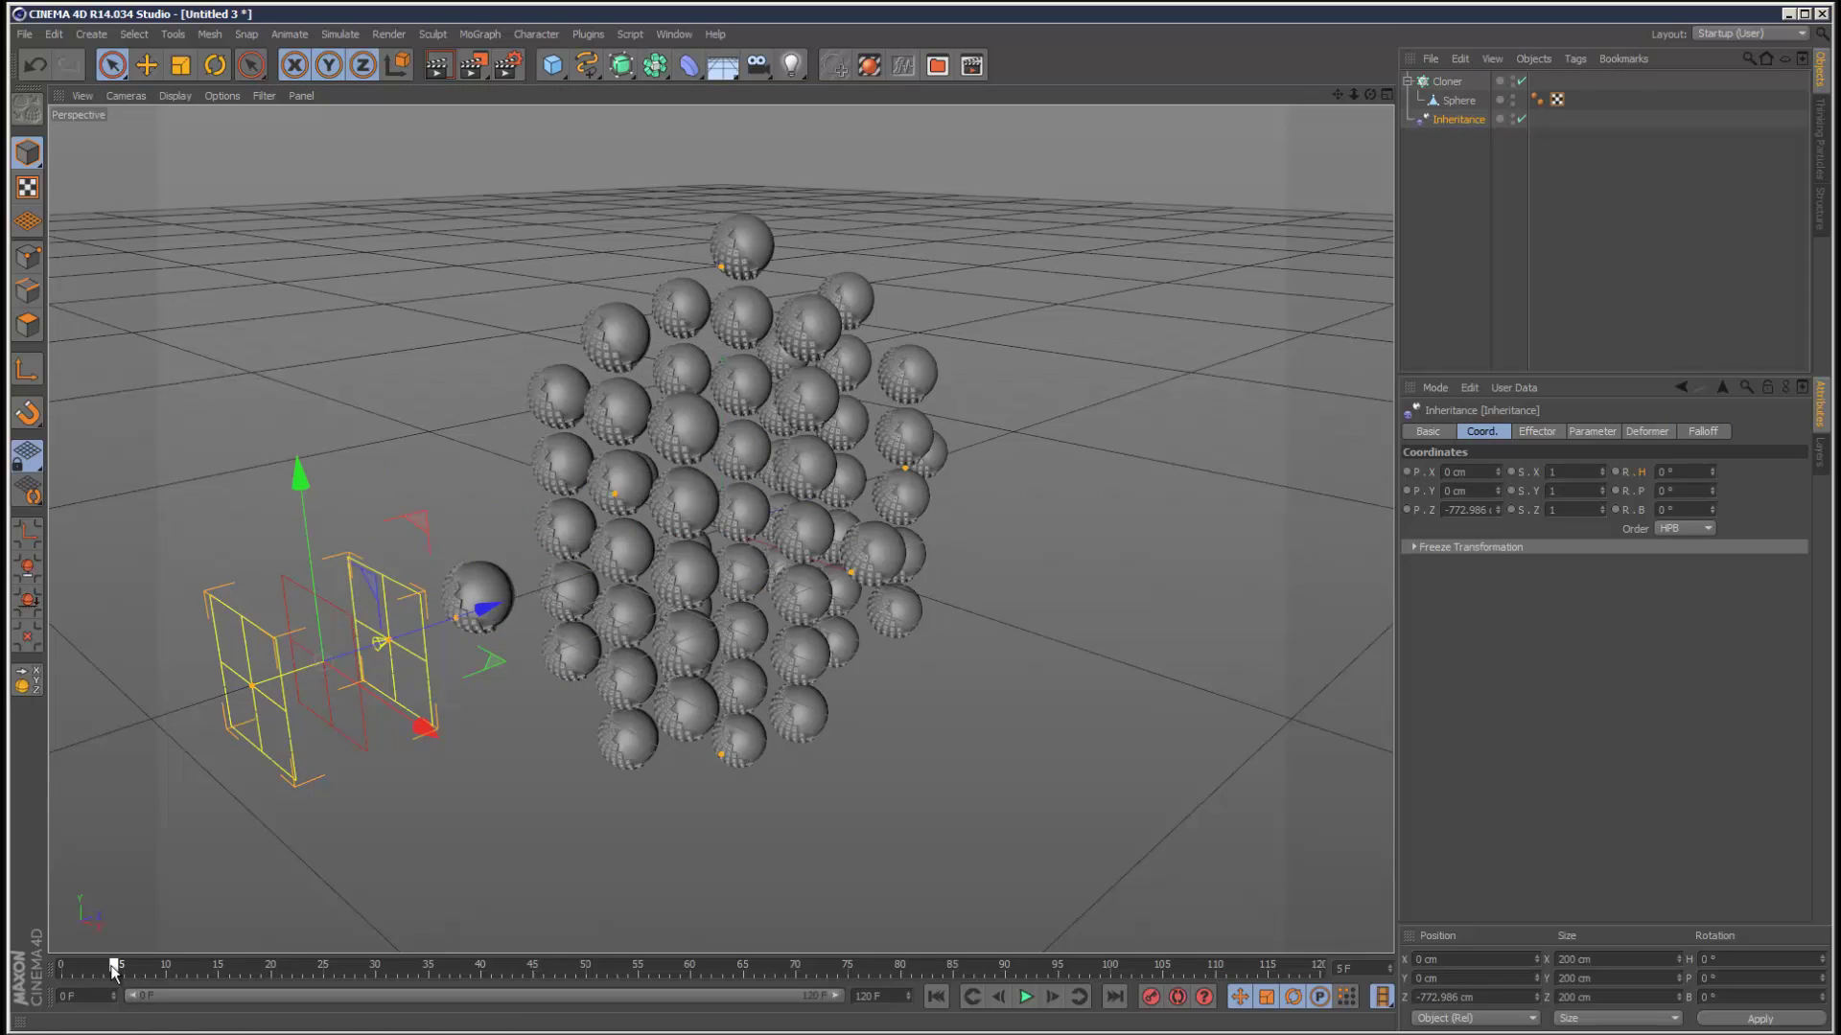
pyautogui.click(1407, 510)
pyautogui.click(901, 966)
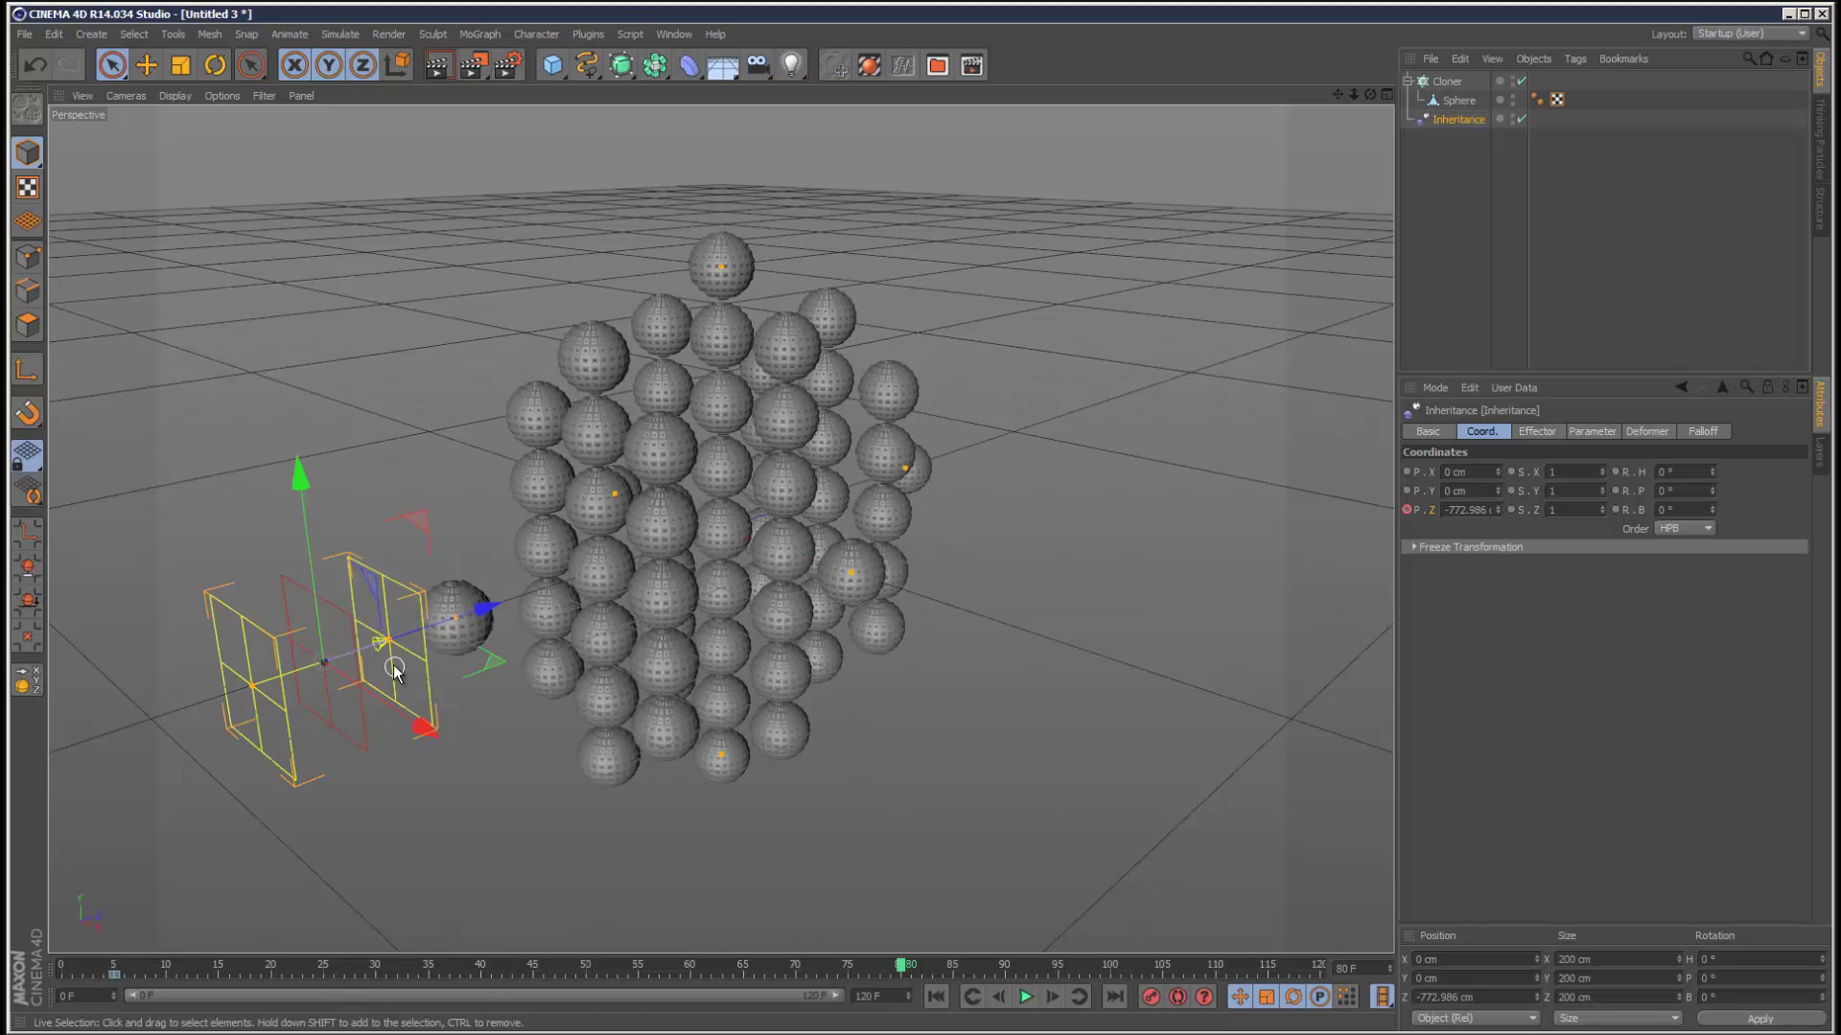
pyautogui.moveTo(476, 607); pyautogui.dragTo(1225, 361)
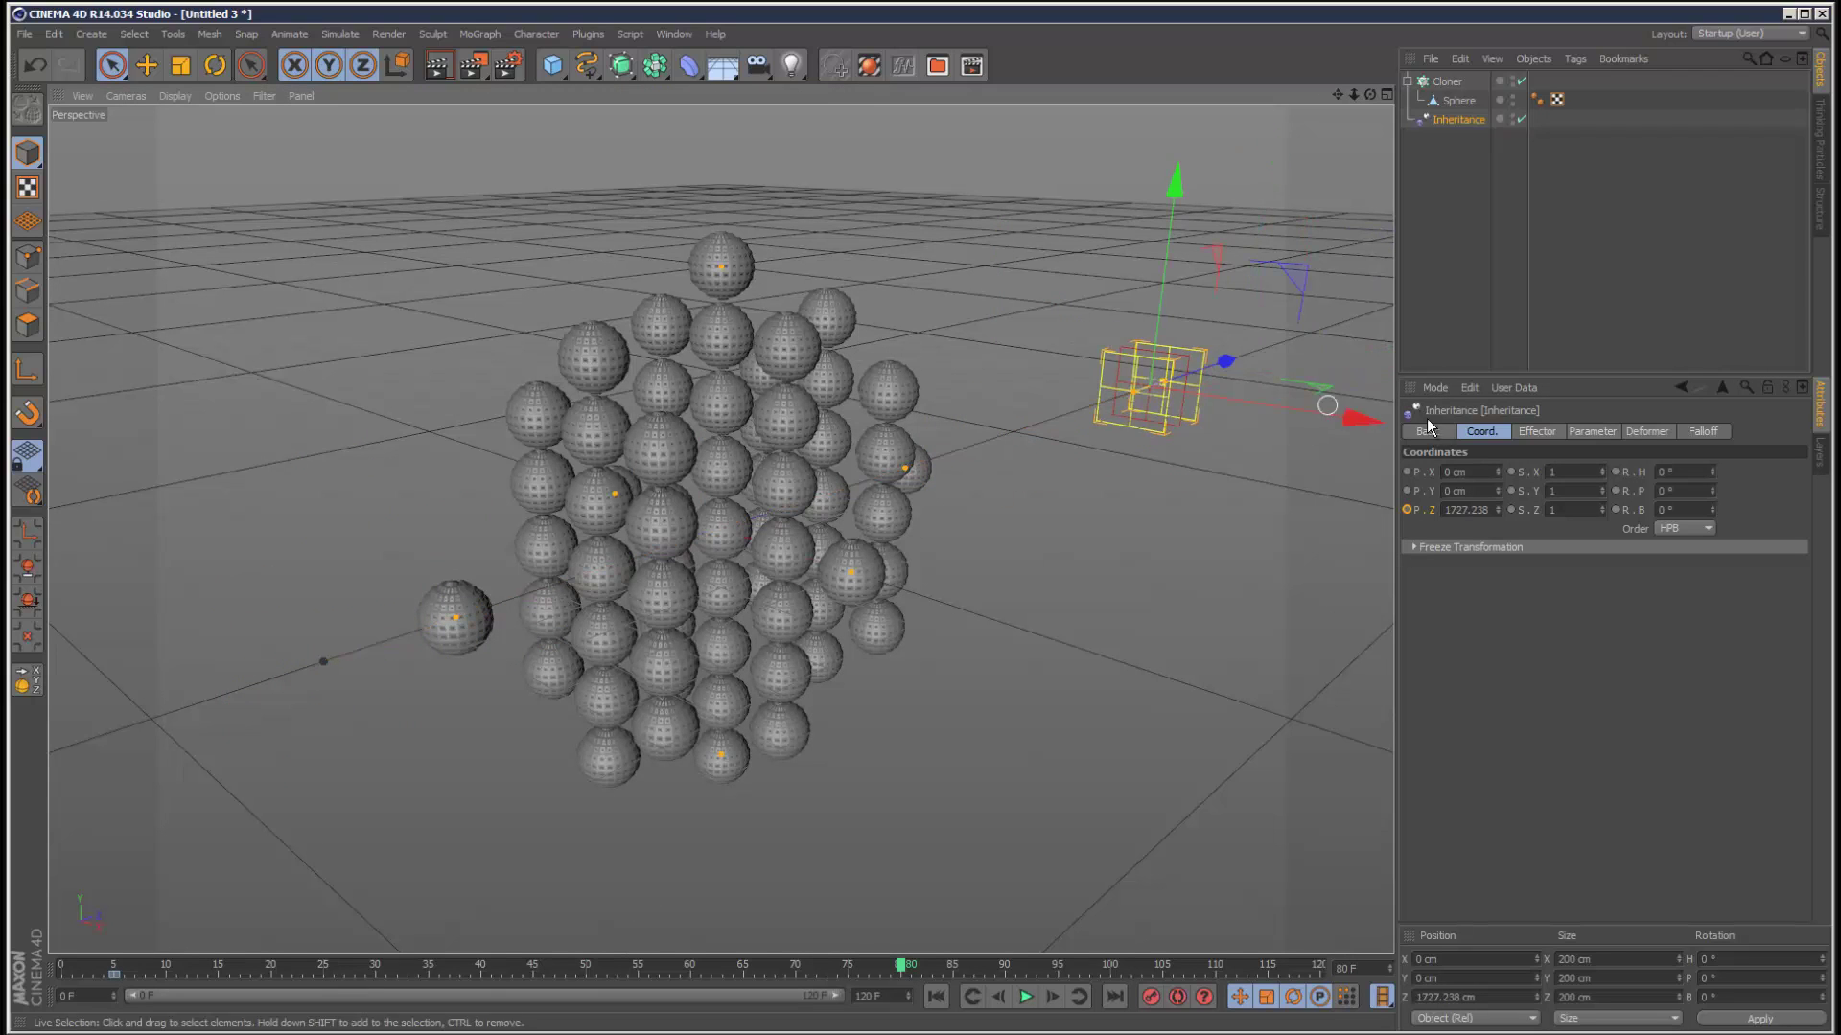
# Step: Keyframe the effector's Z position at frame 80 and play back the sweep
pyautogui.click(1406, 510)
pyautogui.click(936, 999)
pyautogui.click(1025, 997)
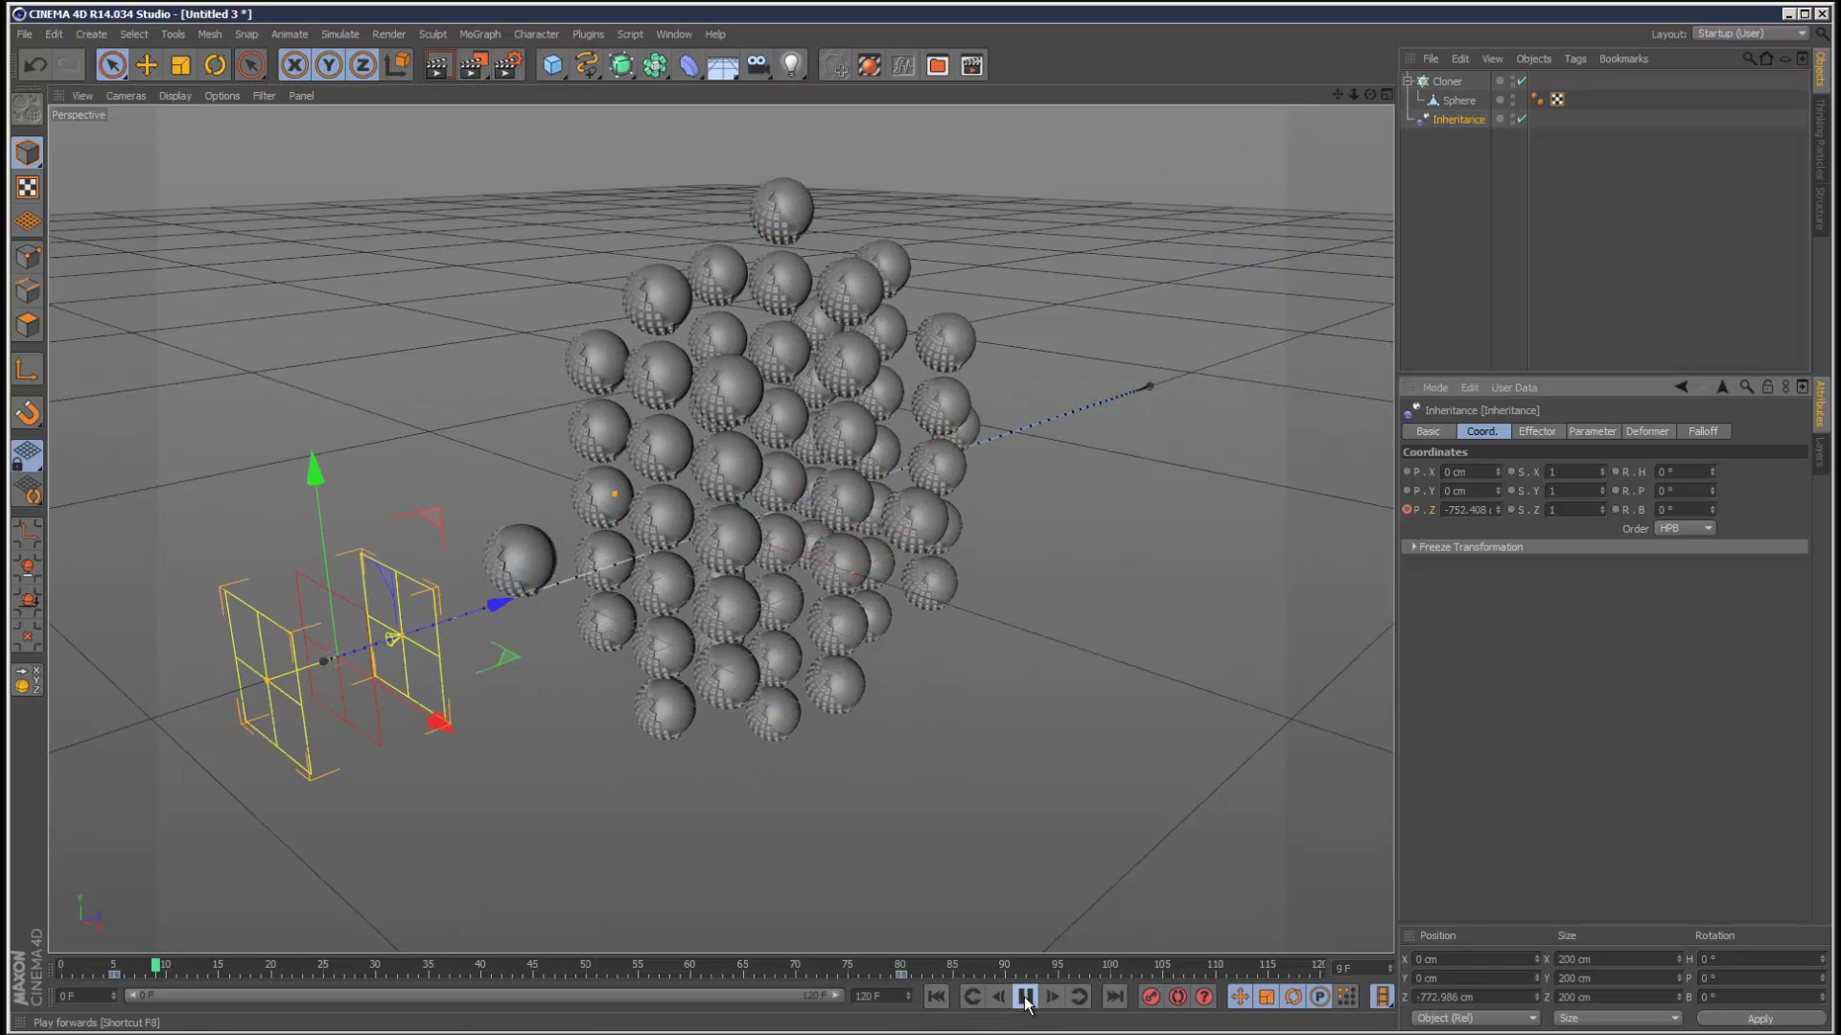
# Step: Turn off the falloff inversion and raise the falloff to 100%
pyautogui.click(1703, 432)
pyautogui.click(1454, 489)
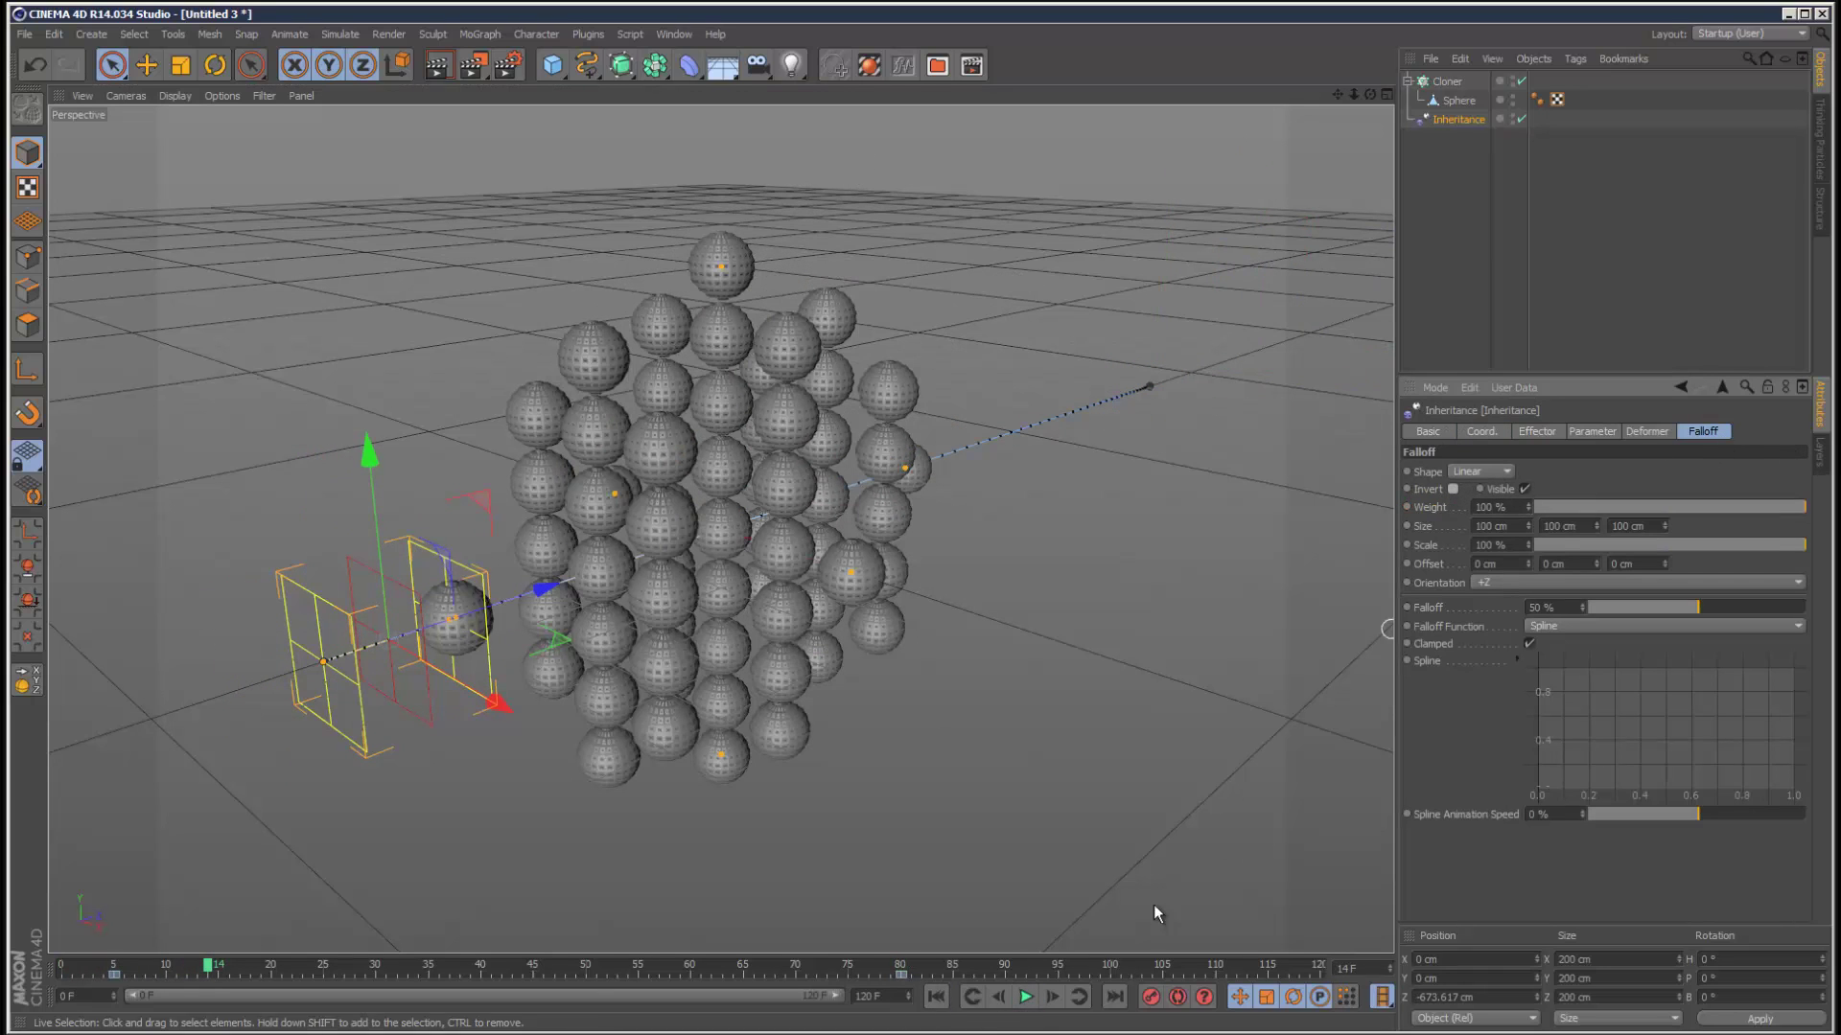
pyautogui.click(936, 997)
pyautogui.click(1025, 997)
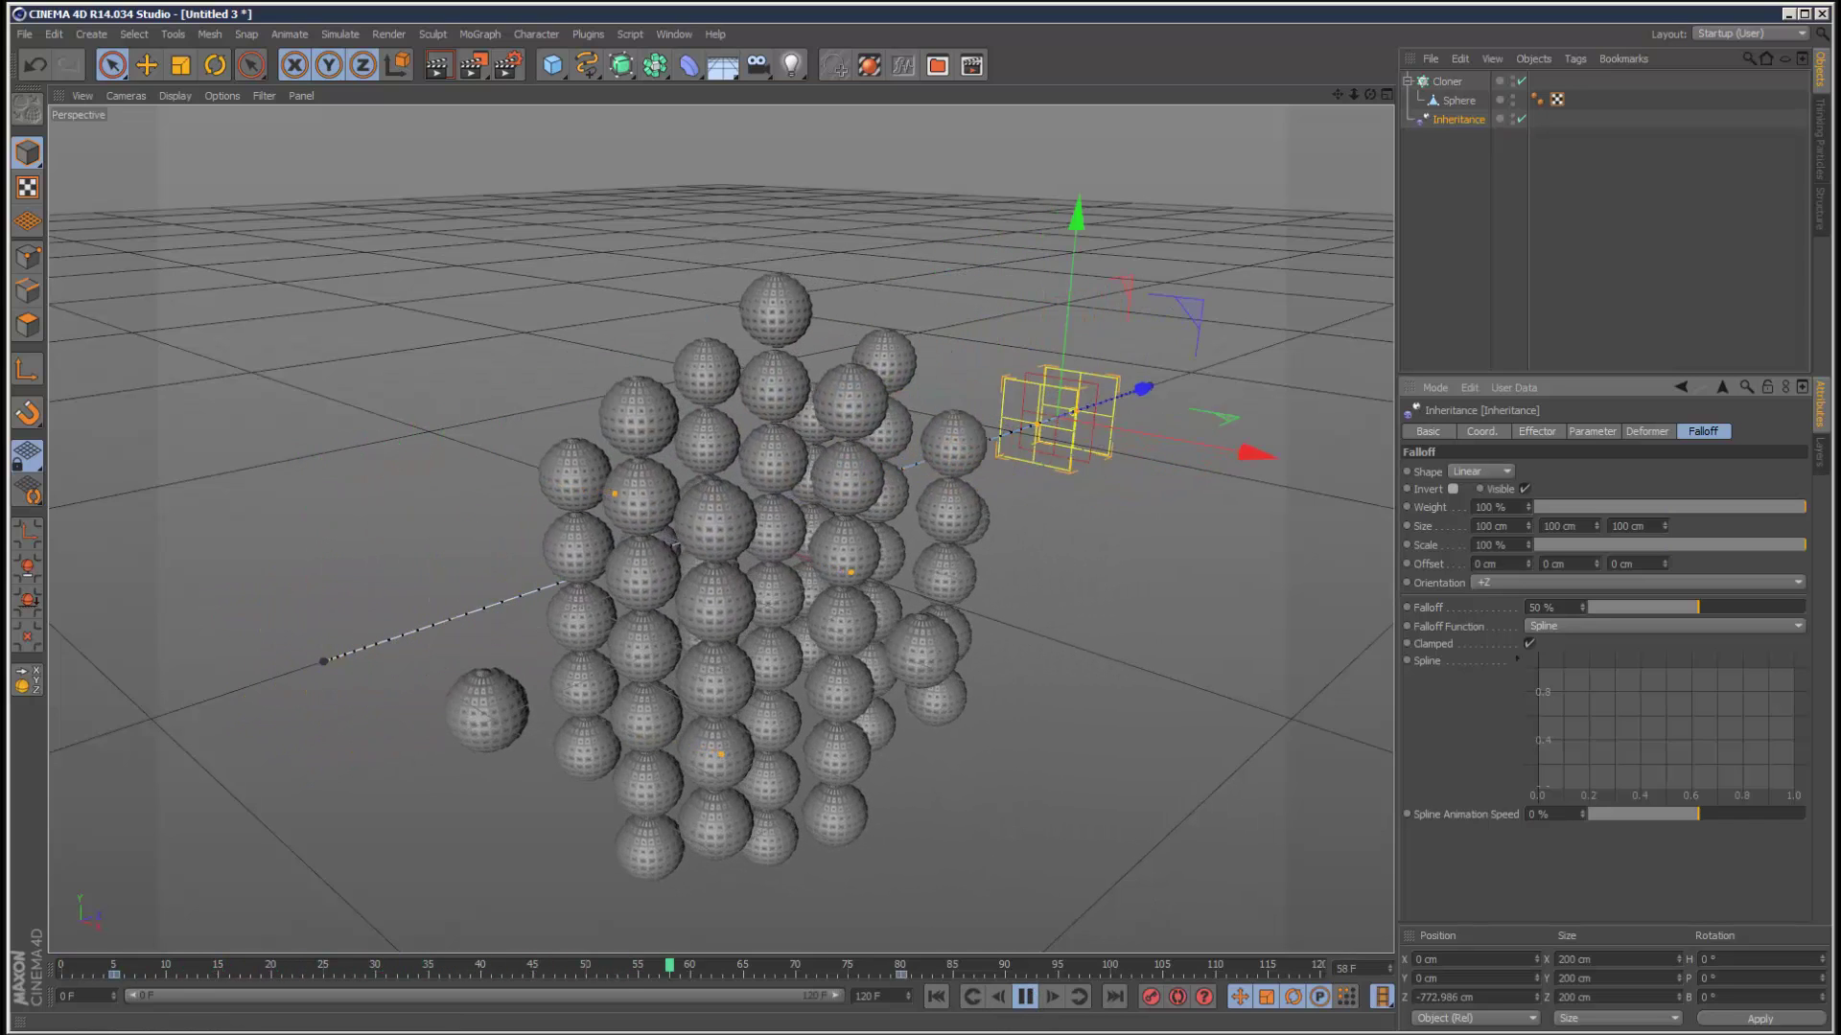
pyautogui.moveTo(1703, 606); pyautogui.dragTo(1819, 613)
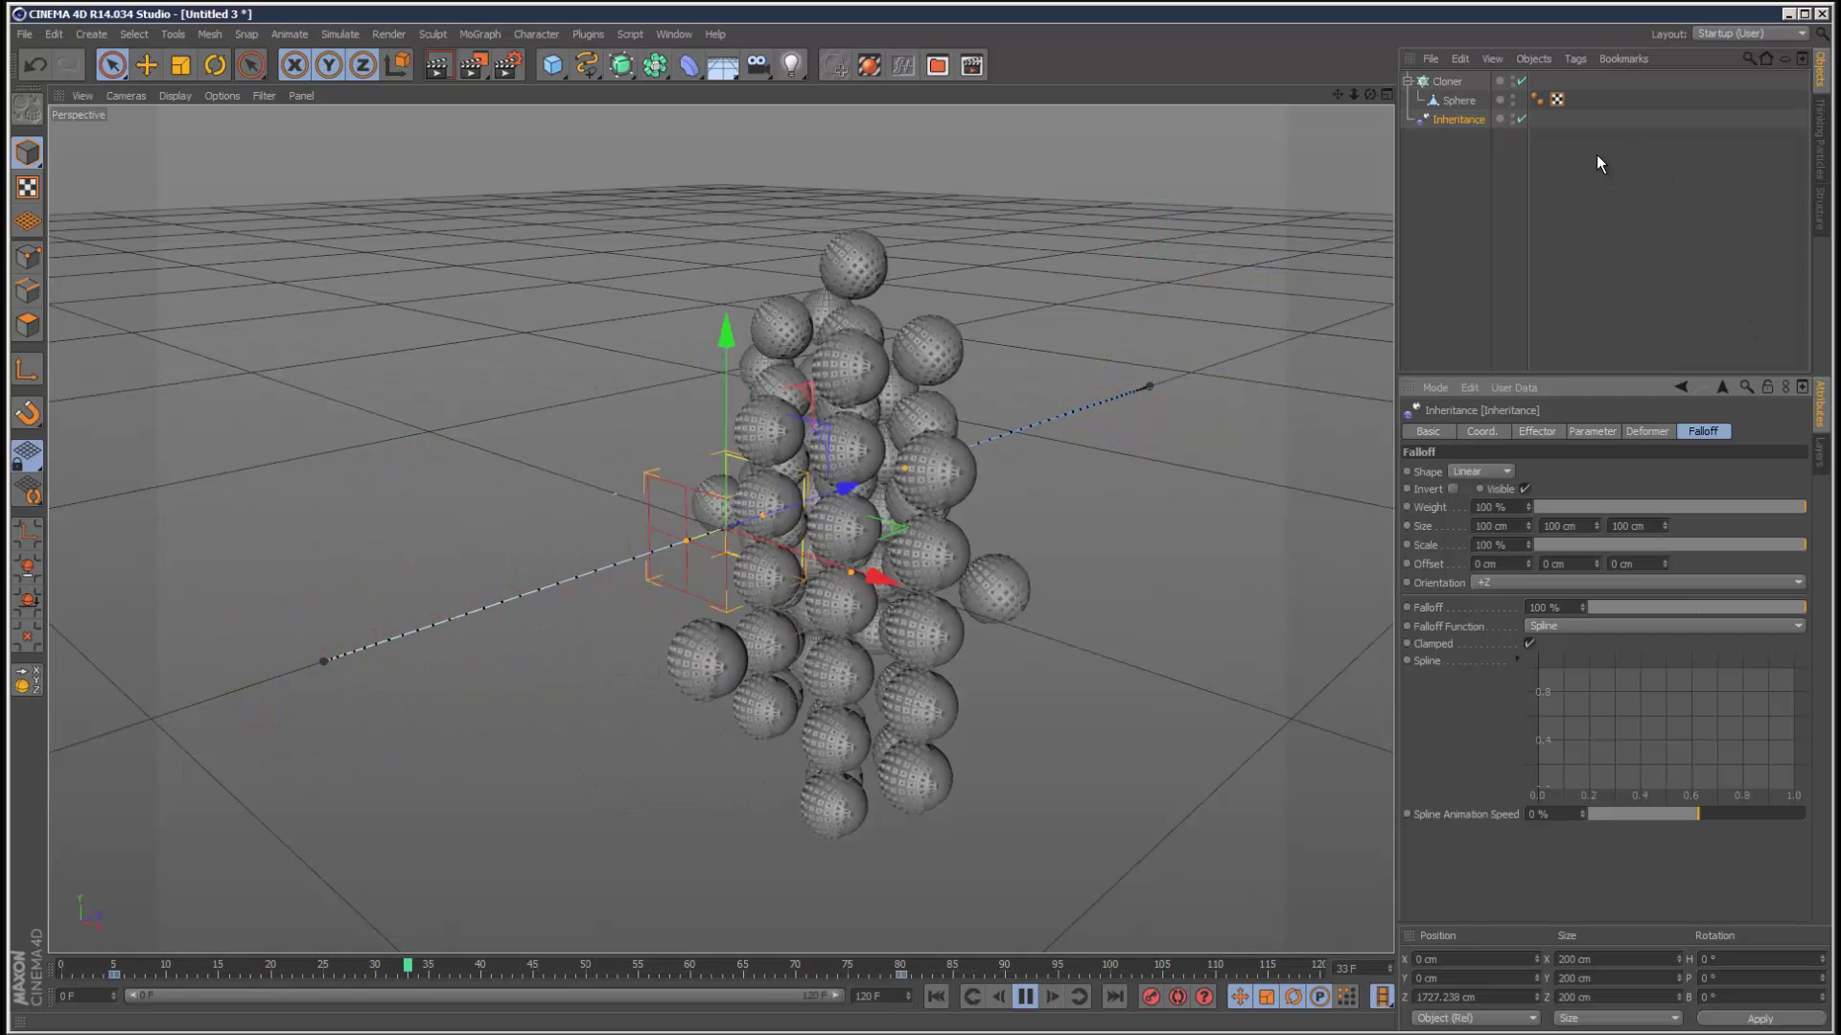
pyautogui.click(1592, 204)
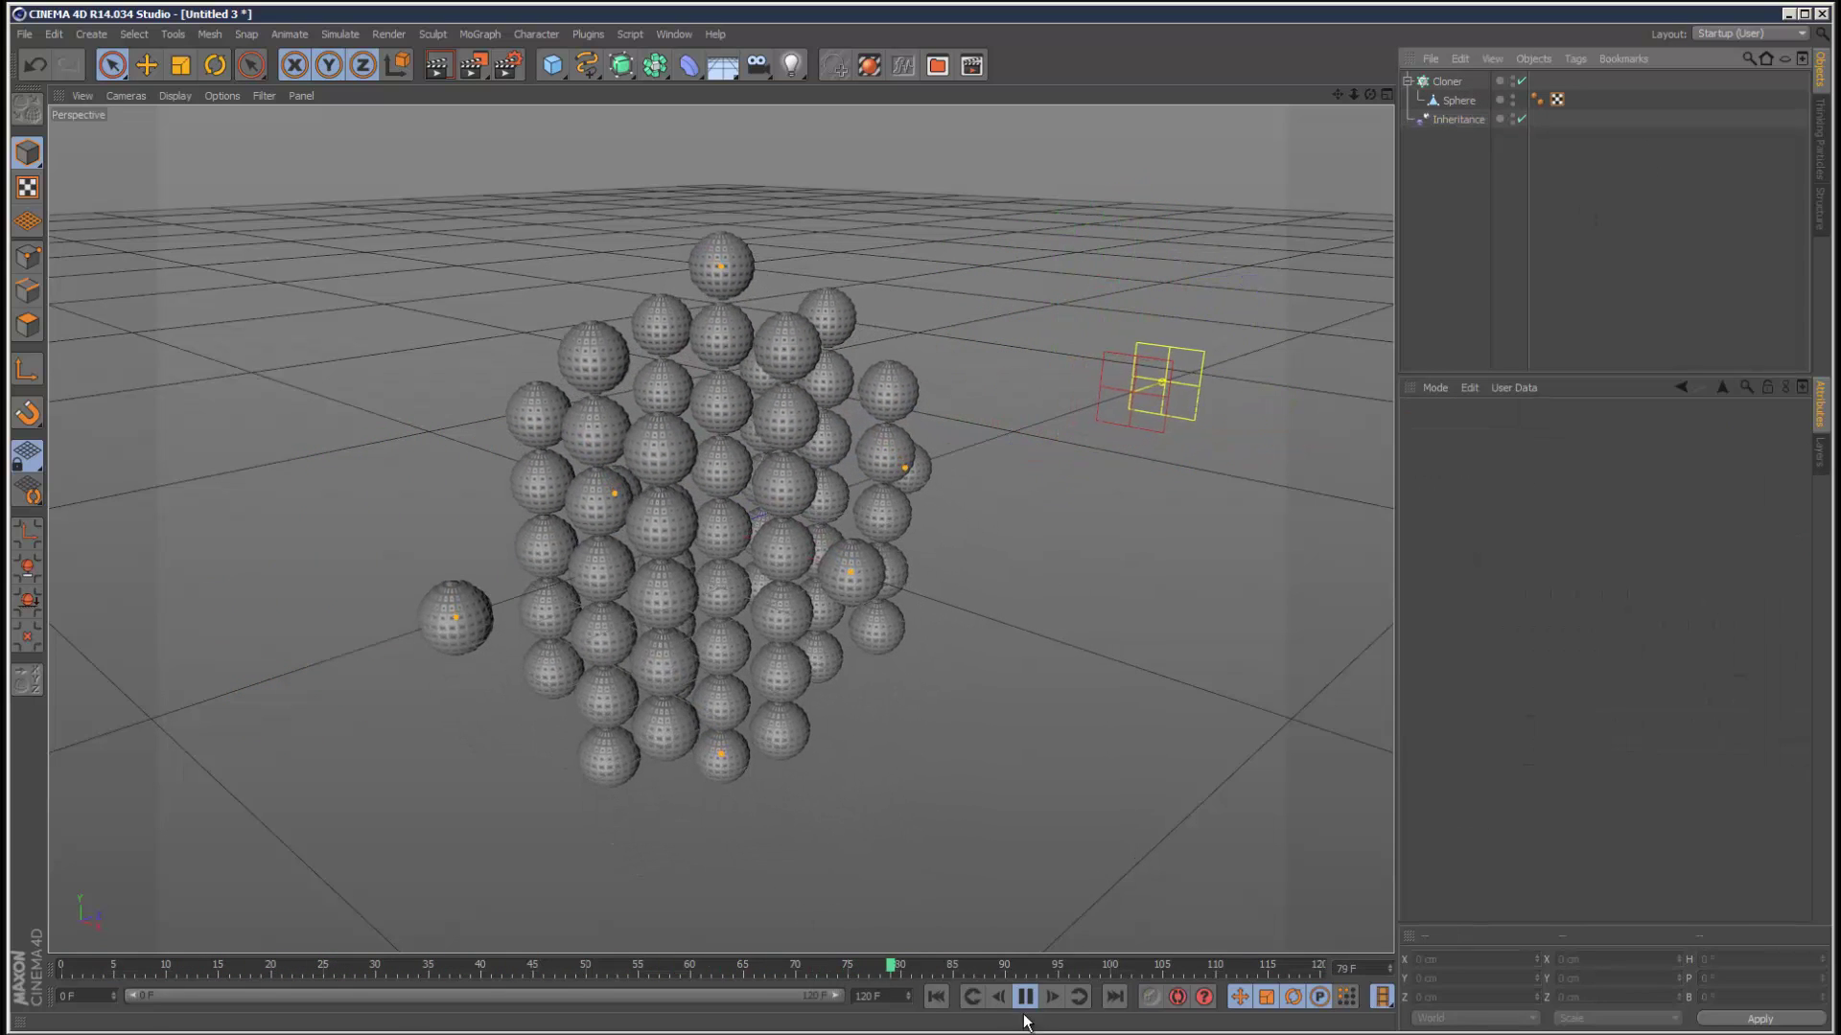
# Step: Add a Random effector to the Cloner and check it in the Cloner's effector list
pyautogui.click(1448, 82)
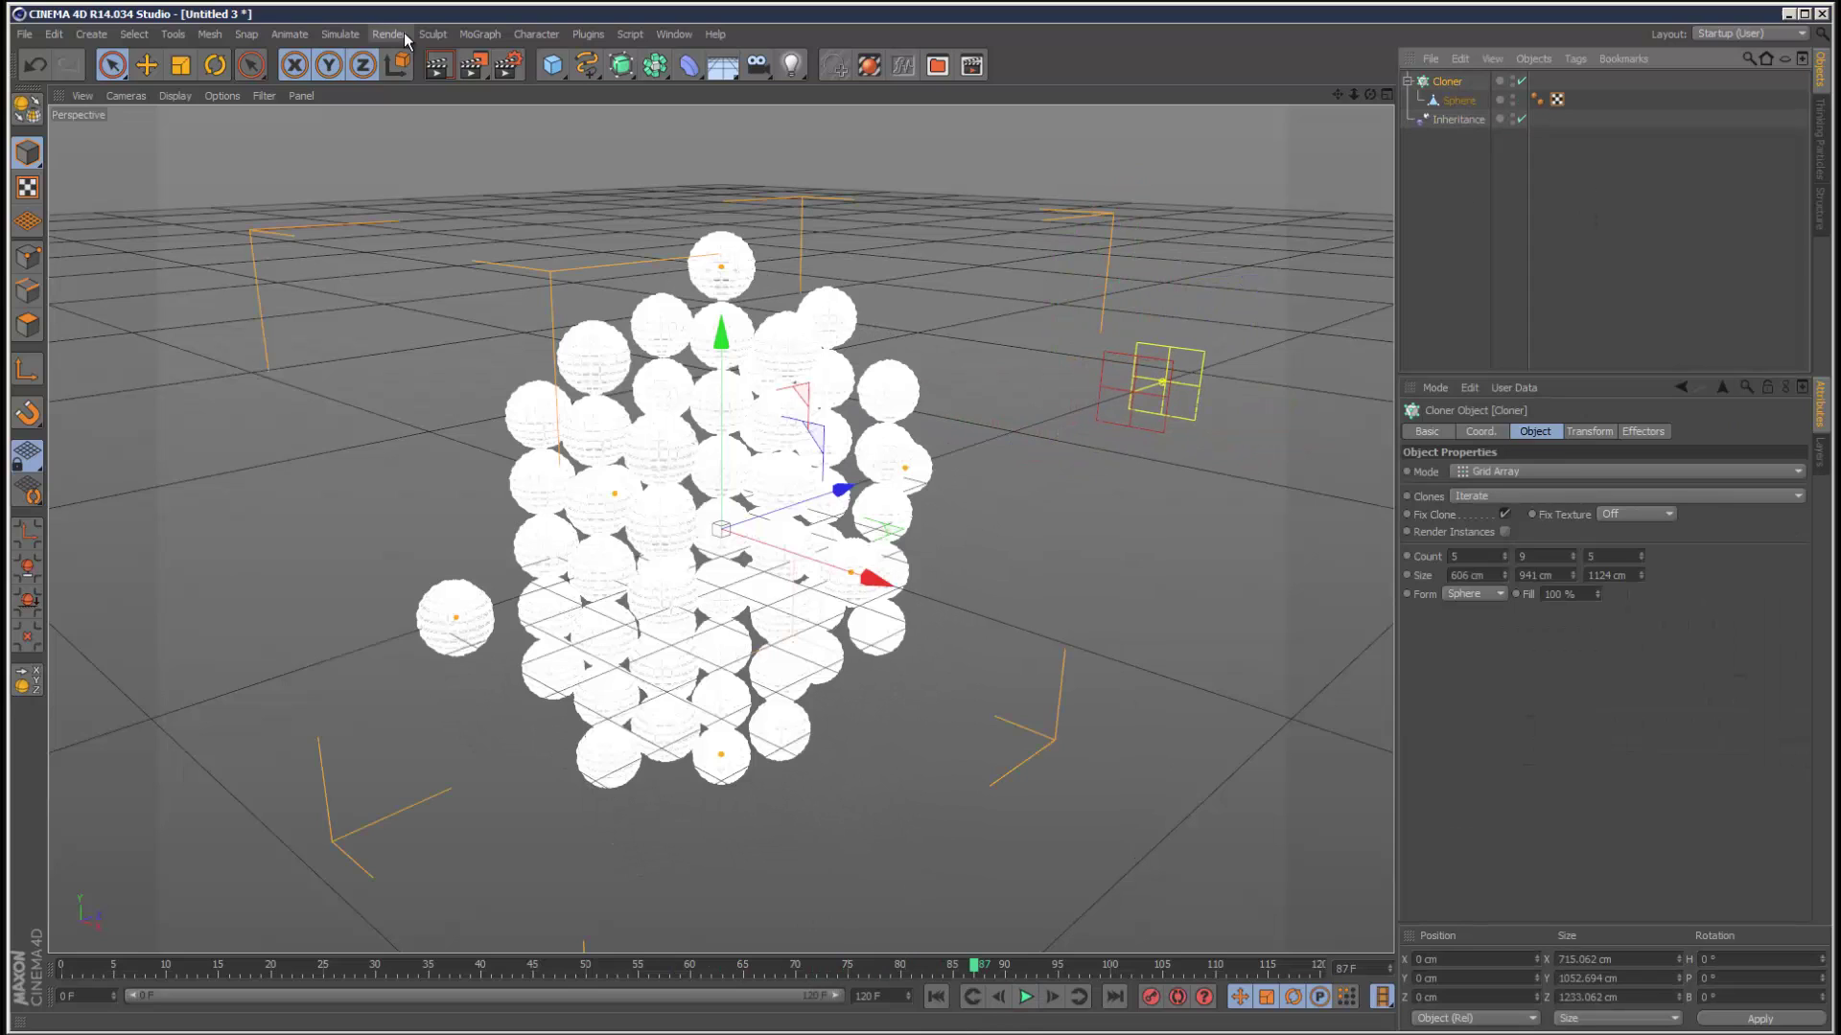
pyautogui.click(480, 34)
pyautogui.moveTo(503, 65)
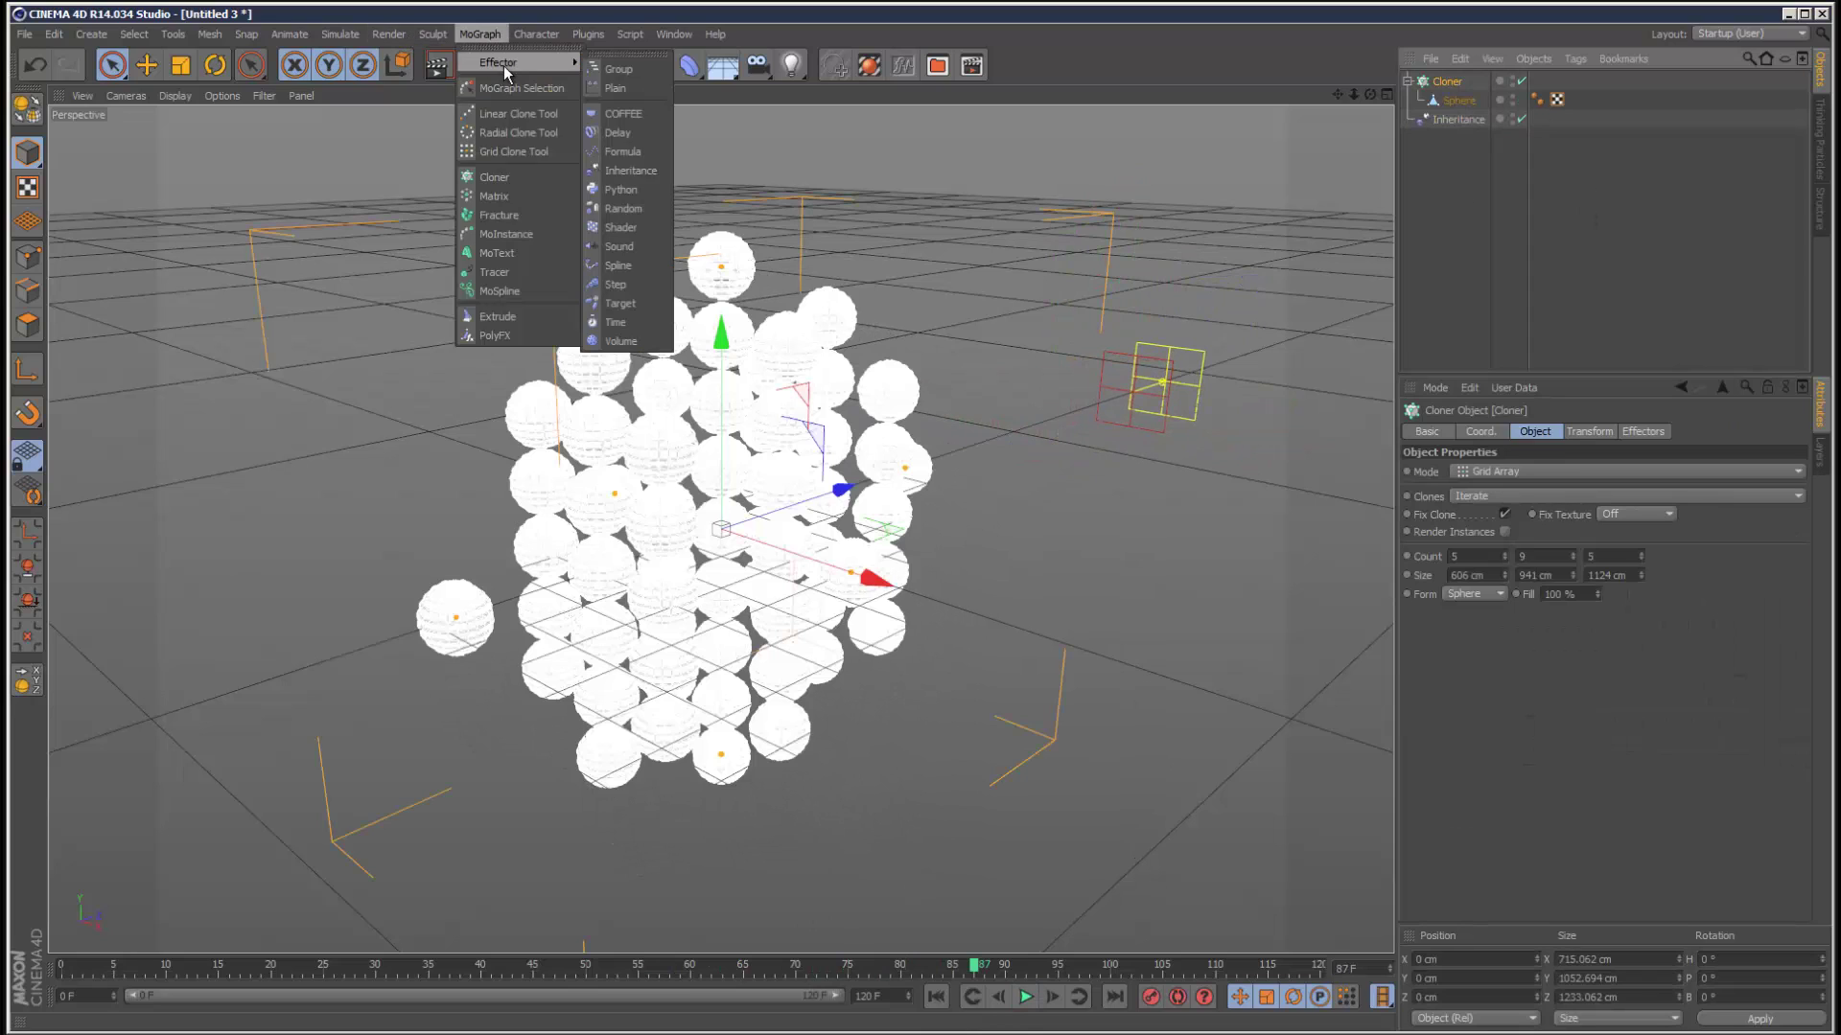
pyautogui.click(630, 207)
pyautogui.click(1448, 100)
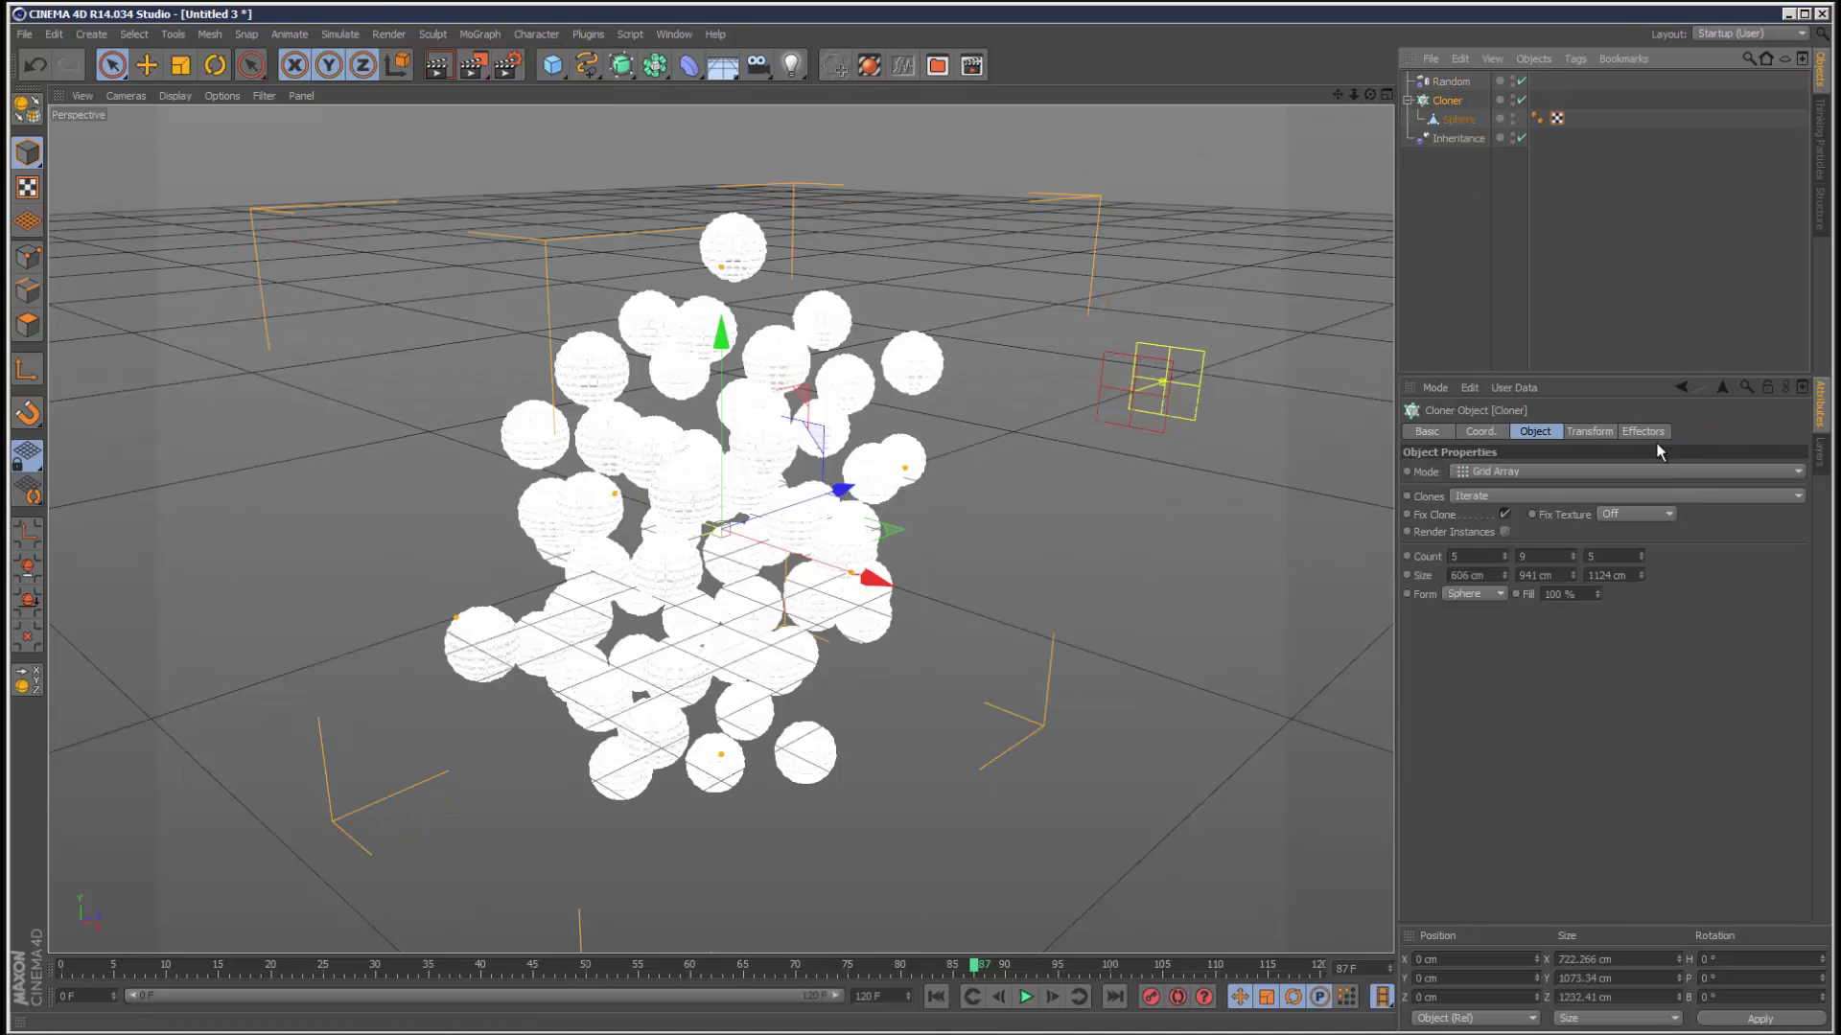
pyautogui.click(1643, 432)
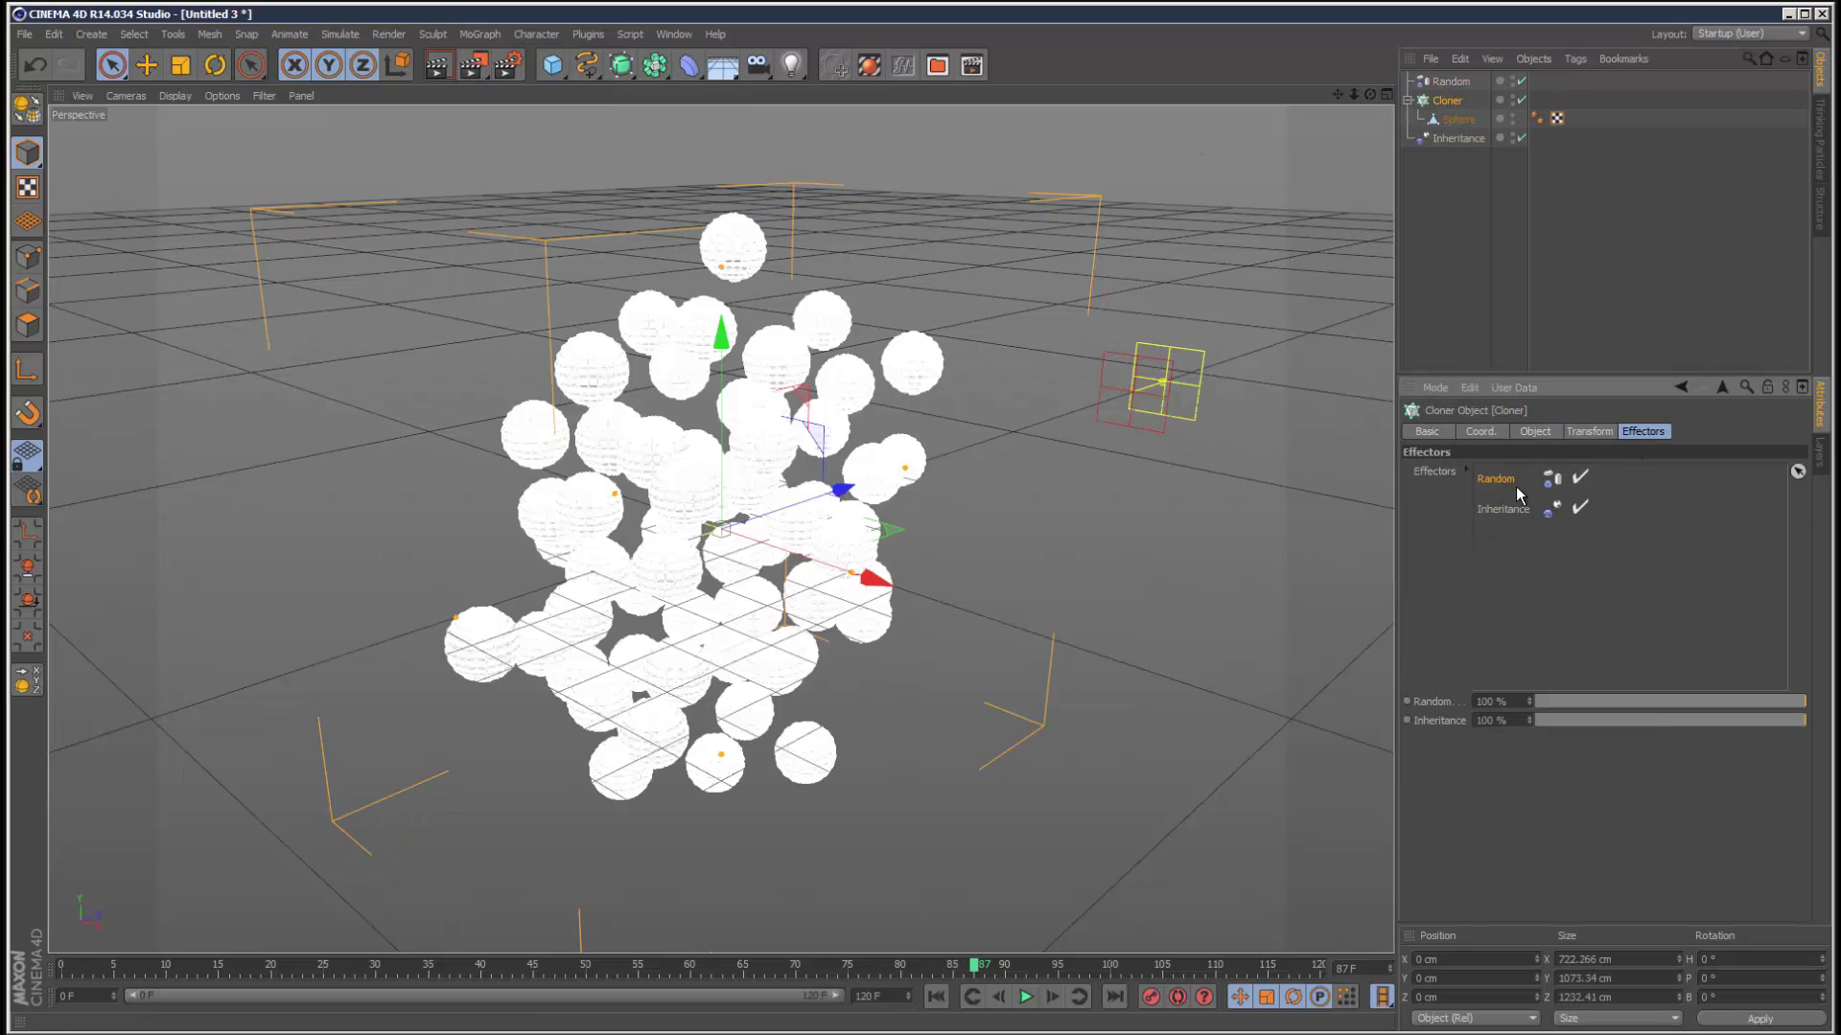
# Step: Set the Random effector's position to 464, 250 and 464 cm and play the scatter
pyautogui.click(1419, 82)
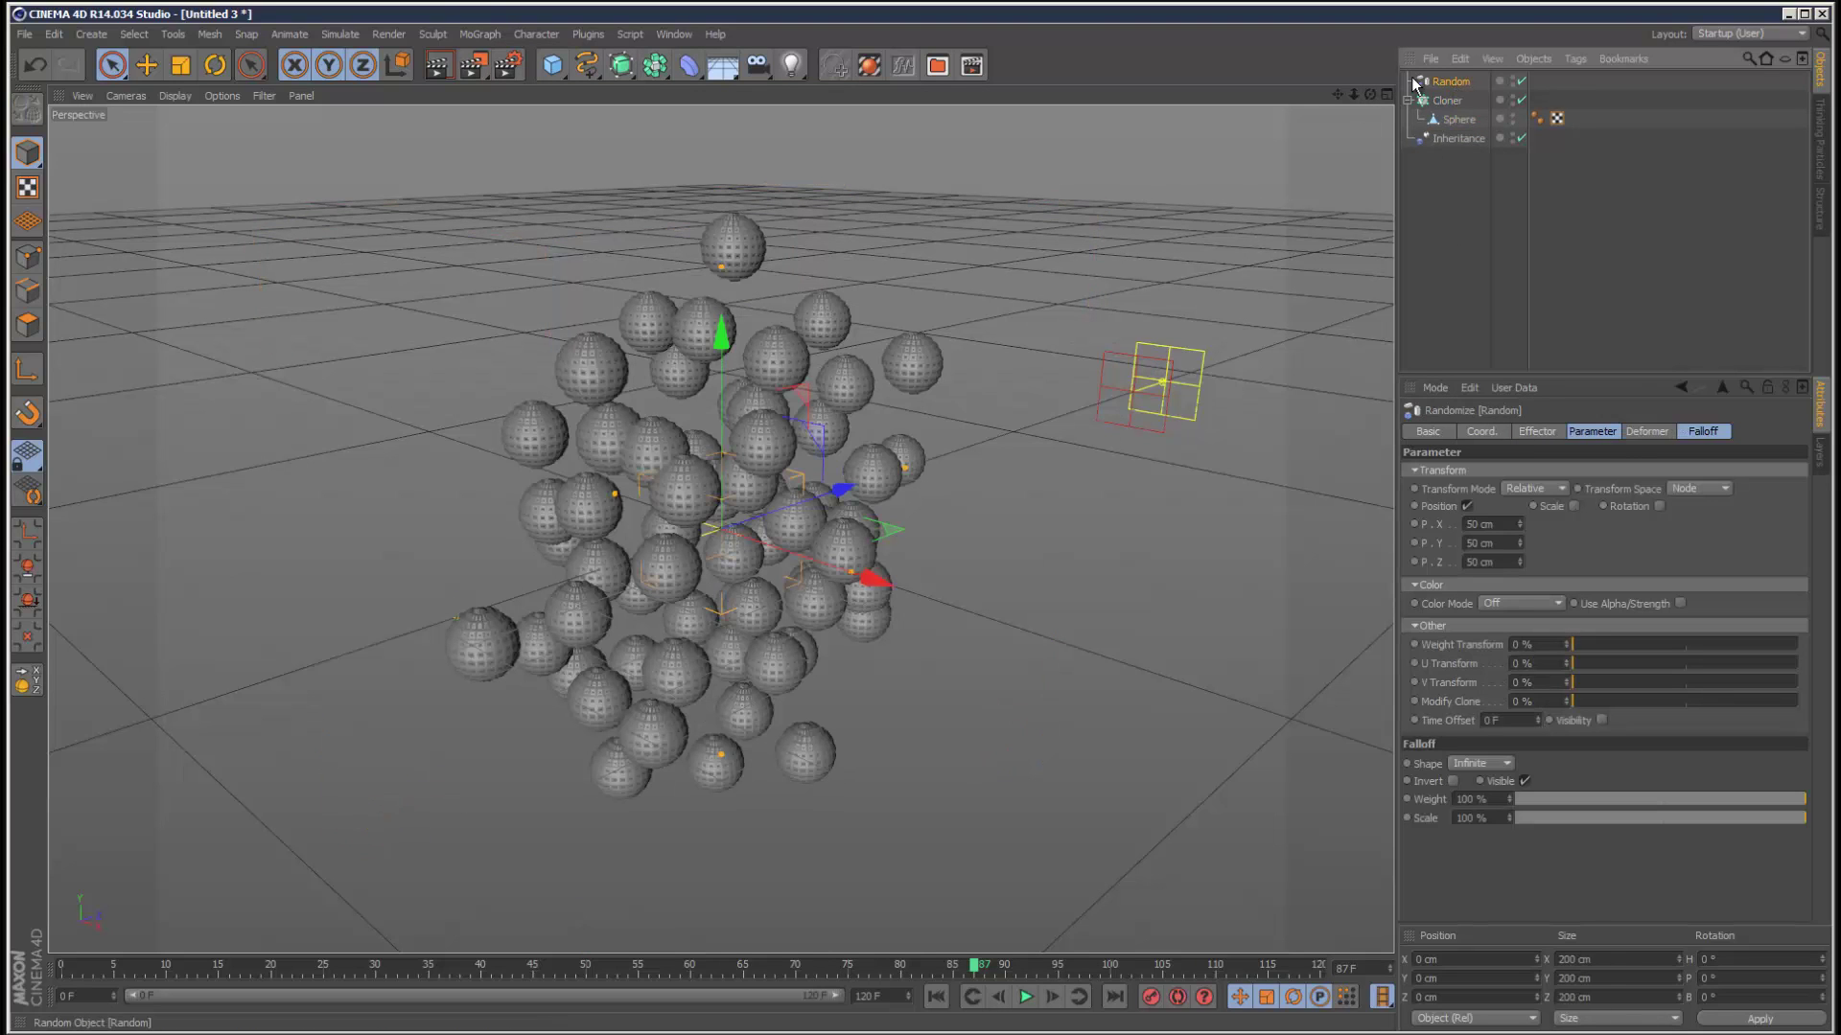
pyautogui.moveTo(1521, 525)
pyautogui.mouseDown()
pyautogui.moveTo(1524, 504)
pyautogui.moveTo(1523, 554)
pyautogui.mouseUp()
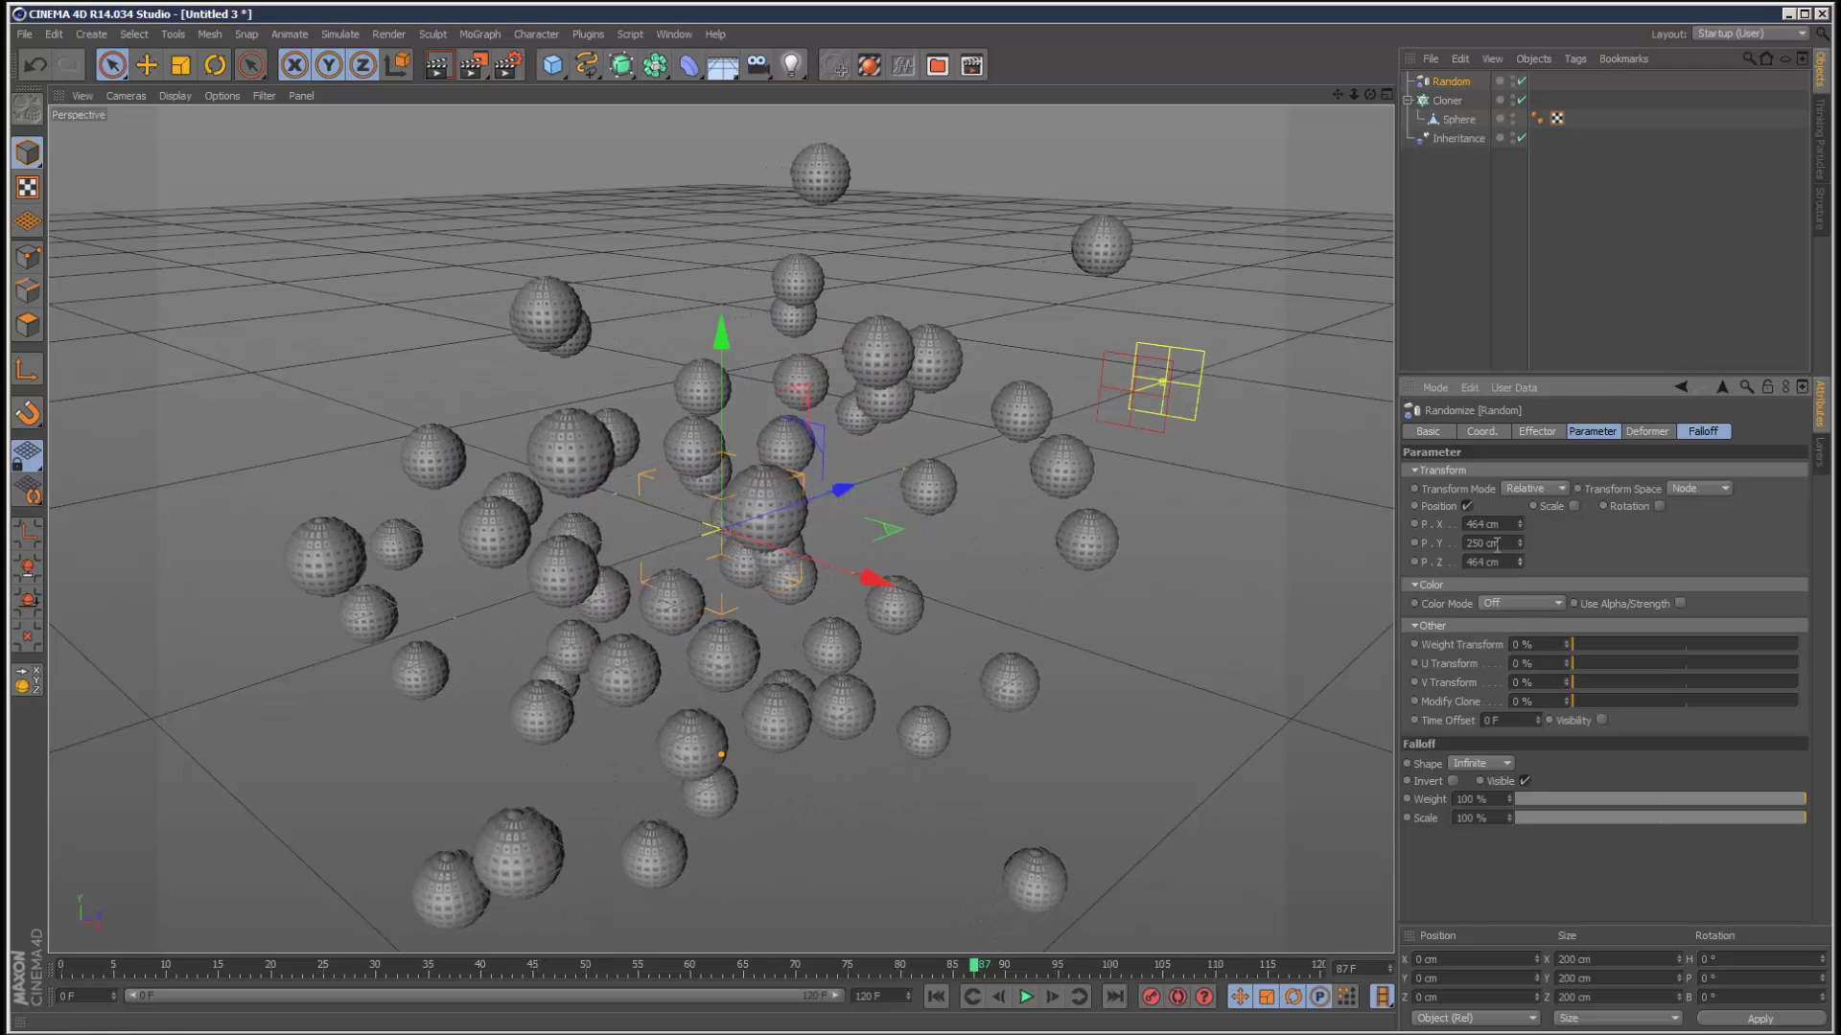
pyautogui.moveTo(1364, 95); pyautogui.dragTo(1343, 98)
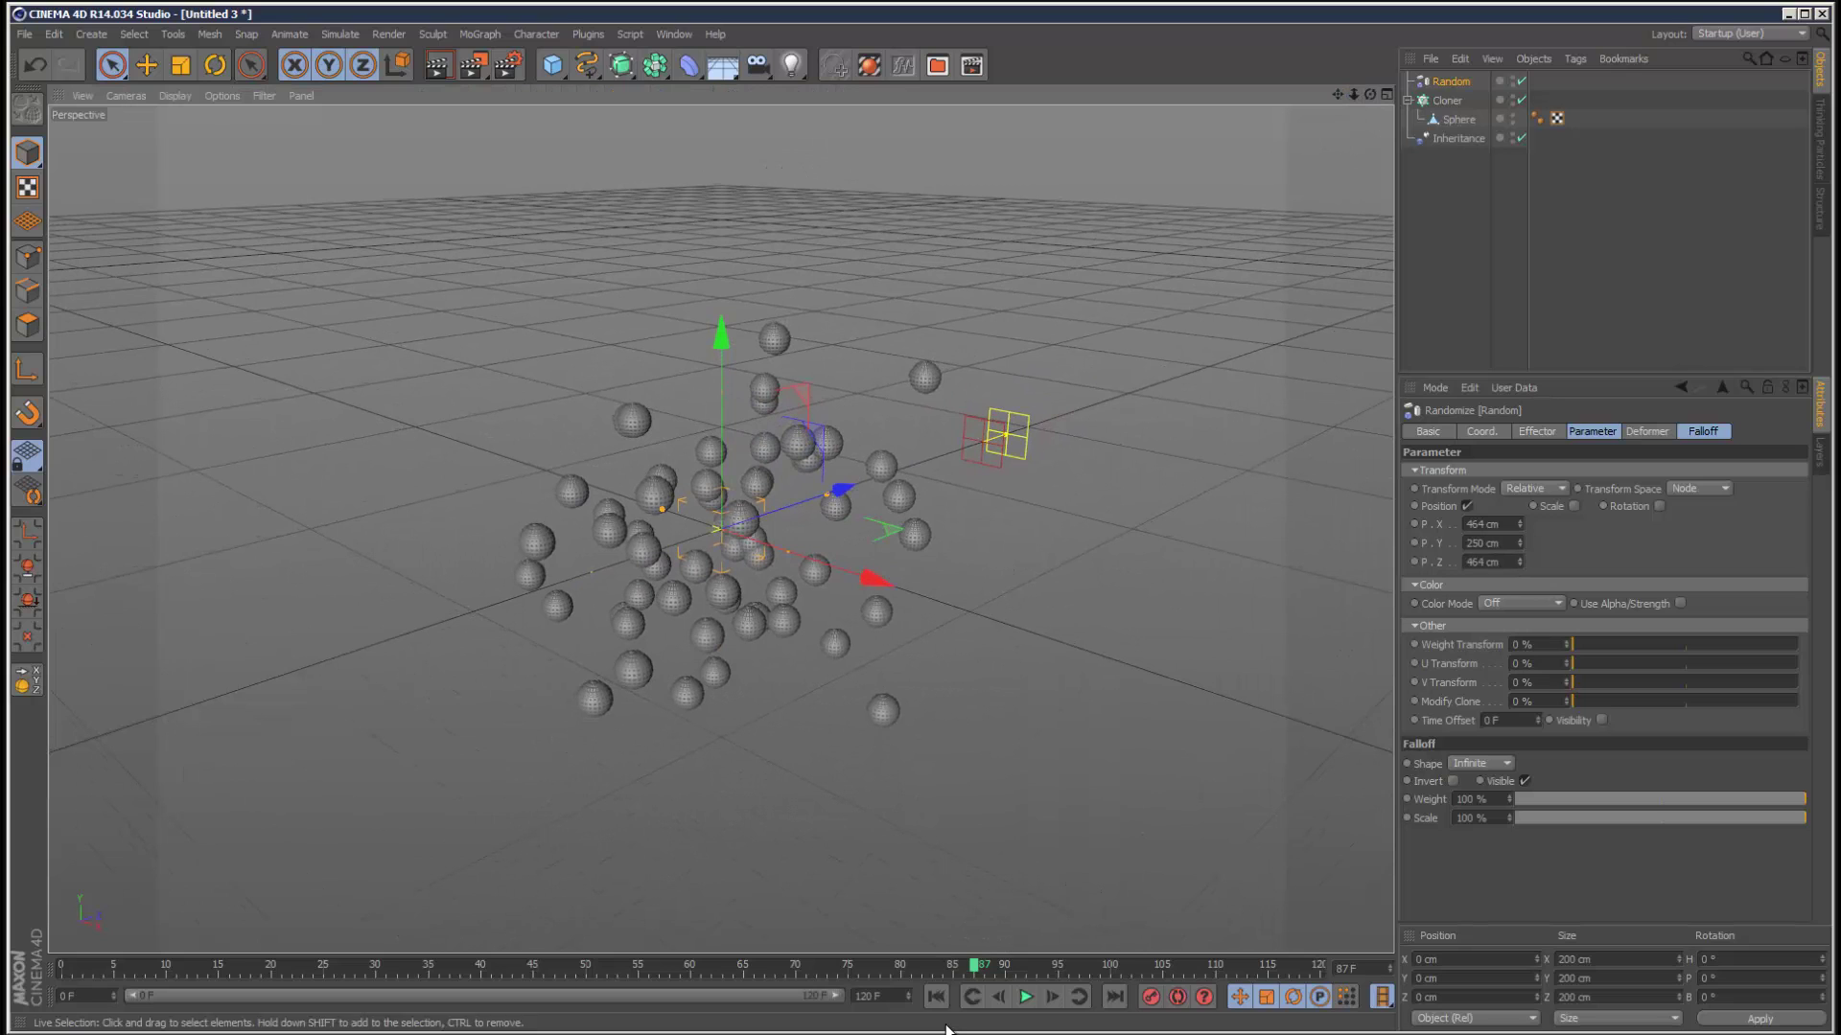
pyautogui.click(1002, 1014)
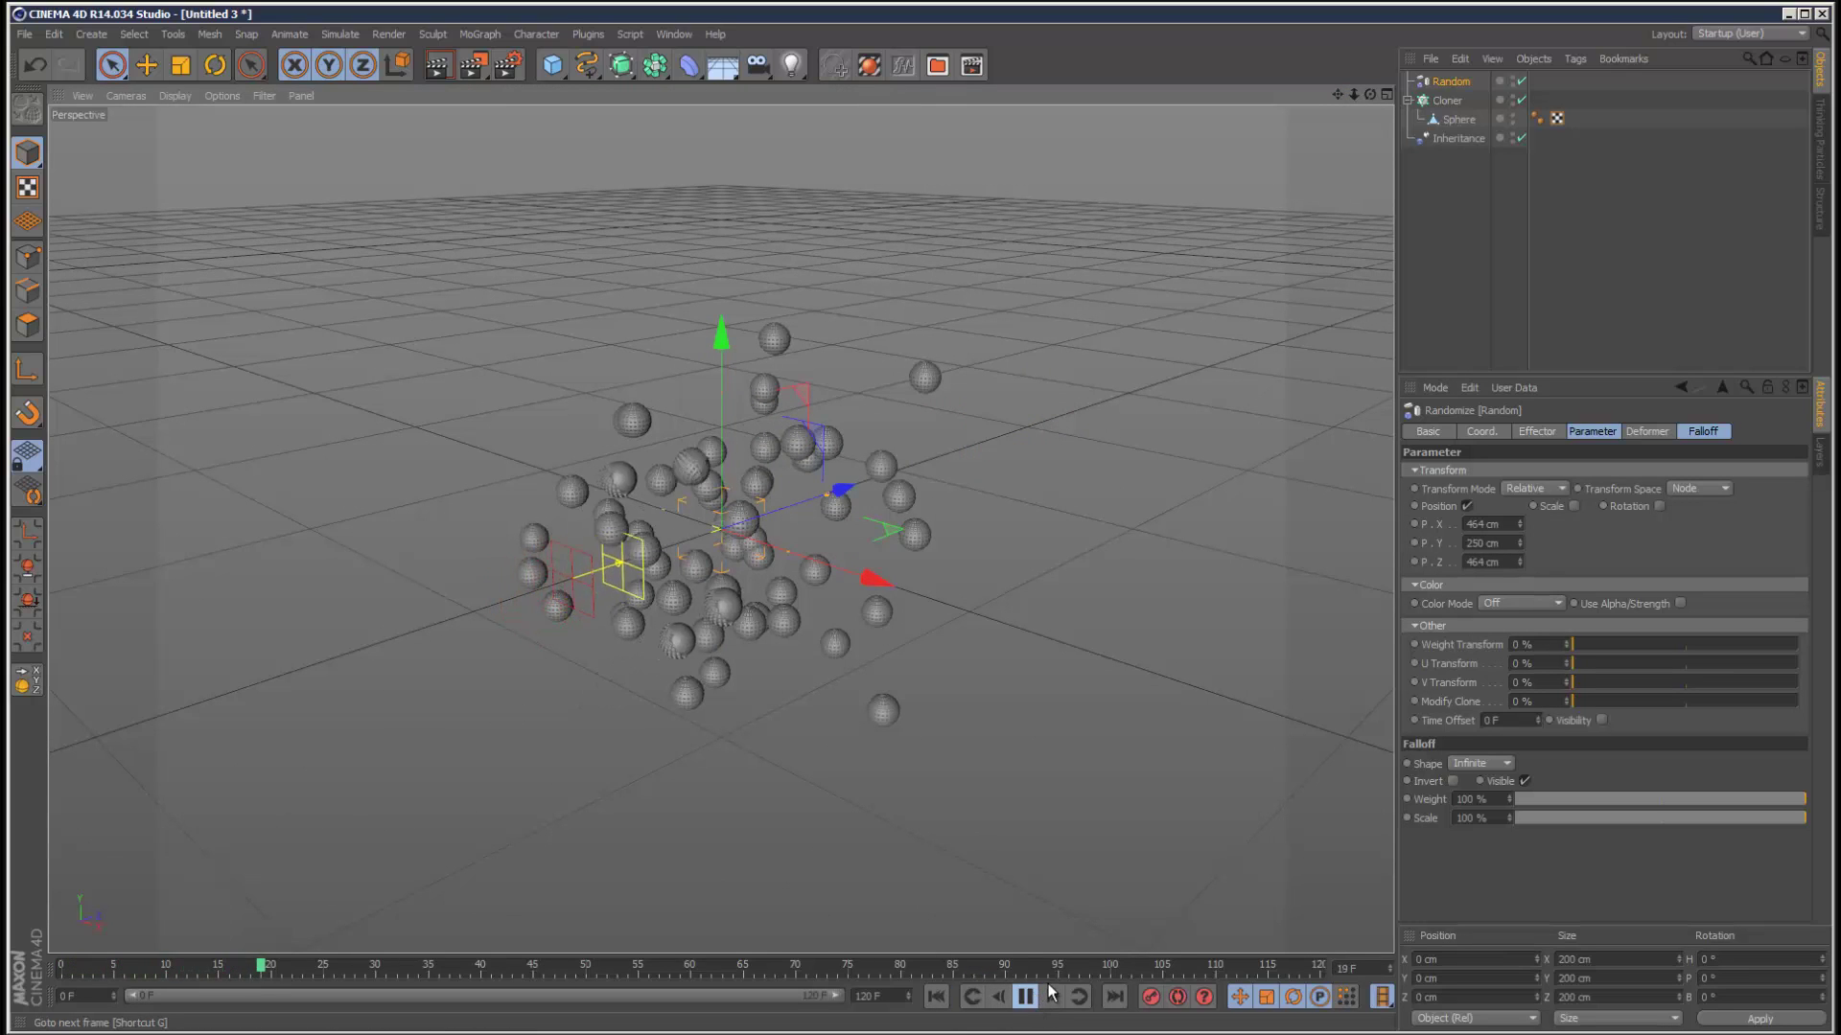
pyautogui.click(1548, 293)
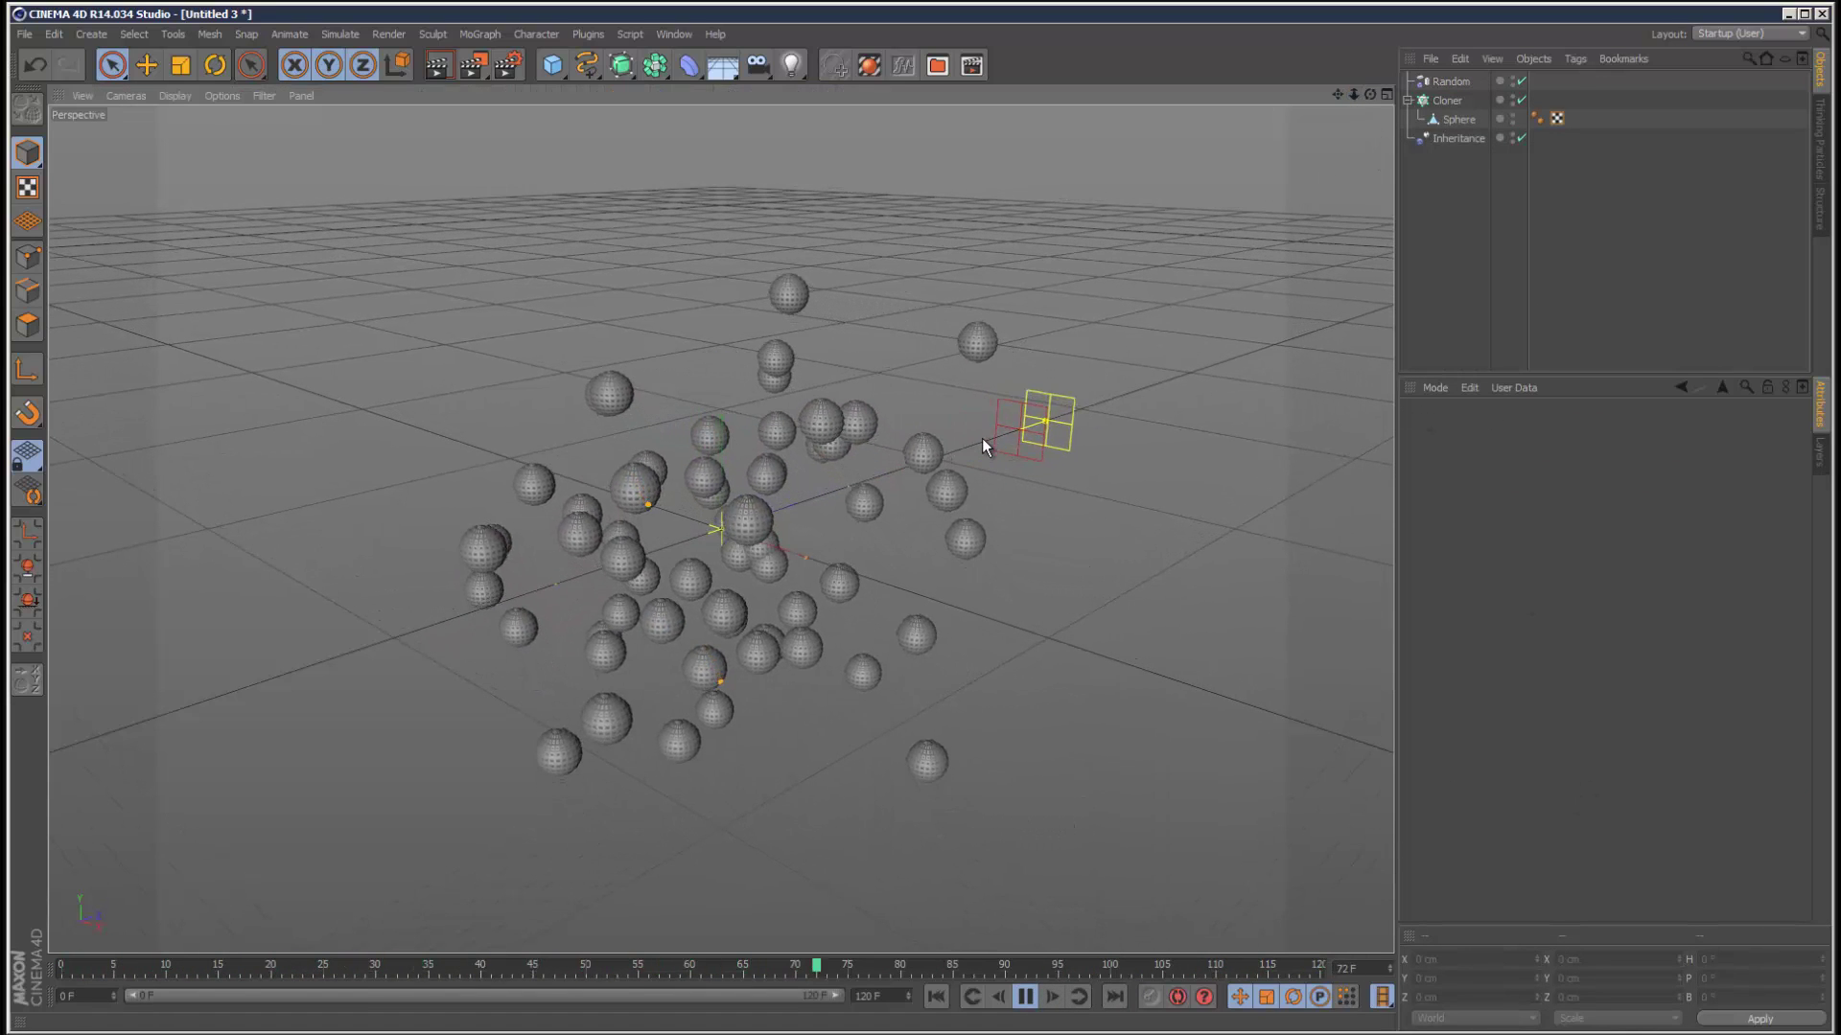
pyautogui.click(1024, 998)
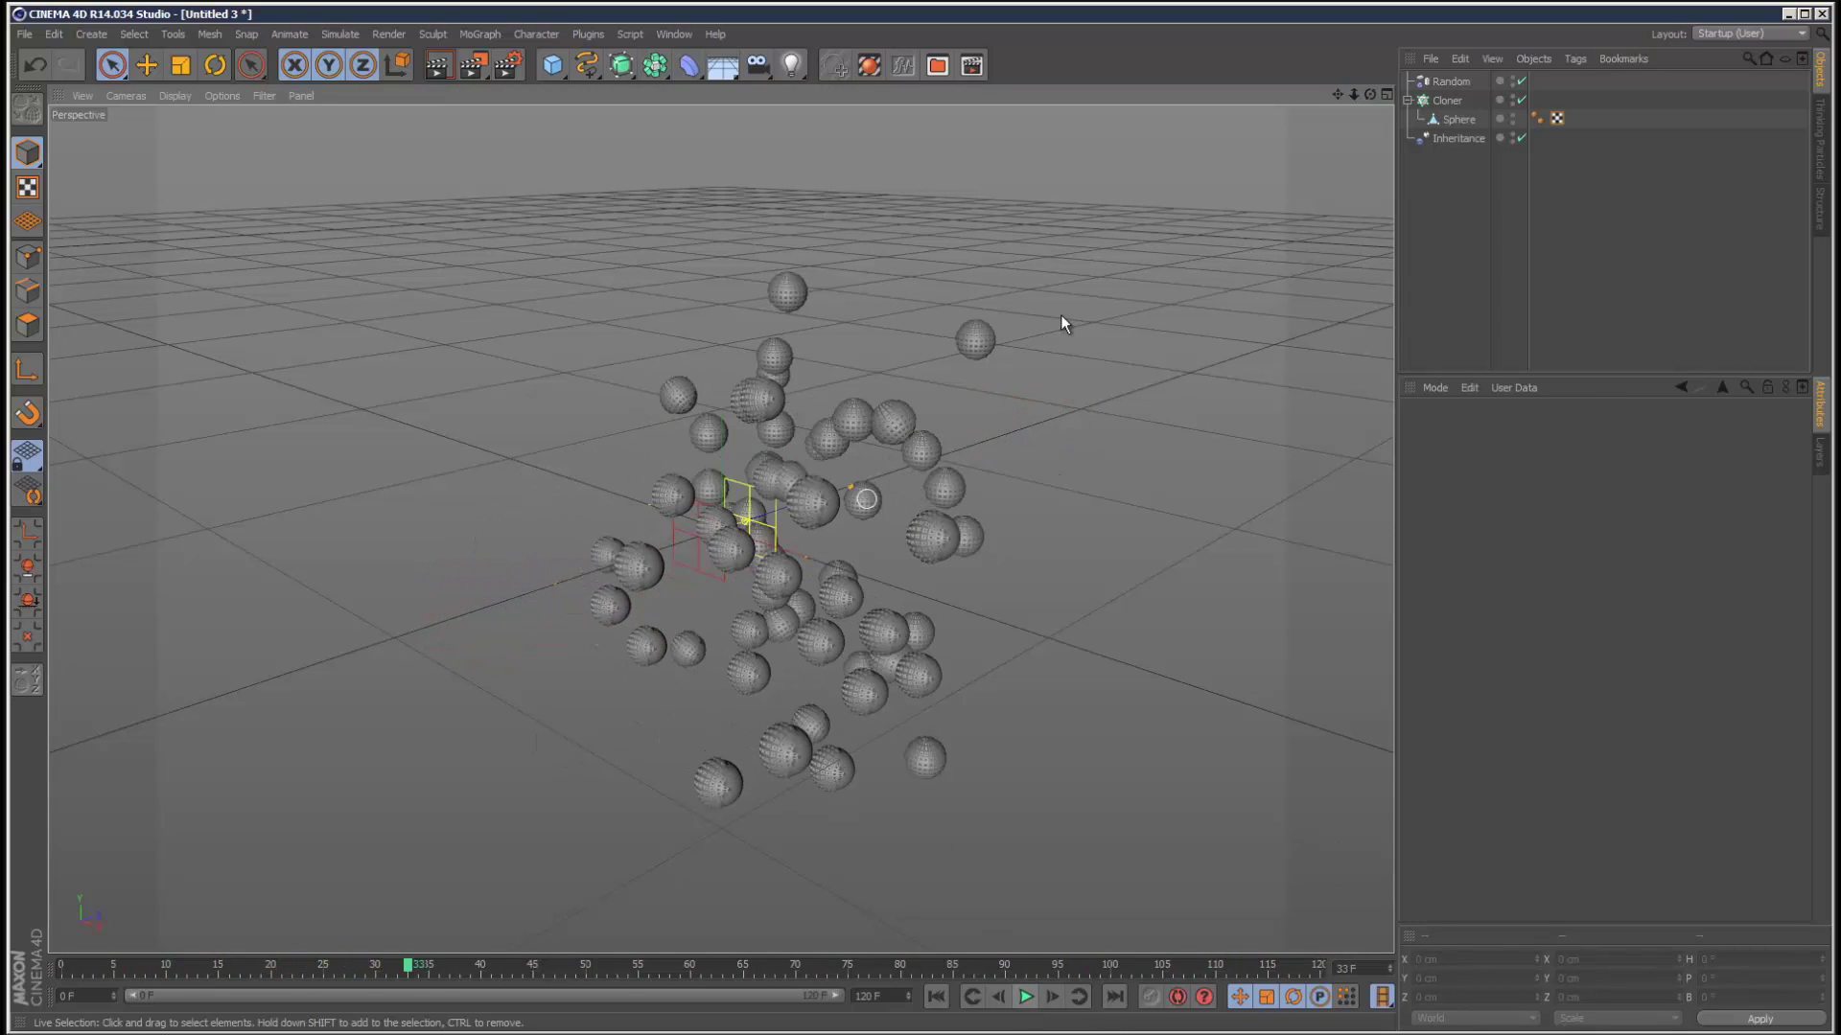
# Step: Rotate the Inheritance effector to a heading of about −21.2° and preview the animation
pyautogui.click(1458, 139)
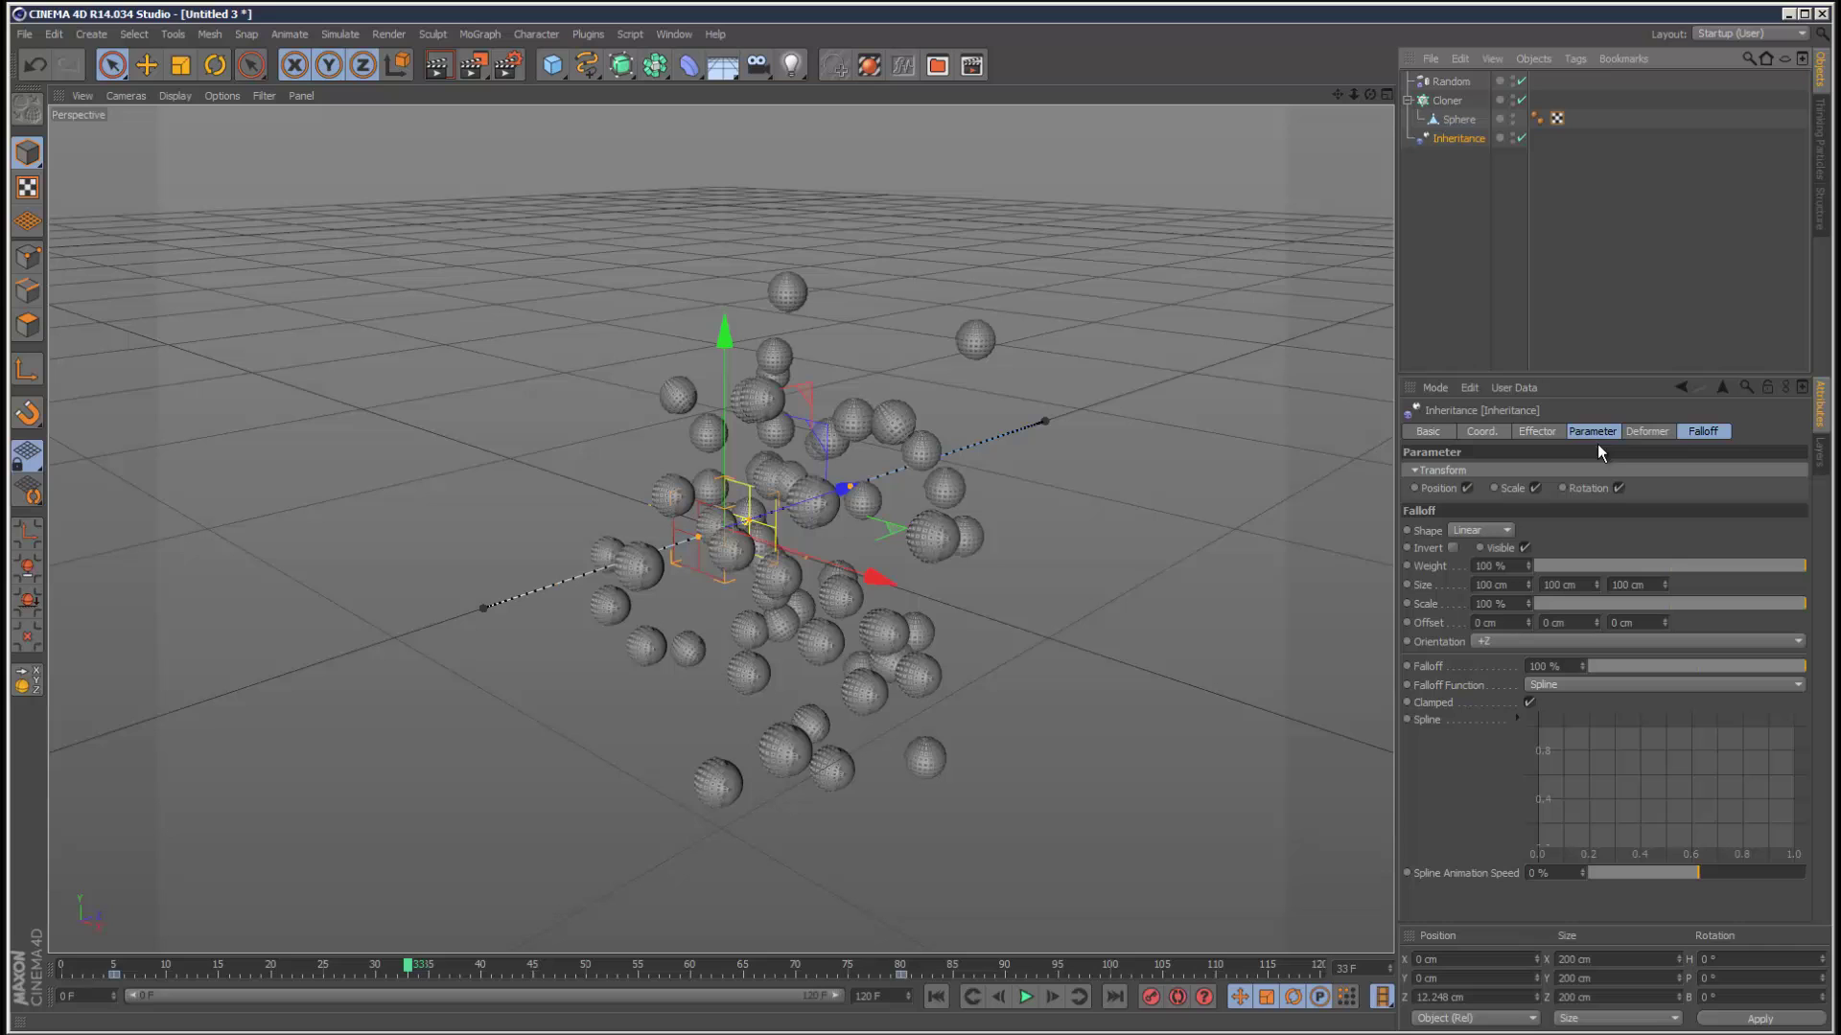
pyautogui.press('r')
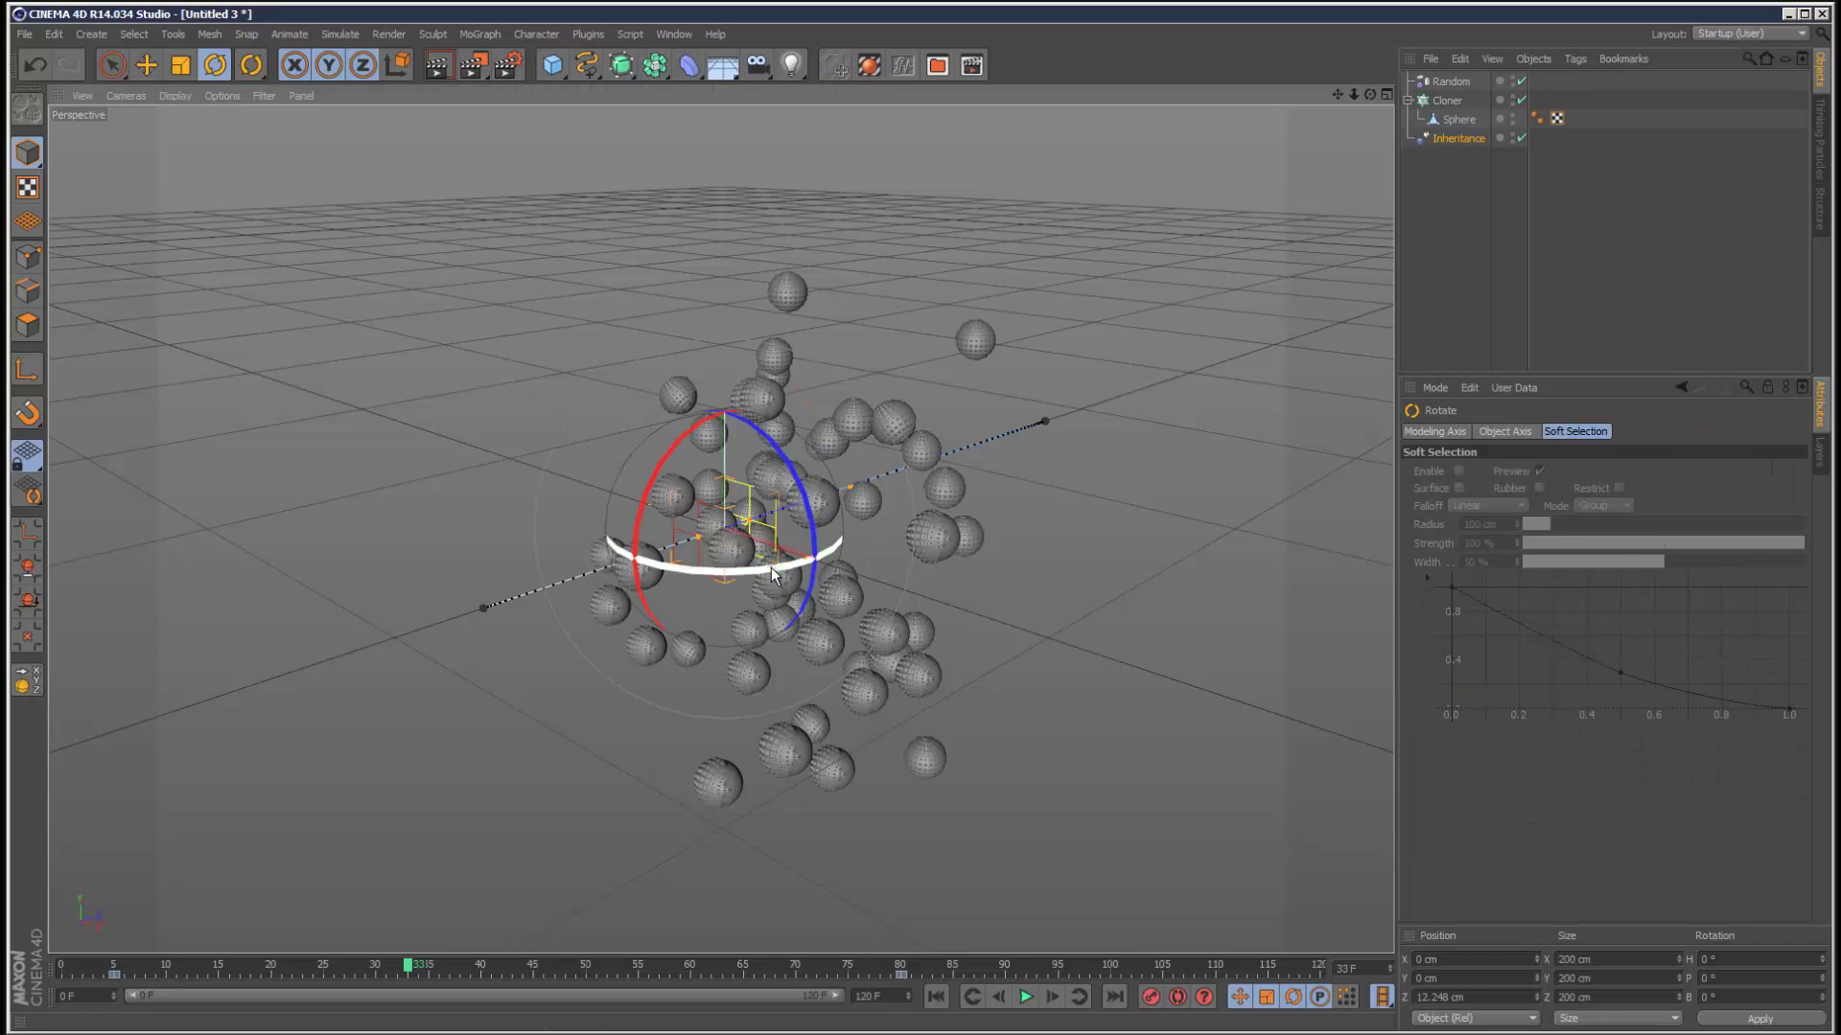
pyautogui.moveTo(771, 568); pyautogui.dragTo(722, 574)
pyautogui.click(935, 997)
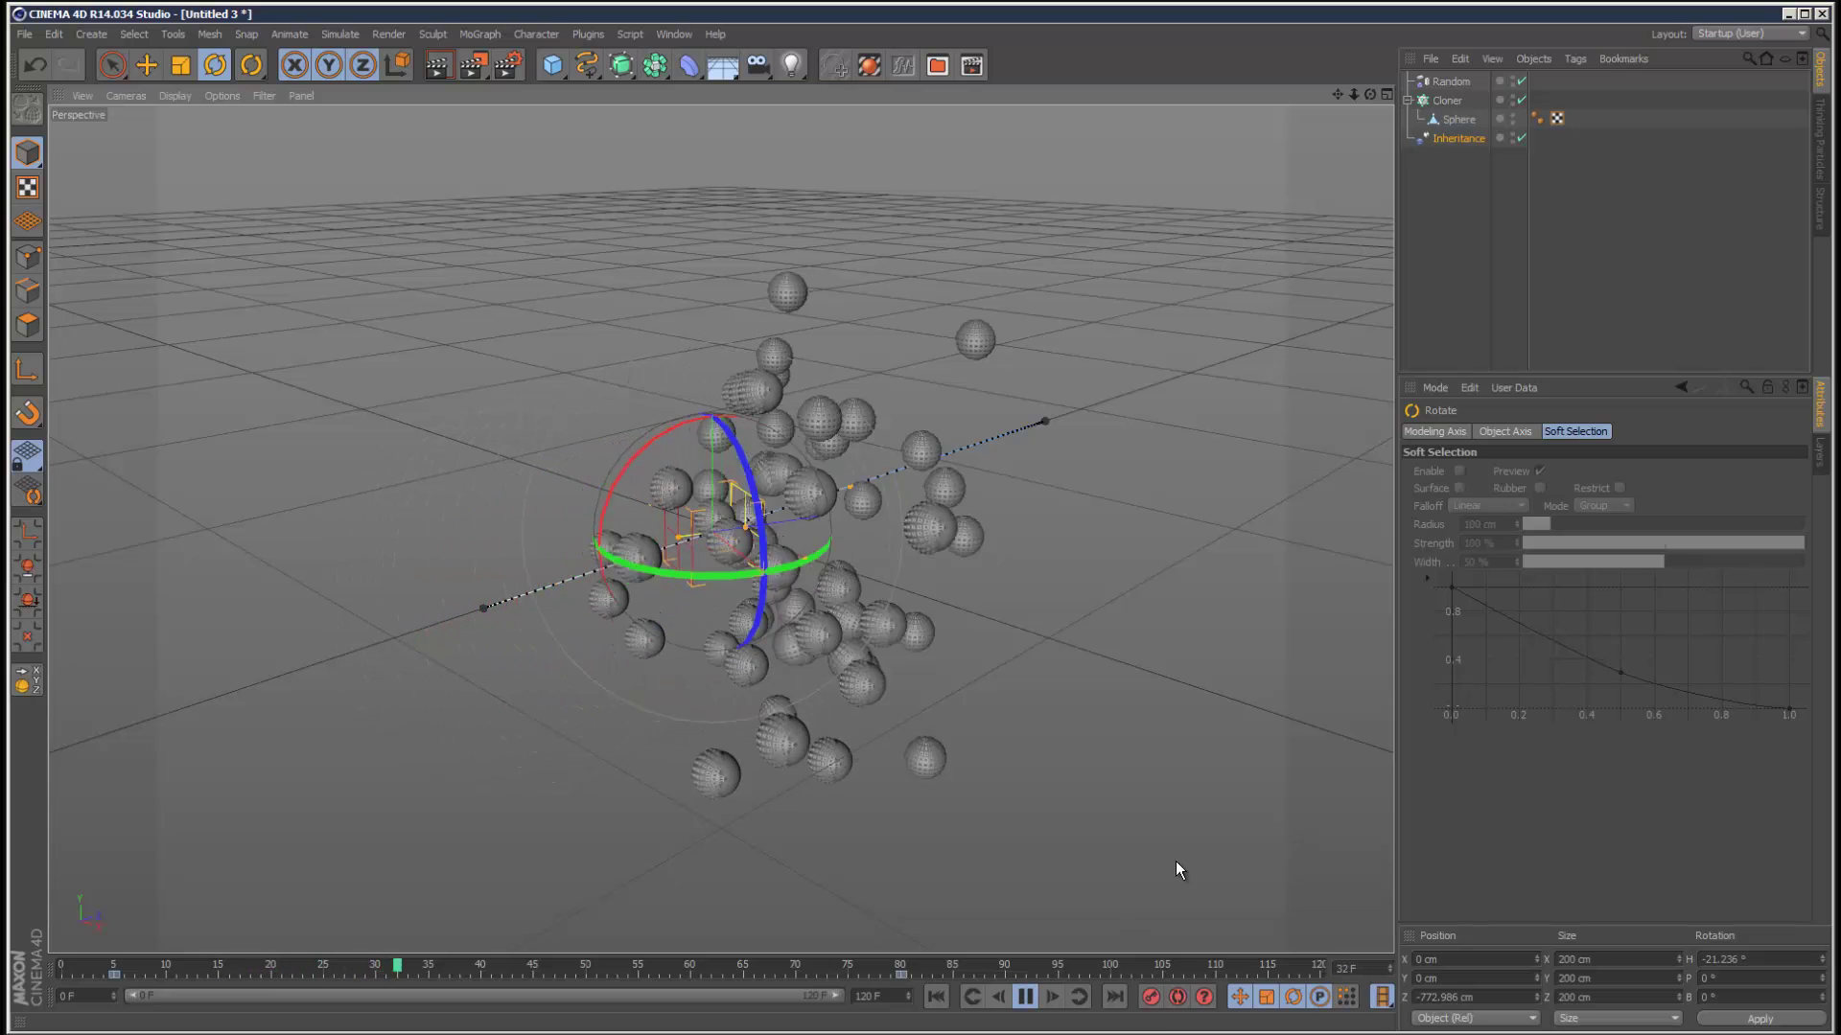
pyautogui.click(1606, 229)
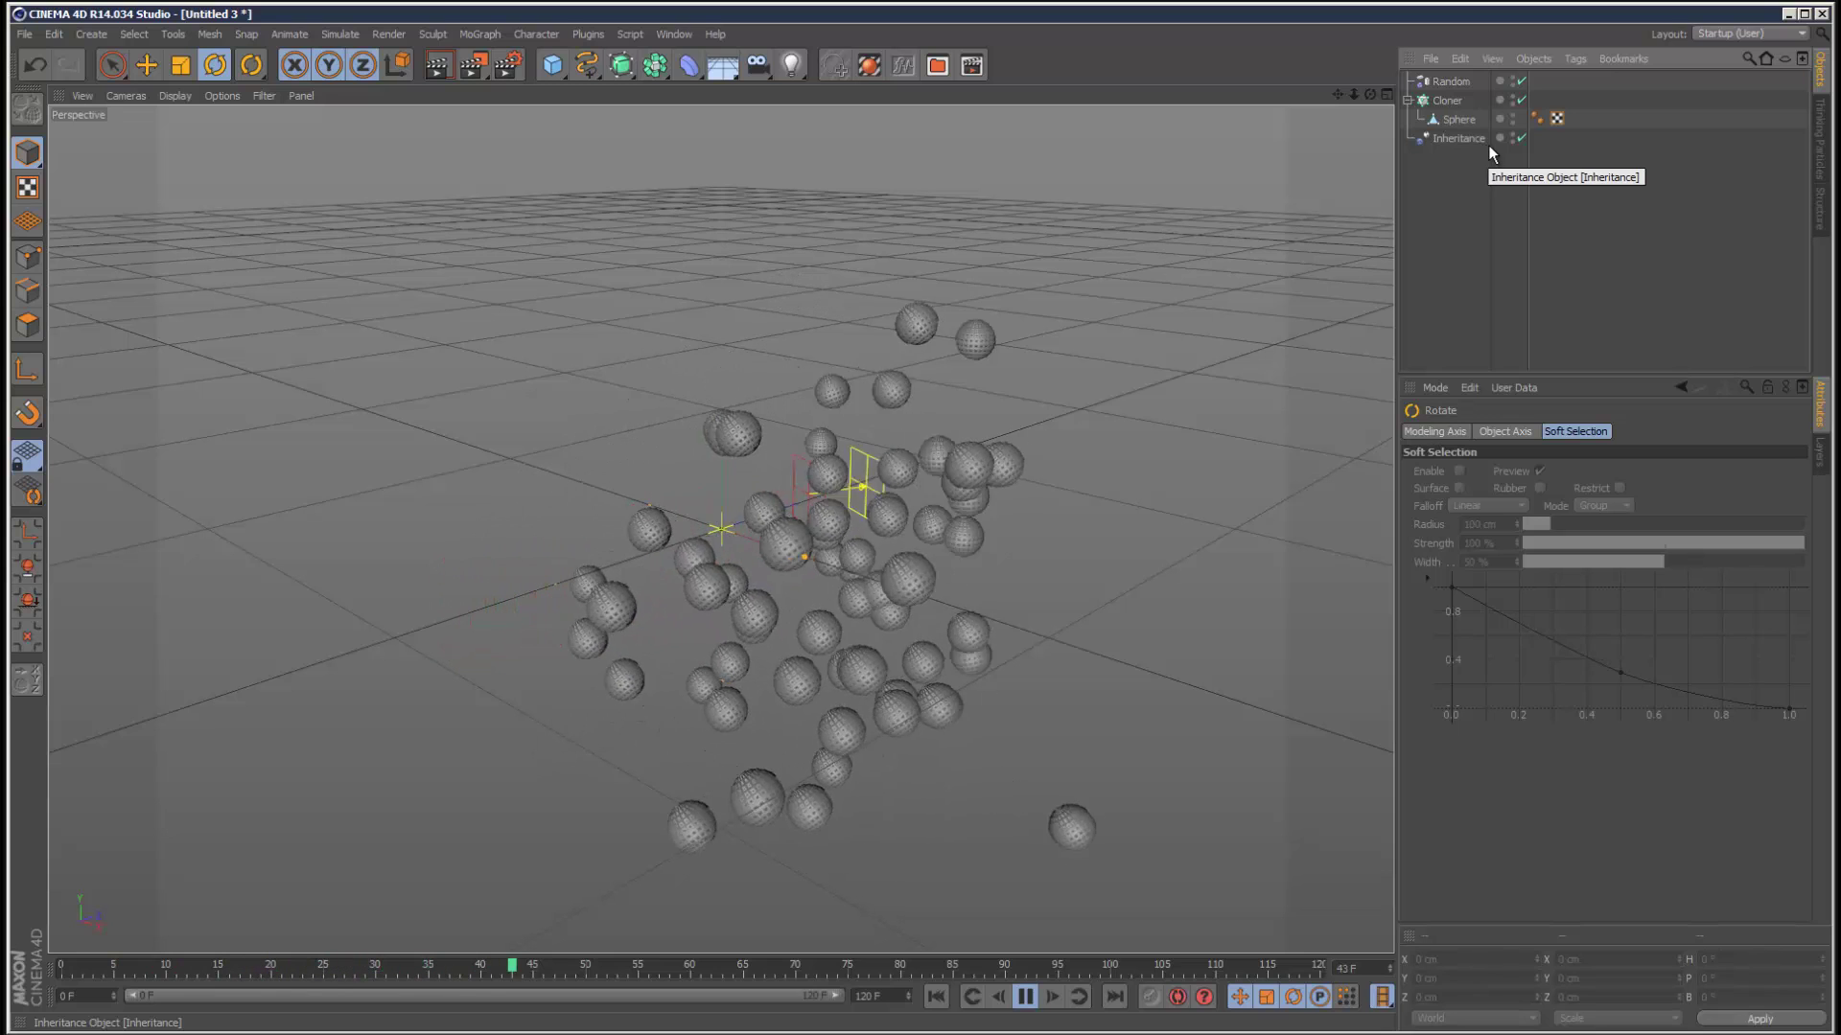
# Step: Raise the Inheritance effector's weight to 263% and review its inheritance settings
pyautogui.click(1447, 138)
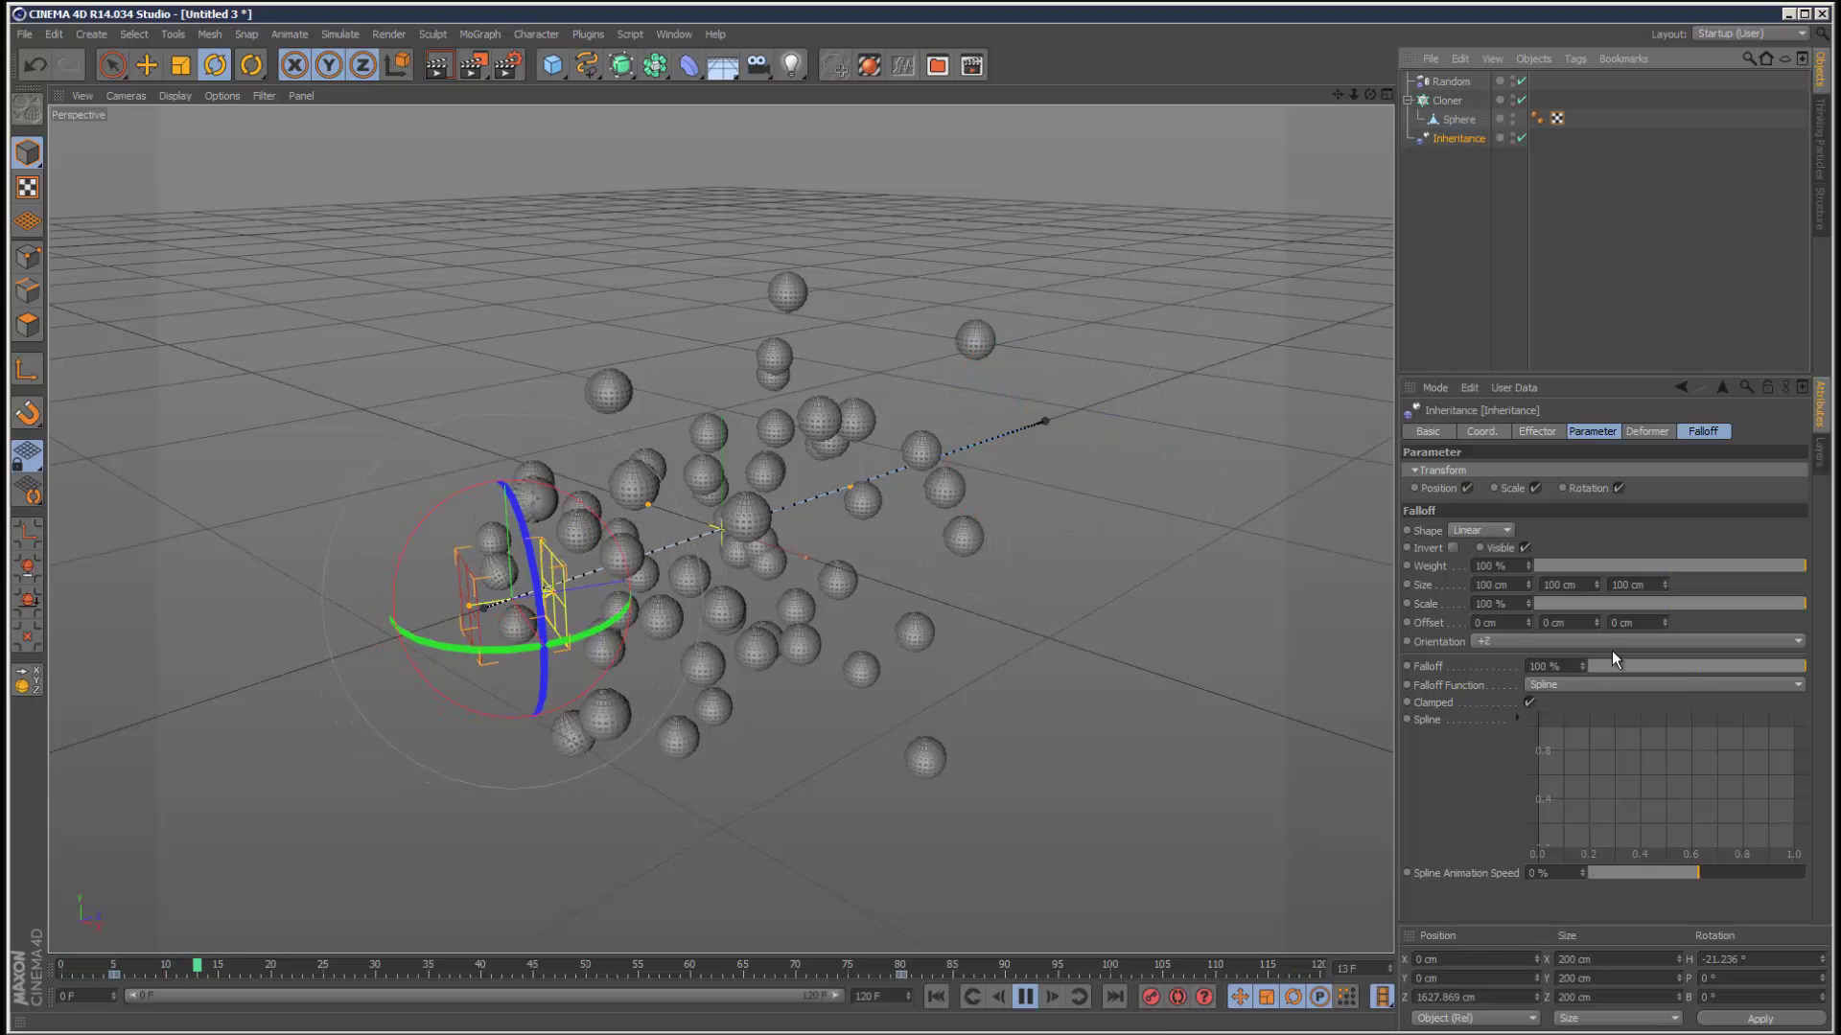
pyautogui.moveTo(1530, 566); pyautogui.dragTo(1532, 556)
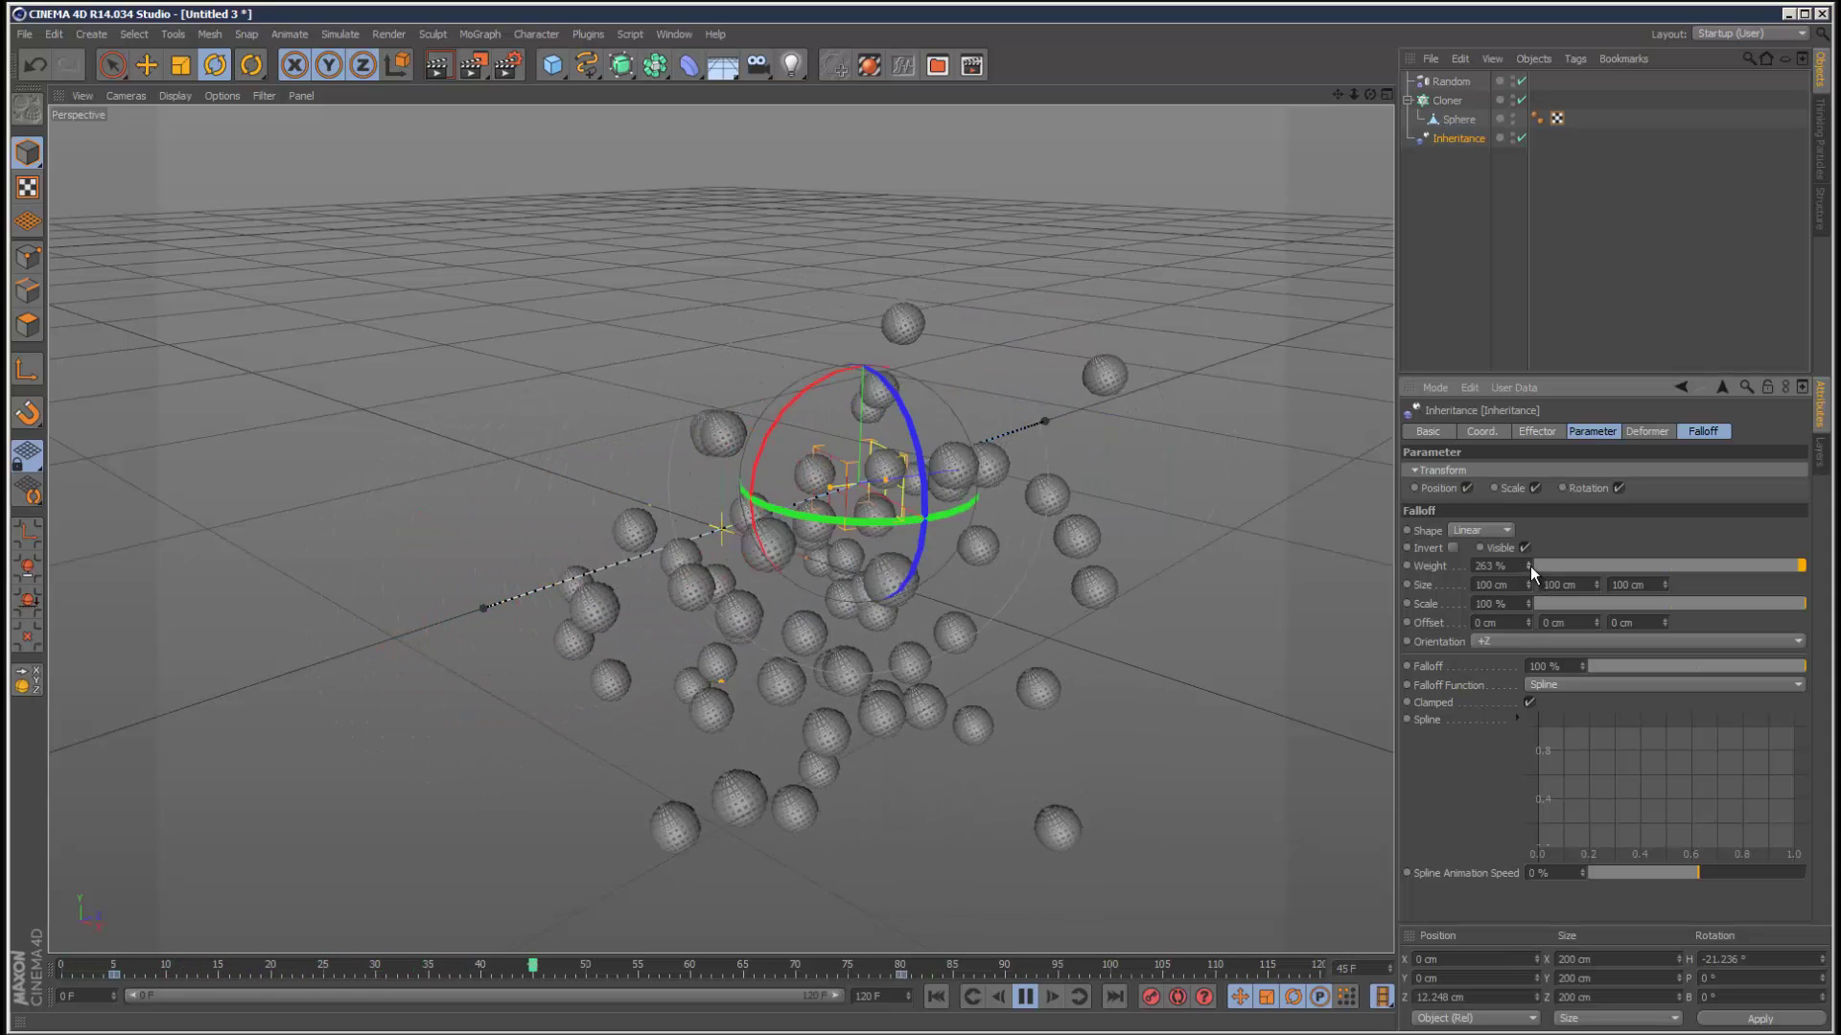
pyautogui.click(1540, 431)
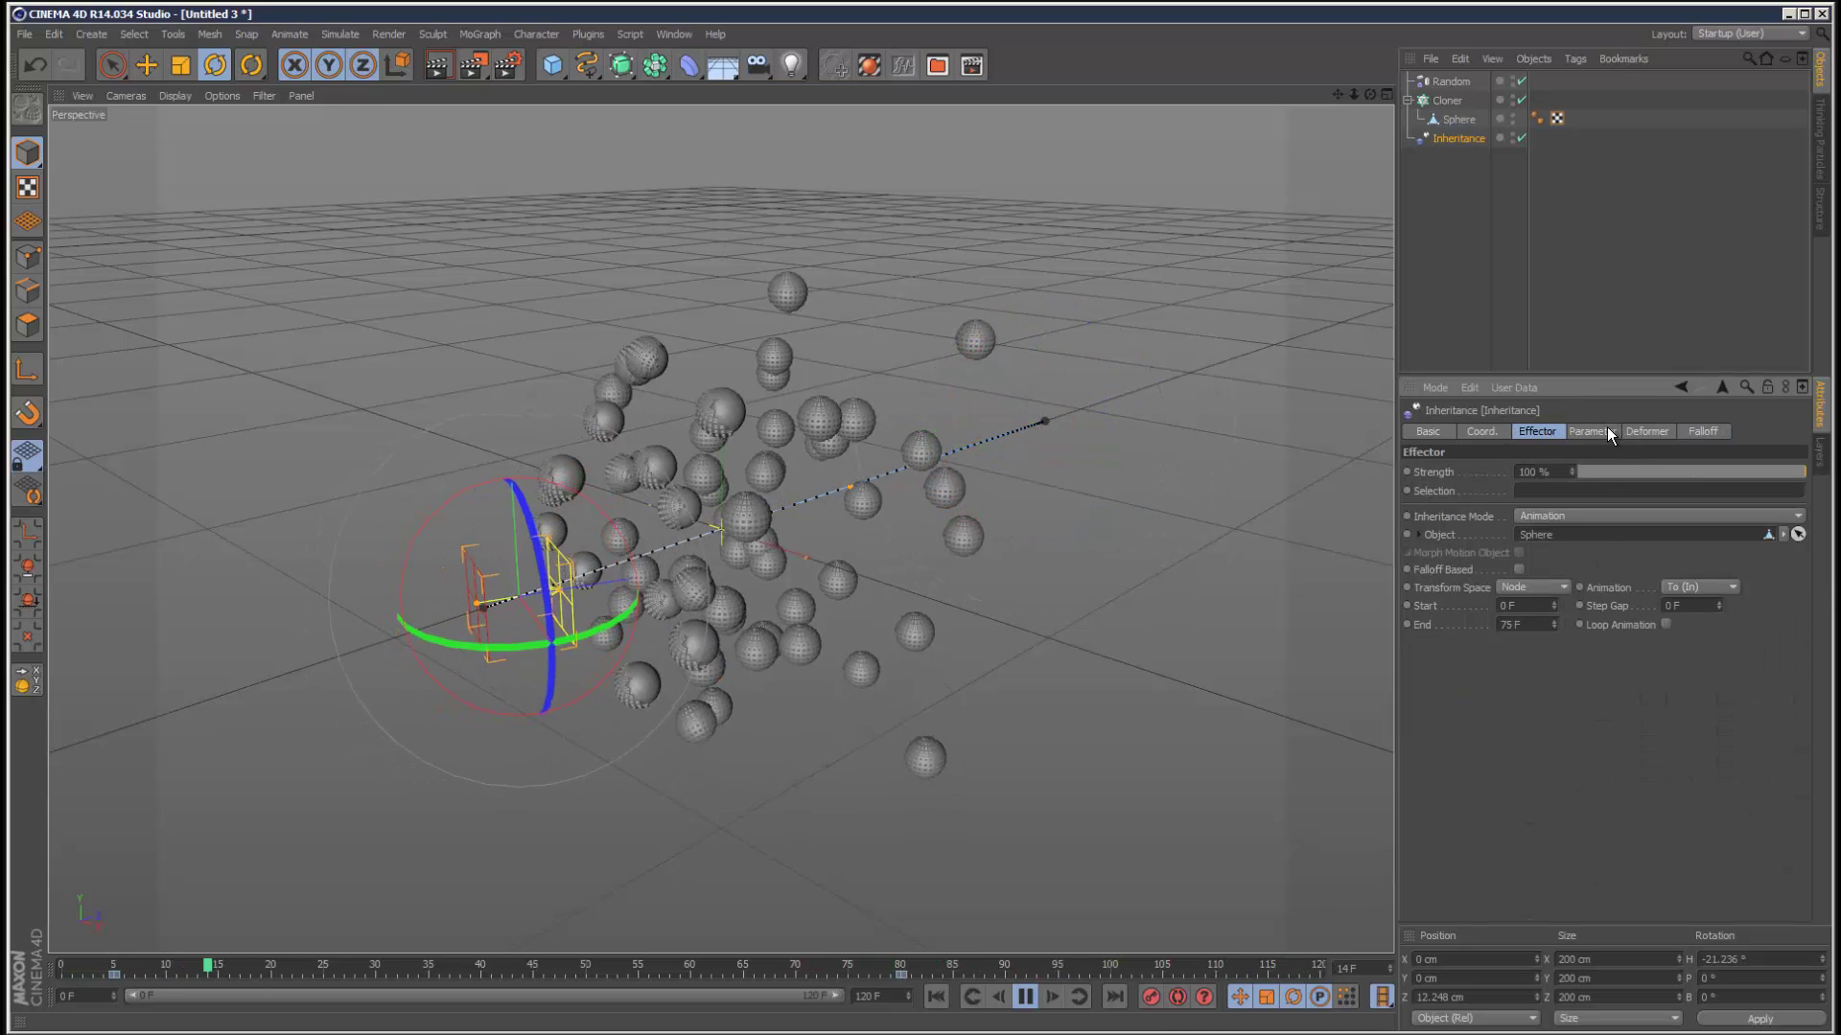
pyautogui.click(1607, 237)
# Step: Stop playback and delete the Random and Inheritance effectors
pyautogui.click(1027, 997)
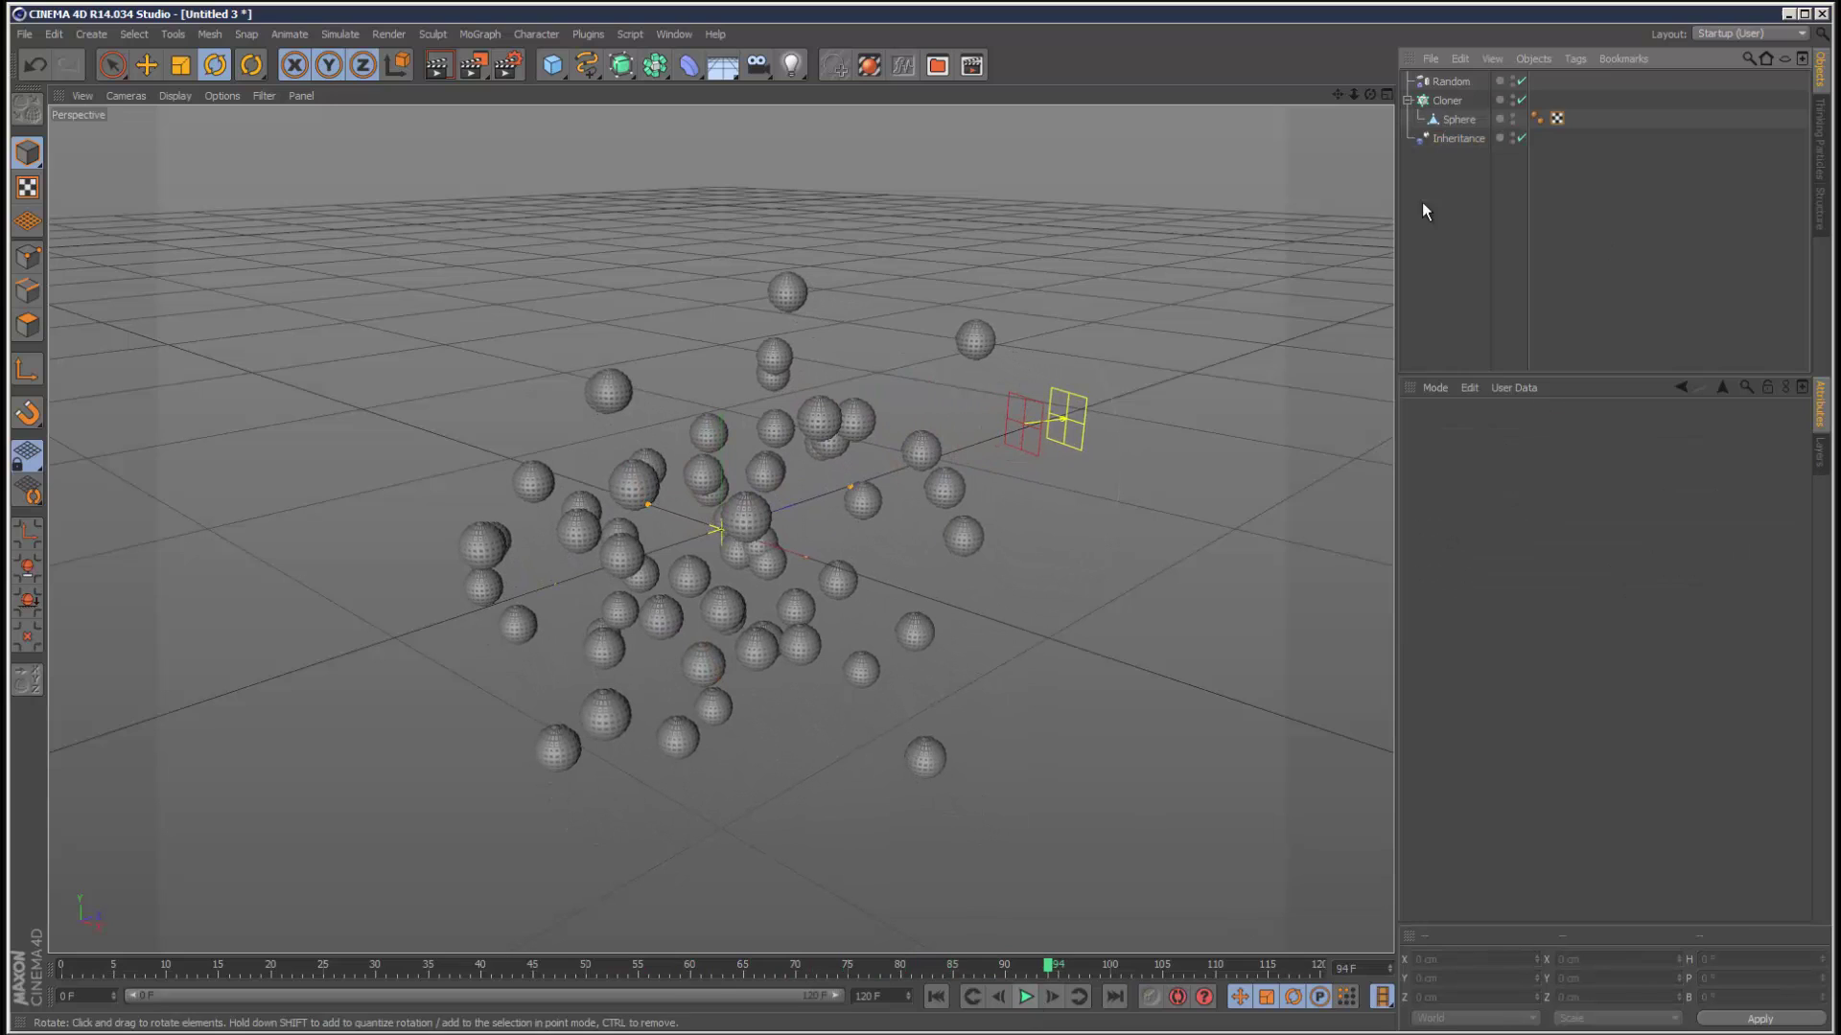
pyautogui.click(1450, 82)
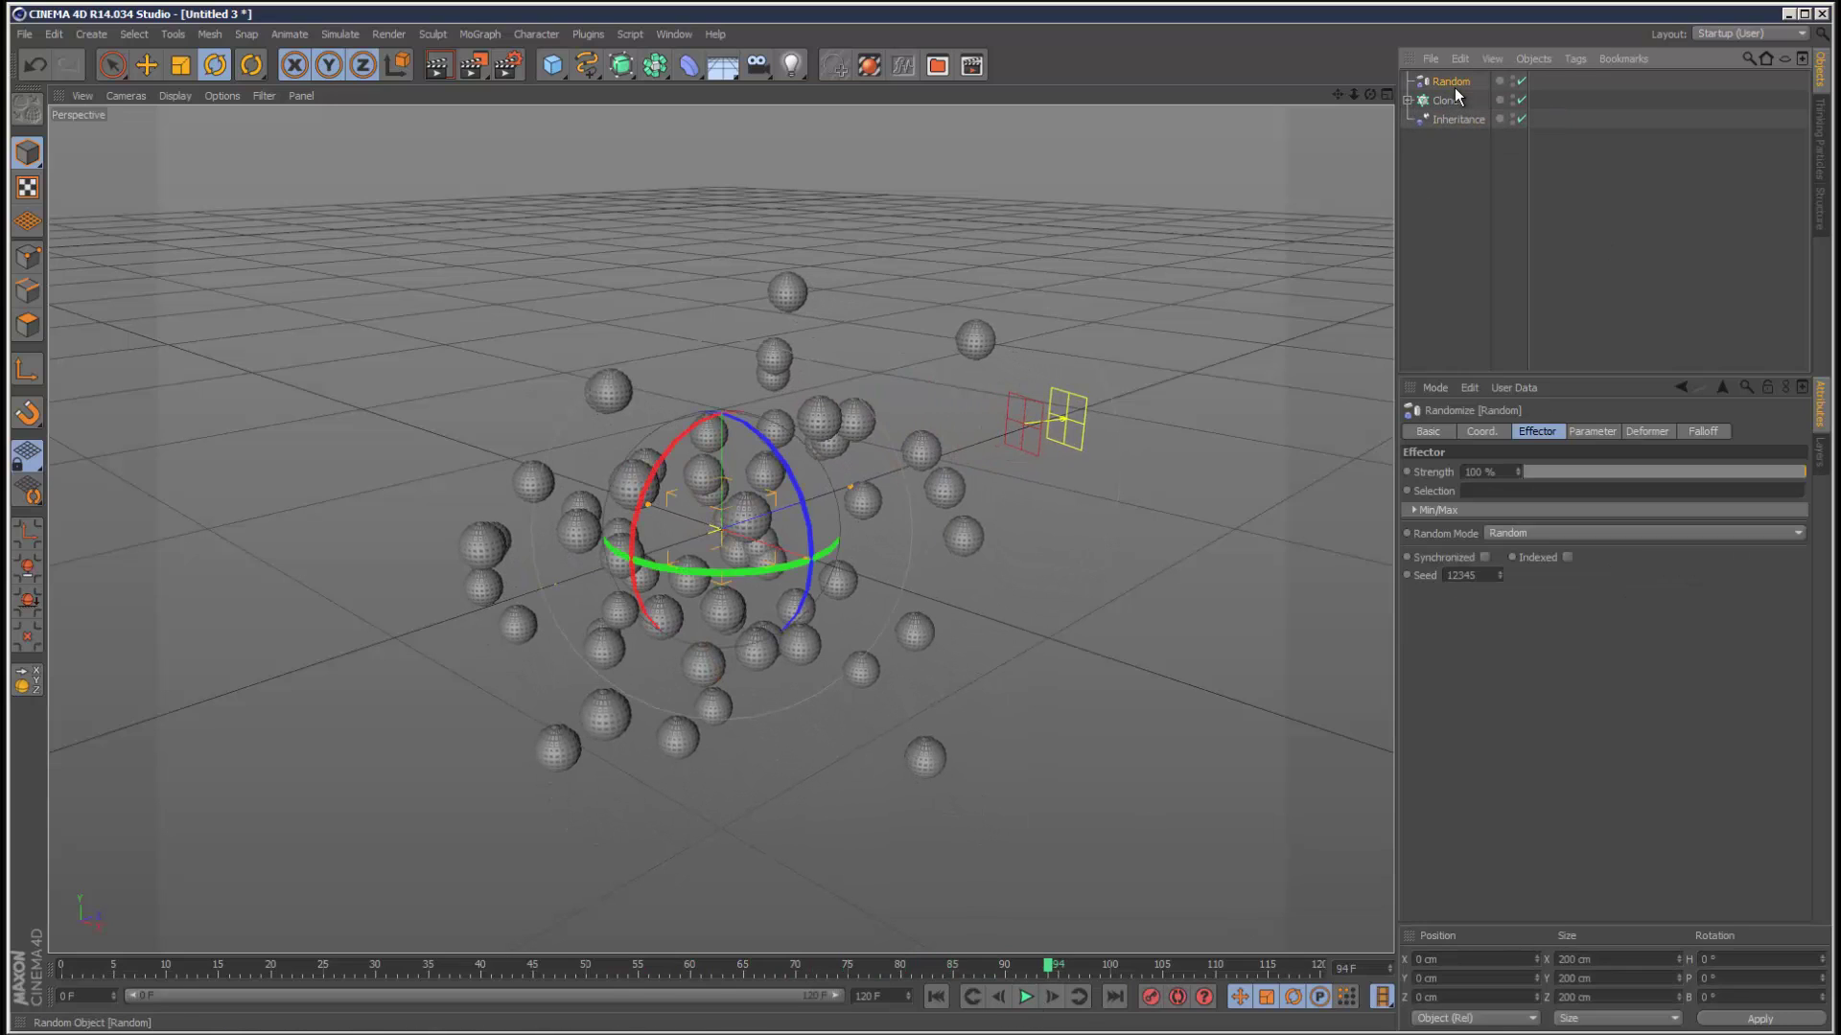
pyautogui.press('Delete')
pyautogui.click(1406, 81)
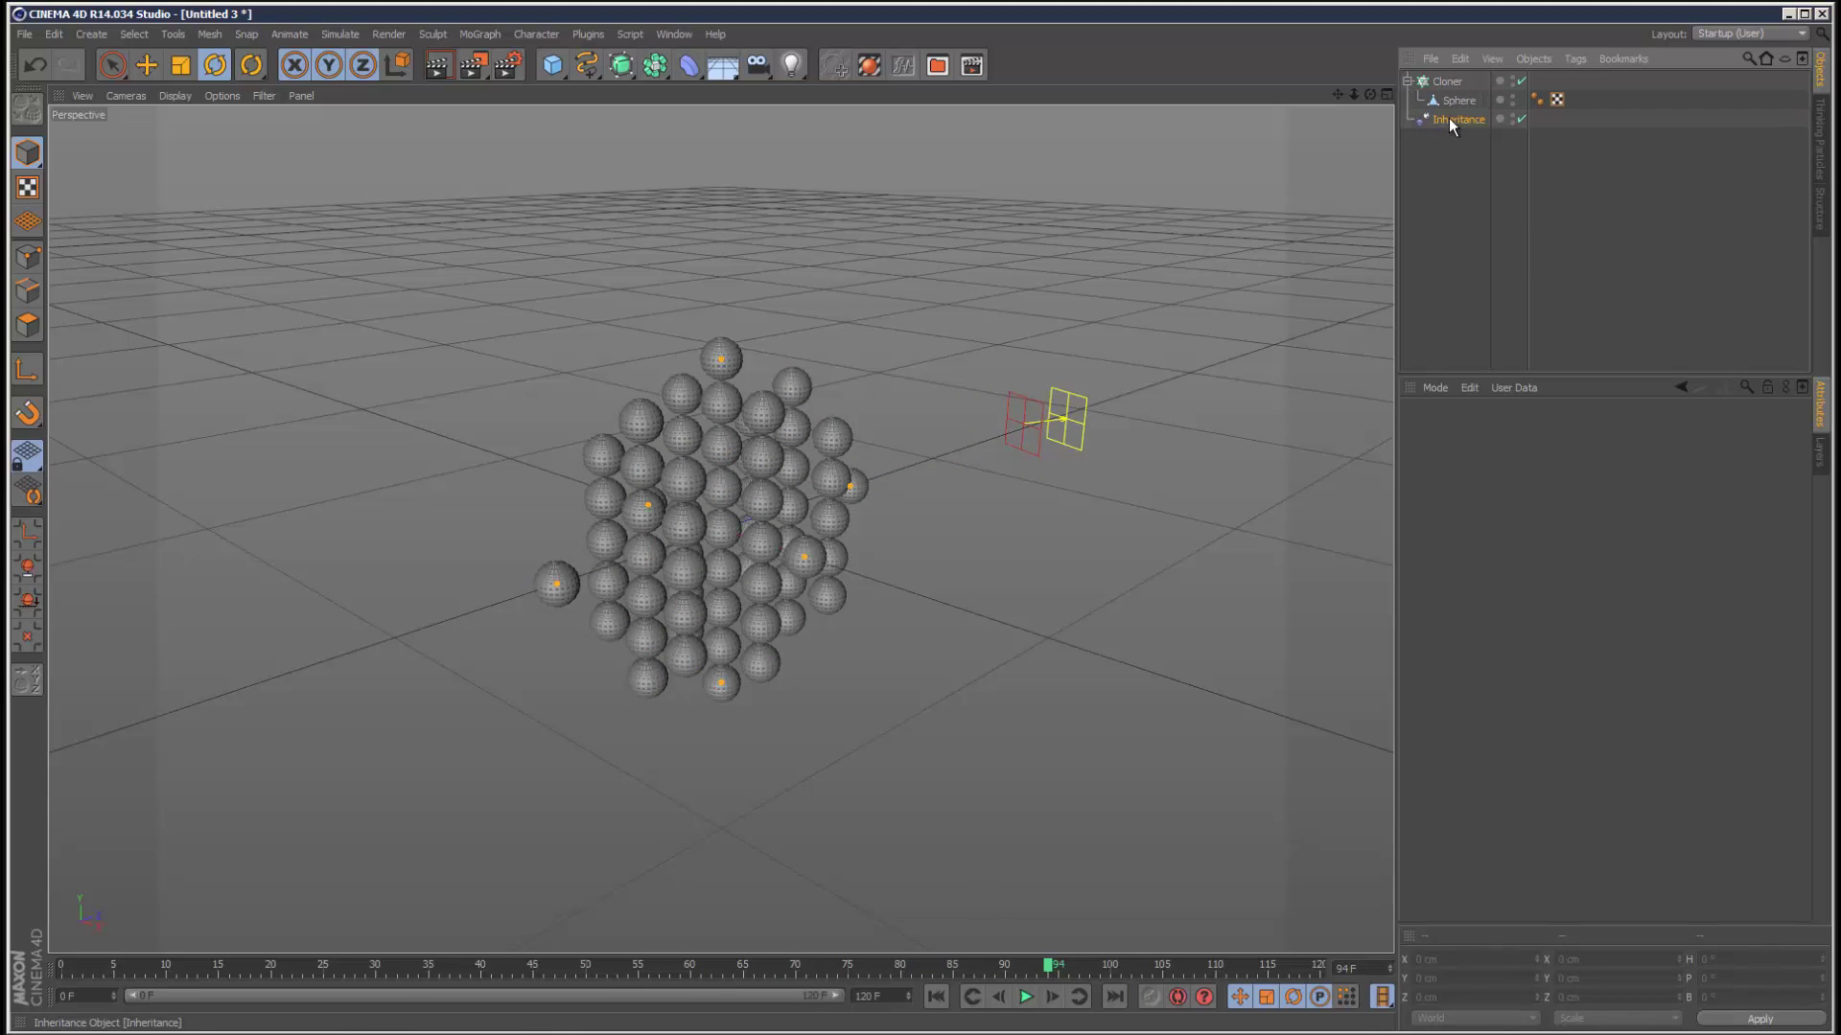
pyautogui.click(1450, 119)
pyautogui.press('Delete')
# Step: Delete the Sphere and the Cloner, then add a fresh 200 cm Cube
pyautogui.click(1454, 101)
pyautogui.press('Delete')
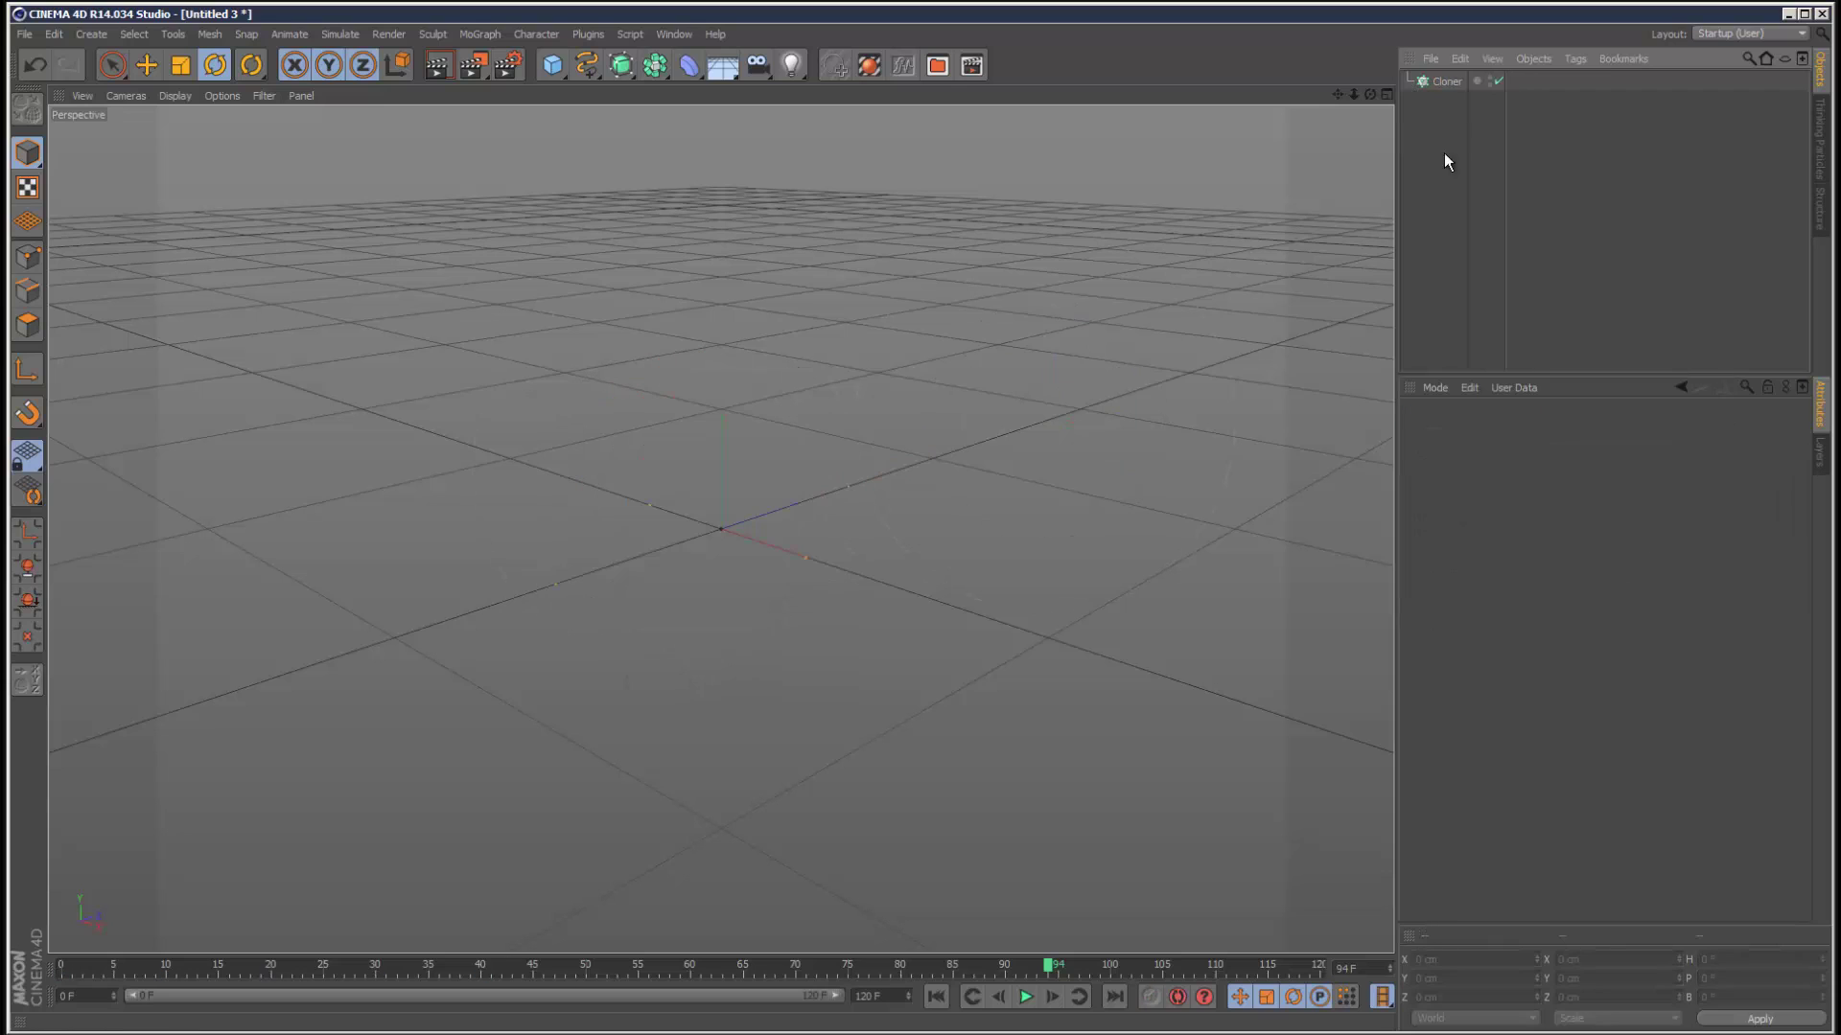
pyautogui.click(1444, 83)
pyautogui.press('Delete')
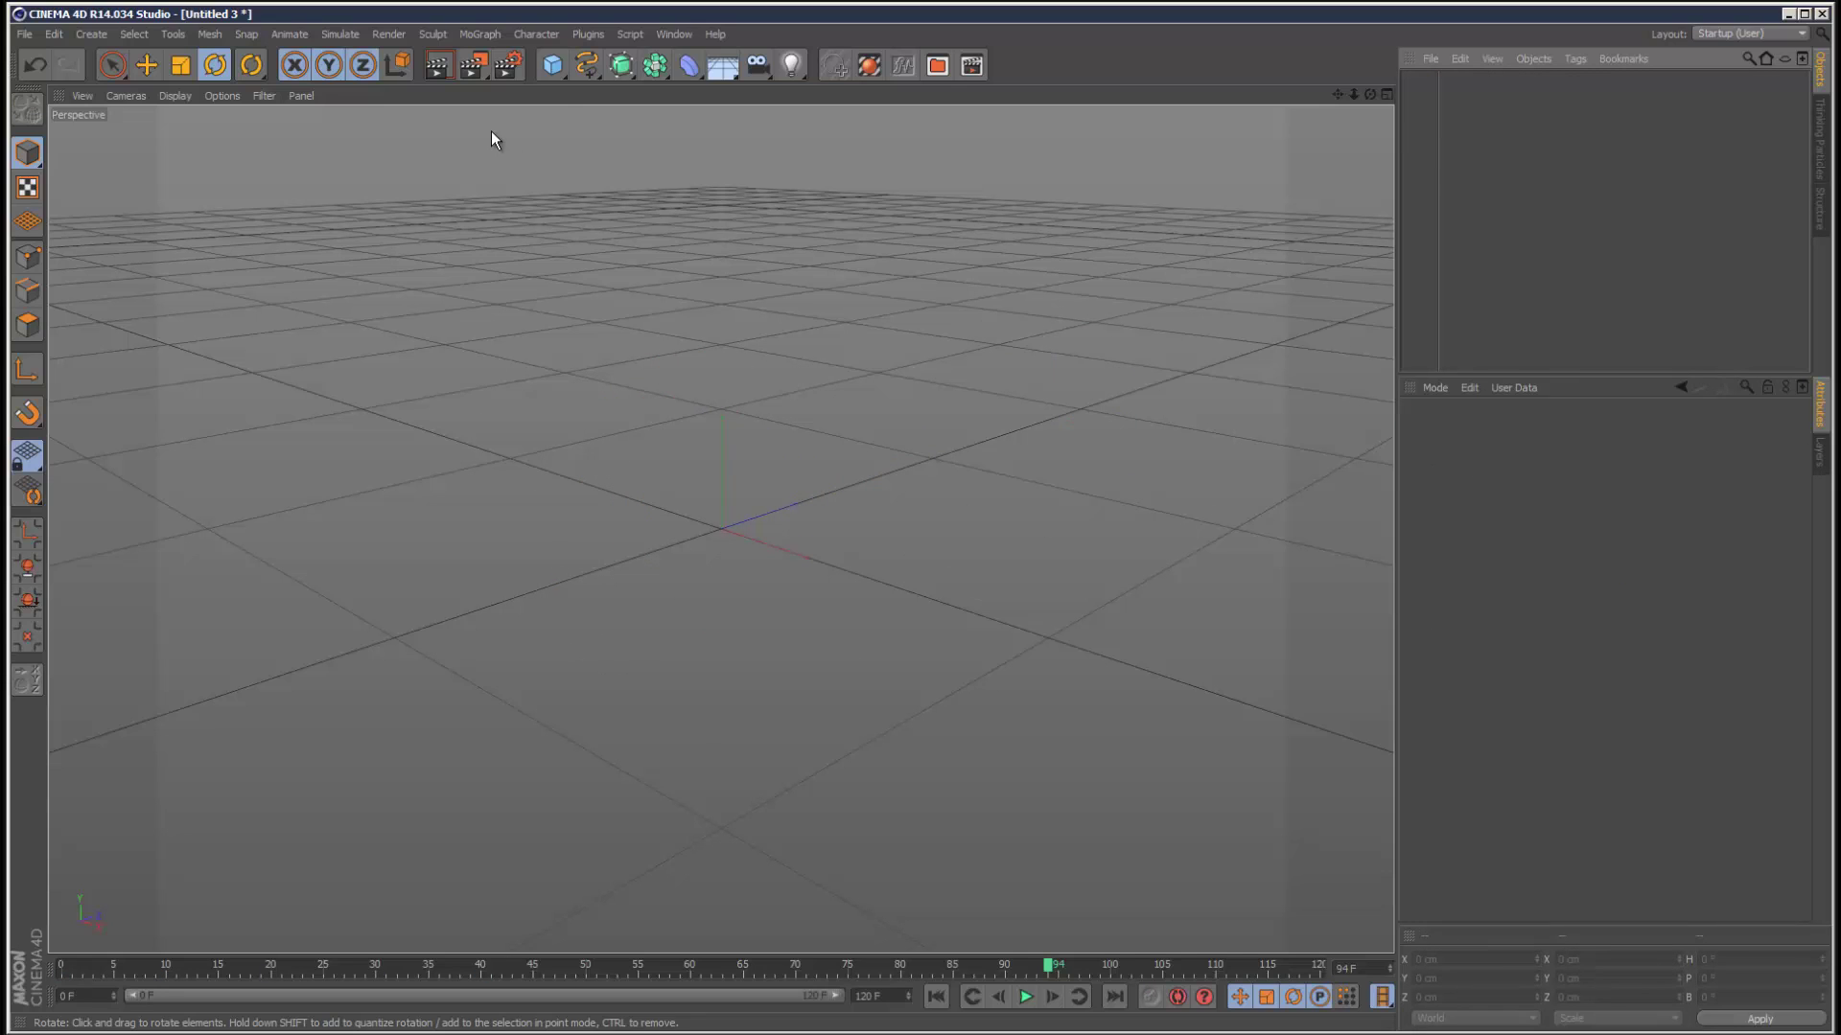
pyautogui.click(566, 64)
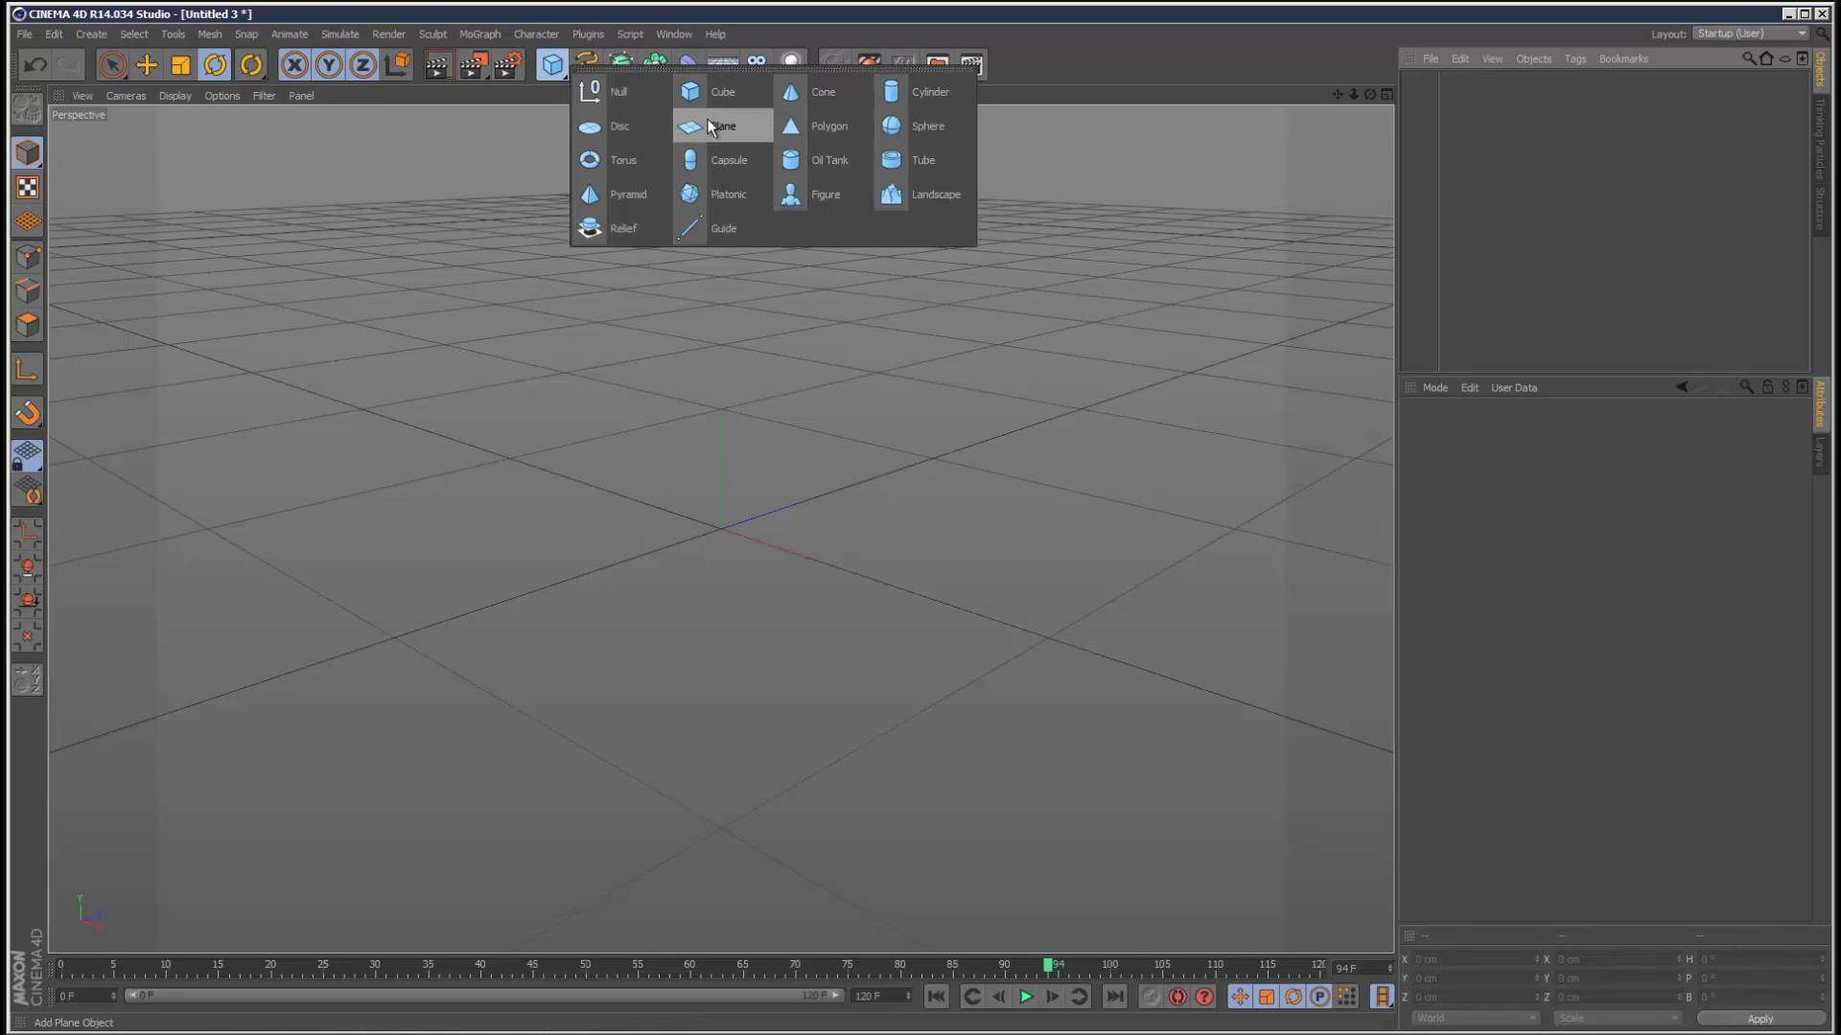
pyautogui.click(714, 93)
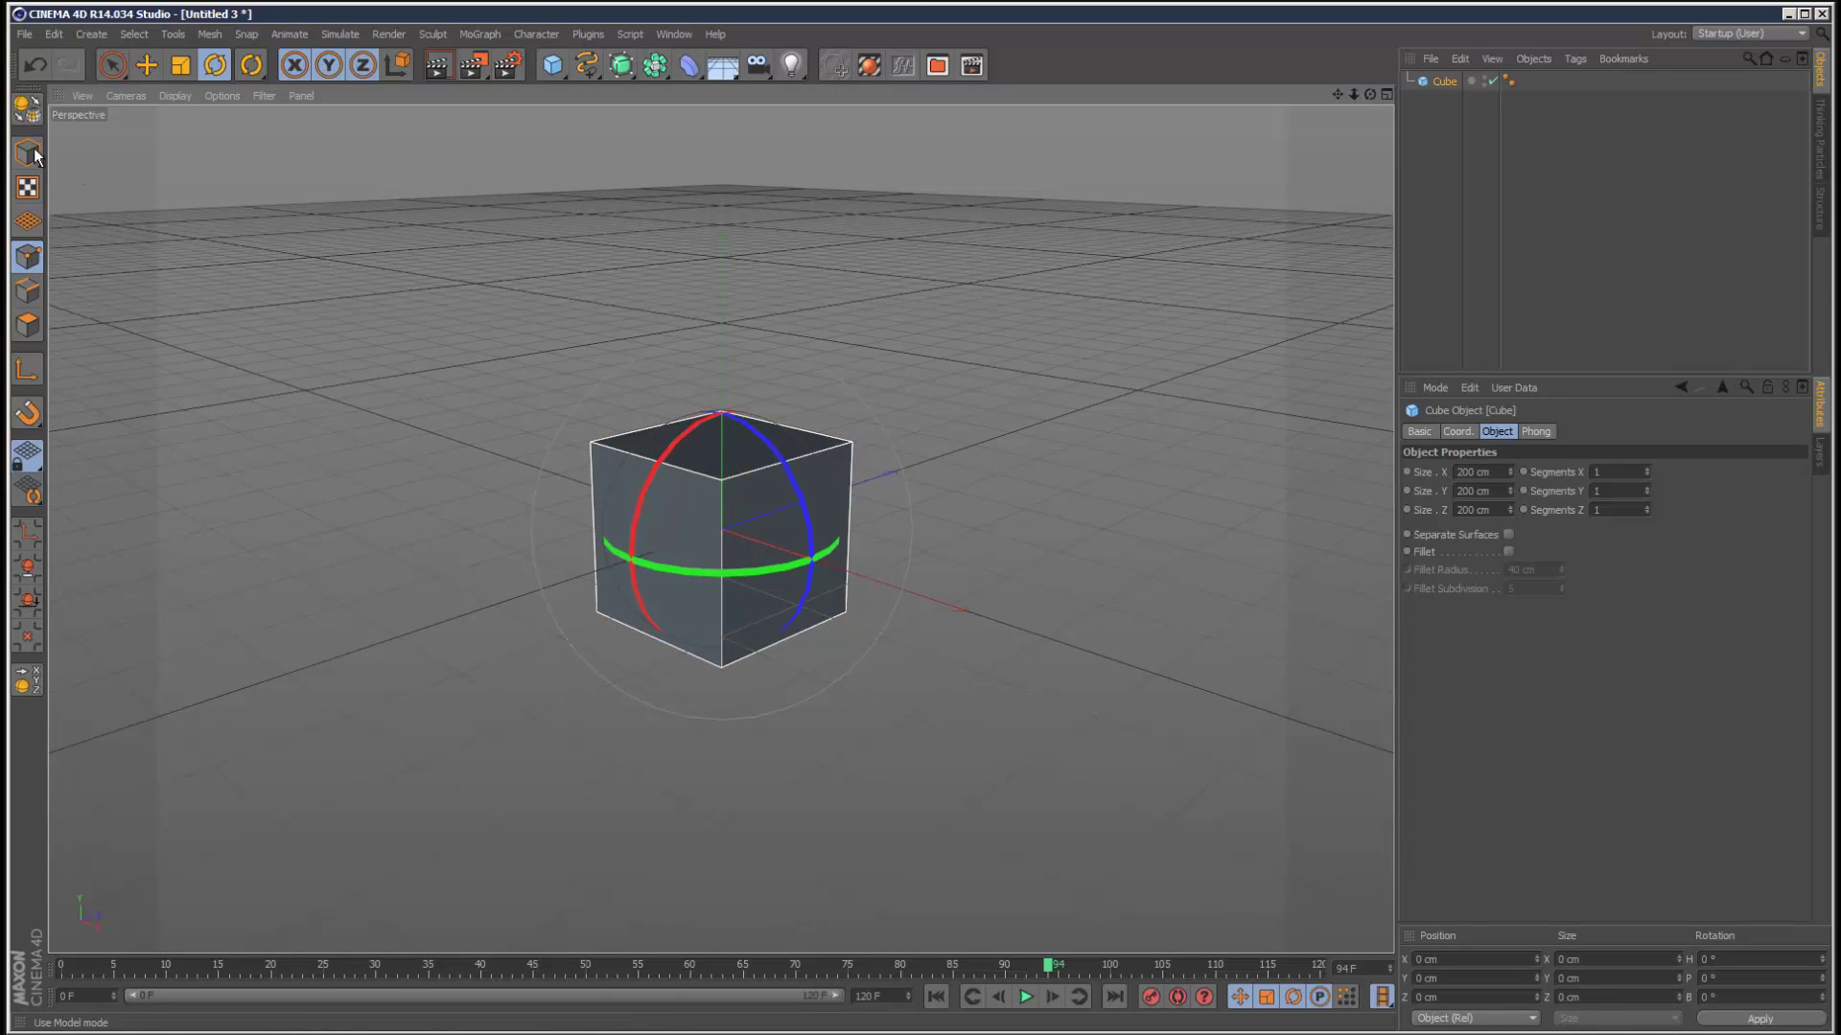
# Step: Convert the Cube to an editable polygon object in Points mode, with the timeline at frame 0
pyautogui.press('c')
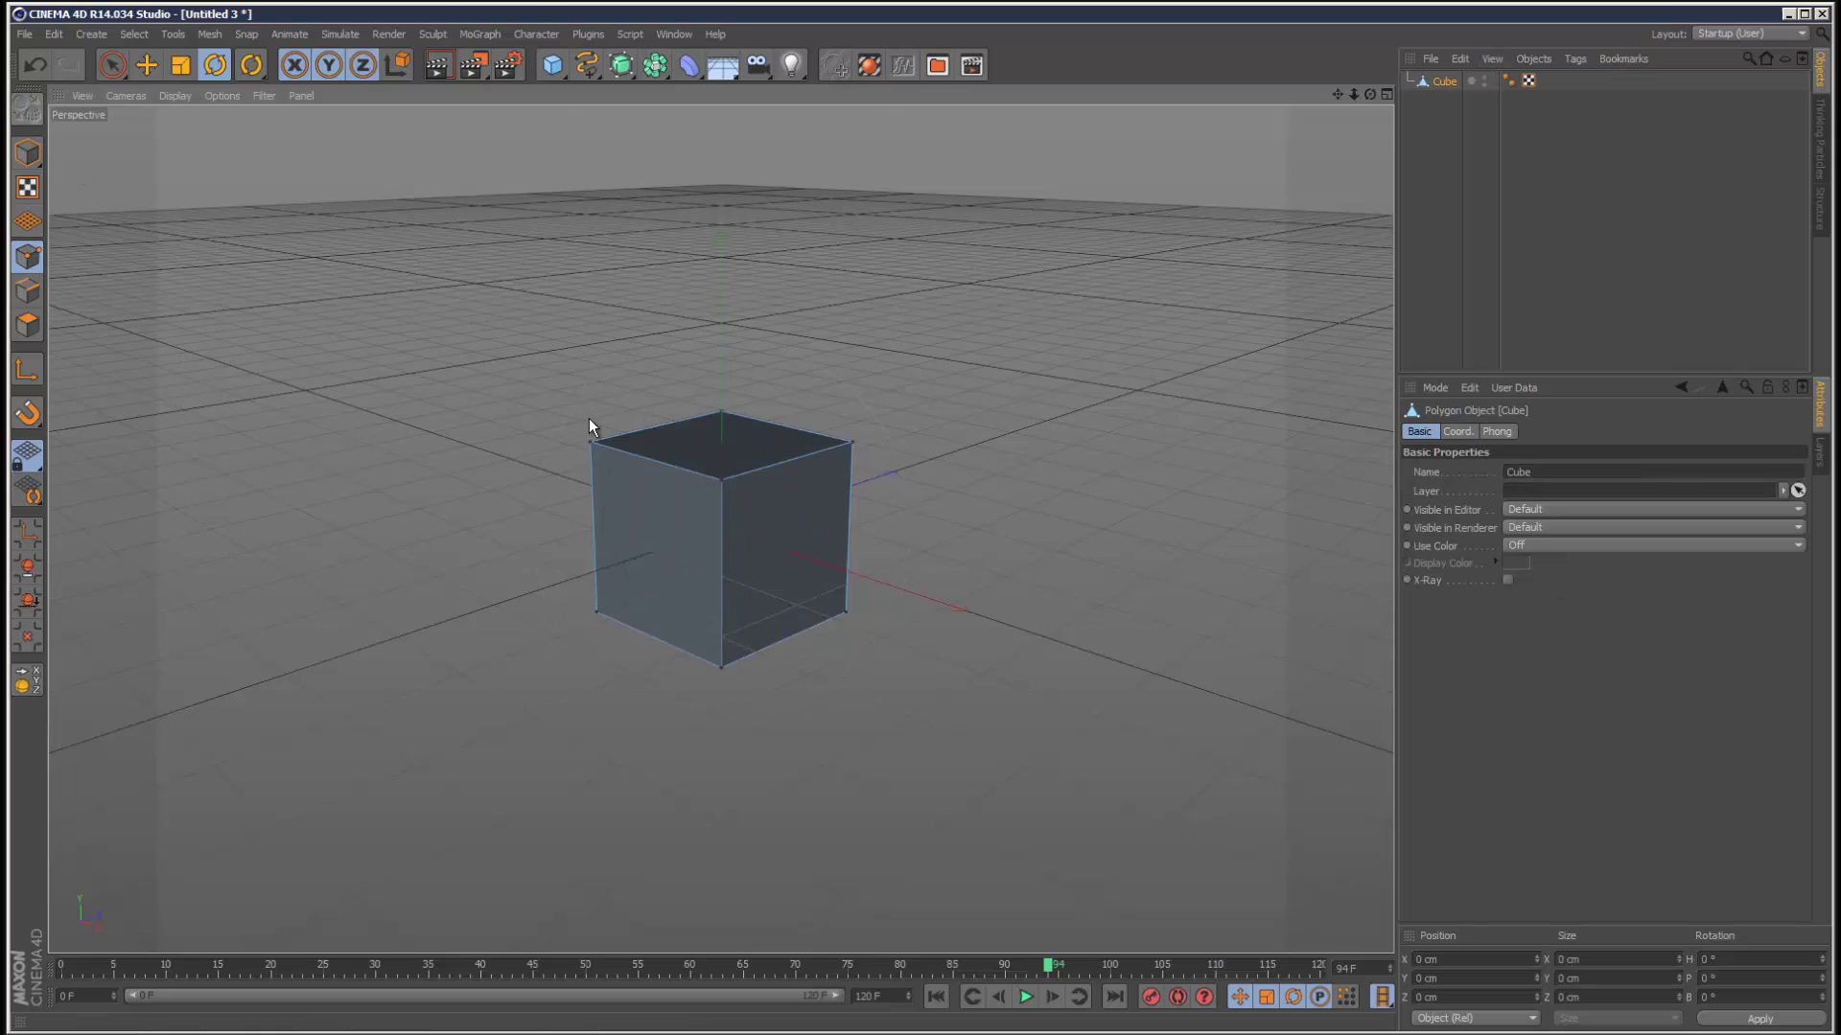
pyautogui.click(29, 326)
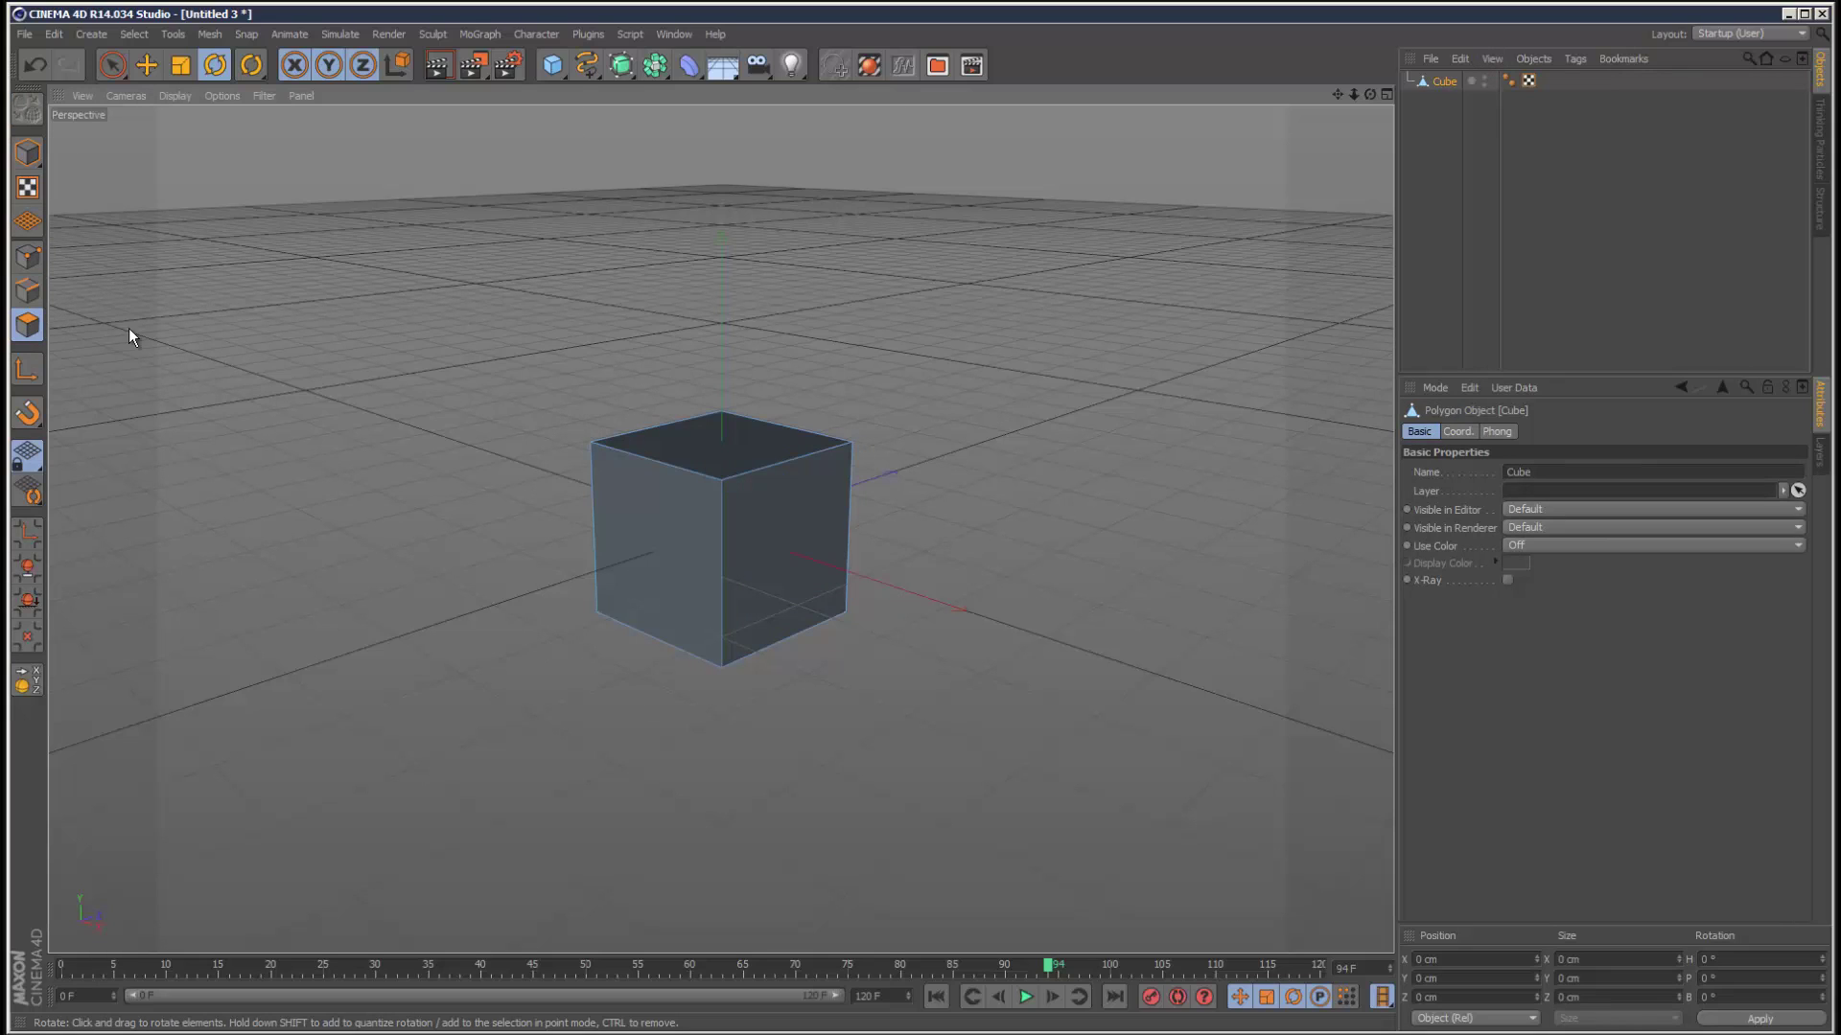
pyautogui.click(29, 257)
pyautogui.click(589, 441)
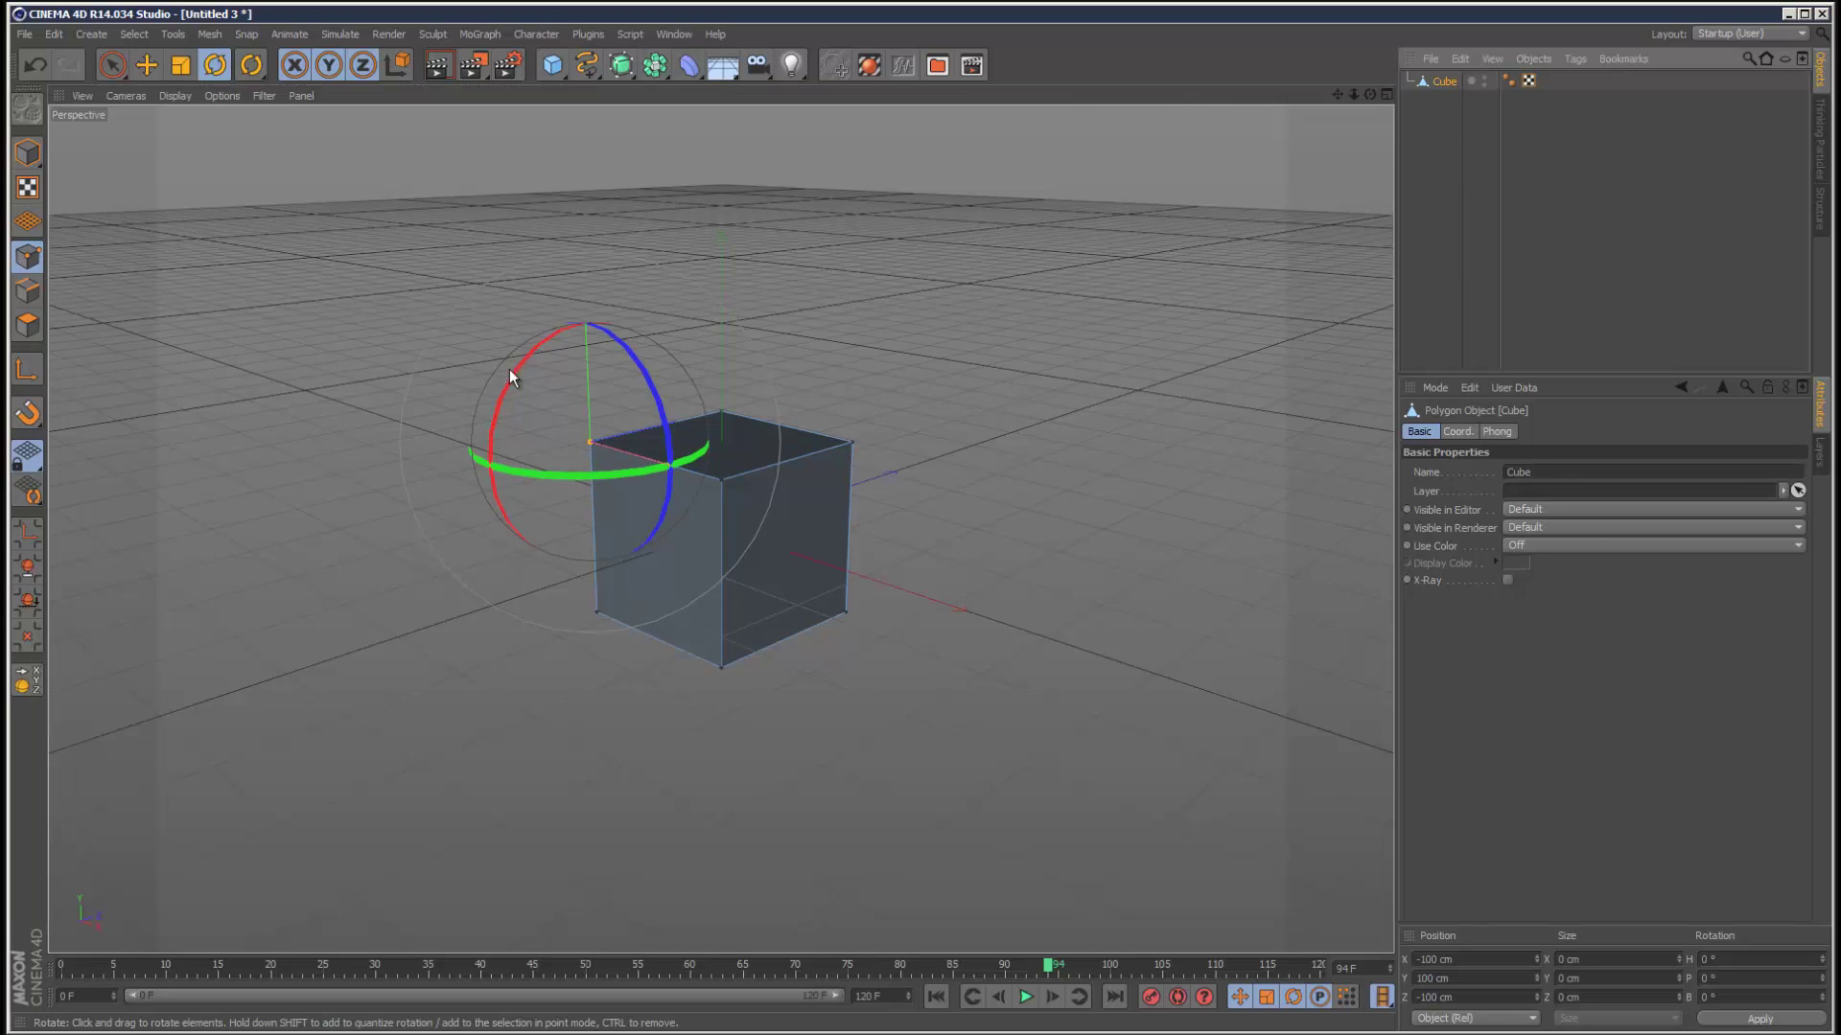
pyautogui.click(321, 710)
pyautogui.click(65, 964)
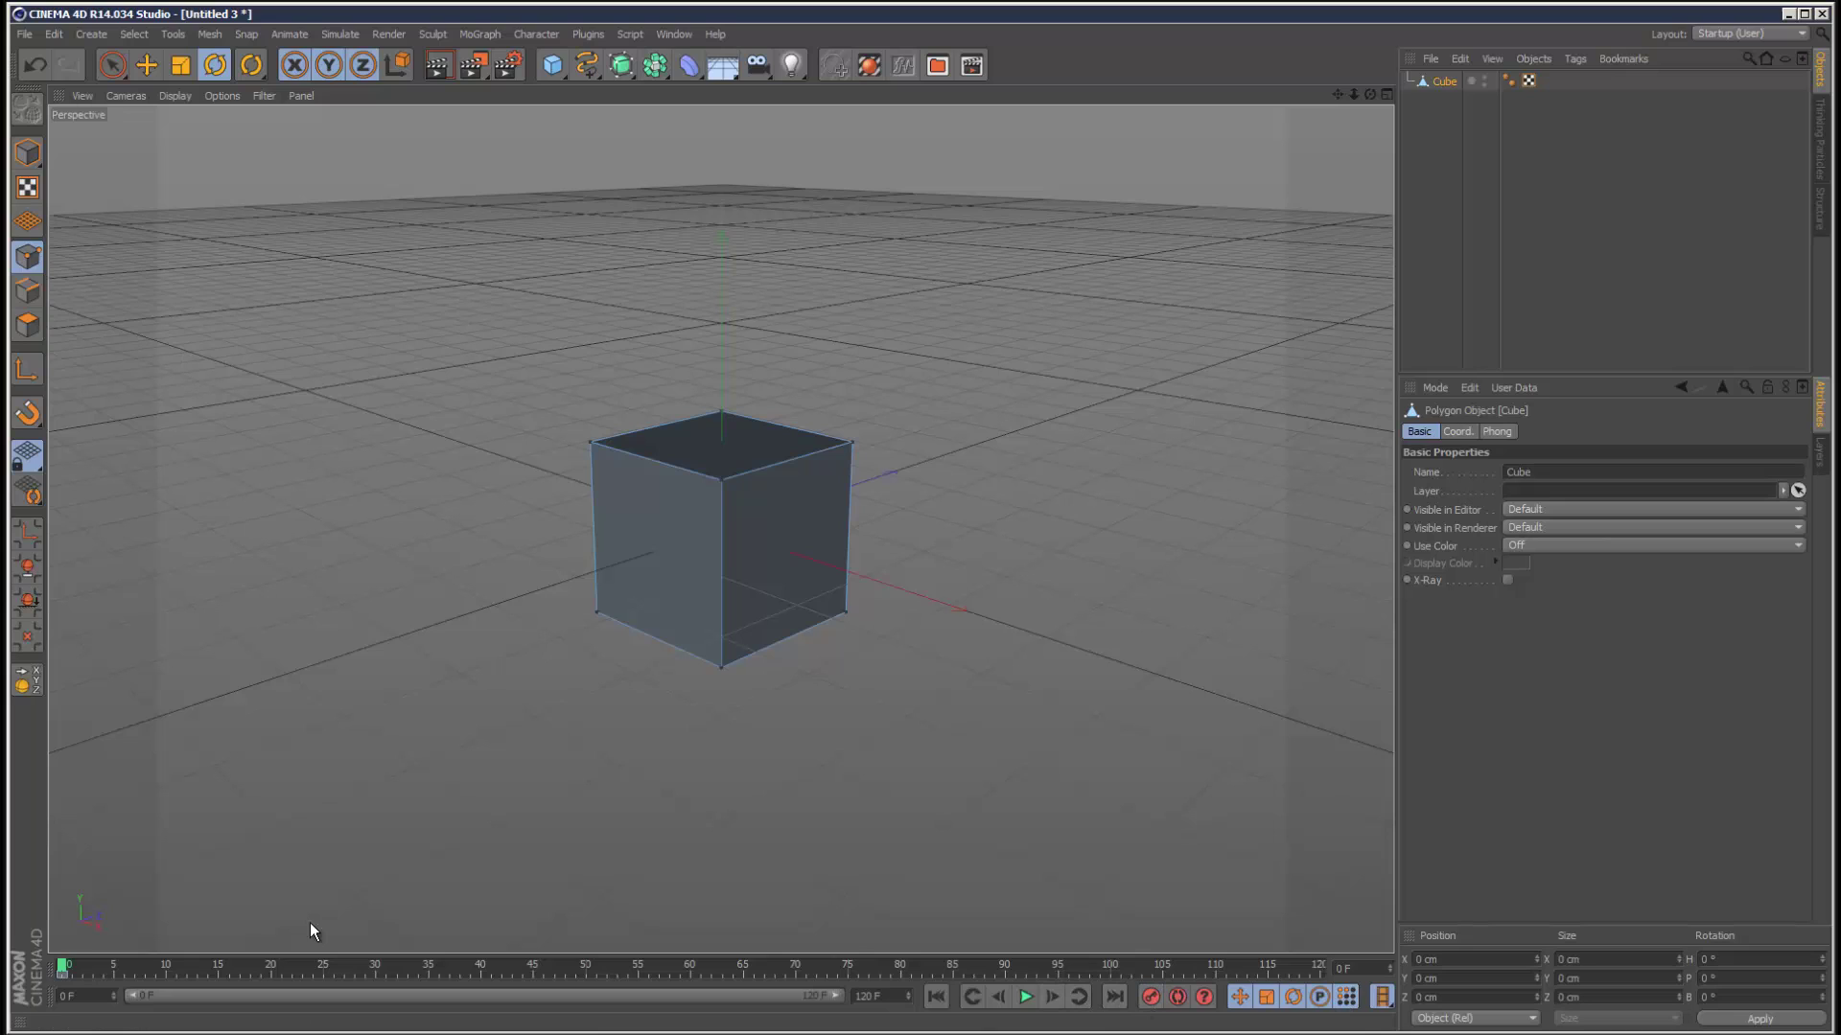
# Step: At frame 10, select the cube's four top points, including hidden ones, and scale them inward
pyautogui.moveTo(185, 966); pyautogui.dragTo(165, 966)
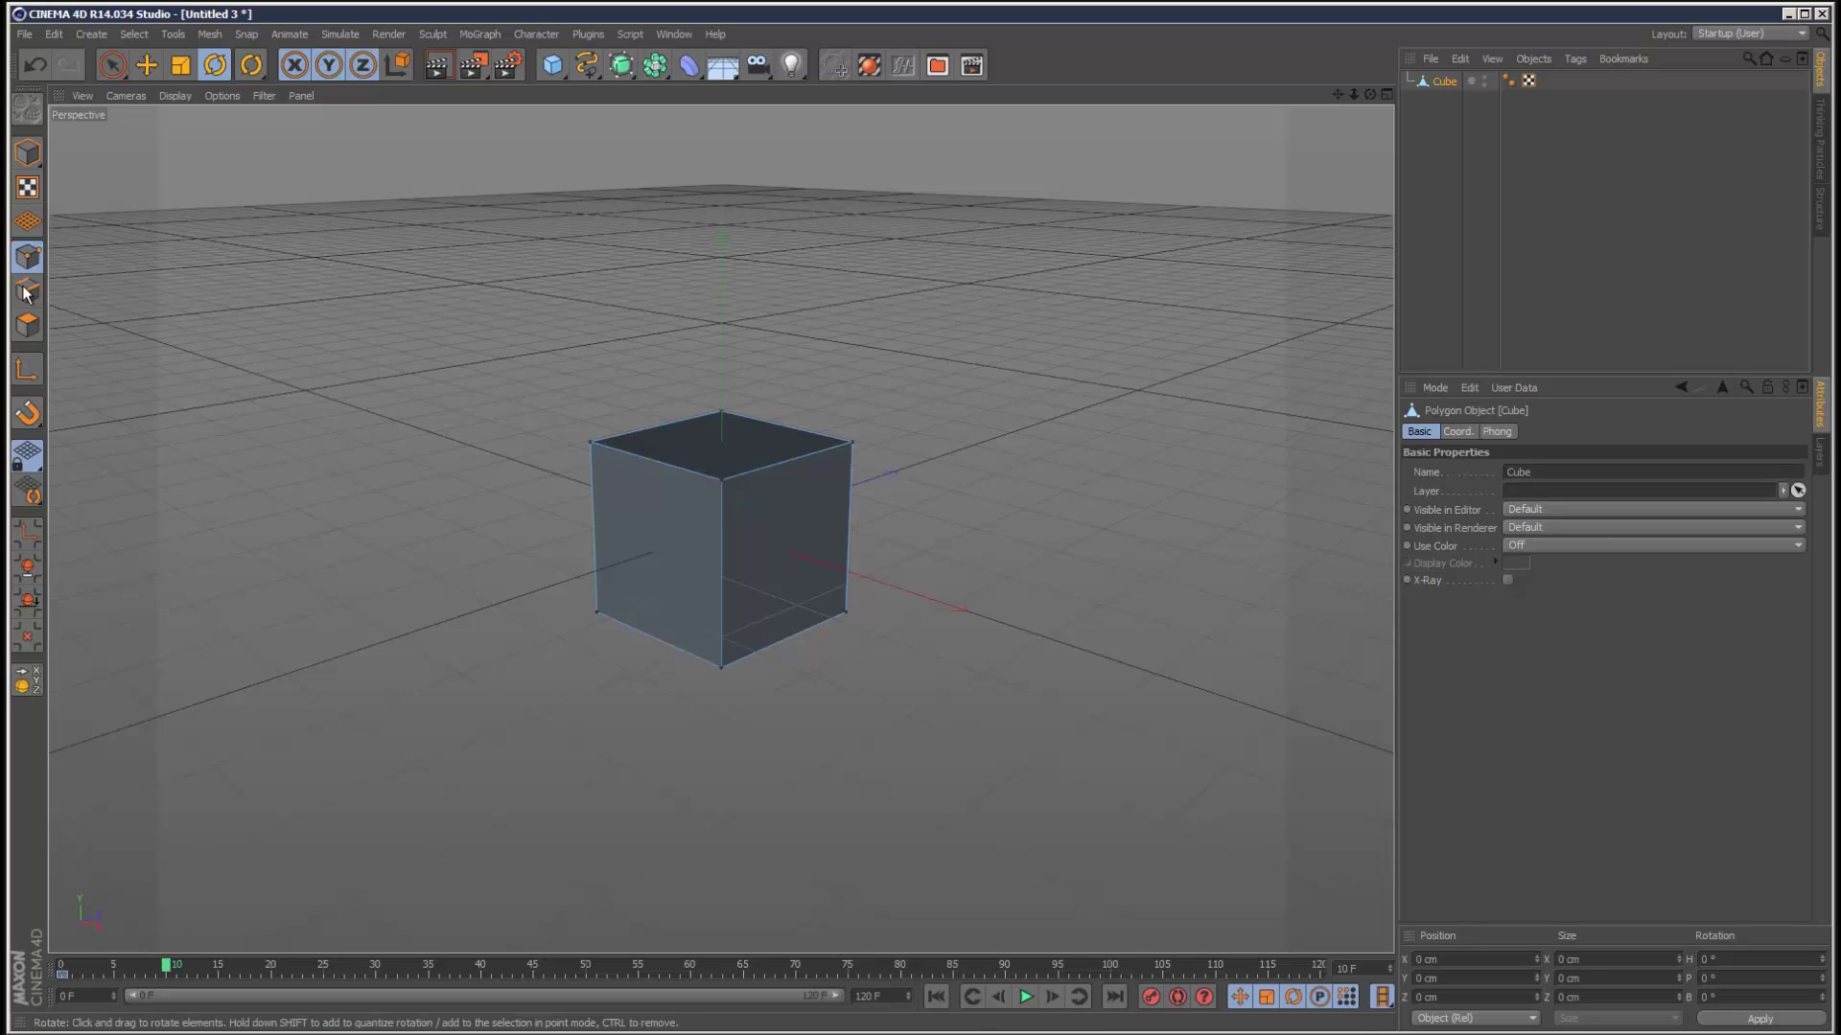
pyautogui.click(112, 64)
pyautogui.click(191, 125)
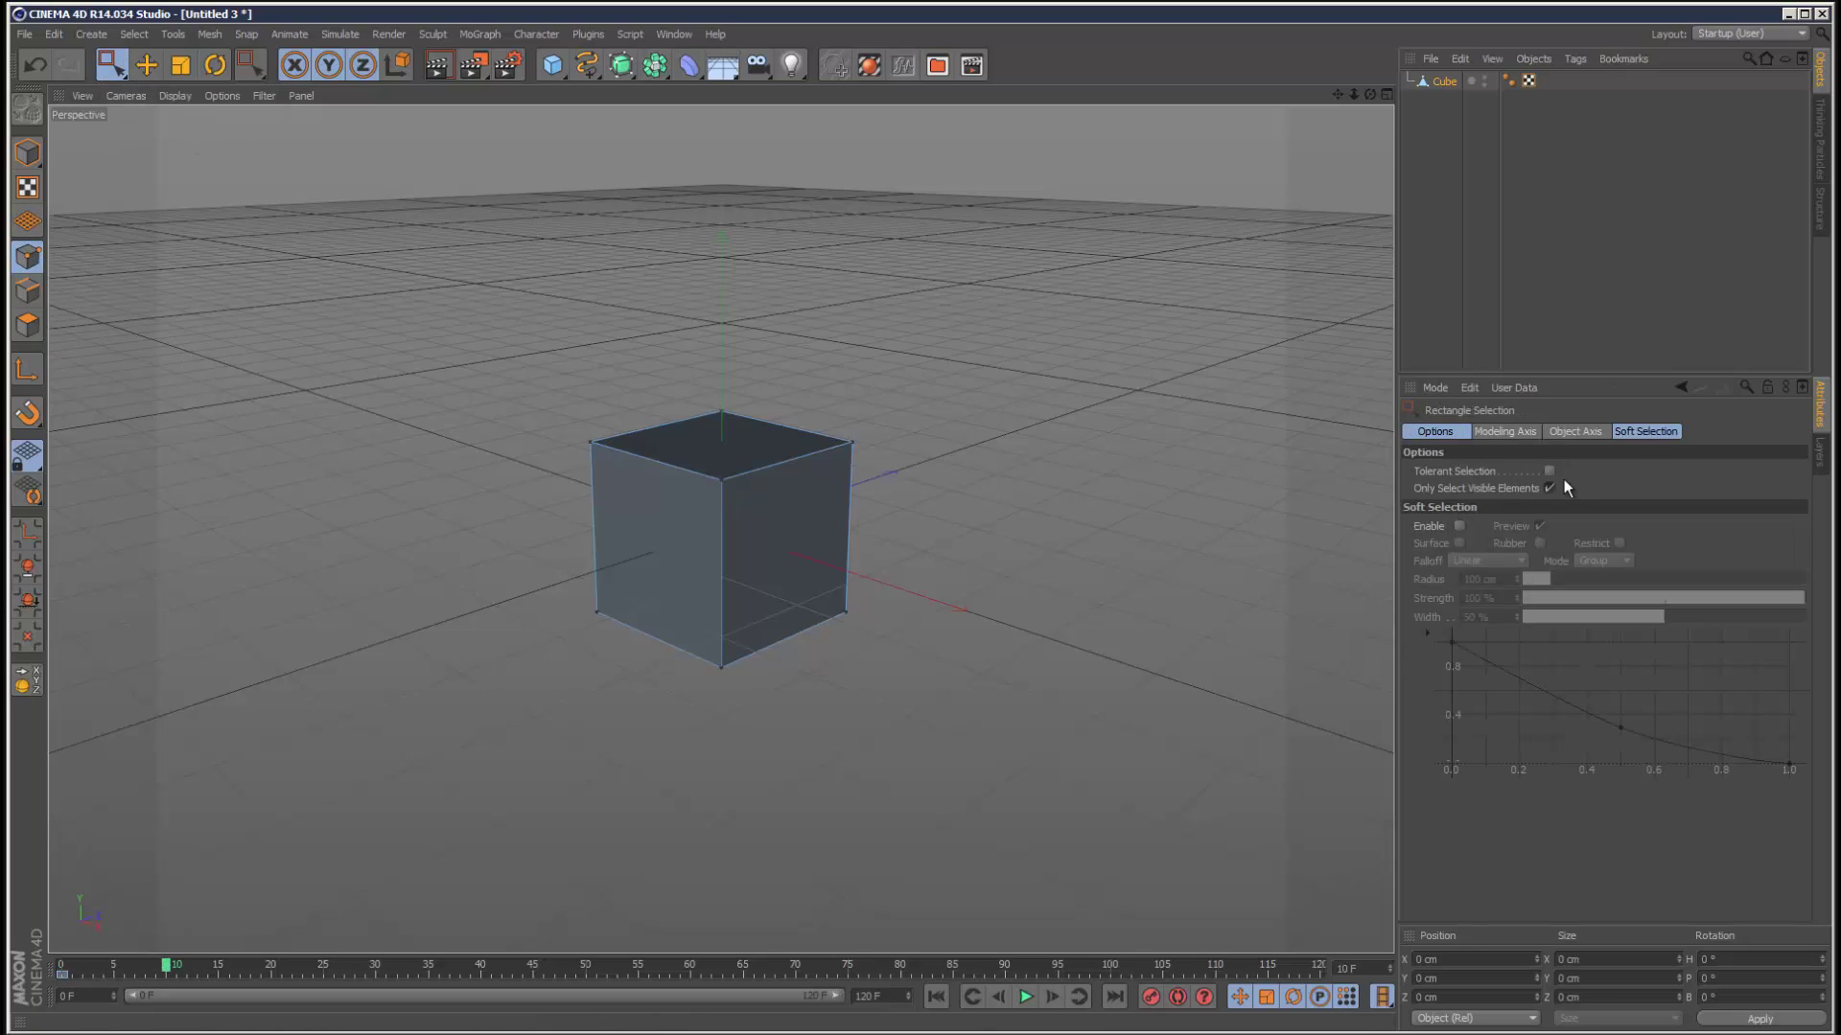
pyautogui.click(1549, 488)
pyautogui.moveTo(527, 357); pyautogui.dragTo(883, 495)
pyautogui.press('t')
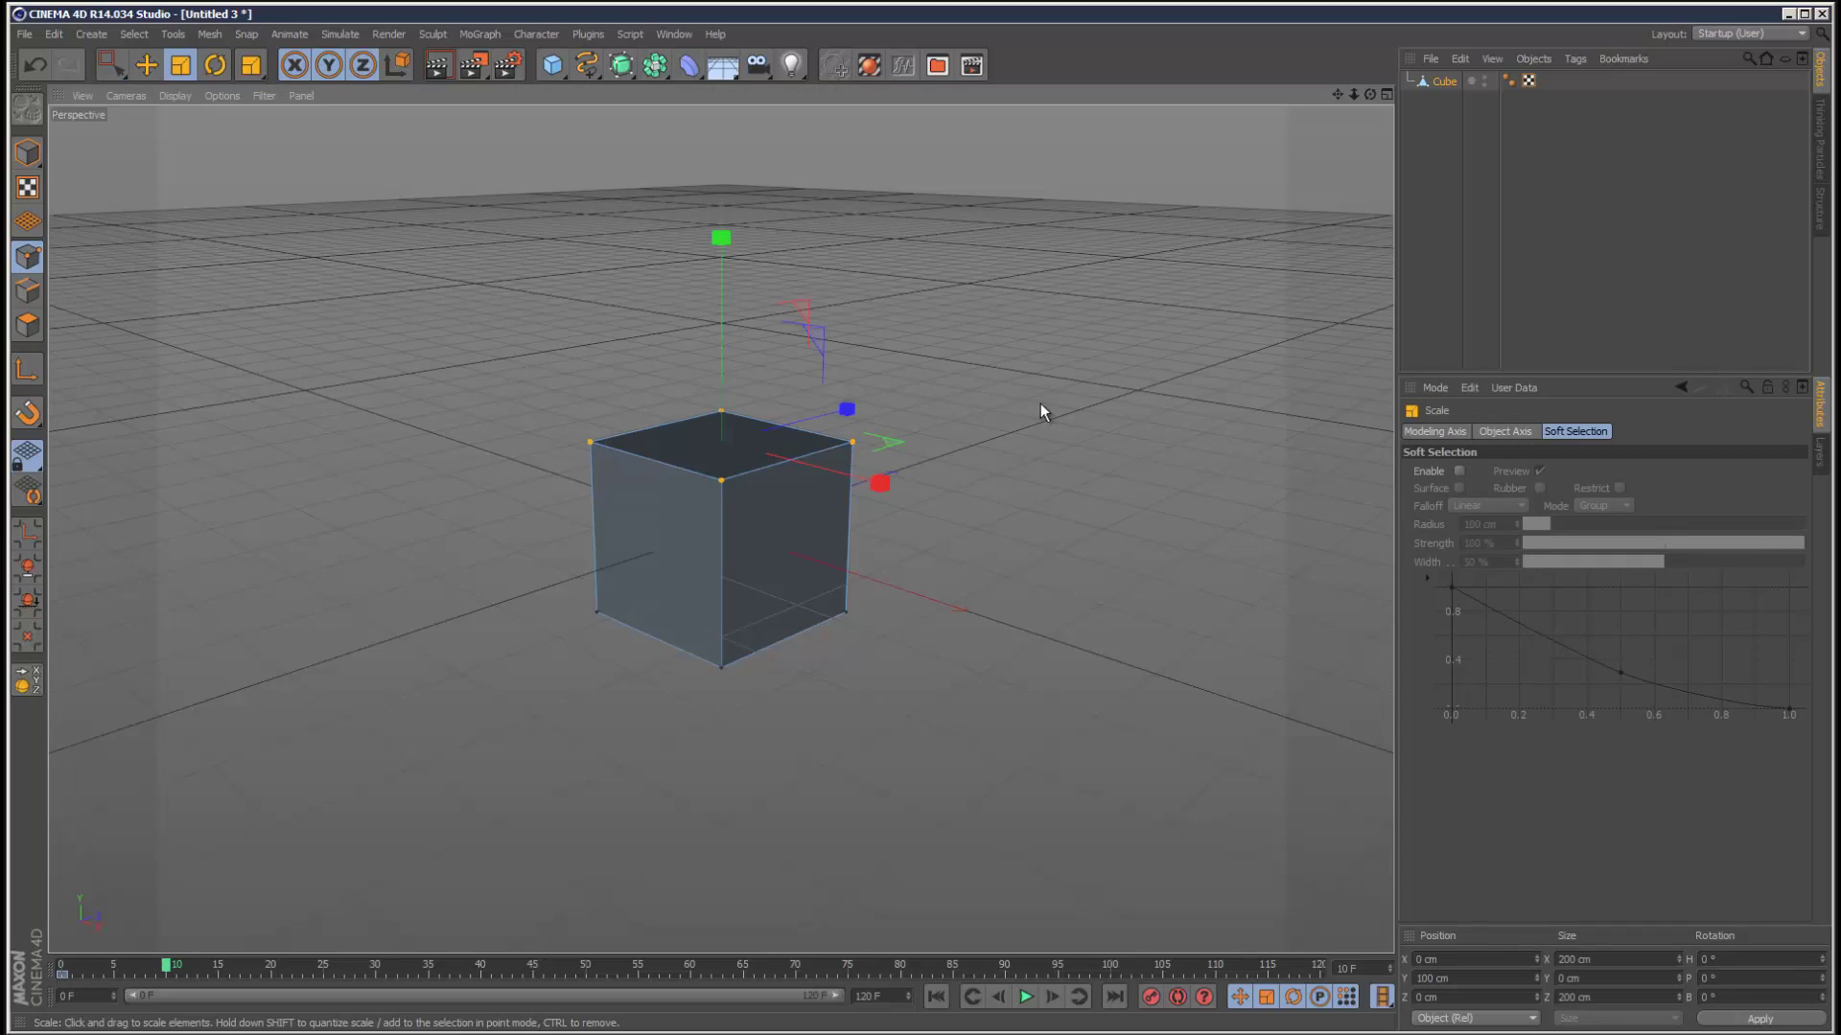
pyautogui.moveTo(1043, 406); pyautogui.dragTo(550, 389)
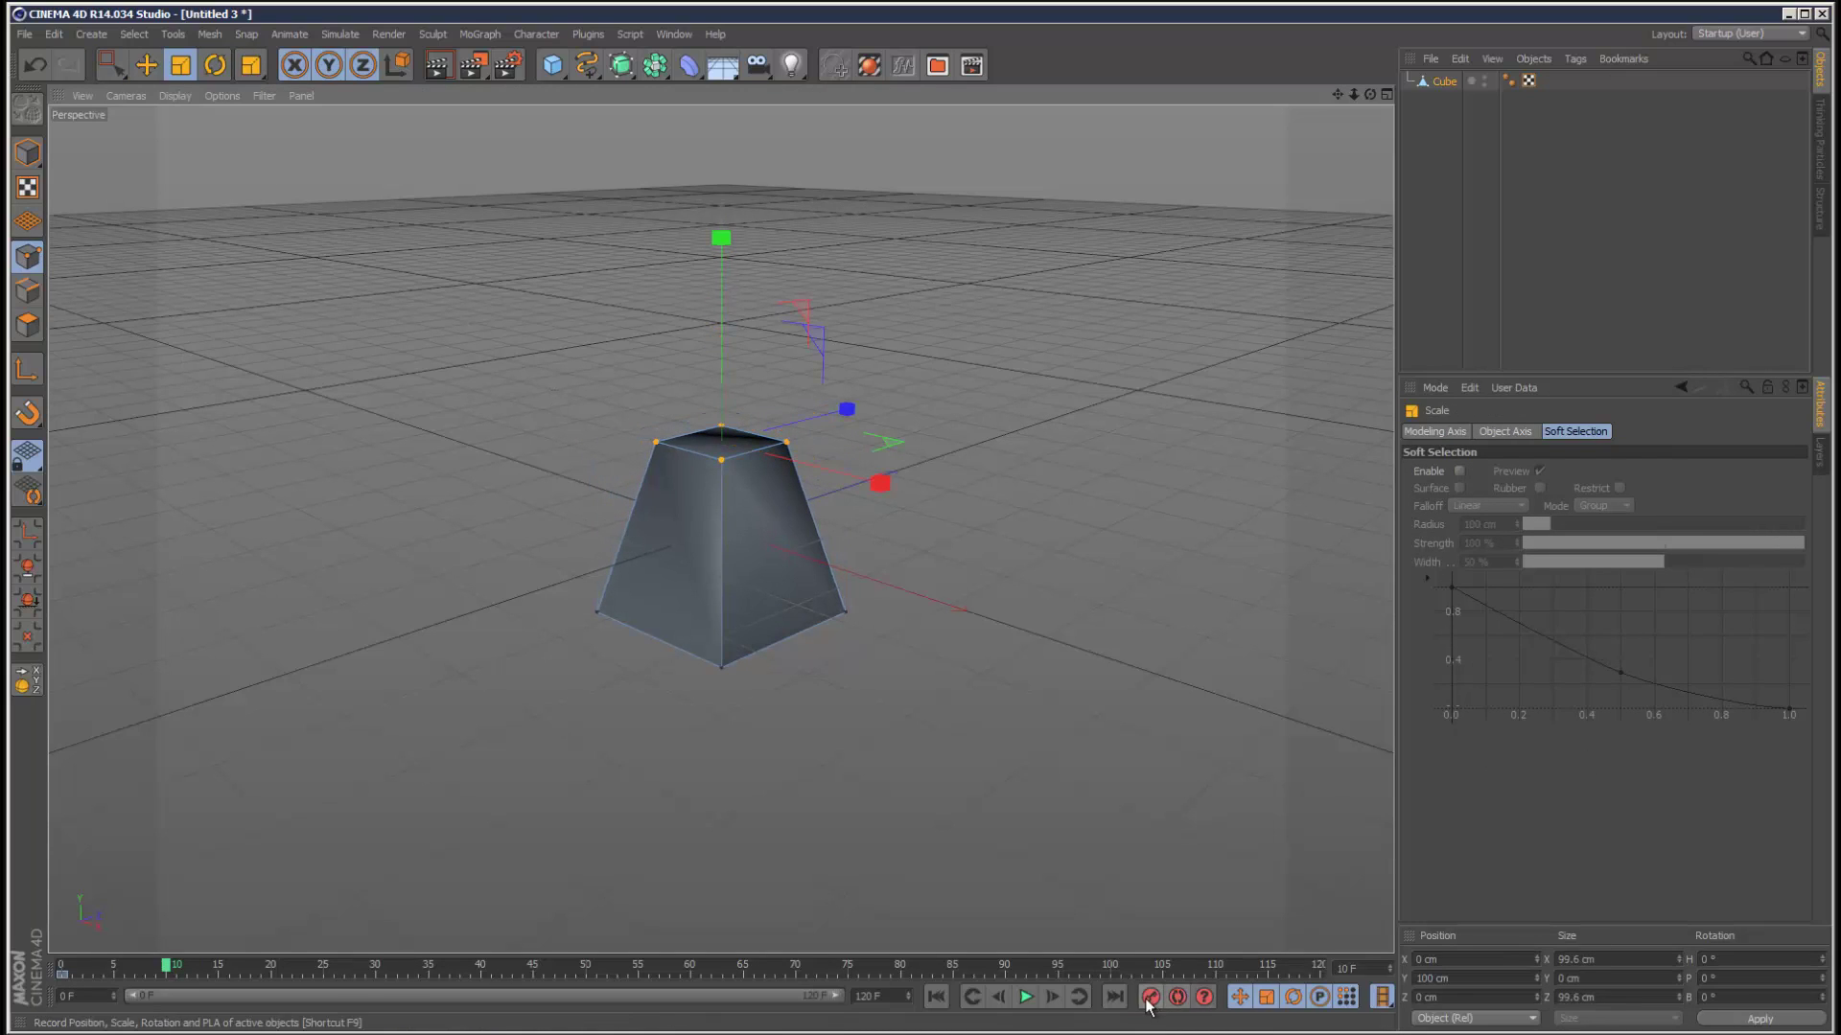
# Step: Pose the top points at frames 20 and 30, shrinking them to 78.196 cm into a pyramid
pyautogui.moveTo(168, 966)
pyautogui.mouseDown()
pyautogui.moveTo(46, 974)
pyautogui.moveTo(170, 971)
pyautogui.moveTo(91, 978)
pyautogui.moveTo(269, 997)
pyautogui.mouseUp()
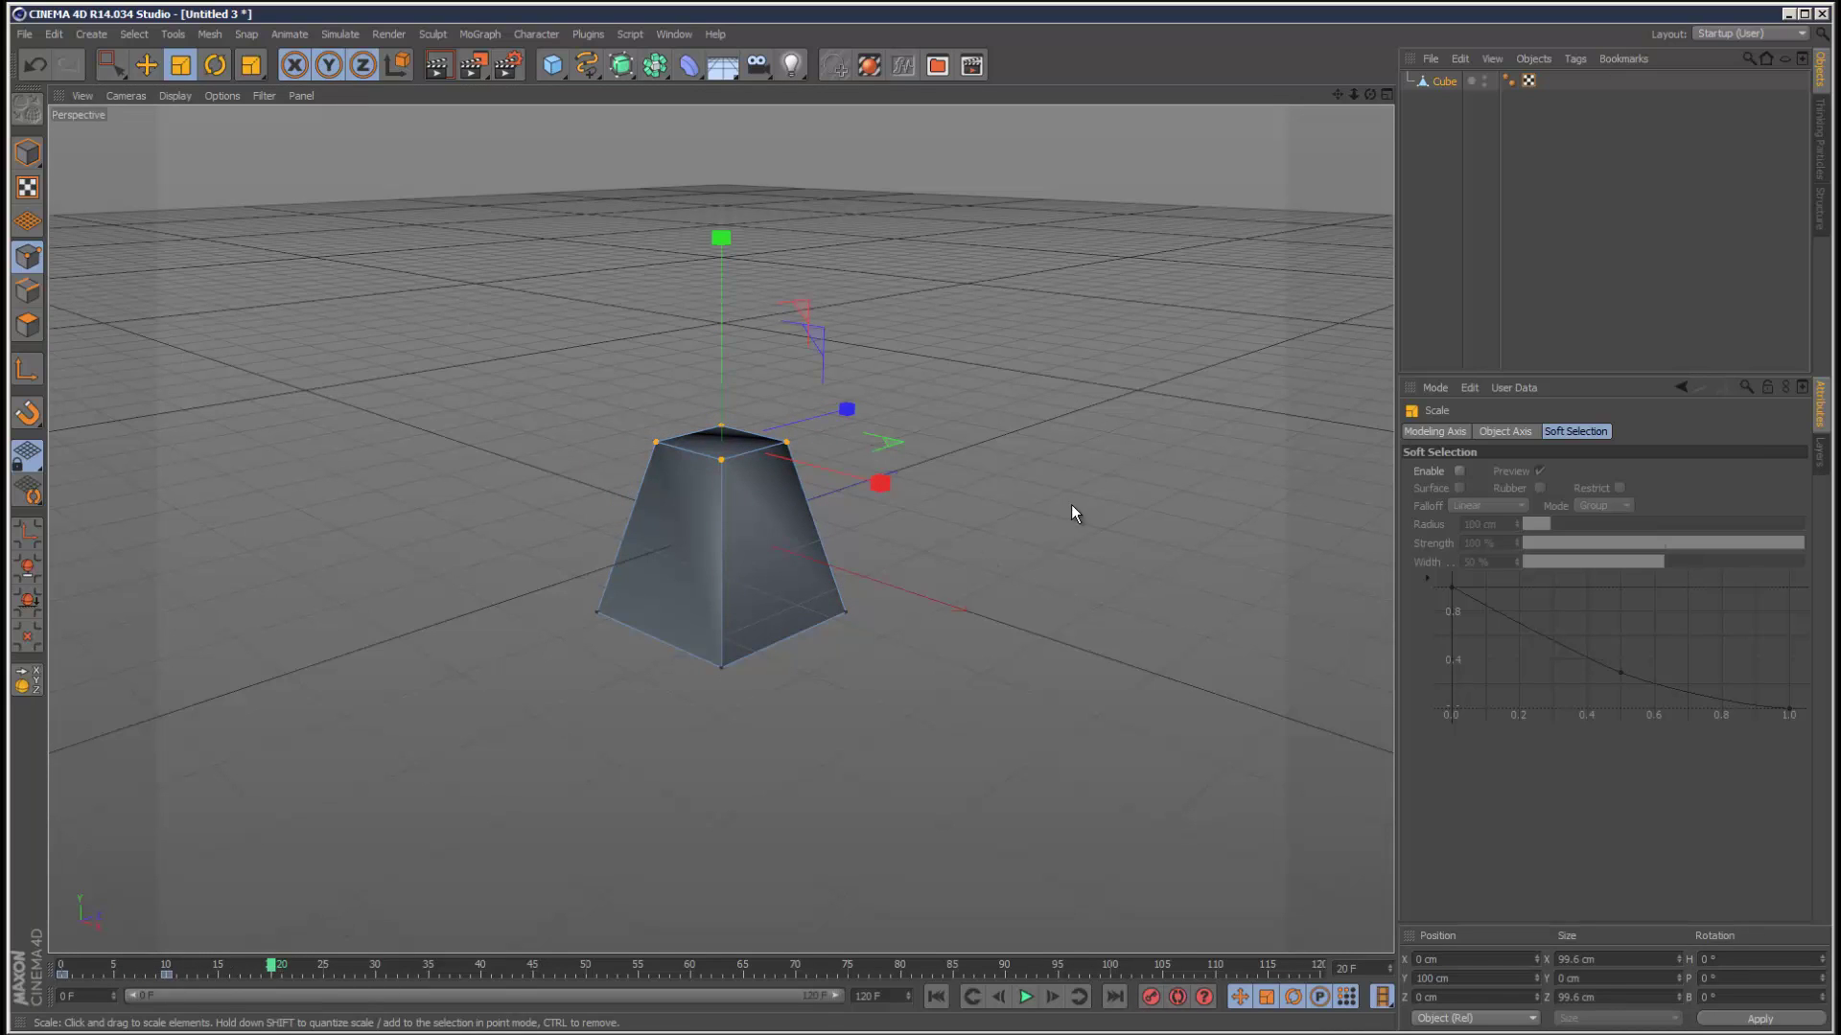
pyautogui.moveTo(1155, 516); pyautogui.dragTo(959, 637)
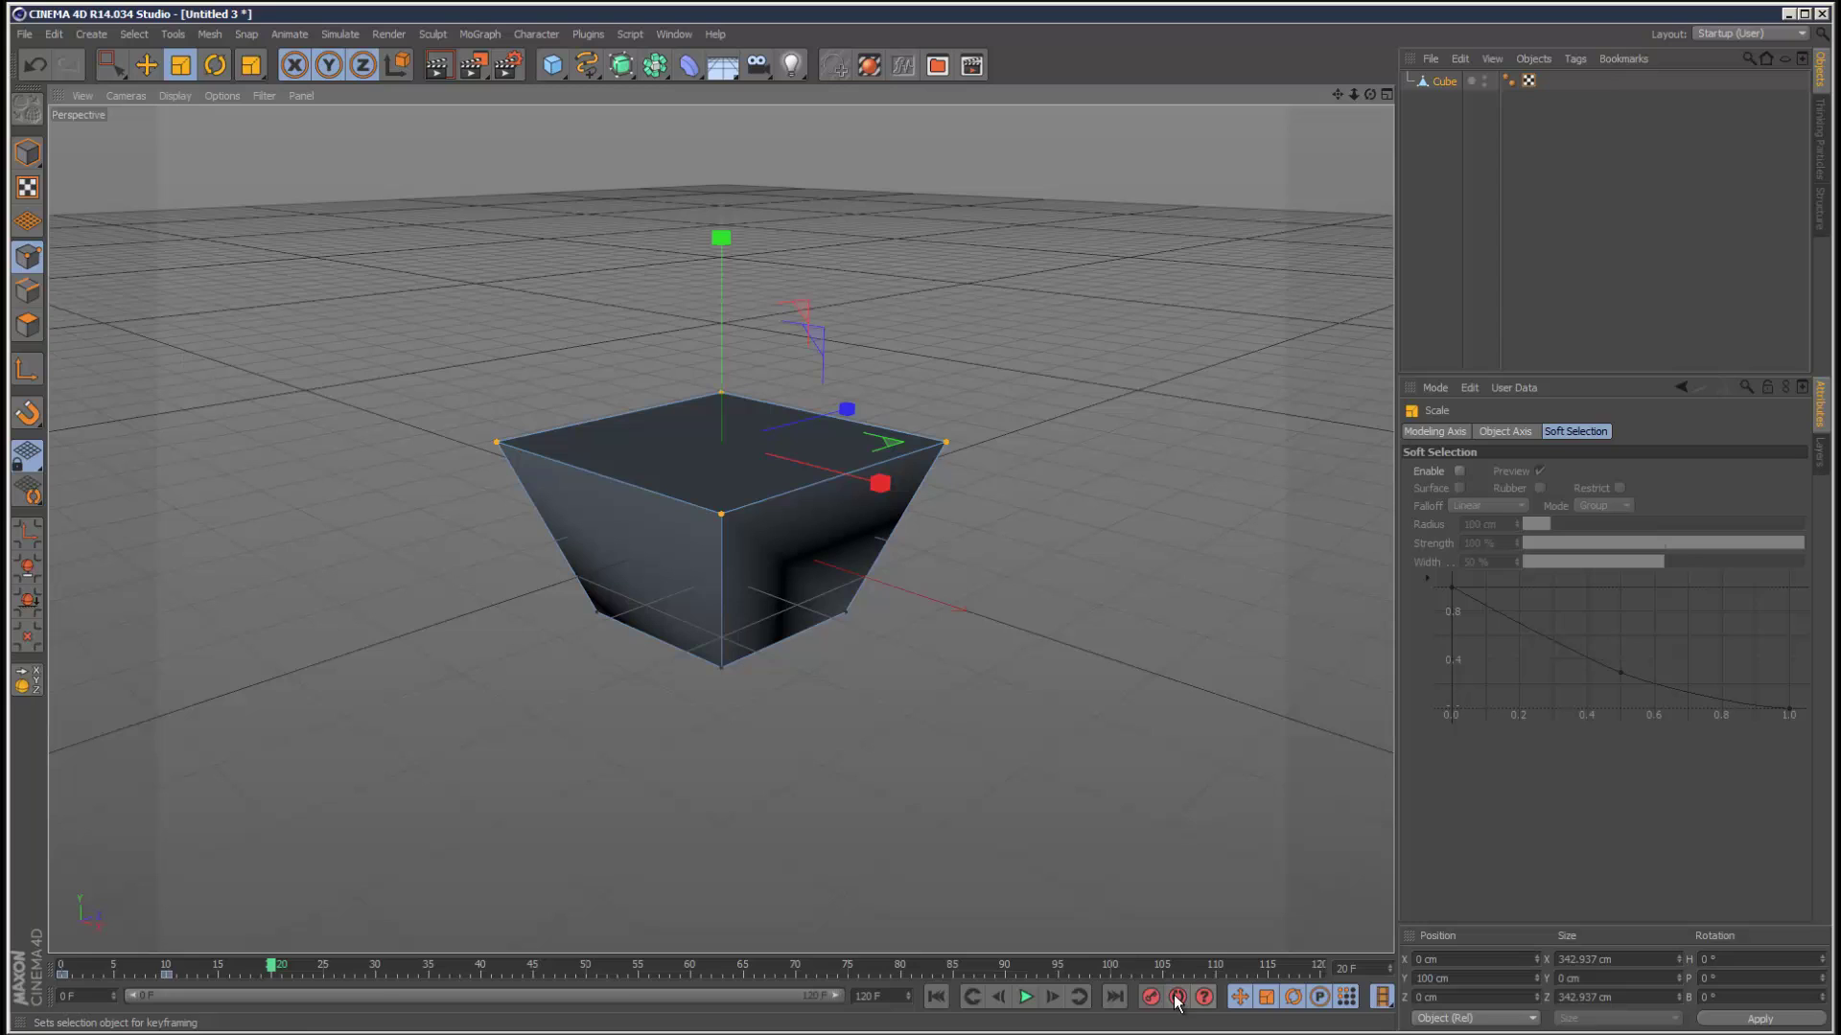
pyautogui.moveTo(276, 967); pyautogui.dragTo(379, 972)
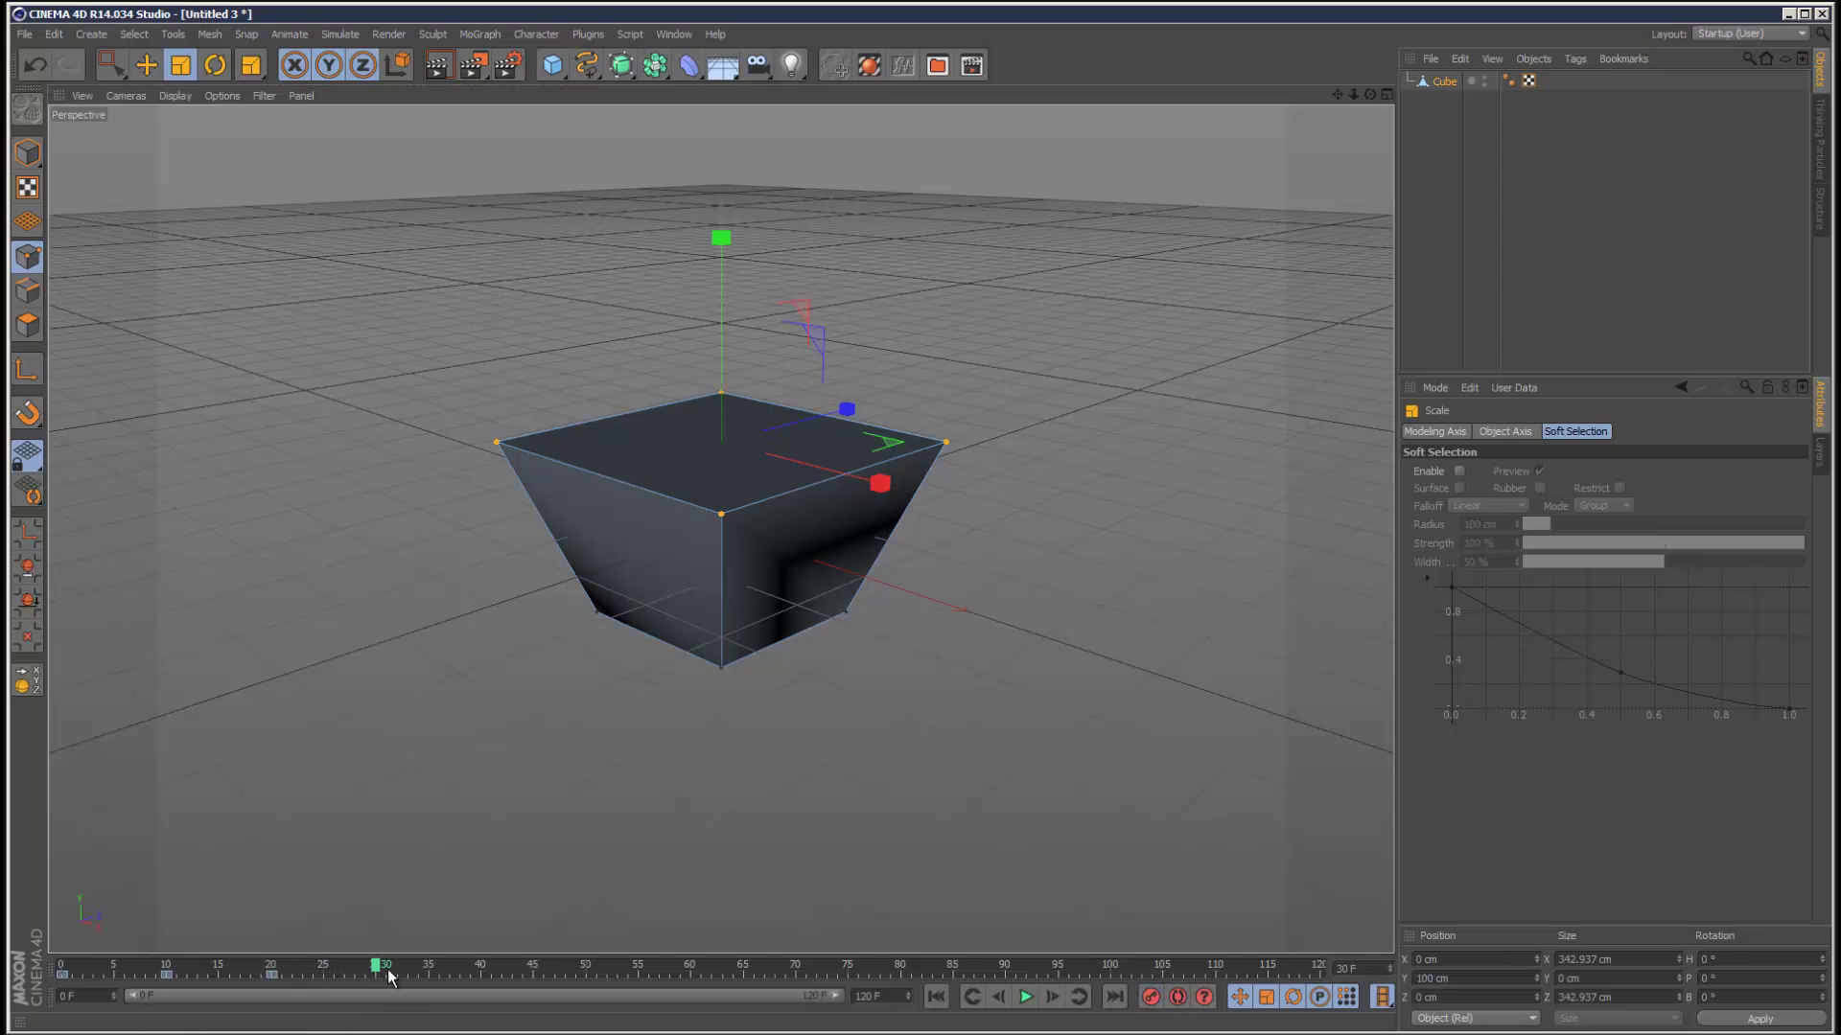
pyautogui.moveTo(991, 529); pyautogui.dragTo(821, 611)
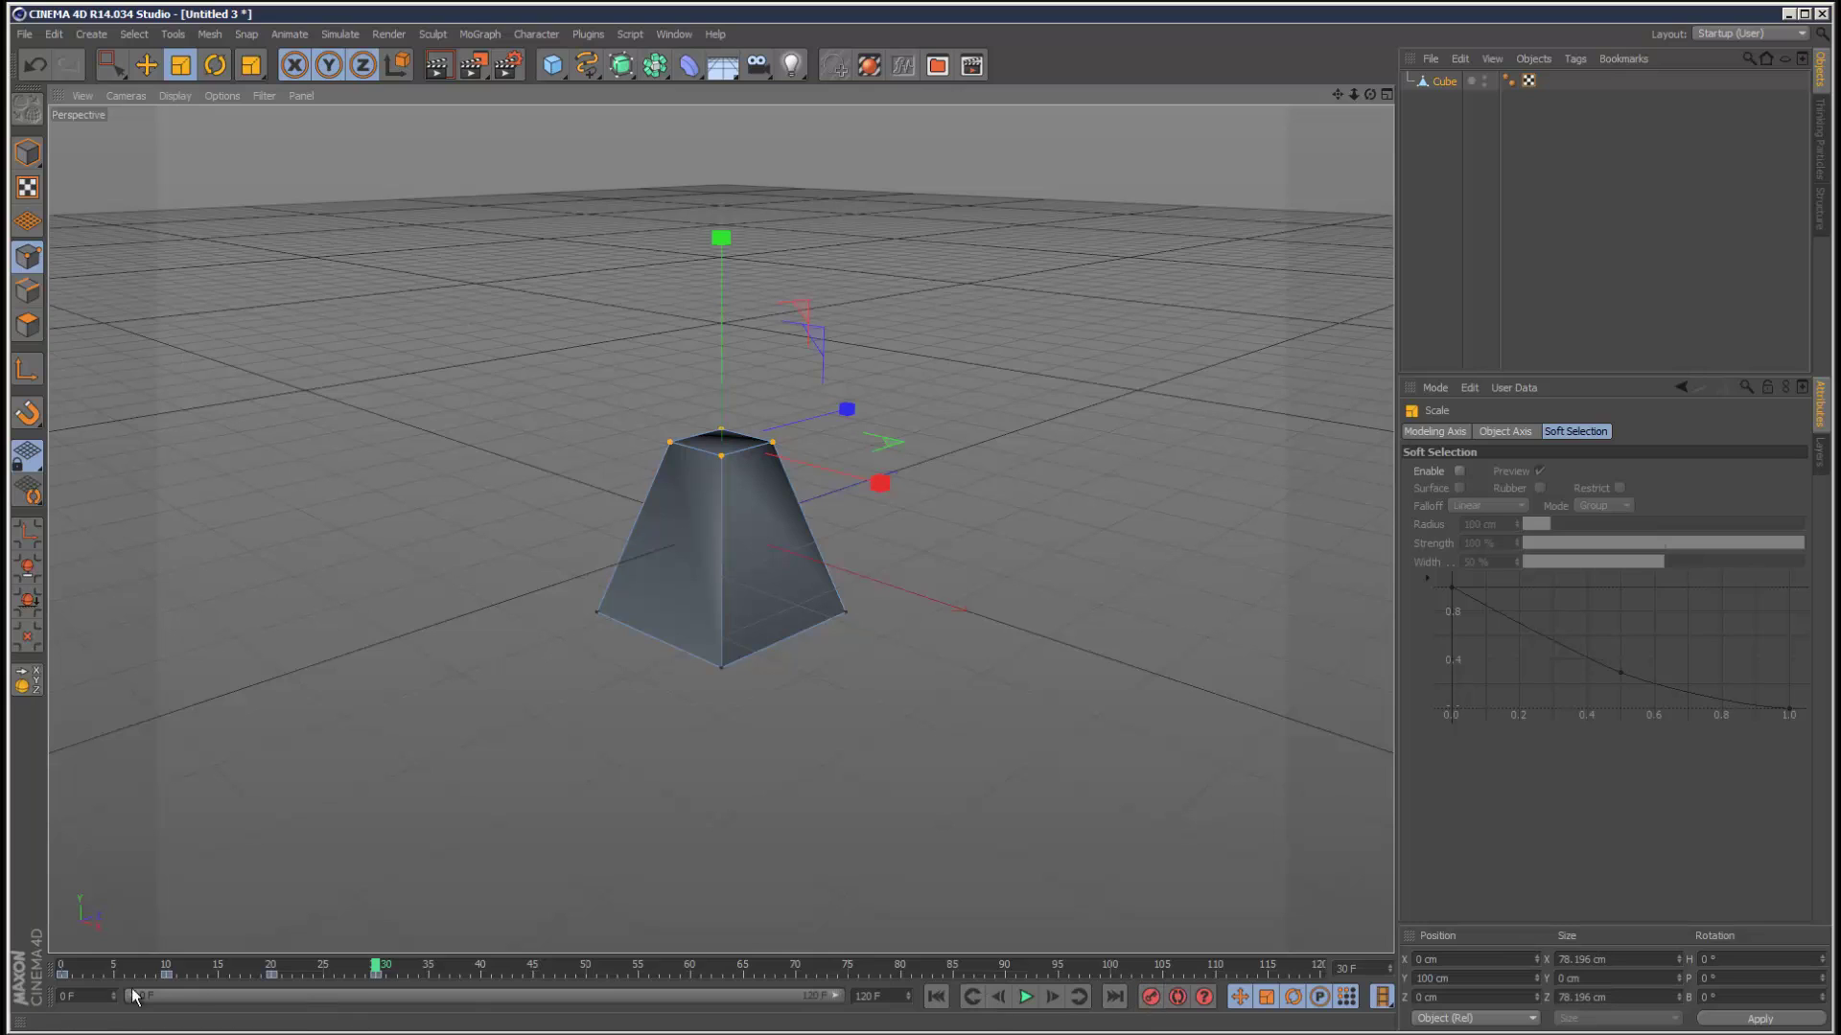
# Step: Rewind to frame 0 and play back the cube's tapering animation
pyautogui.click(78, 975)
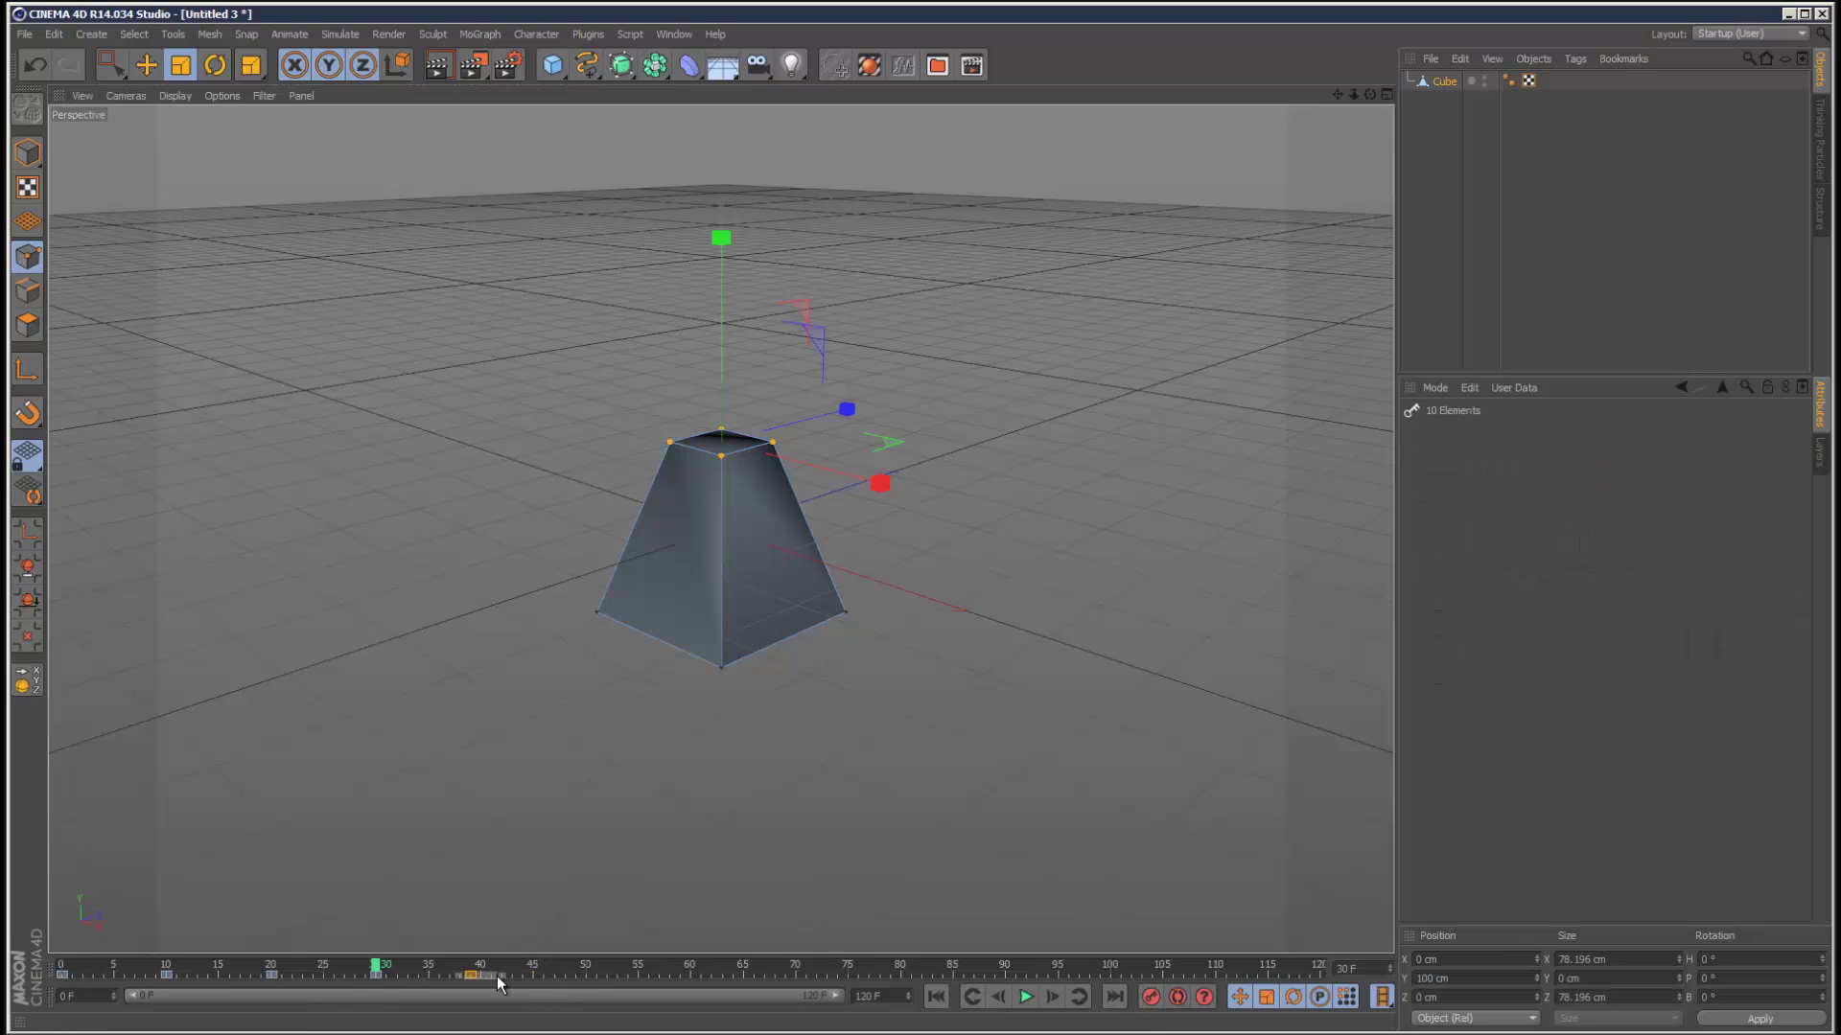
pyautogui.click(575, 967)
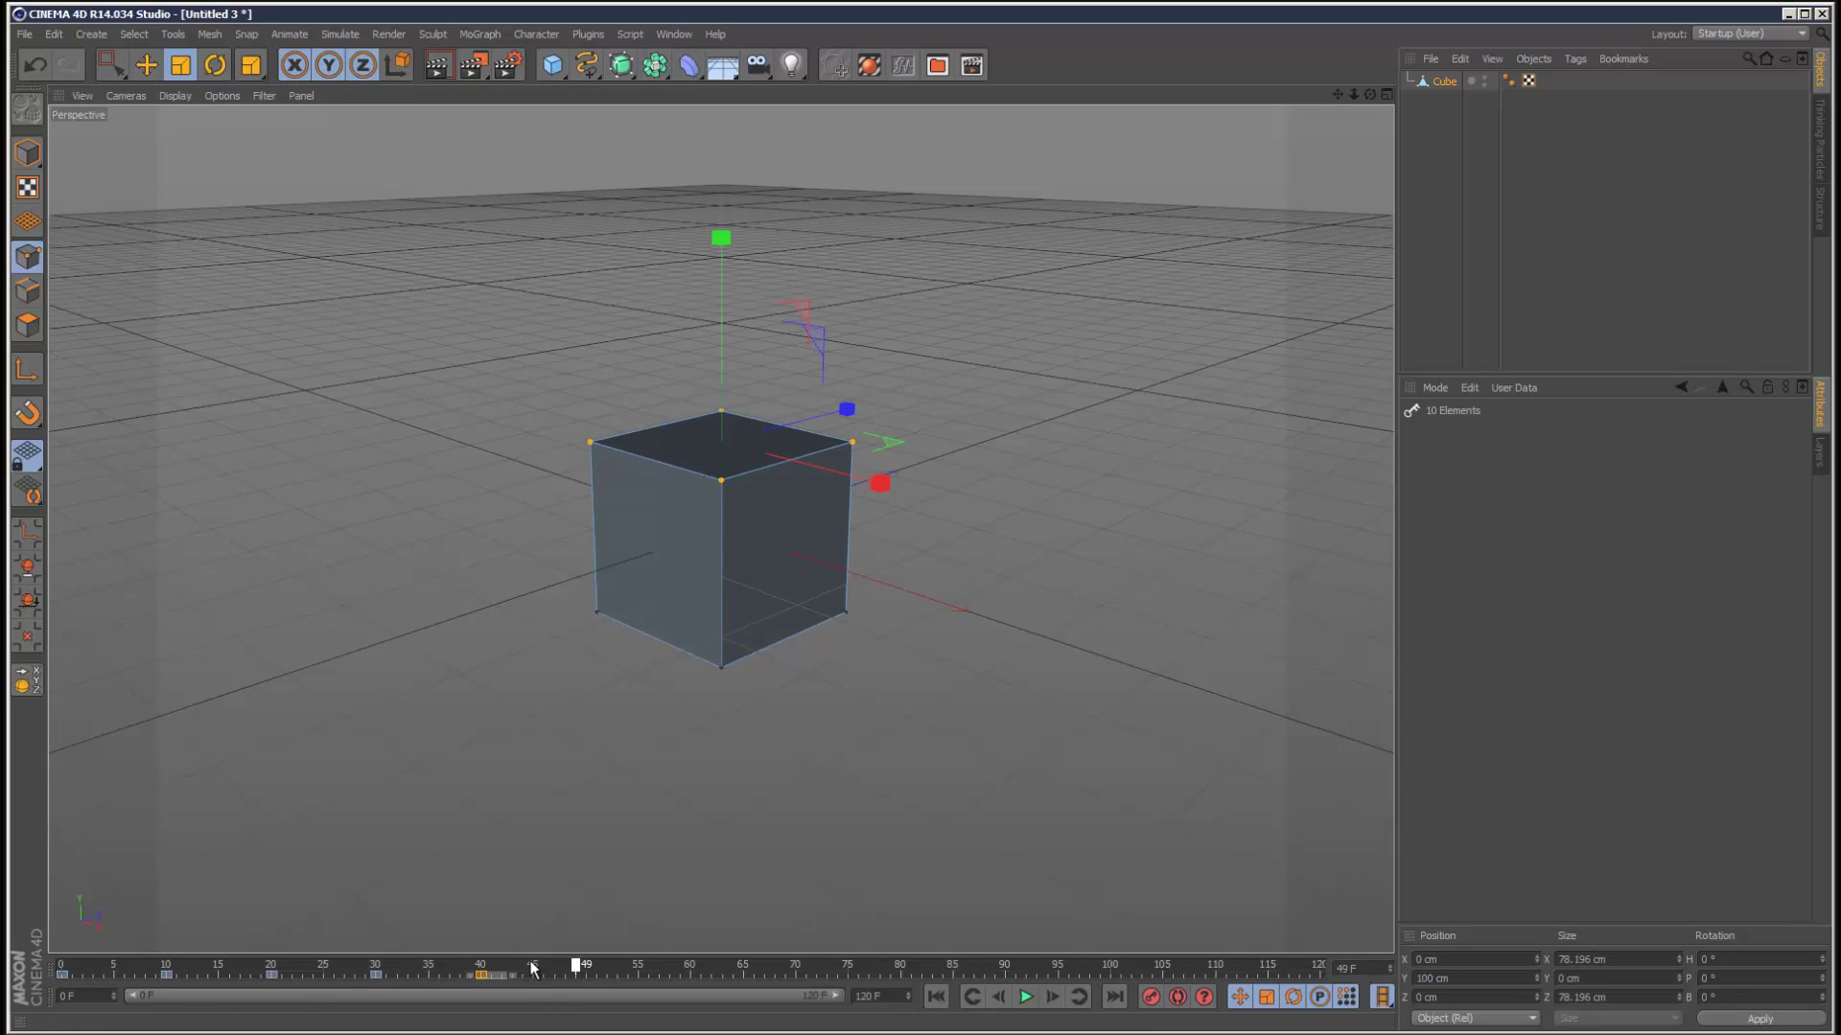
pyautogui.moveTo(532, 968); pyautogui.dragTo(62, 968)
pyautogui.click(1575, 230)
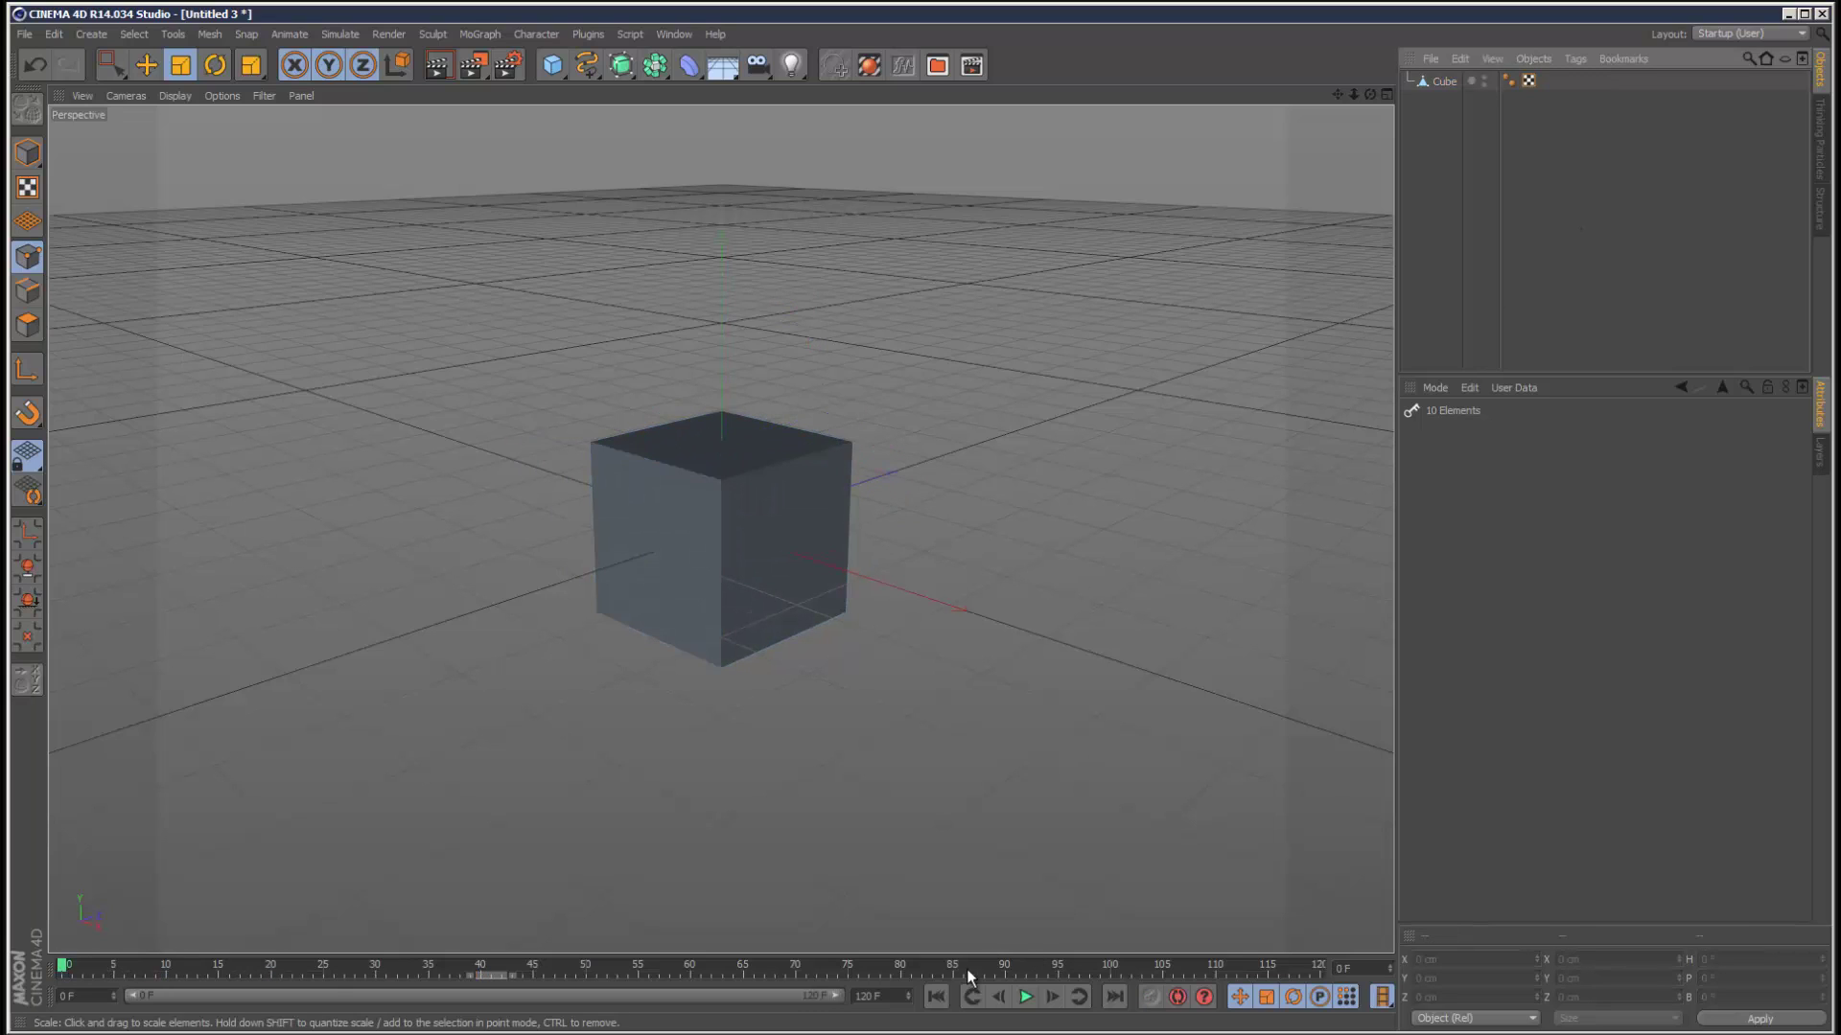
pyautogui.click(1026, 997)
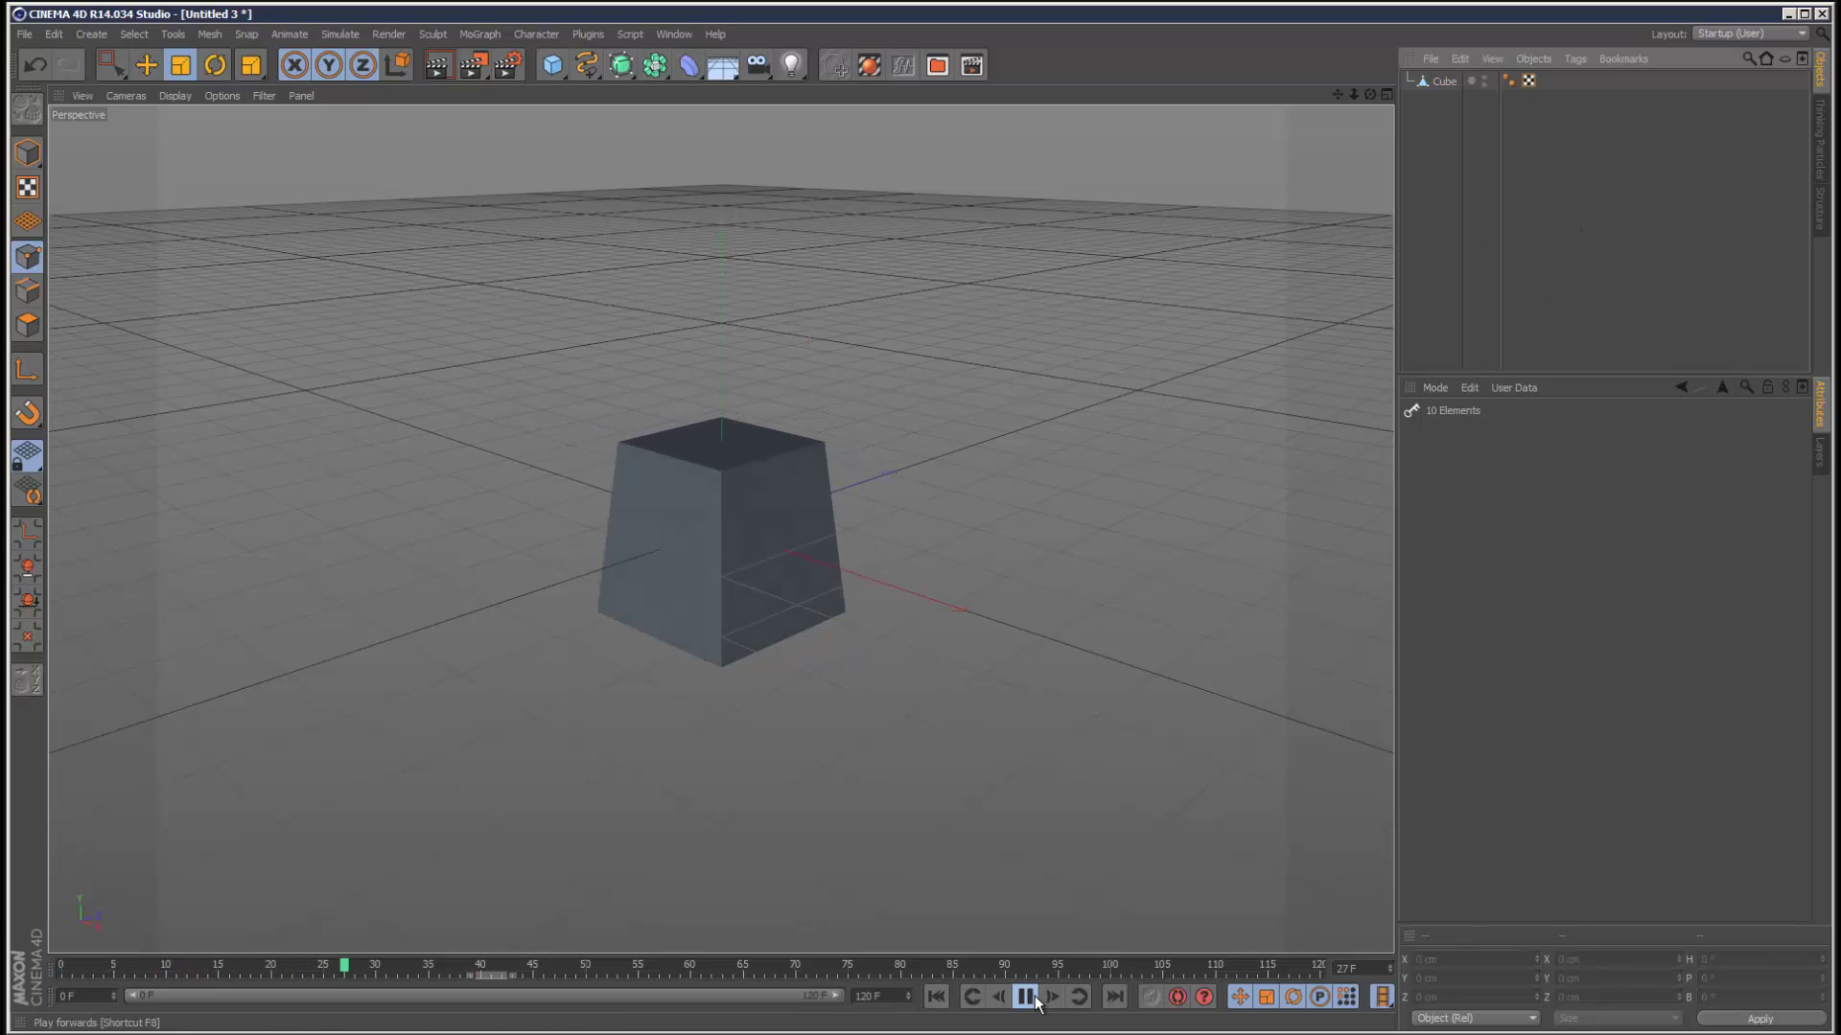
pyautogui.click(1026, 997)
pyautogui.click(175, 95)
pyautogui.click(199, 128)
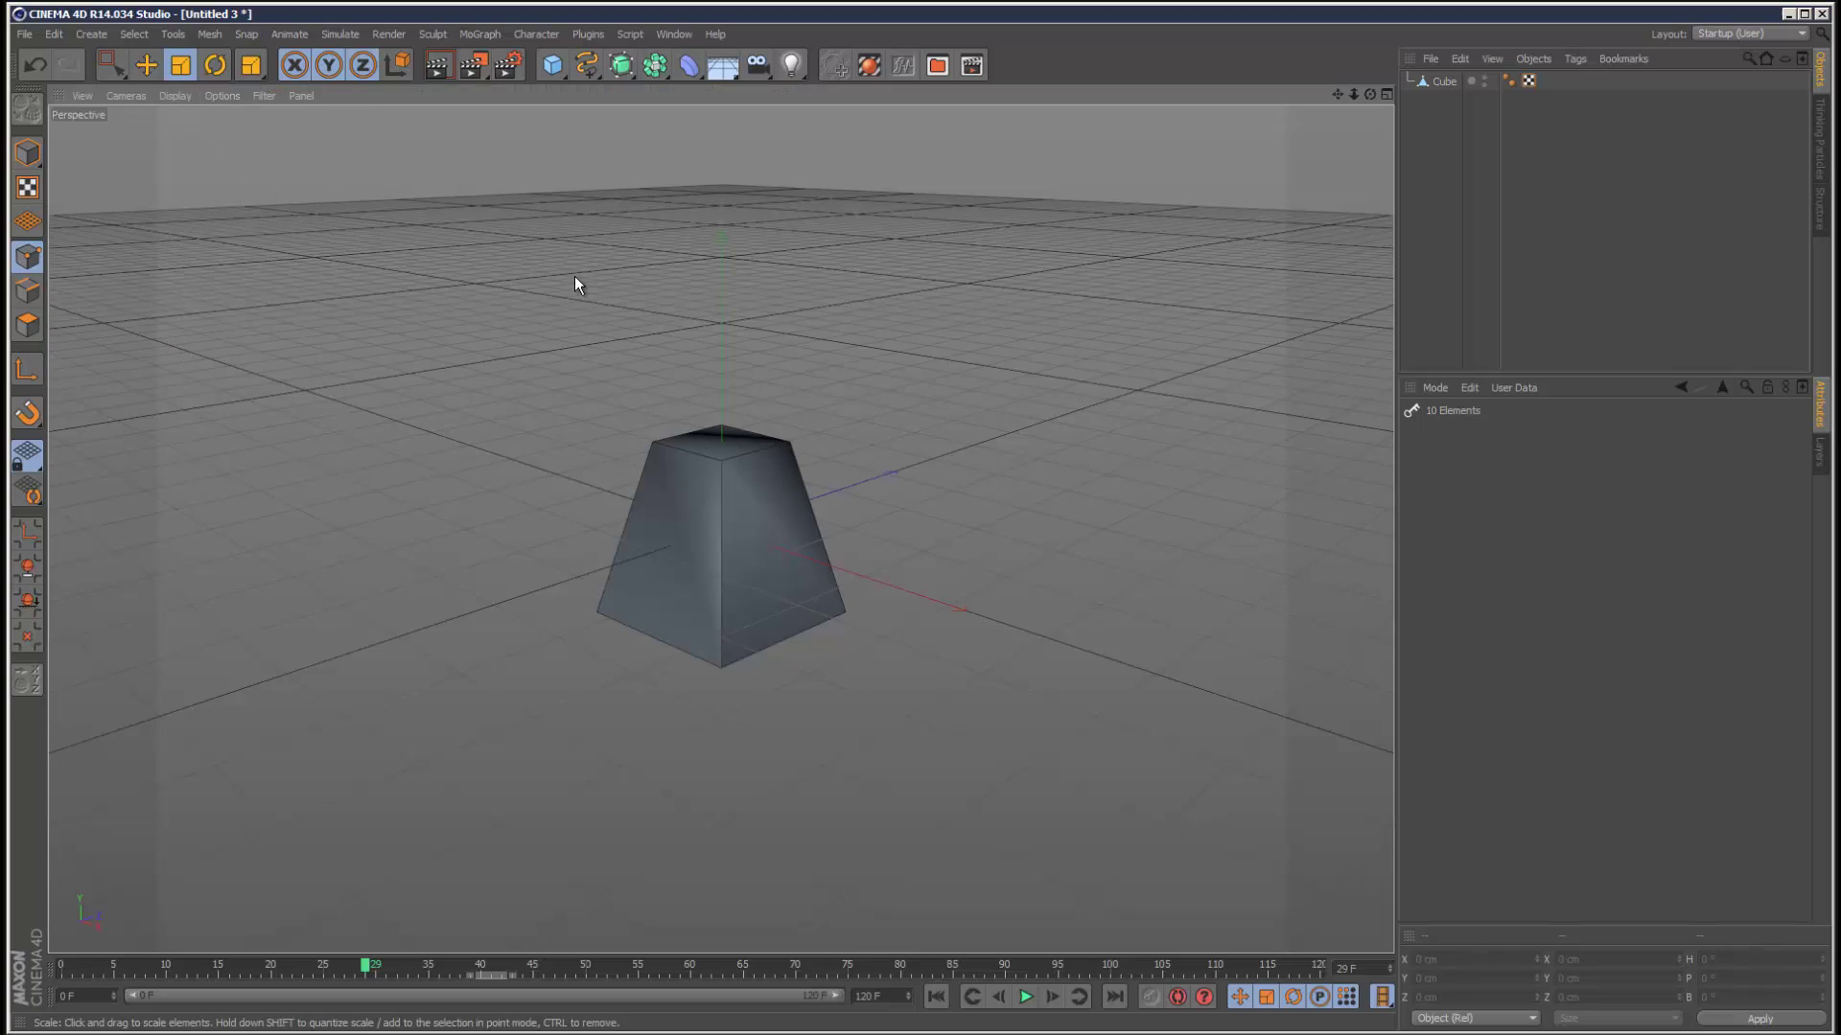
# Step: Add a MoGraph Cloner and put the Cube inside it
pyautogui.click(1444, 81)
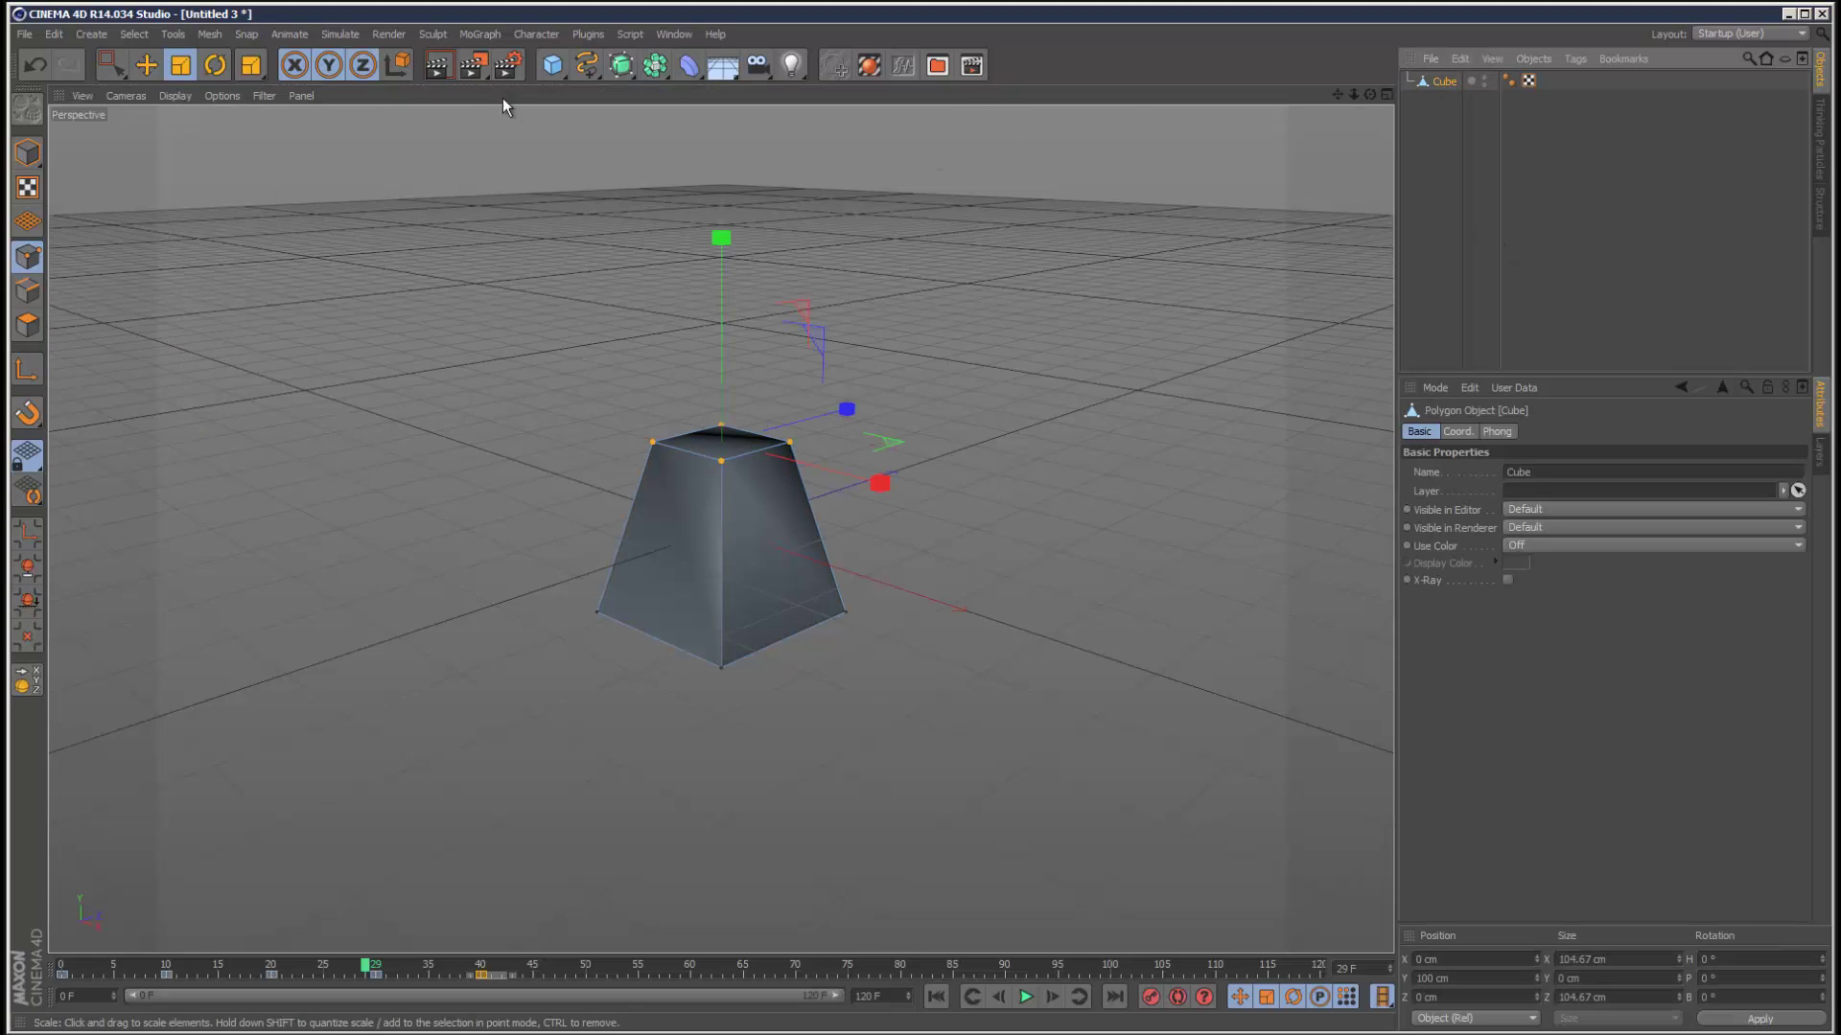
pyautogui.click(480, 34)
pyautogui.keyDown('alt'); pyautogui.click(516, 193); pyautogui.keyUp('alt')
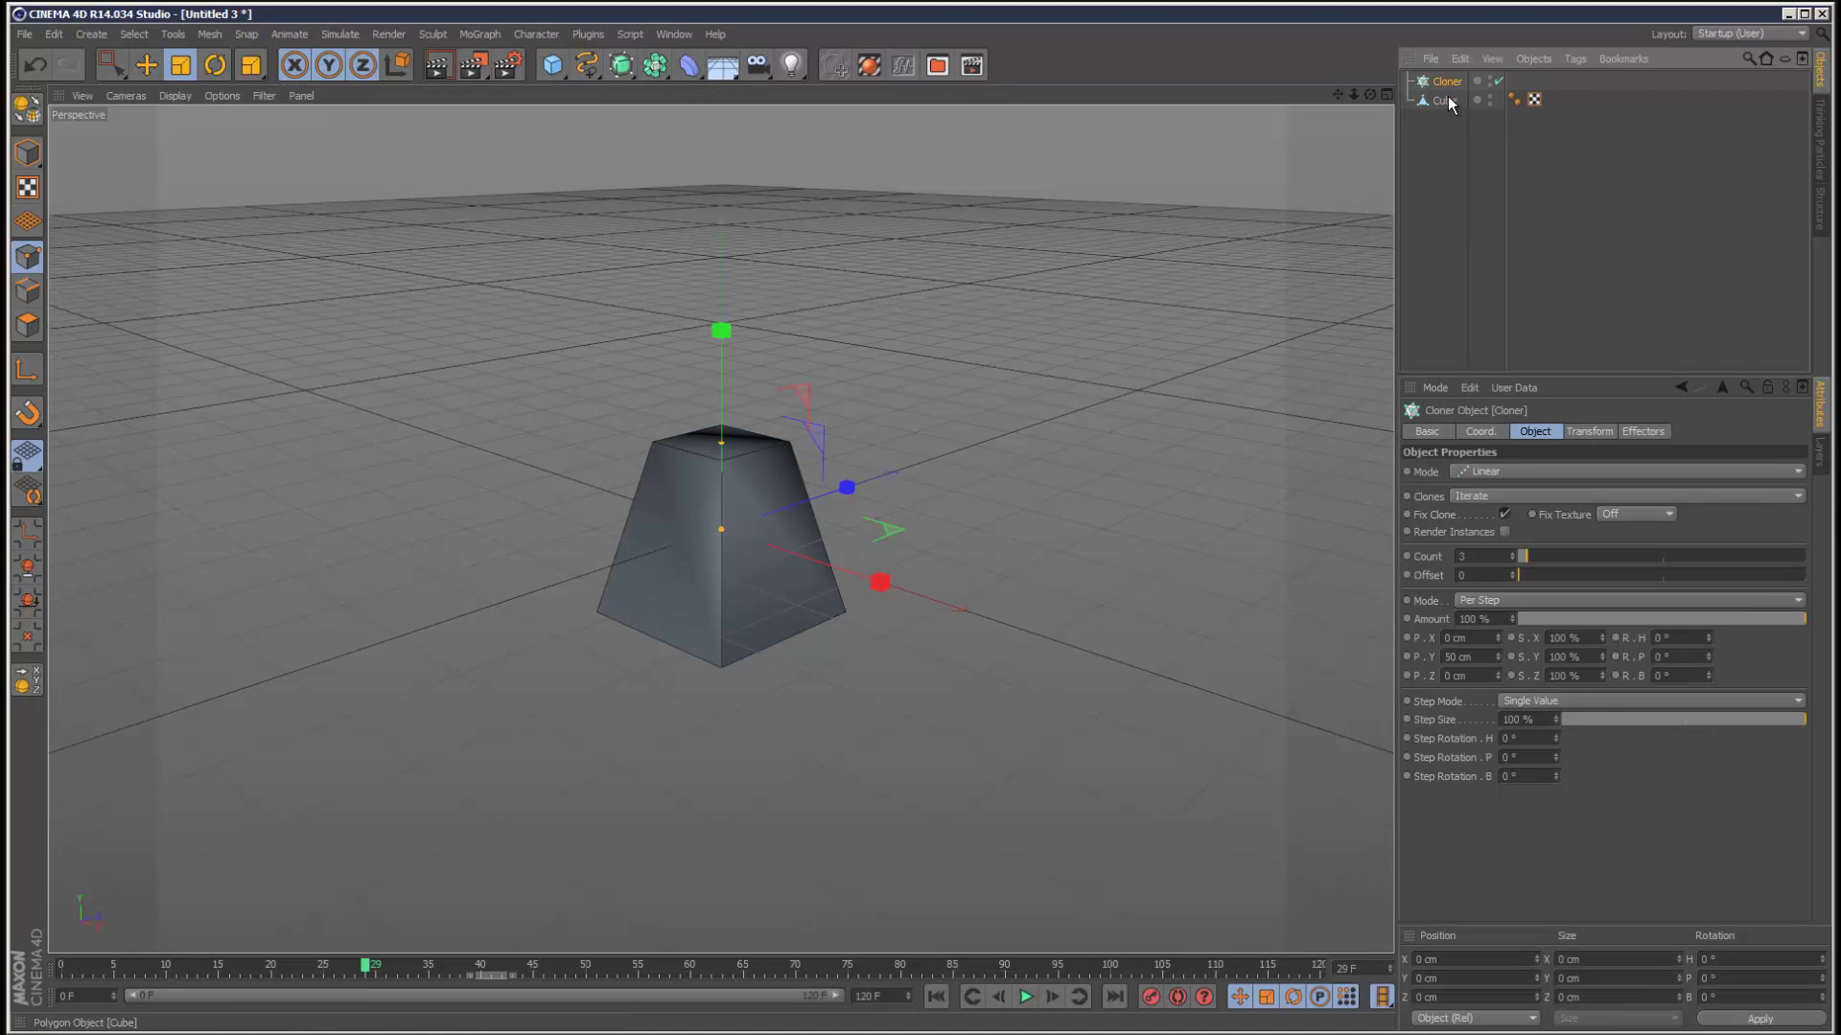
pyautogui.moveTo(1444, 101); pyautogui.dragTo(1445, 82)
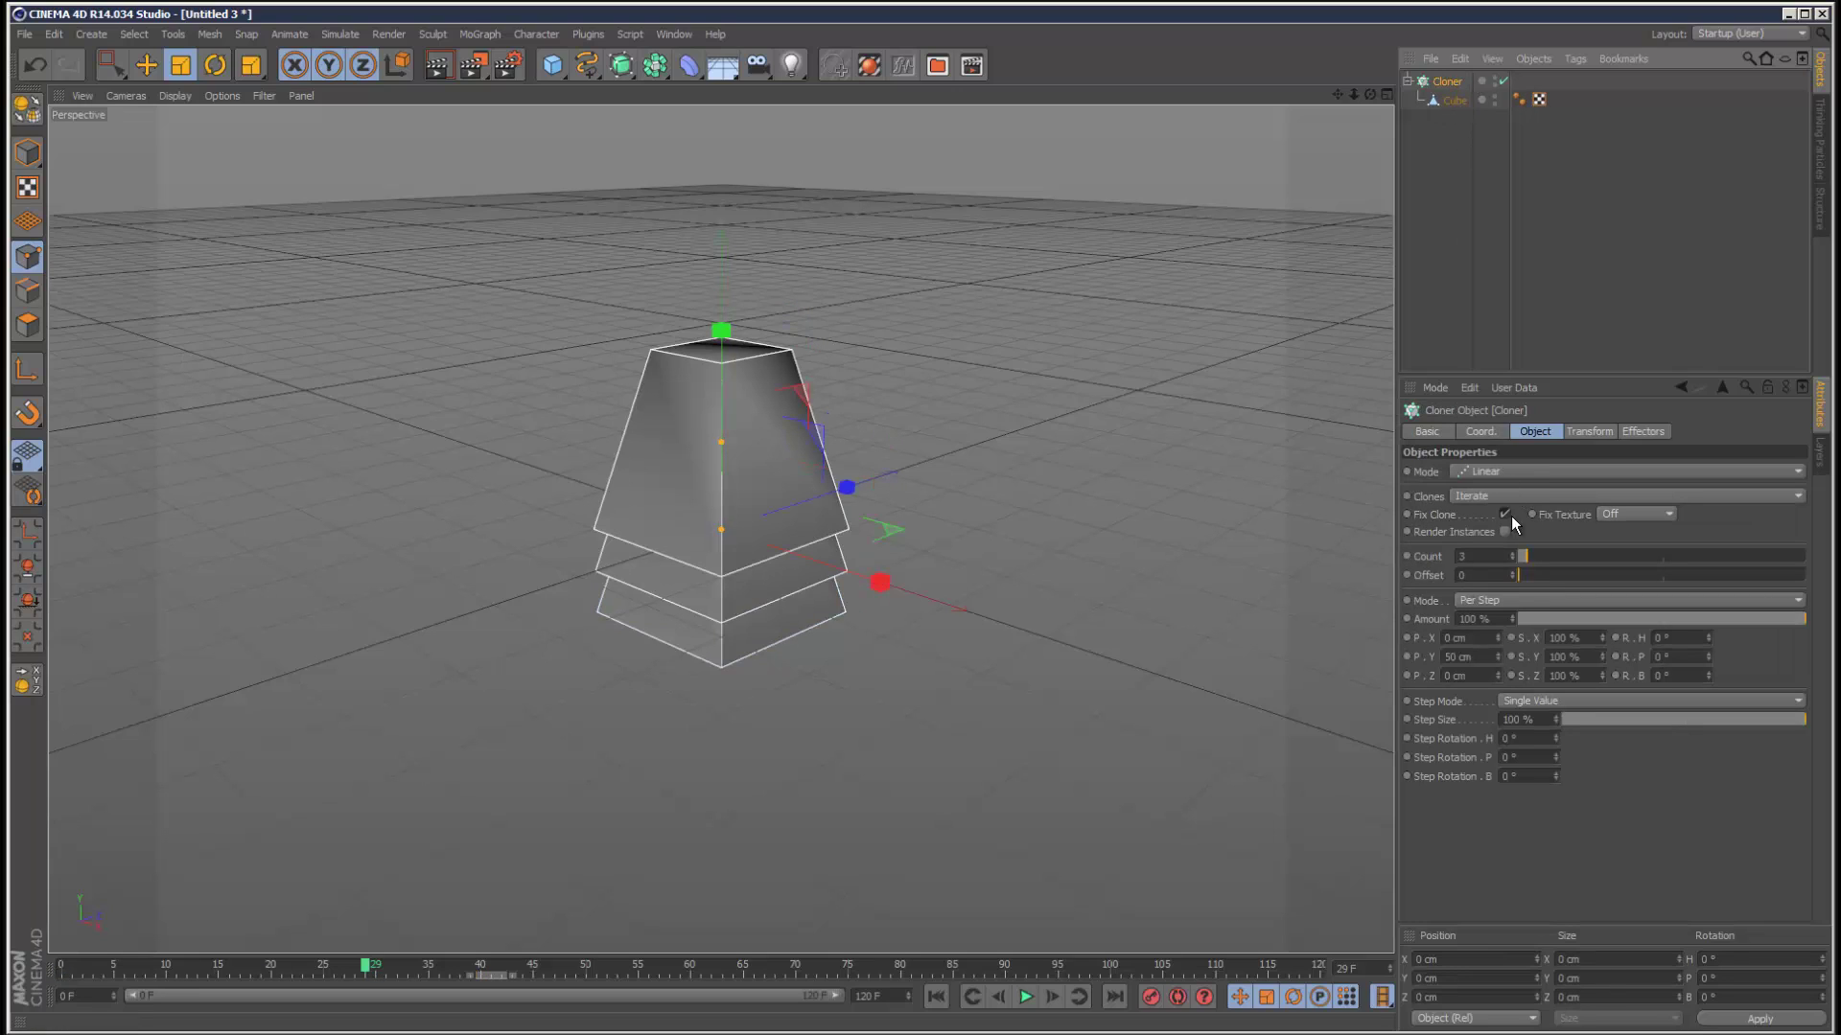
# Step: Set the clones to P.Y 0 cm, P.Z 360 cm and Count 11, then play the row
pyautogui.write('80')
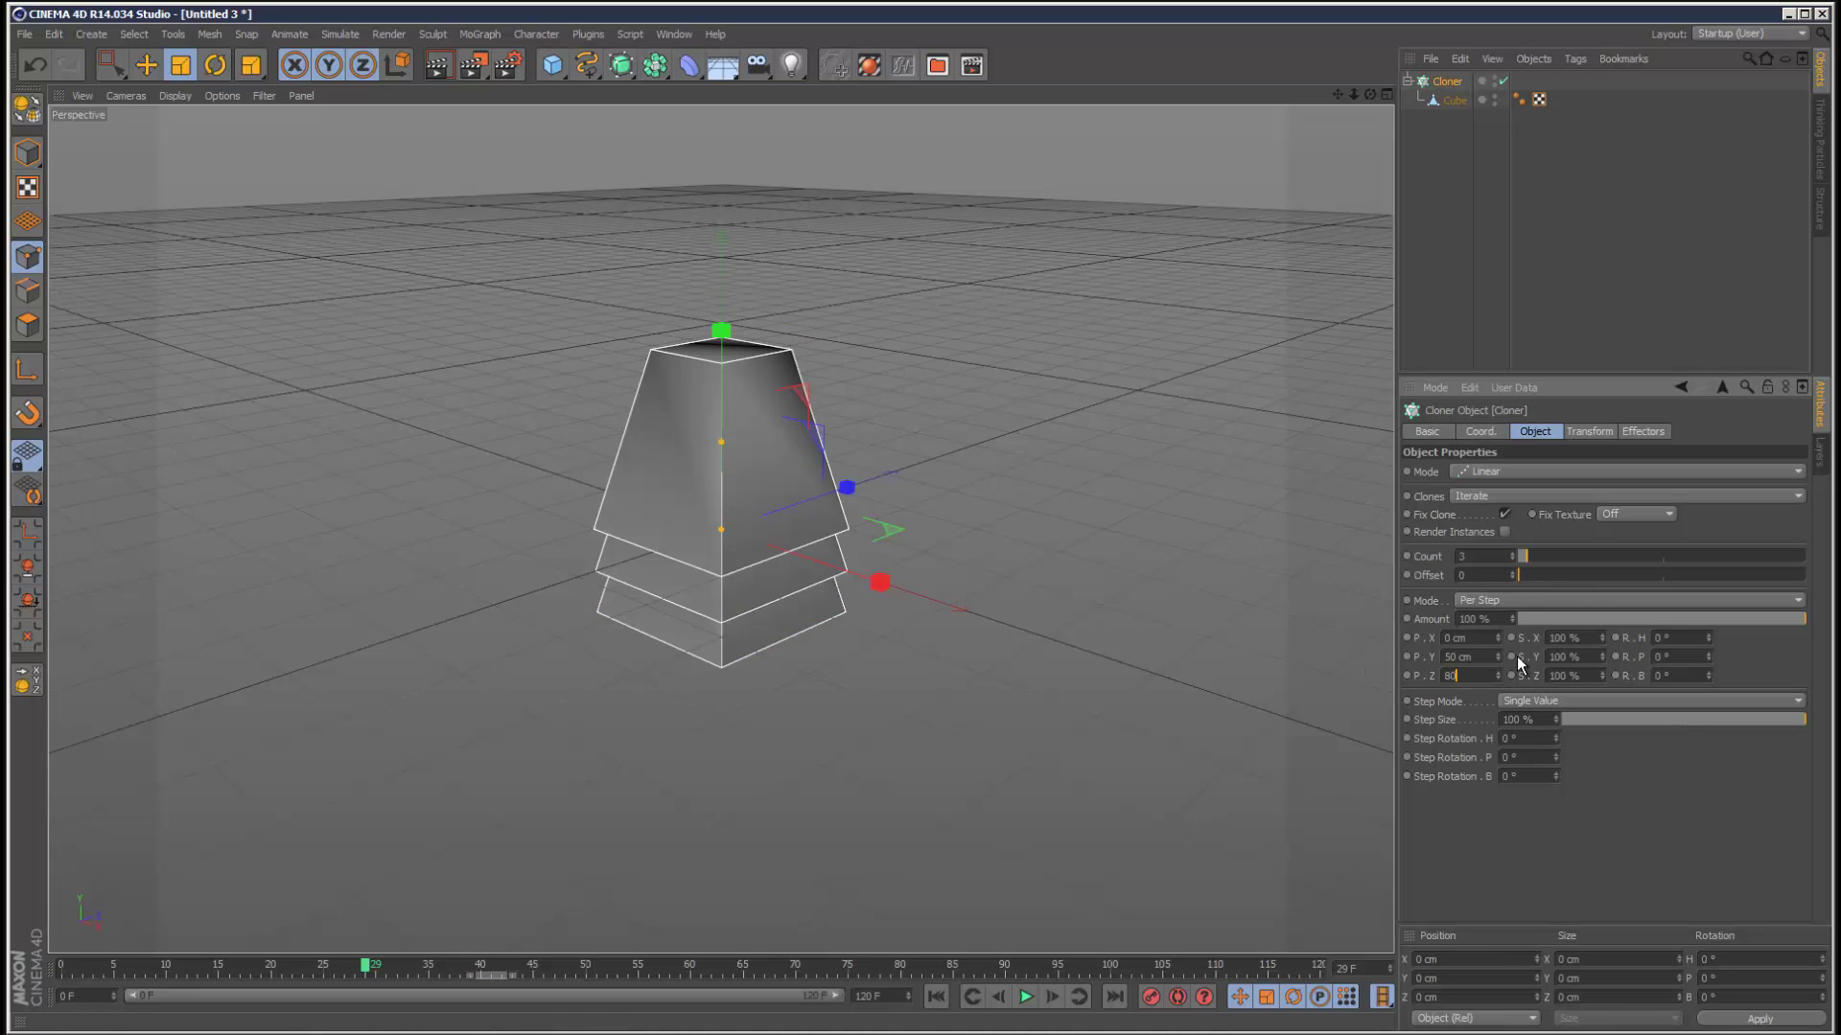
pyautogui.press('Return')
pyautogui.moveTo(1497, 657); pyautogui.dragTo(1339, 648)
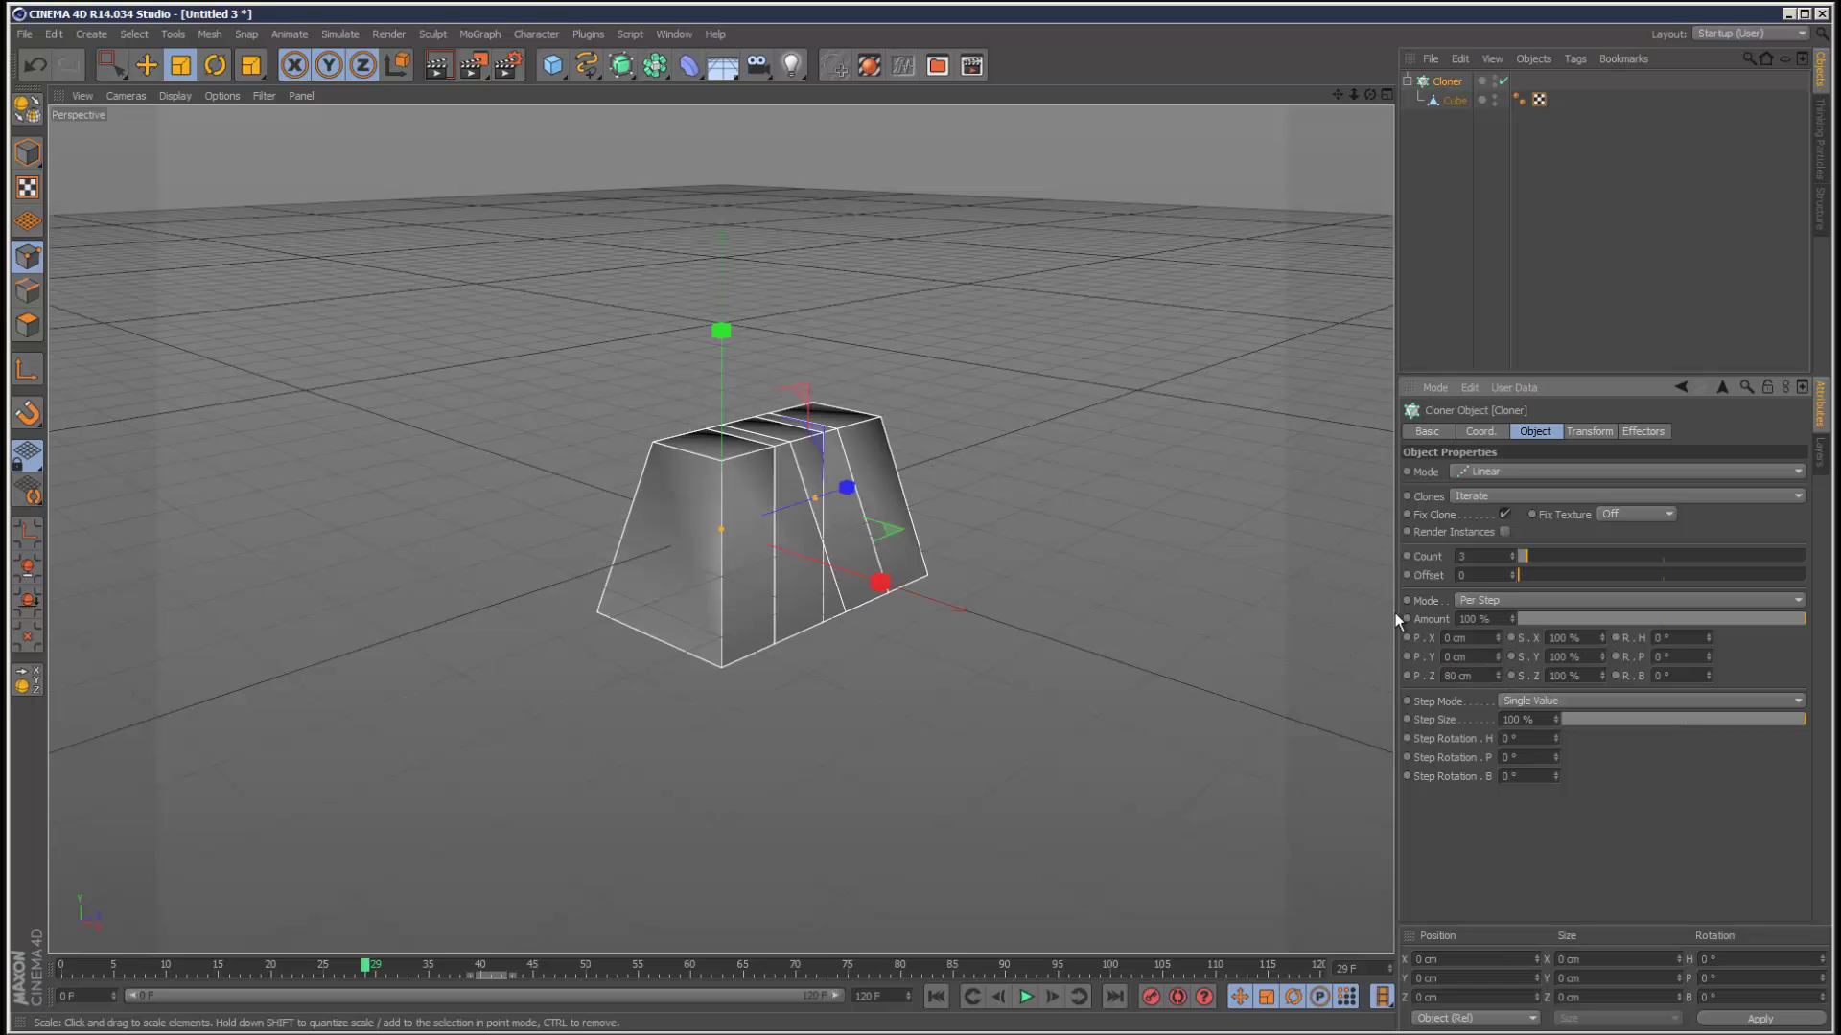
pyautogui.moveTo(1498, 676)
pyautogui.mouseDown()
pyautogui.moveTo(1505, 653)
pyautogui.moveTo(1505, 681)
pyautogui.mouseUp()
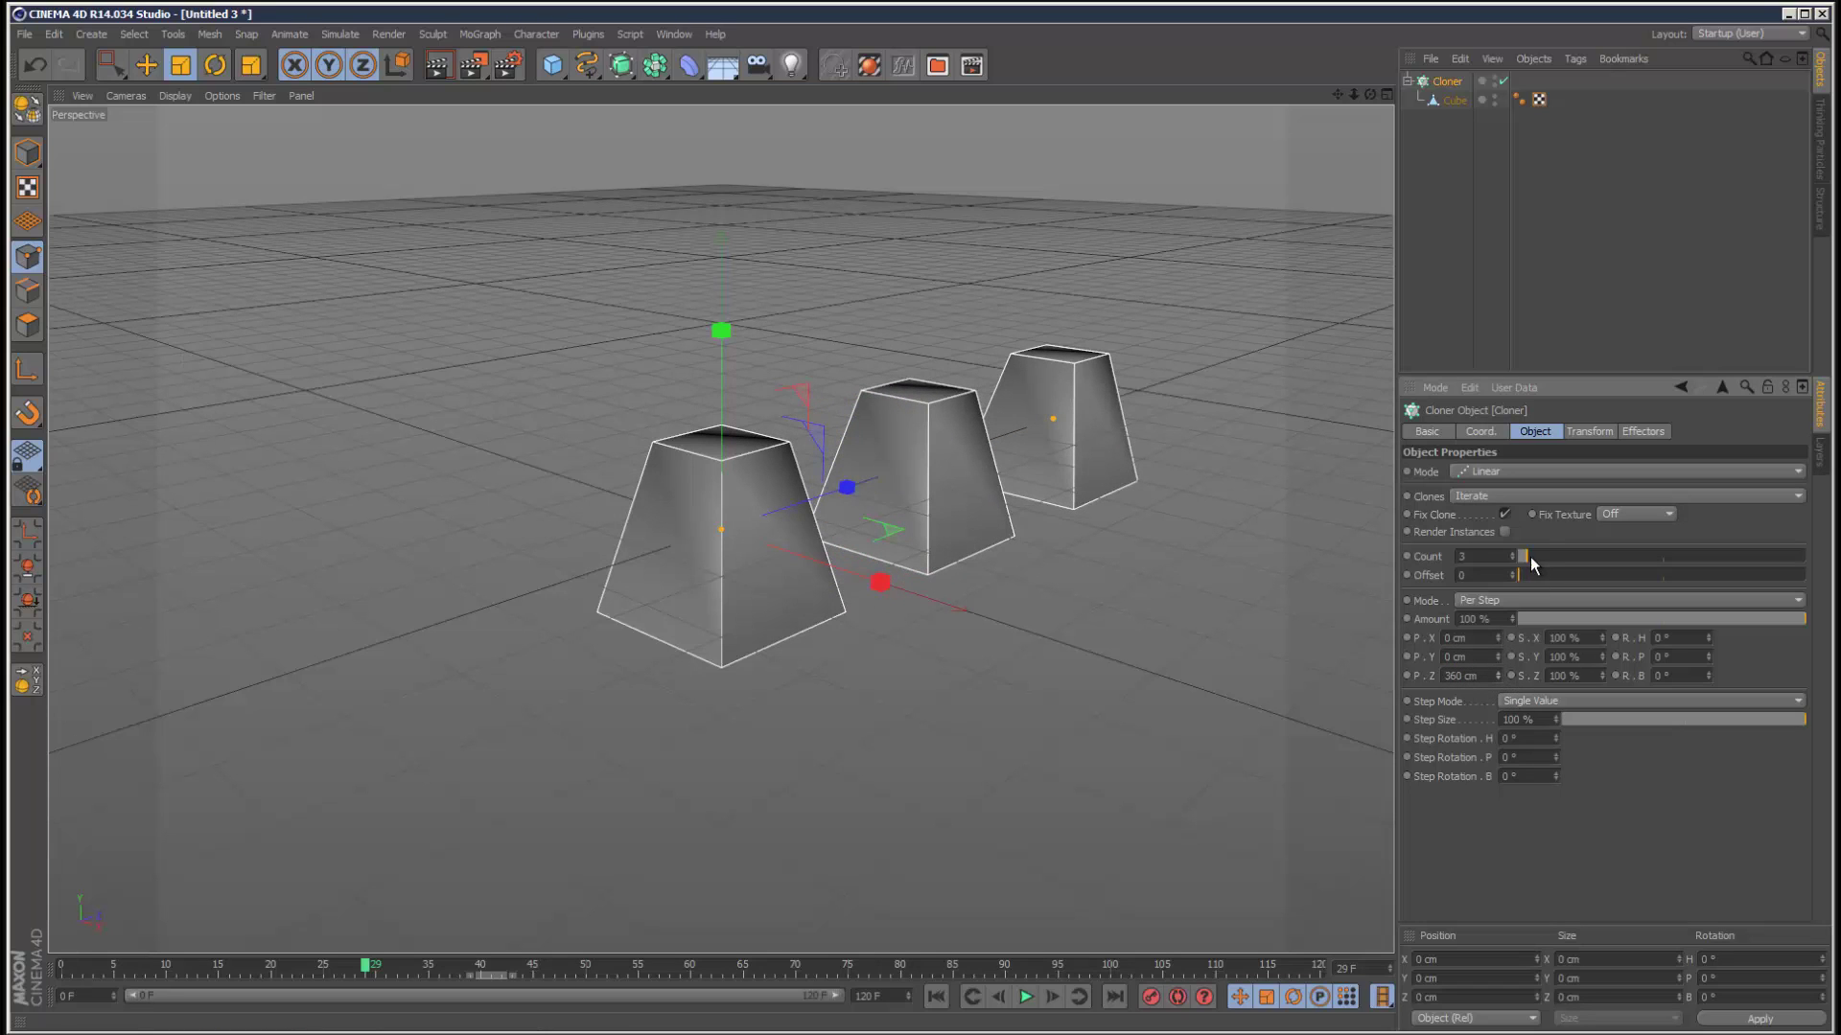
pyautogui.moveTo(1524, 556); pyautogui.dragTo(1551, 556)
pyautogui.moveTo(1337, 94); pyautogui.dragTo(894, 578)
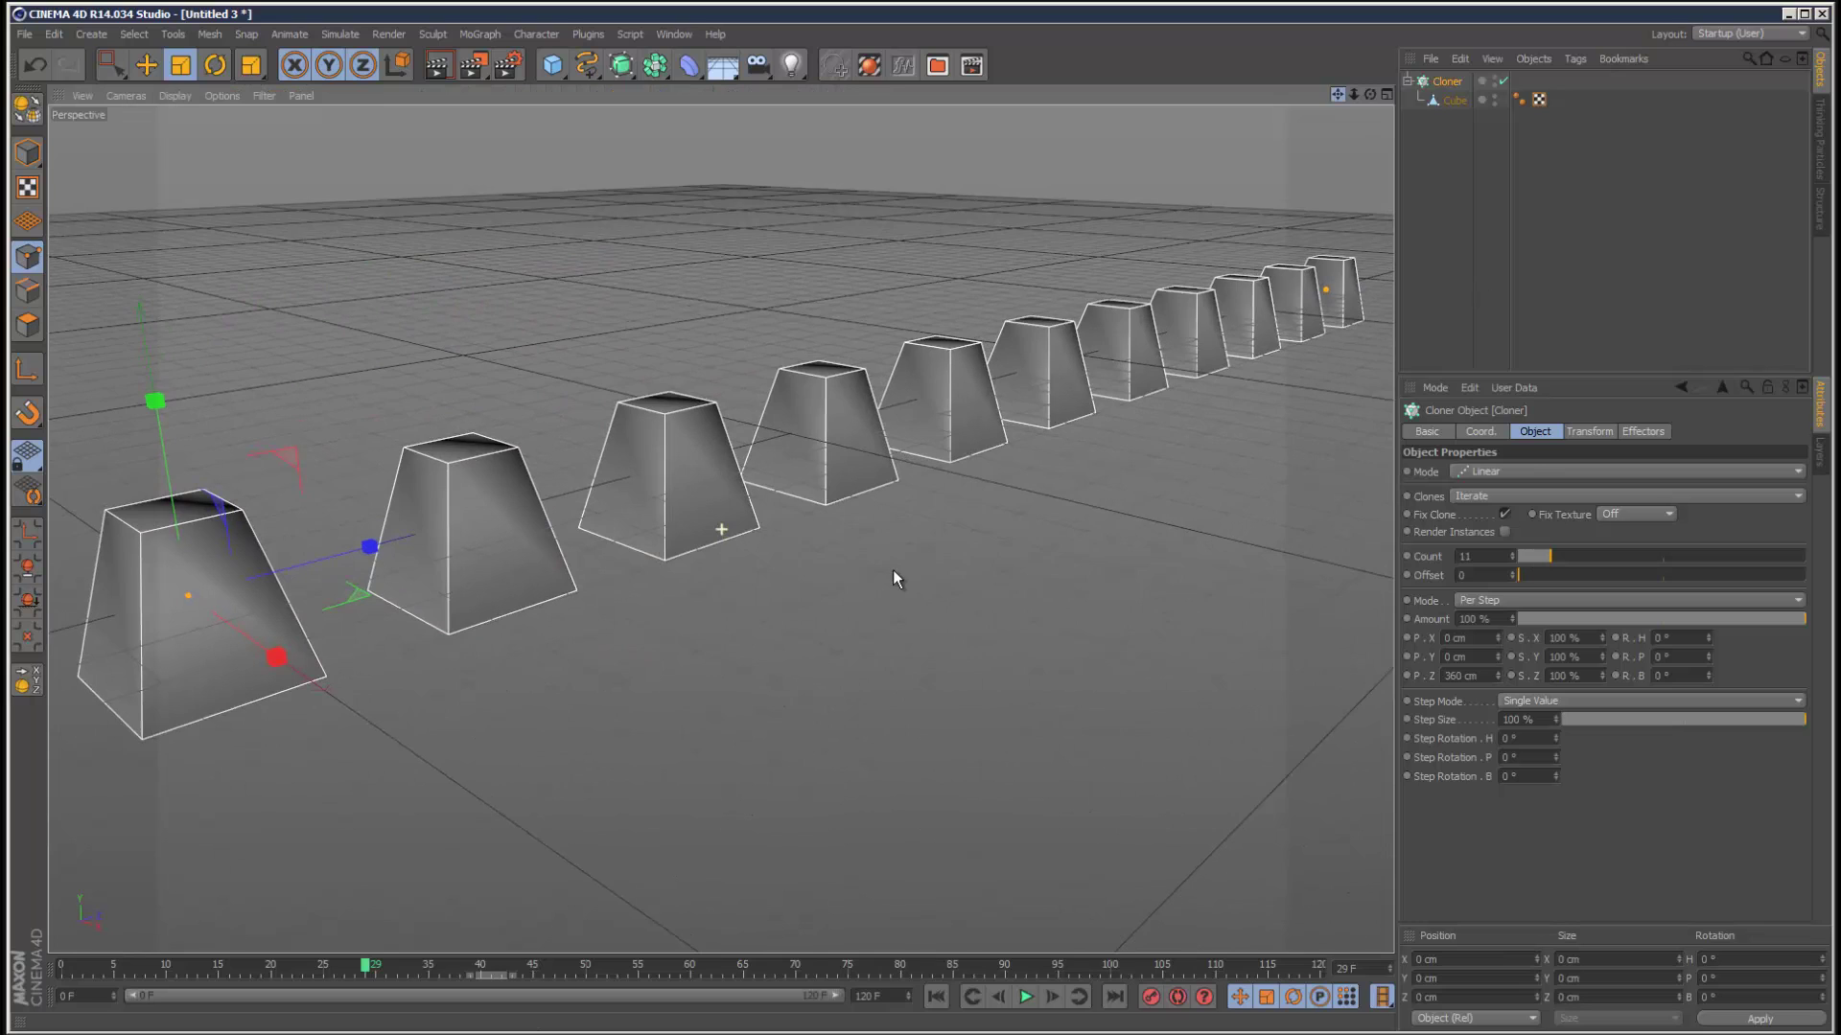
pyautogui.moveTo(1337, 94); pyautogui.dragTo(894, 577)
pyautogui.click(1684, 202)
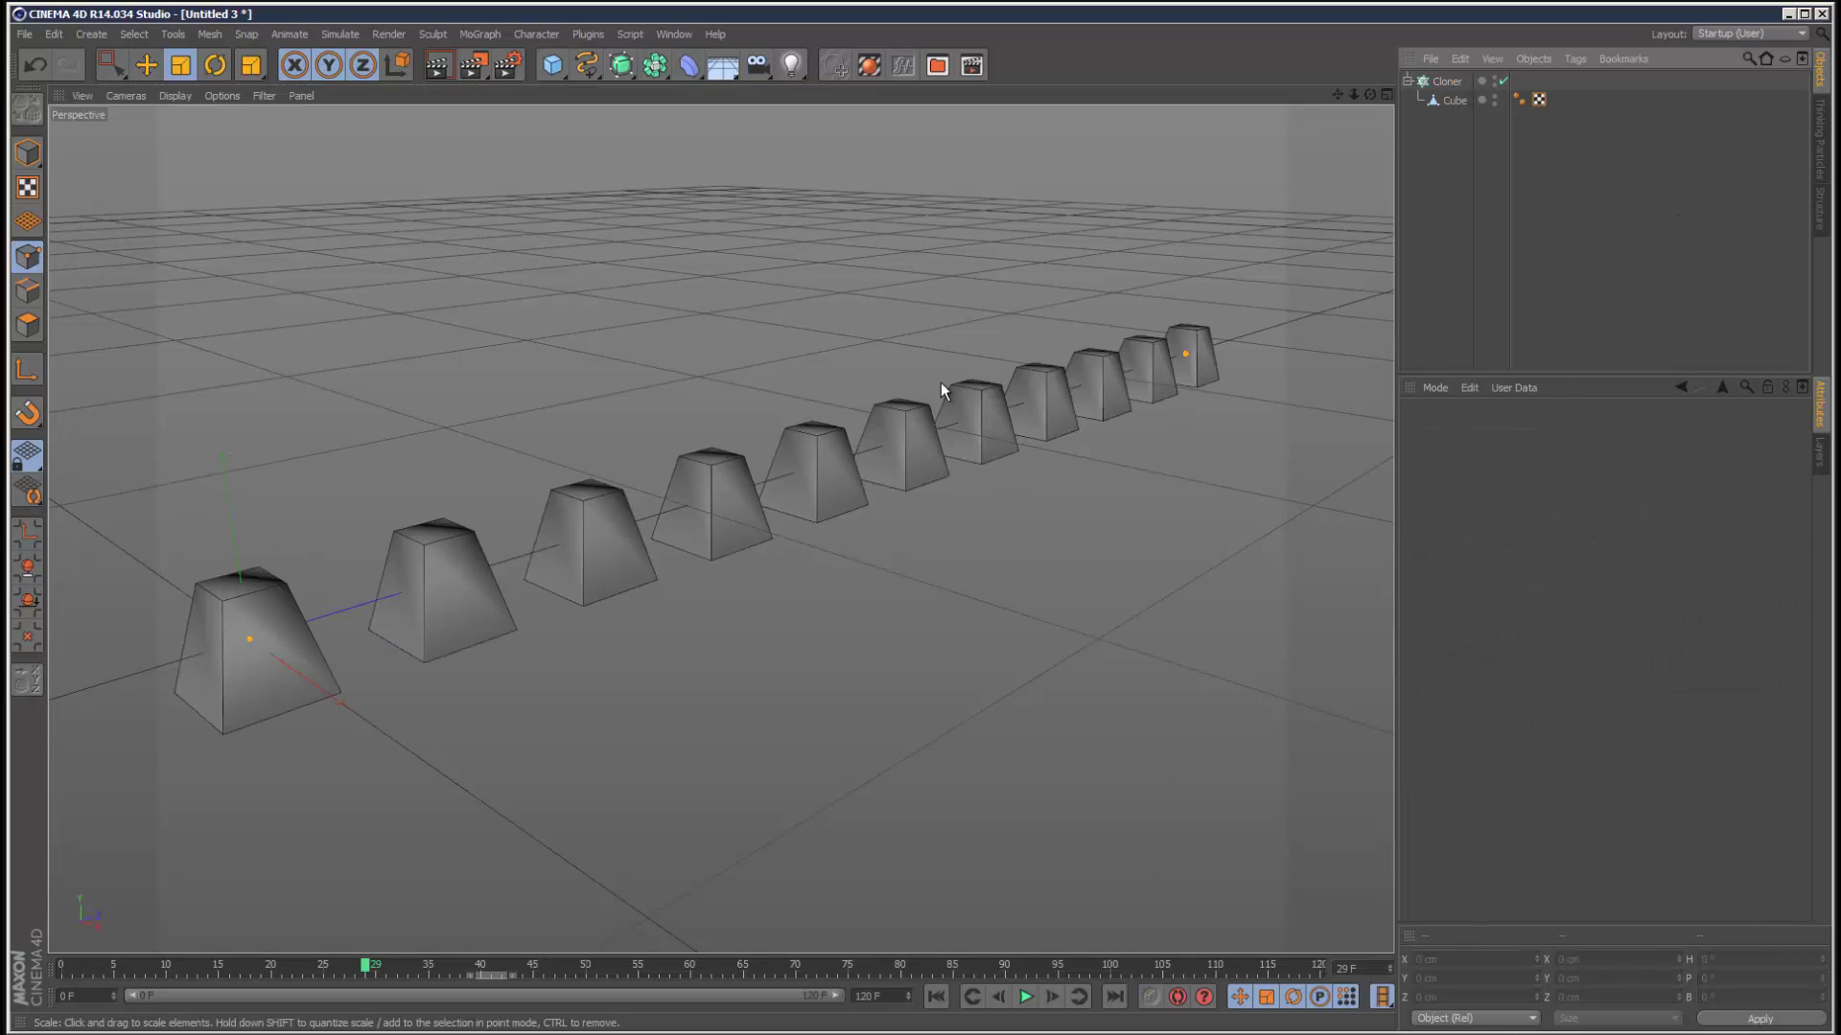
pyautogui.click(935, 997)
pyautogui.click(1025, 997)
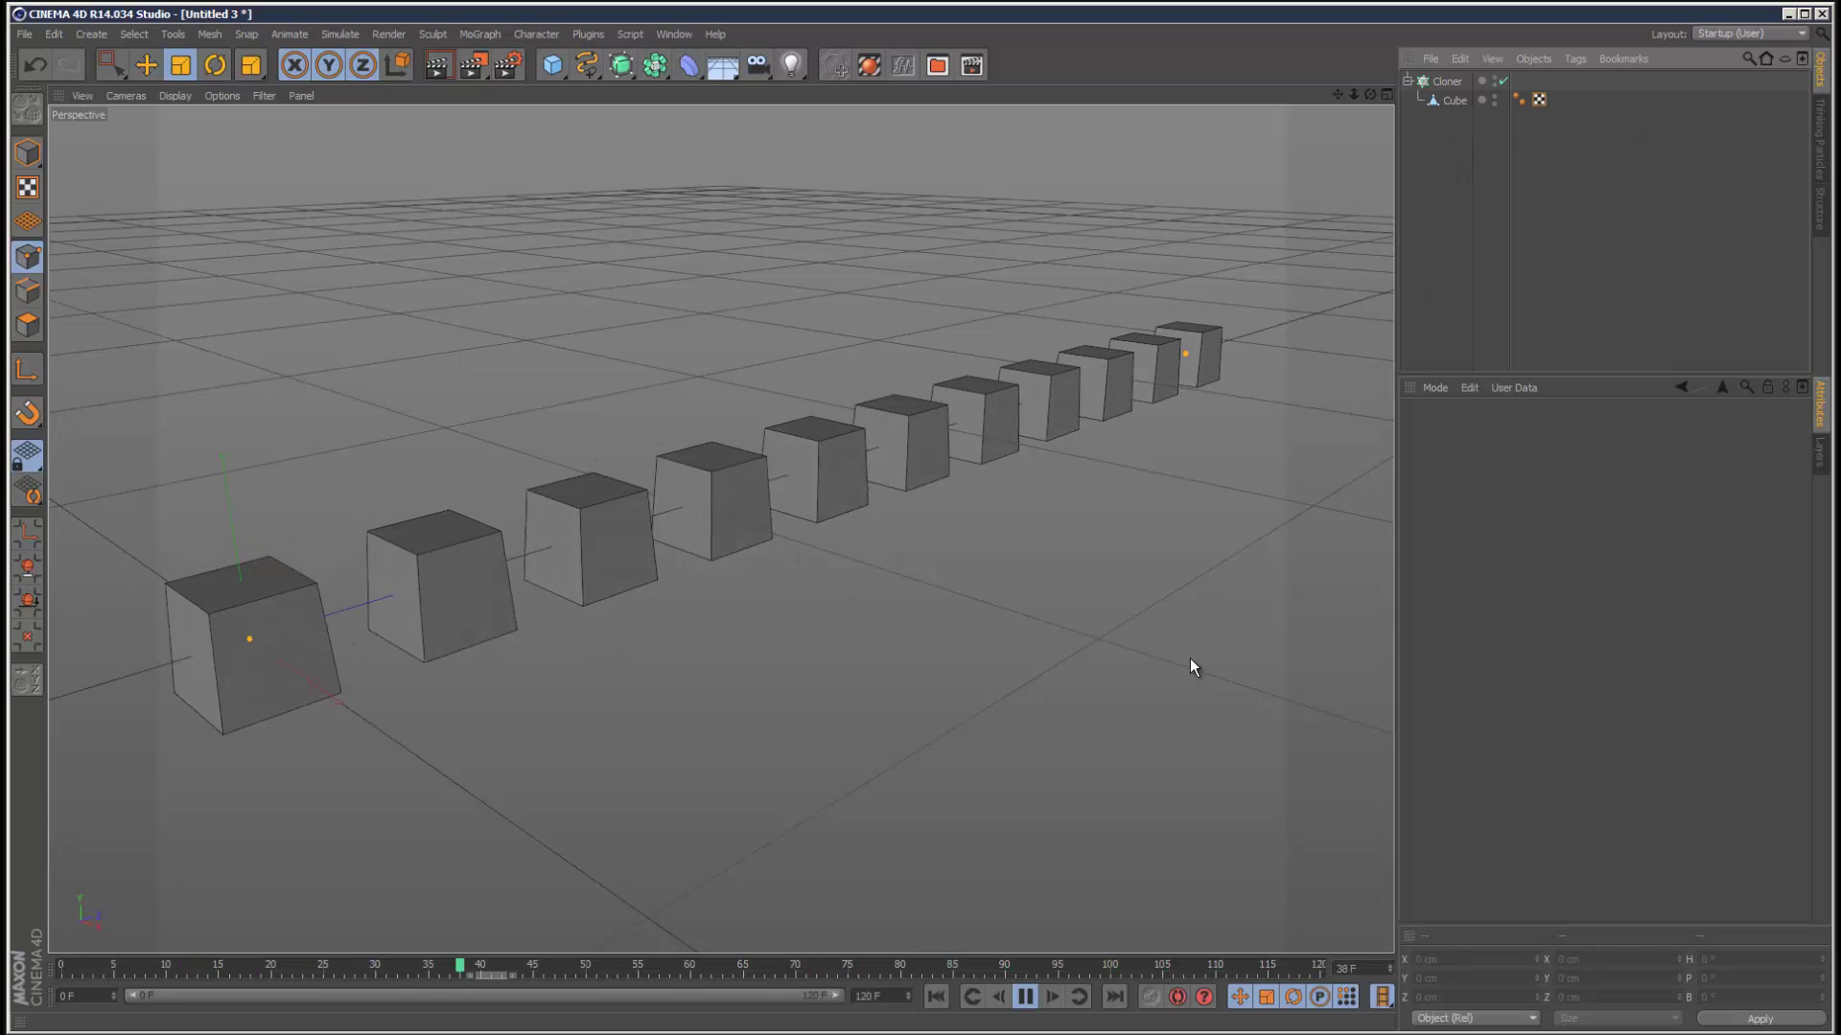
# Step: Set the Cube's Phong Angle to 0° and play the flat-shaded clones from frame 0
pyautogui.click(1025, 996)
pyautogui.click(1519, 98)
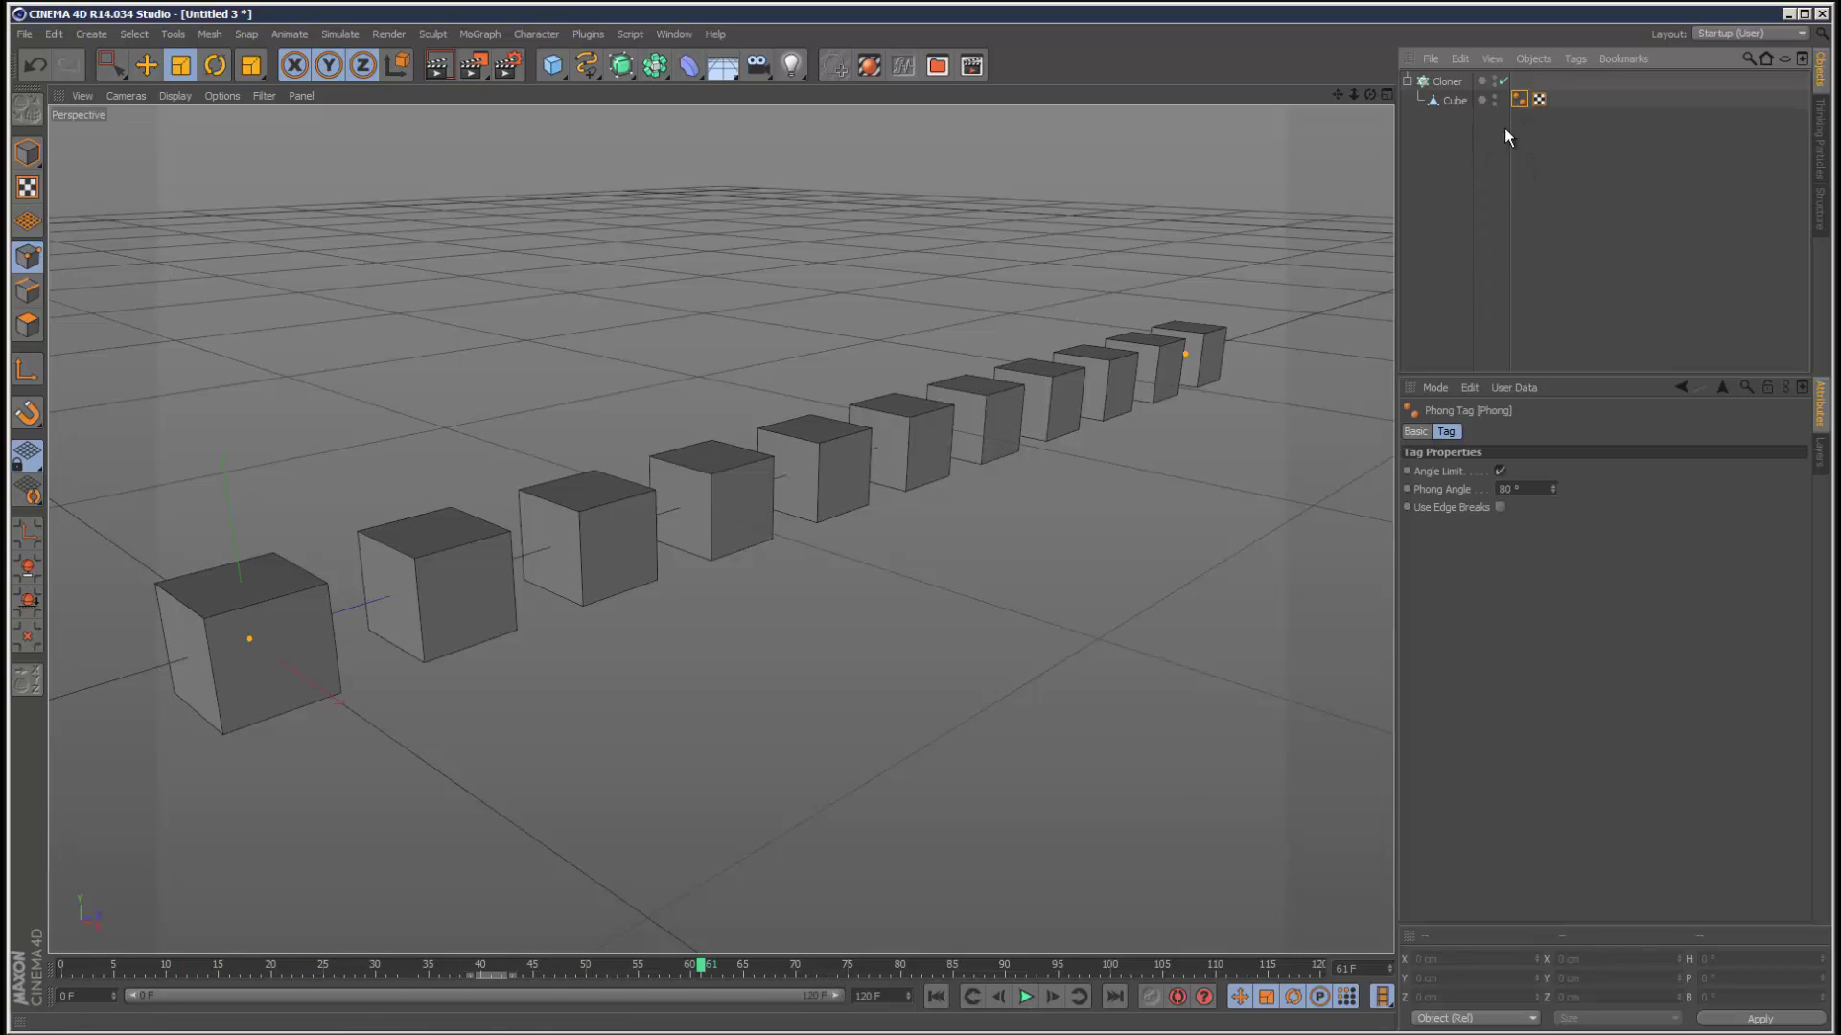
pyautogui.moveTo(1551, 485); pyautogui.dragTo(1555, 497)
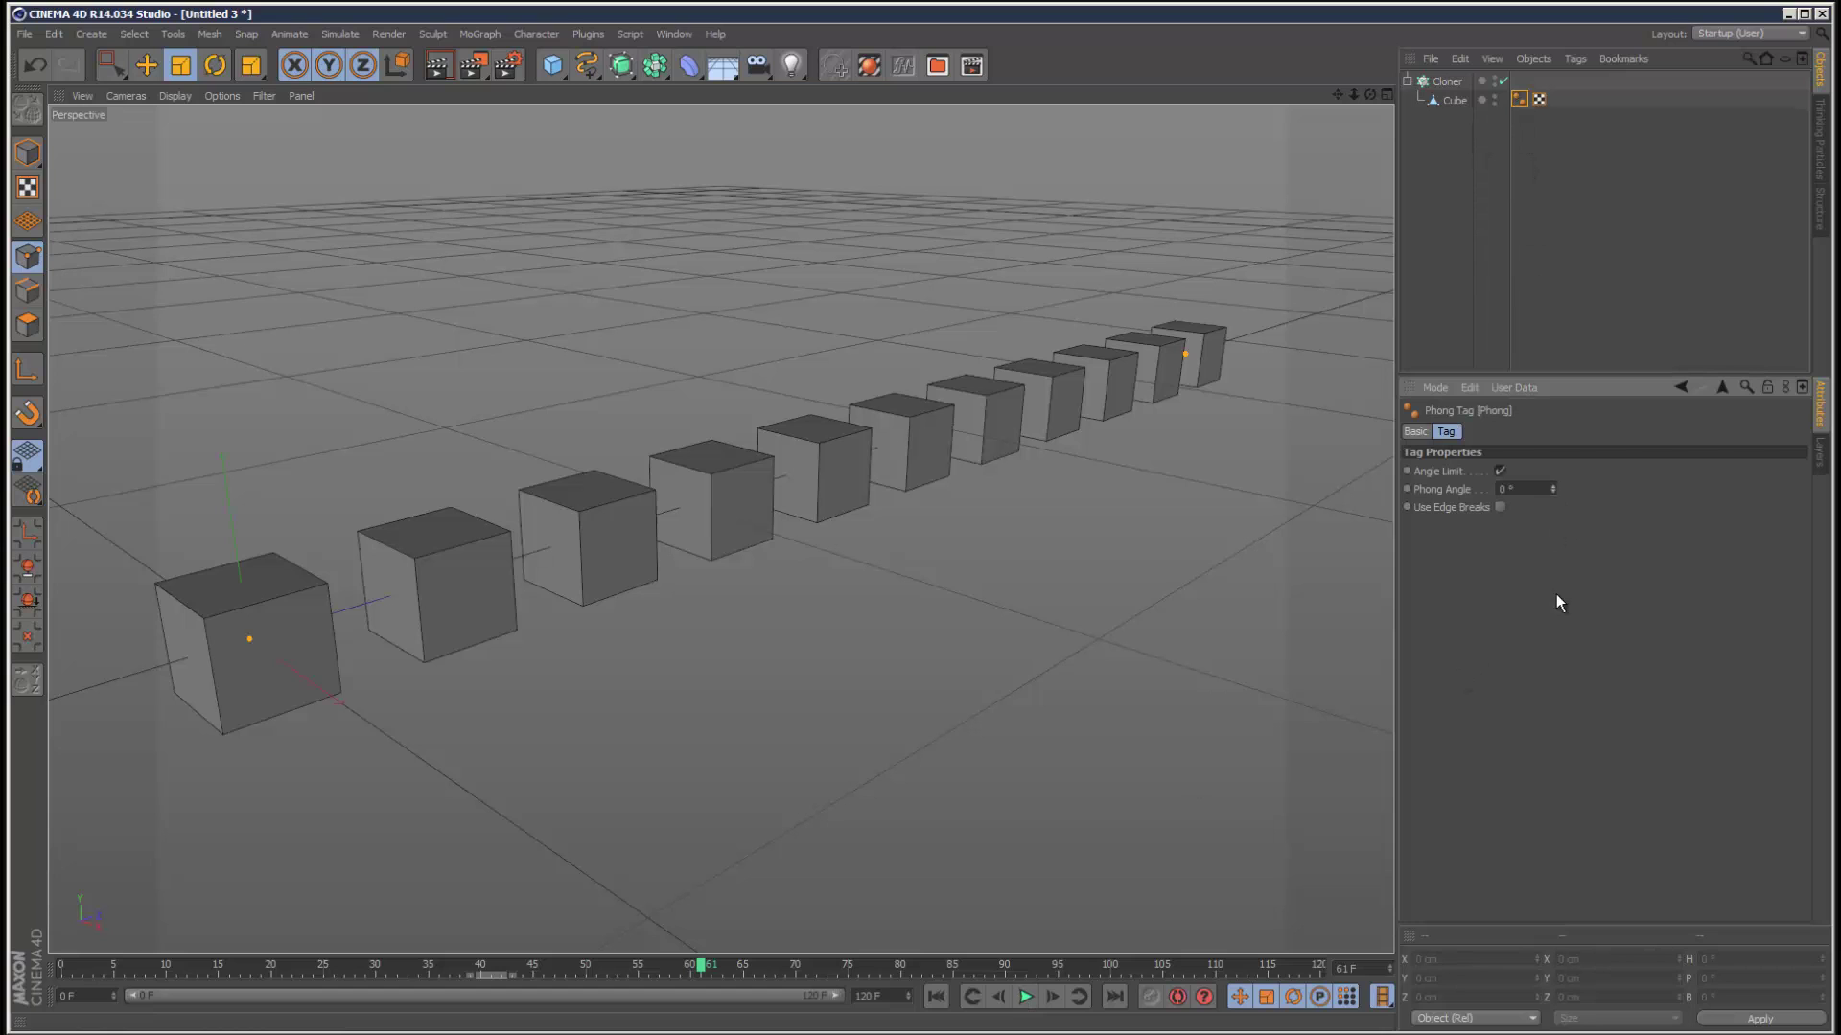
pyautogui.click(935, 996)
pyautogui.click(1025, 996)
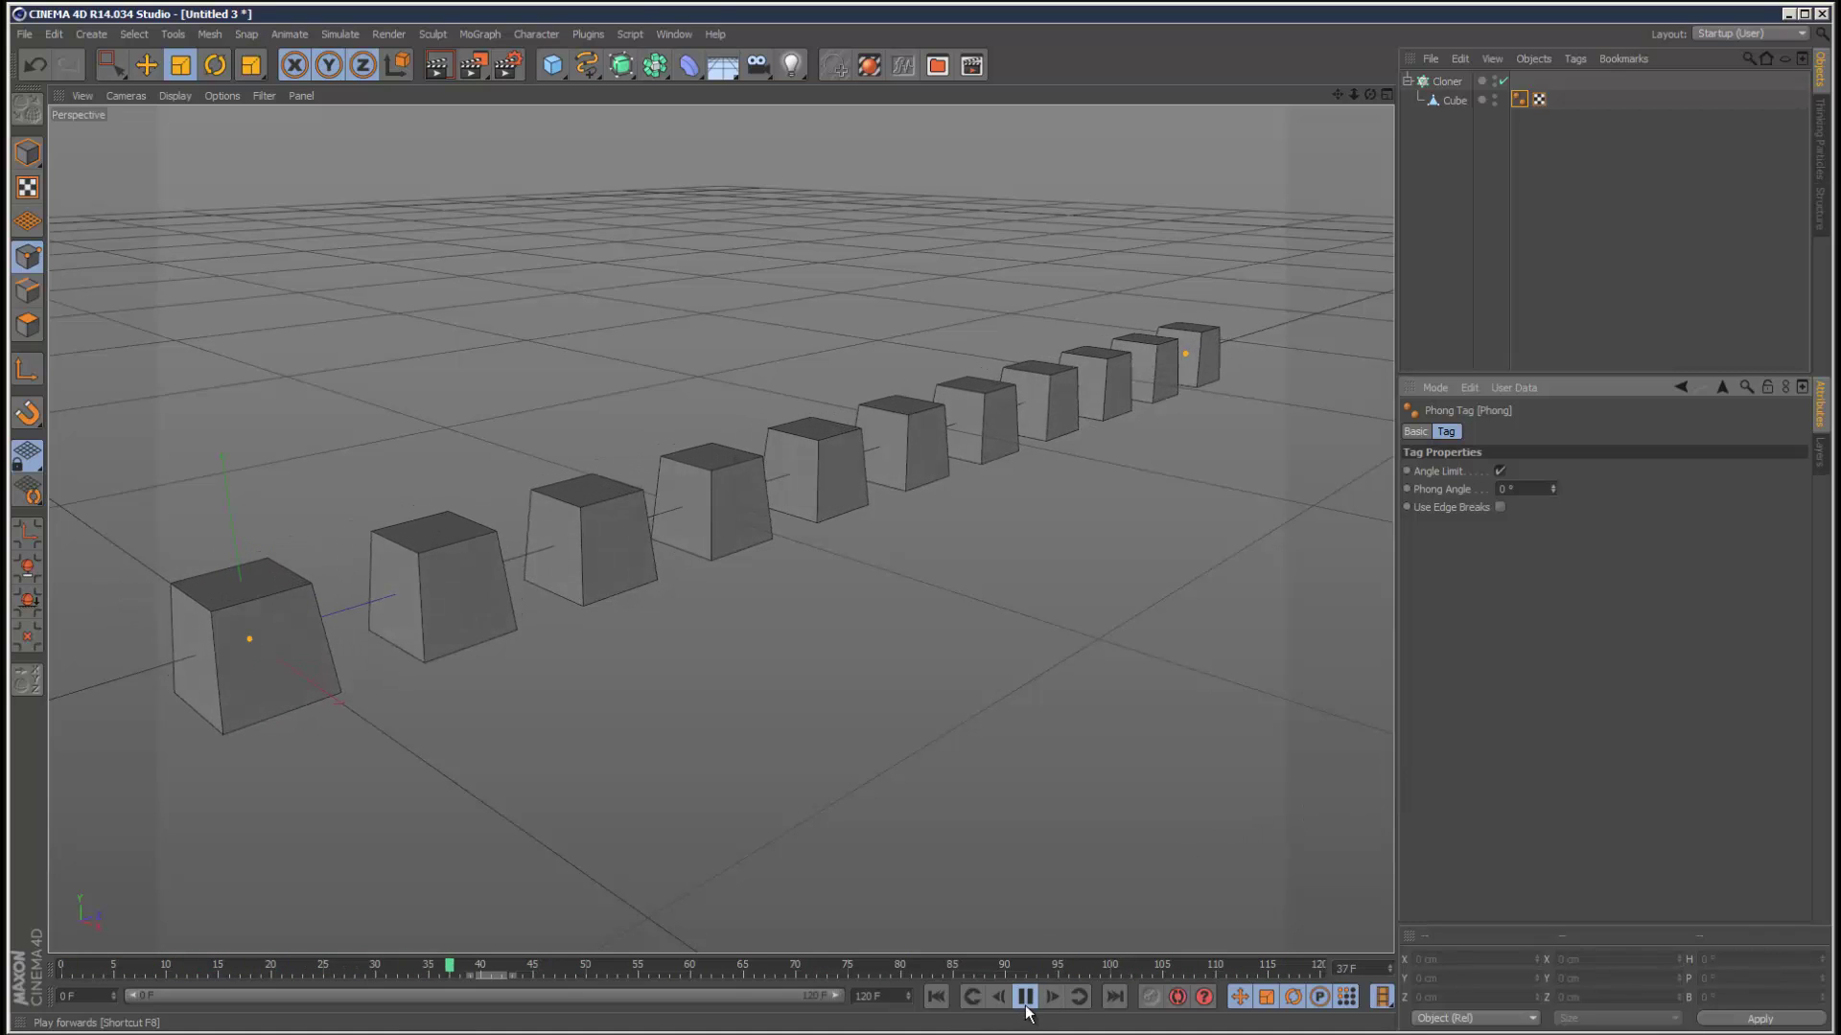
# Step: Stop playback, select the Cloner again and go to the MoGraph menu
pyautogui.press('F8')
pyautogui.click(1475, 140)
pyautogui.click(1447, 82)
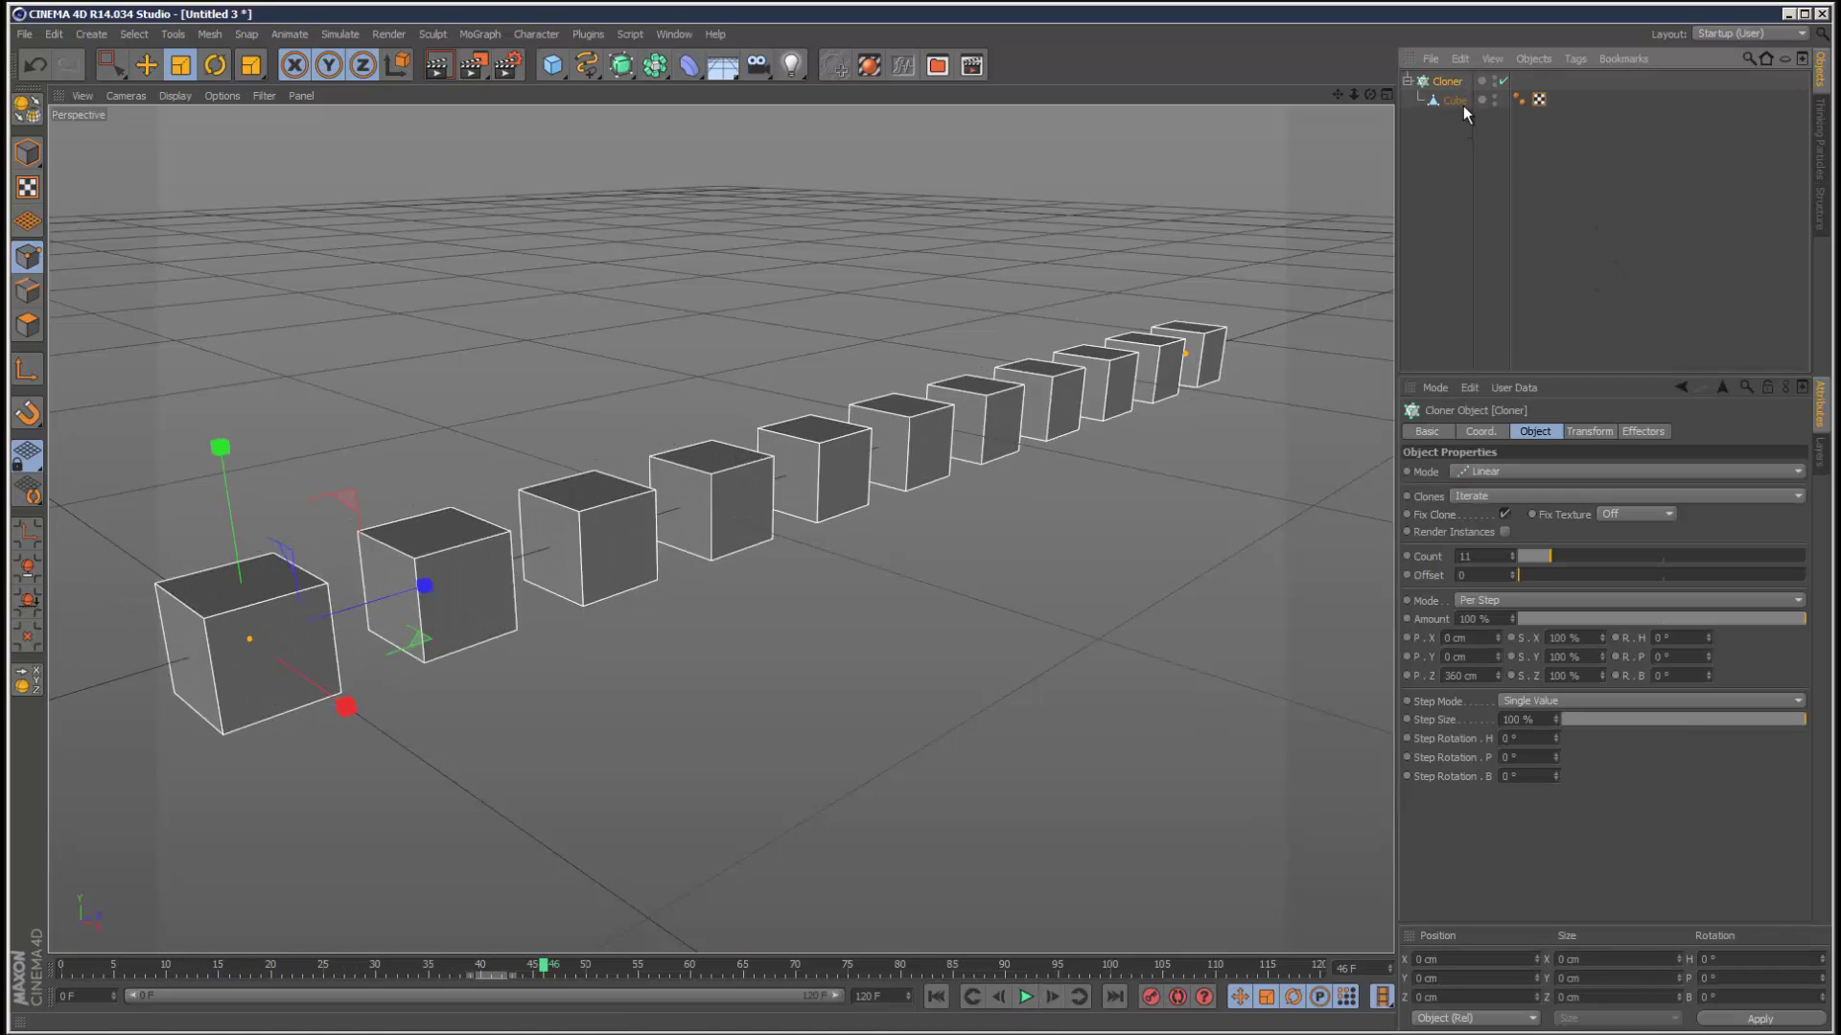
pyautogui.click(1453, 100)
pyautogui.click(1447, 81)
pyautogui.click(479, 34)
# Step: Add an Inheritance effector below the Cloner, set to Animation mode and inheriting from the Cube
pyautogui.moveTo(715, 34)
pyautogui.moveTo(479, 34)
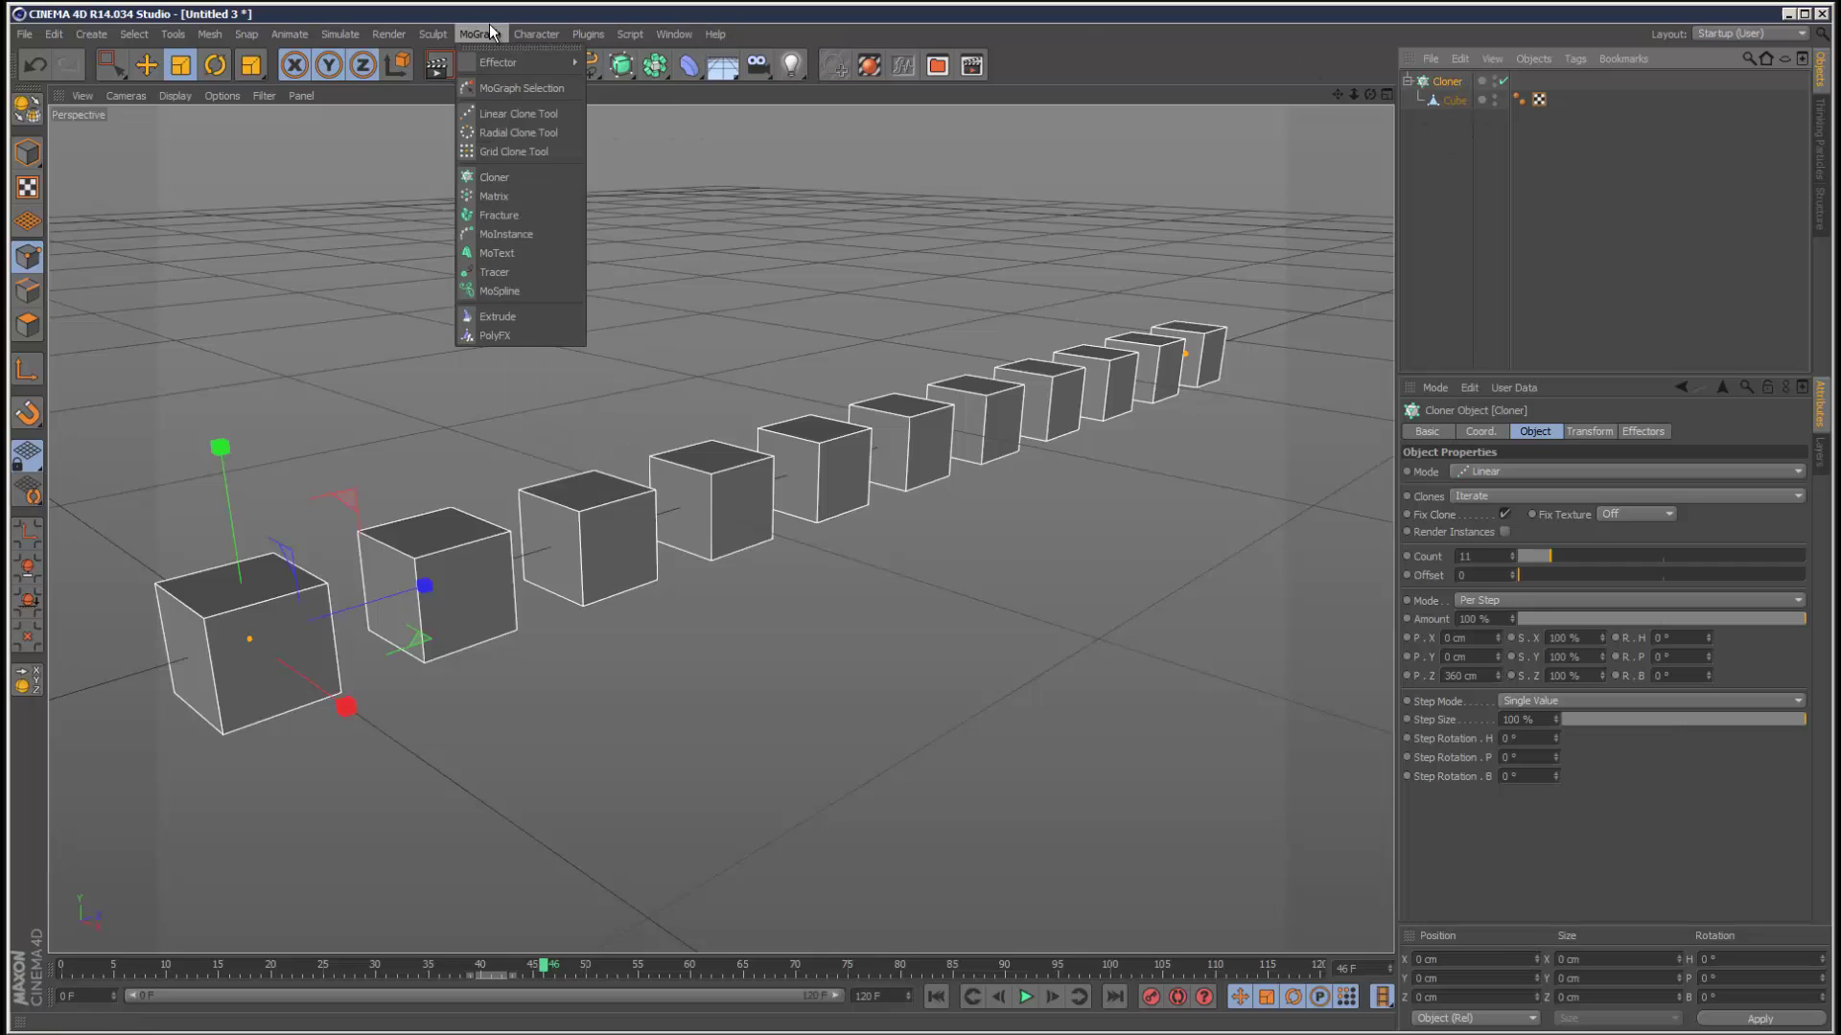
pyautogui.moveTo(566, 62)
pyautogui.click(642, 168)
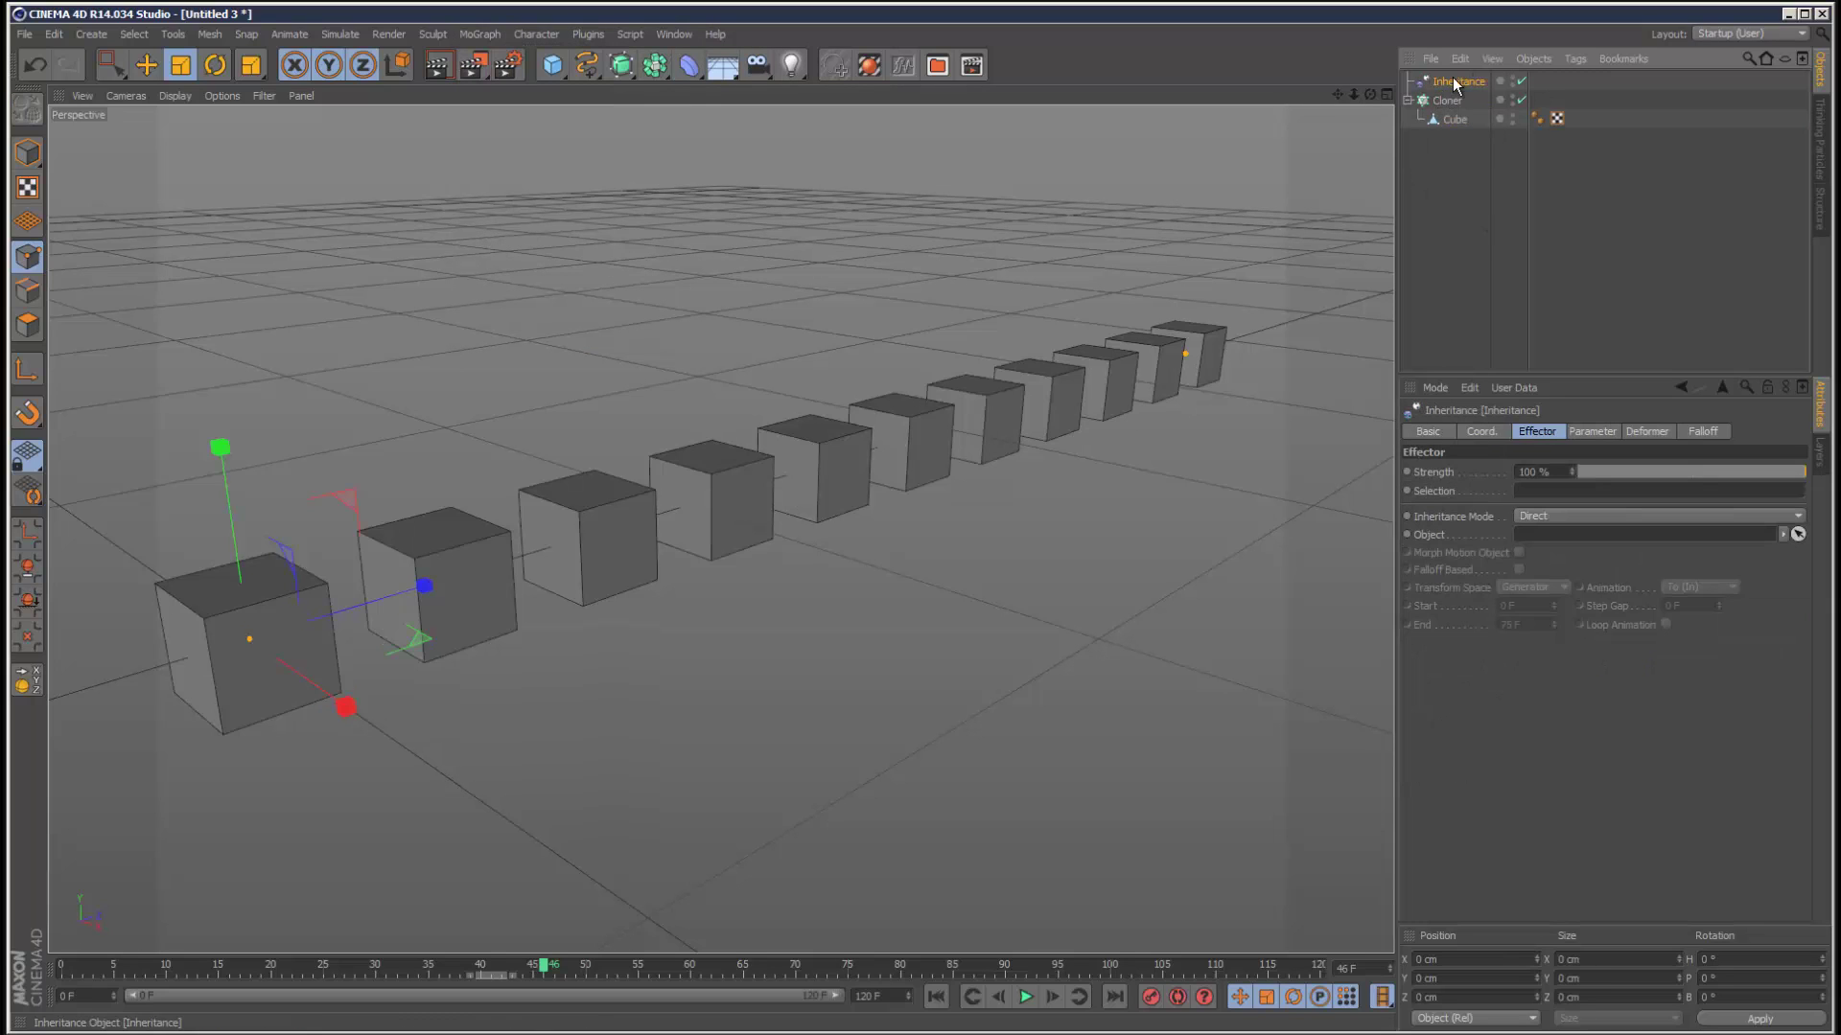
pyautogui.moveTo(1457, 82); pyautogui.dragTo(1442, 175)
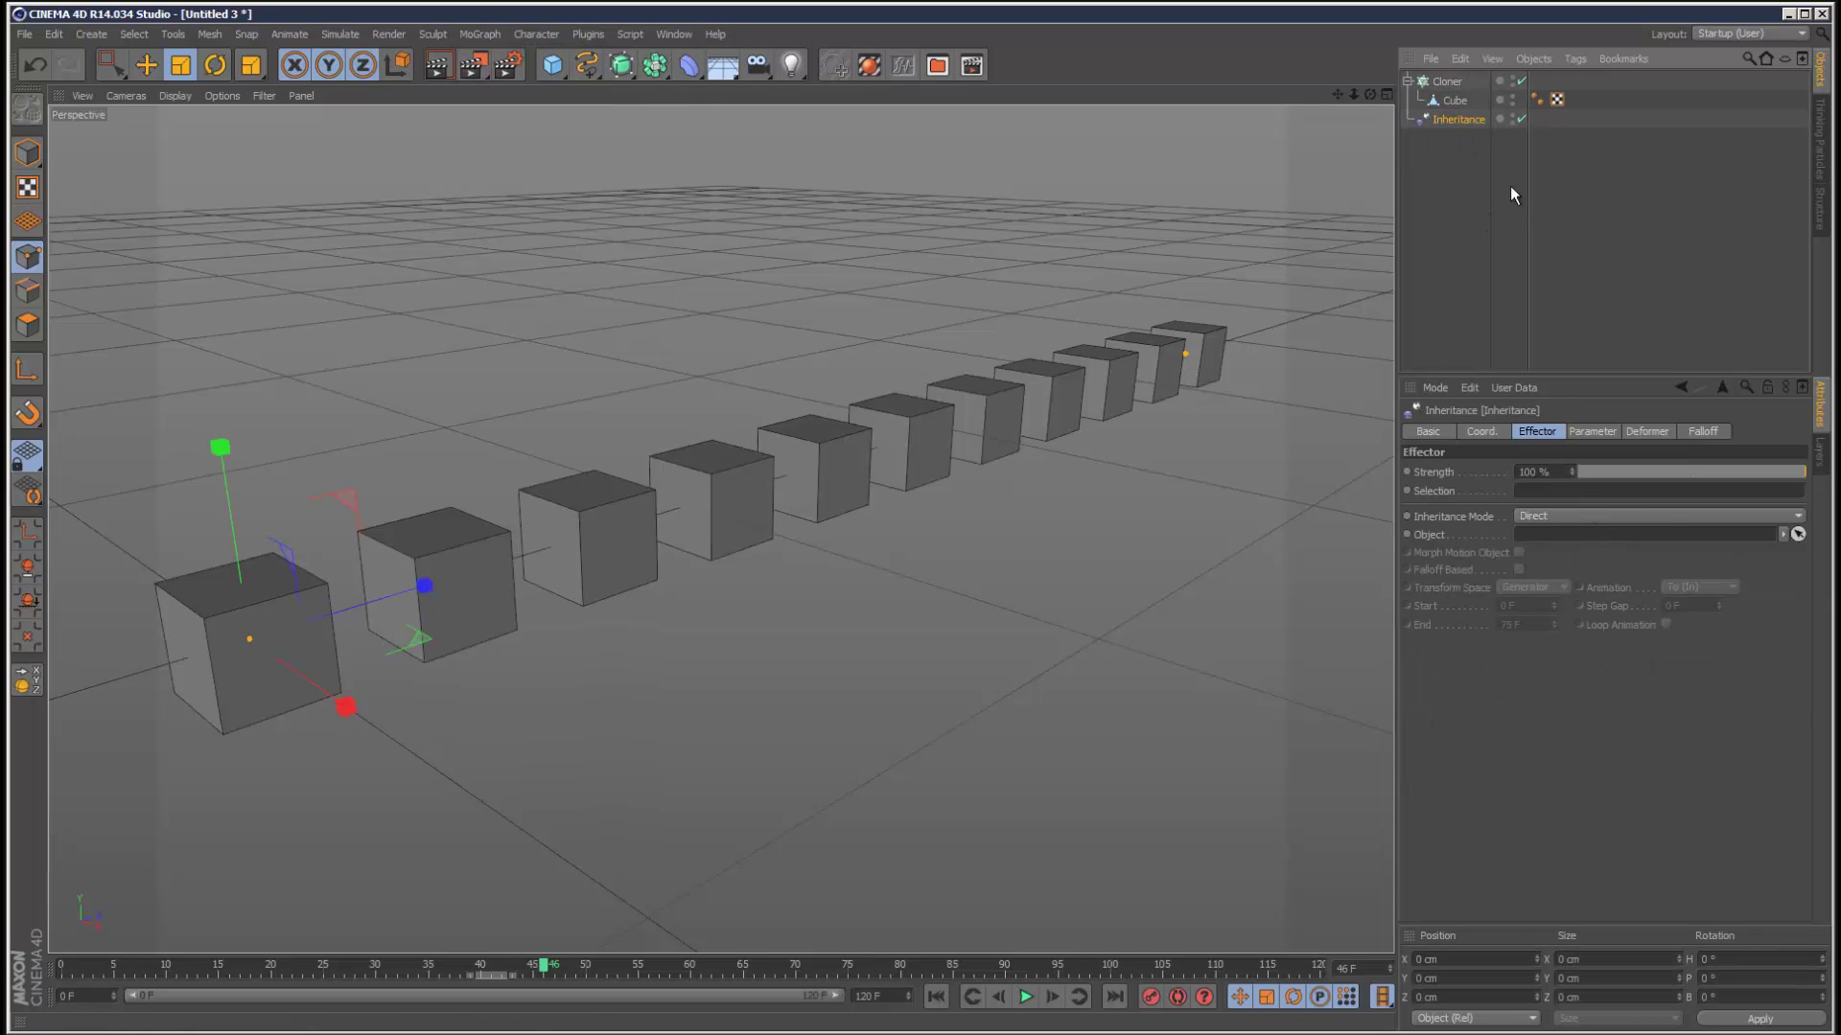
pyautogui.click(1574, 516)
pyautogui.click(1570, 550)
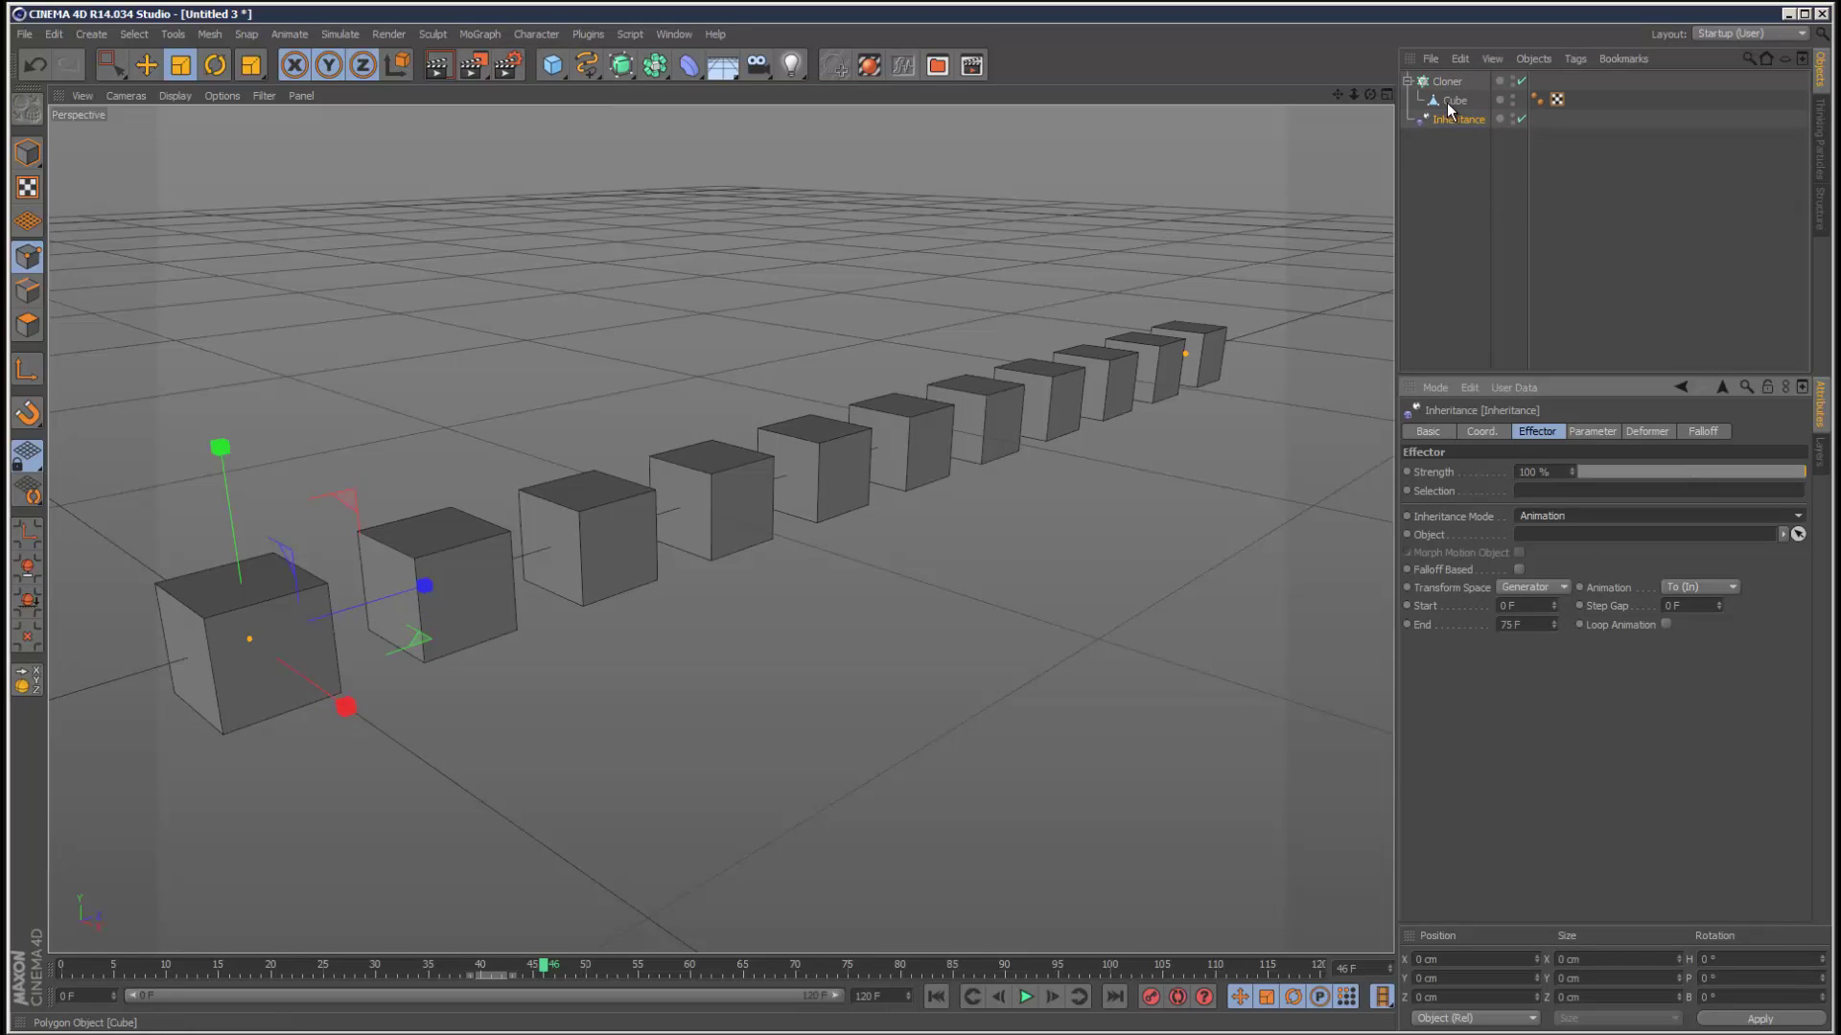
pyautogui.moveTo(1454, 100); pyautogui.dragTo(1555, 534)
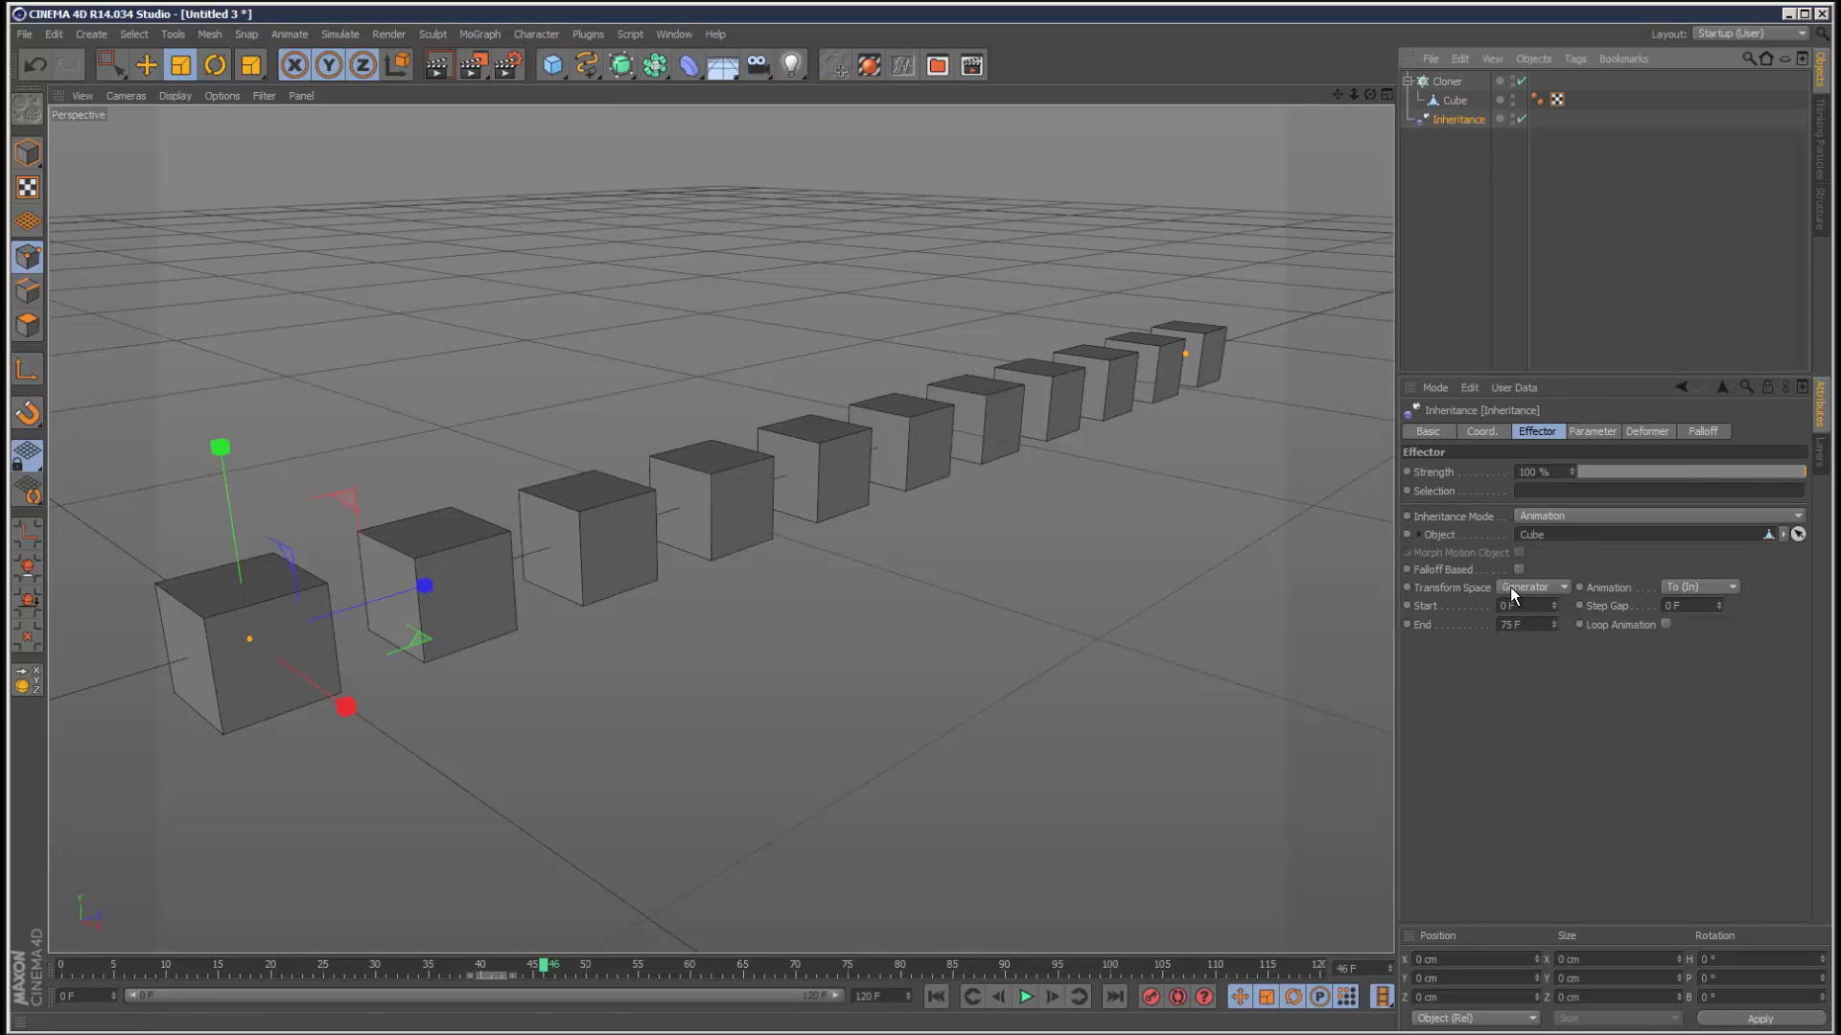
# Step: Set the Inheritance Transform Space to Node, replay the animation, and enable Falloff Based
pyautogui.click(971, 997)
pyautogui.click(1023, 997)
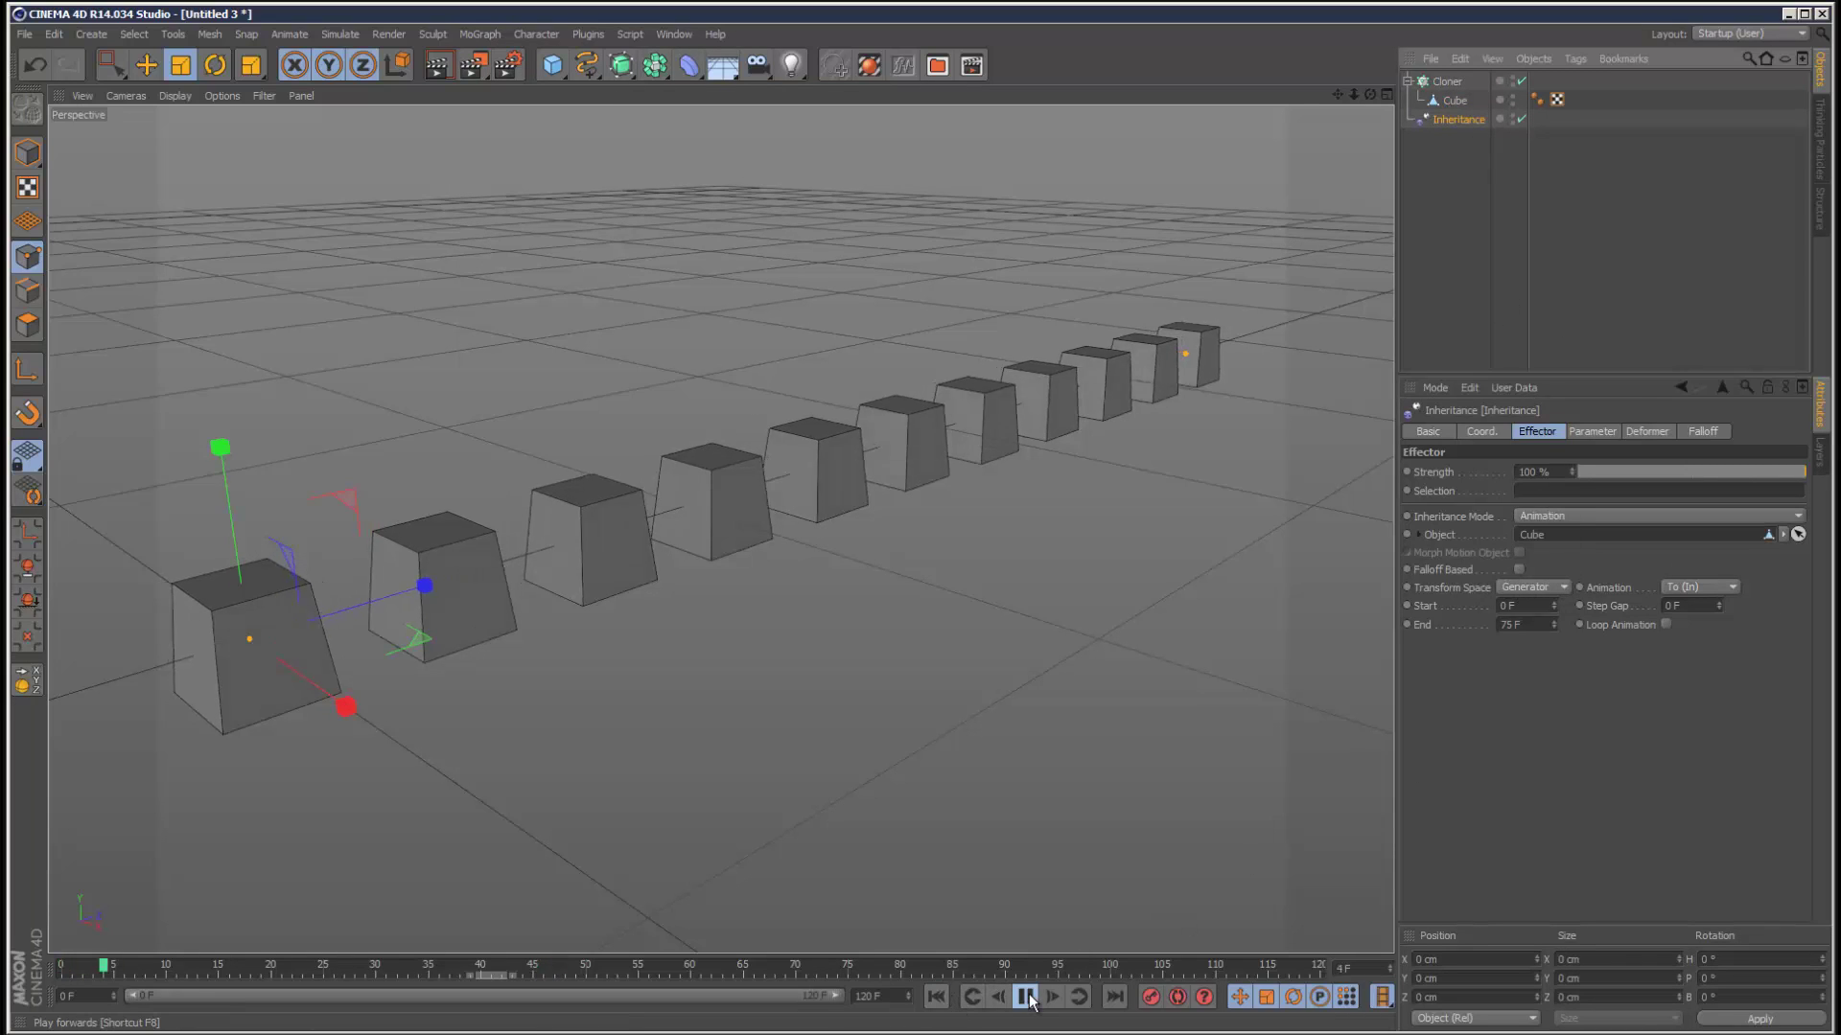
pyautogui.click(1025, 997)
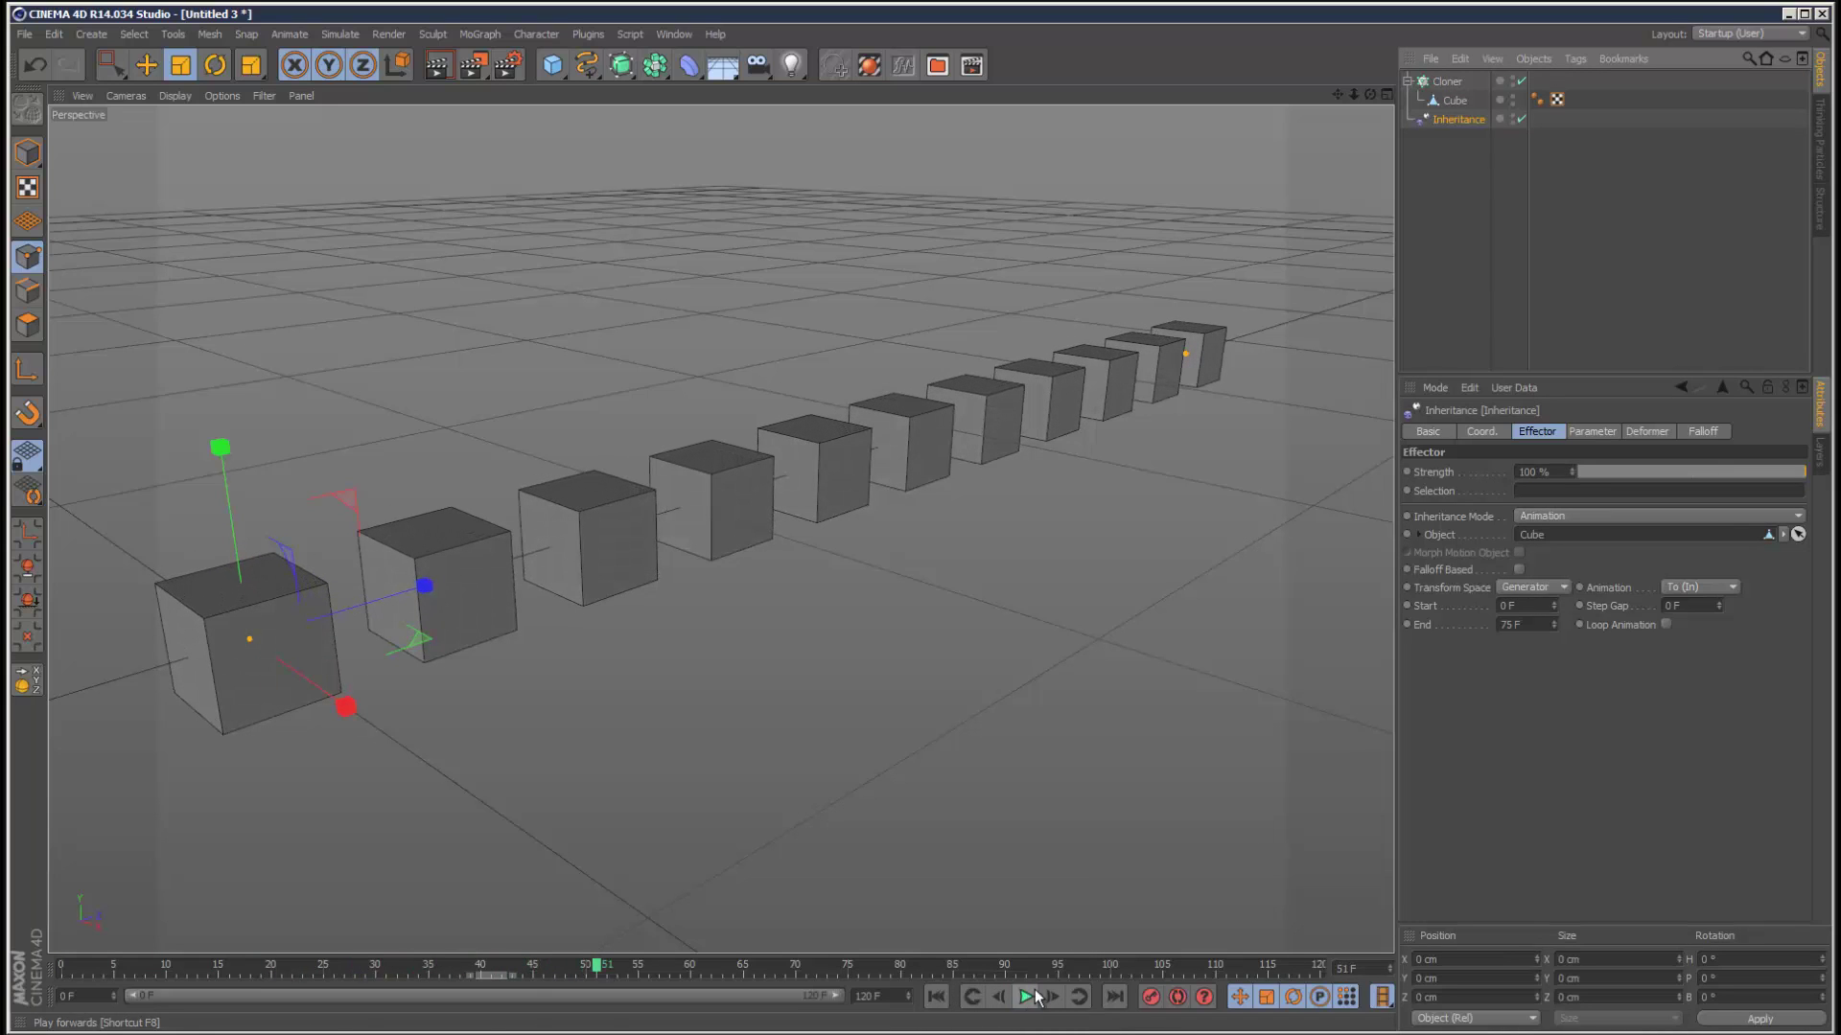
pyautogui.click(1544, 588)
pyautogui.click(935, 997)
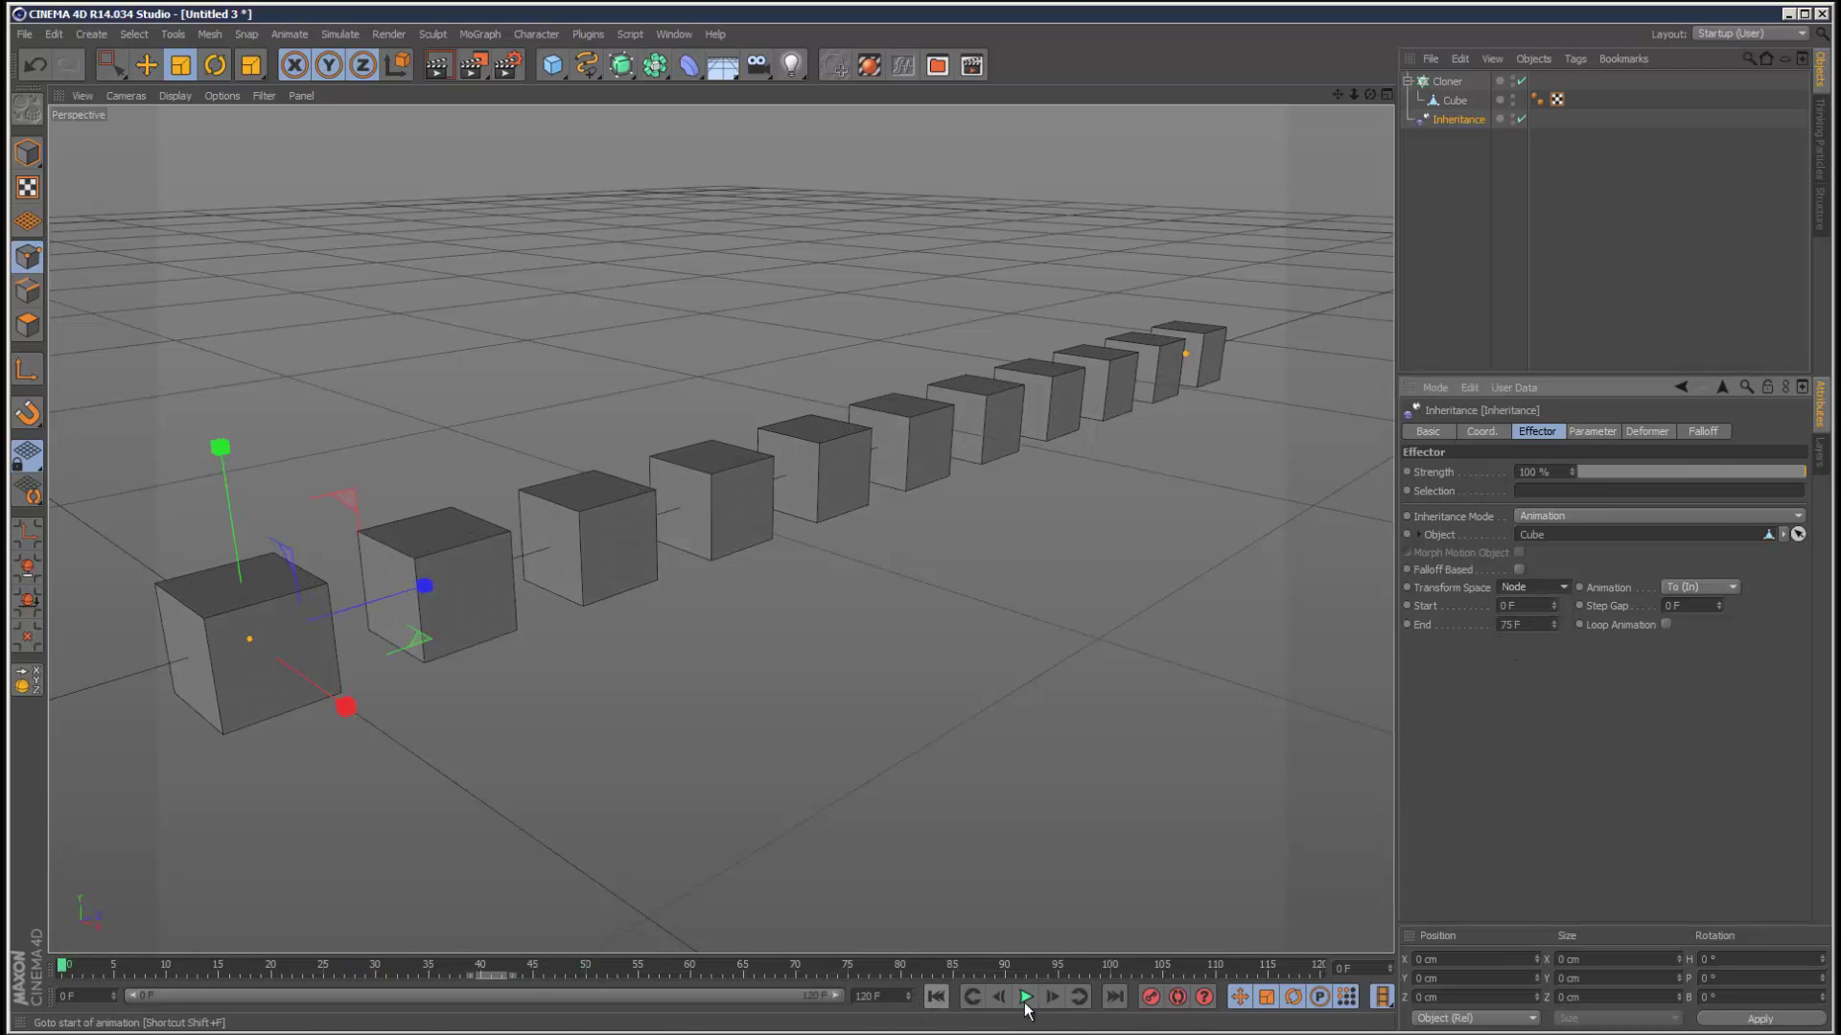
pyautogui.click(1025, 997)
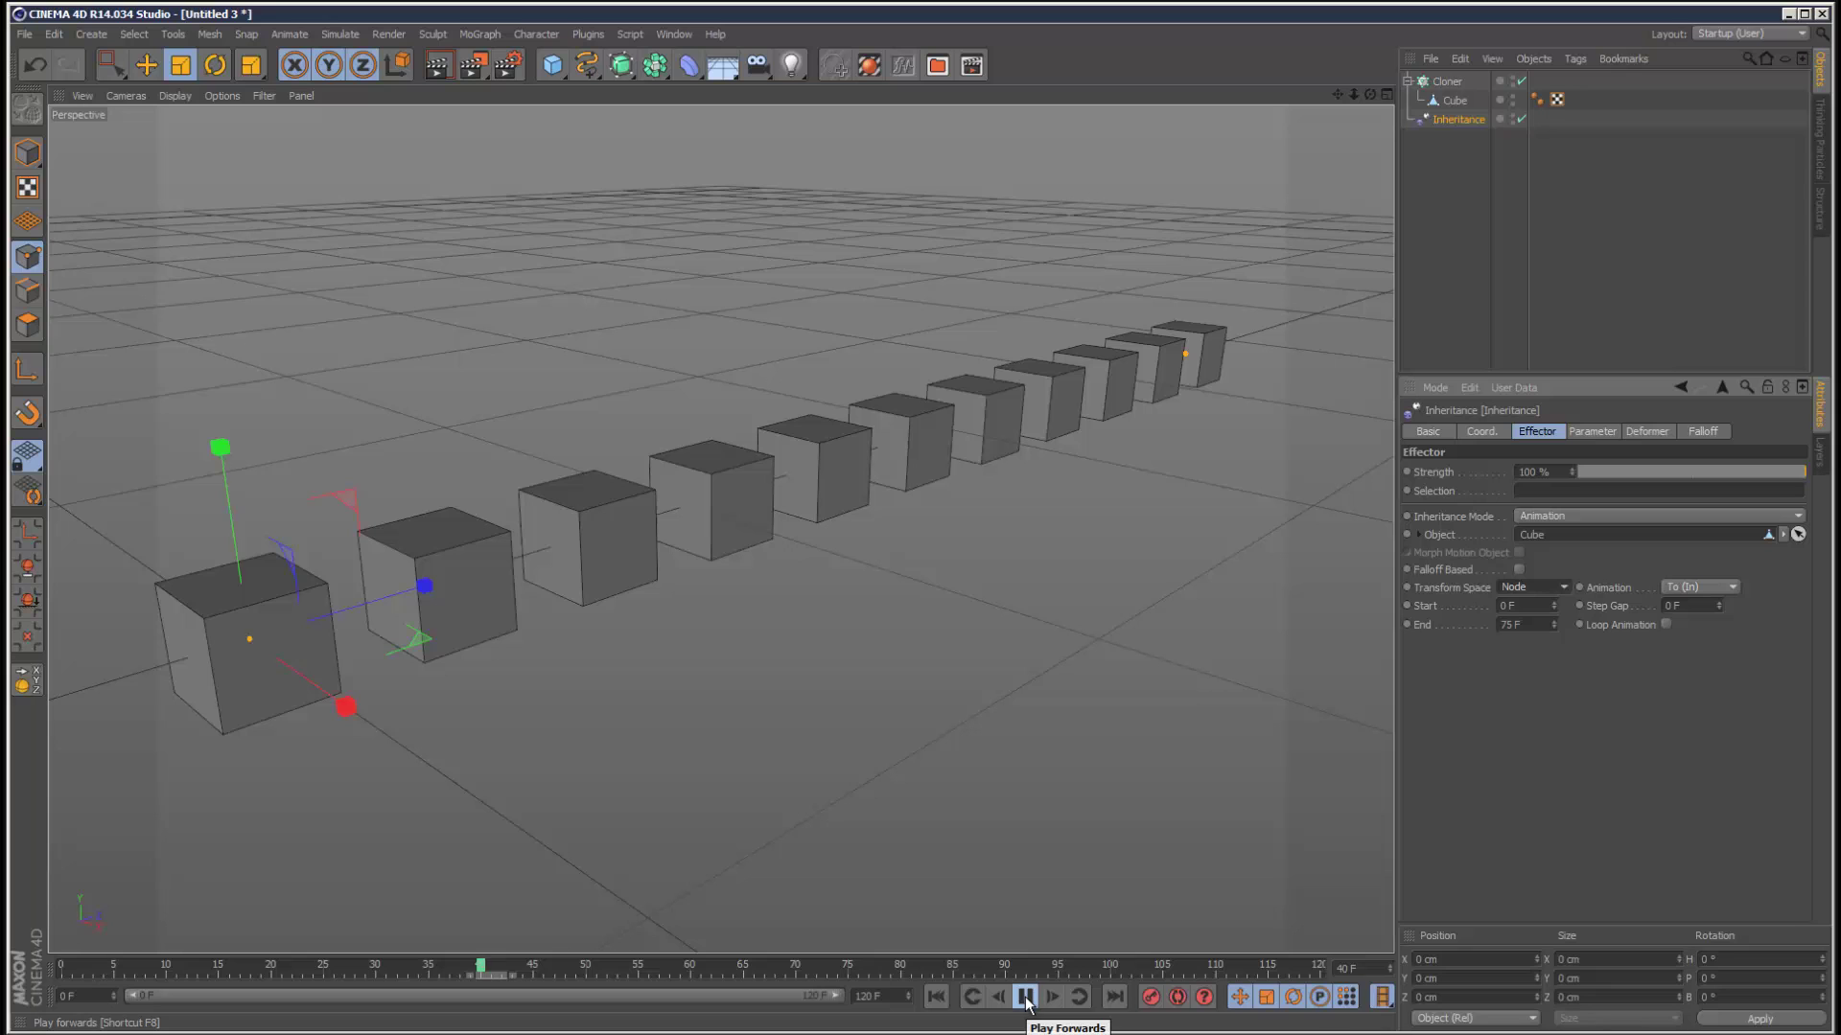
pyautogui.click(1025, 997)
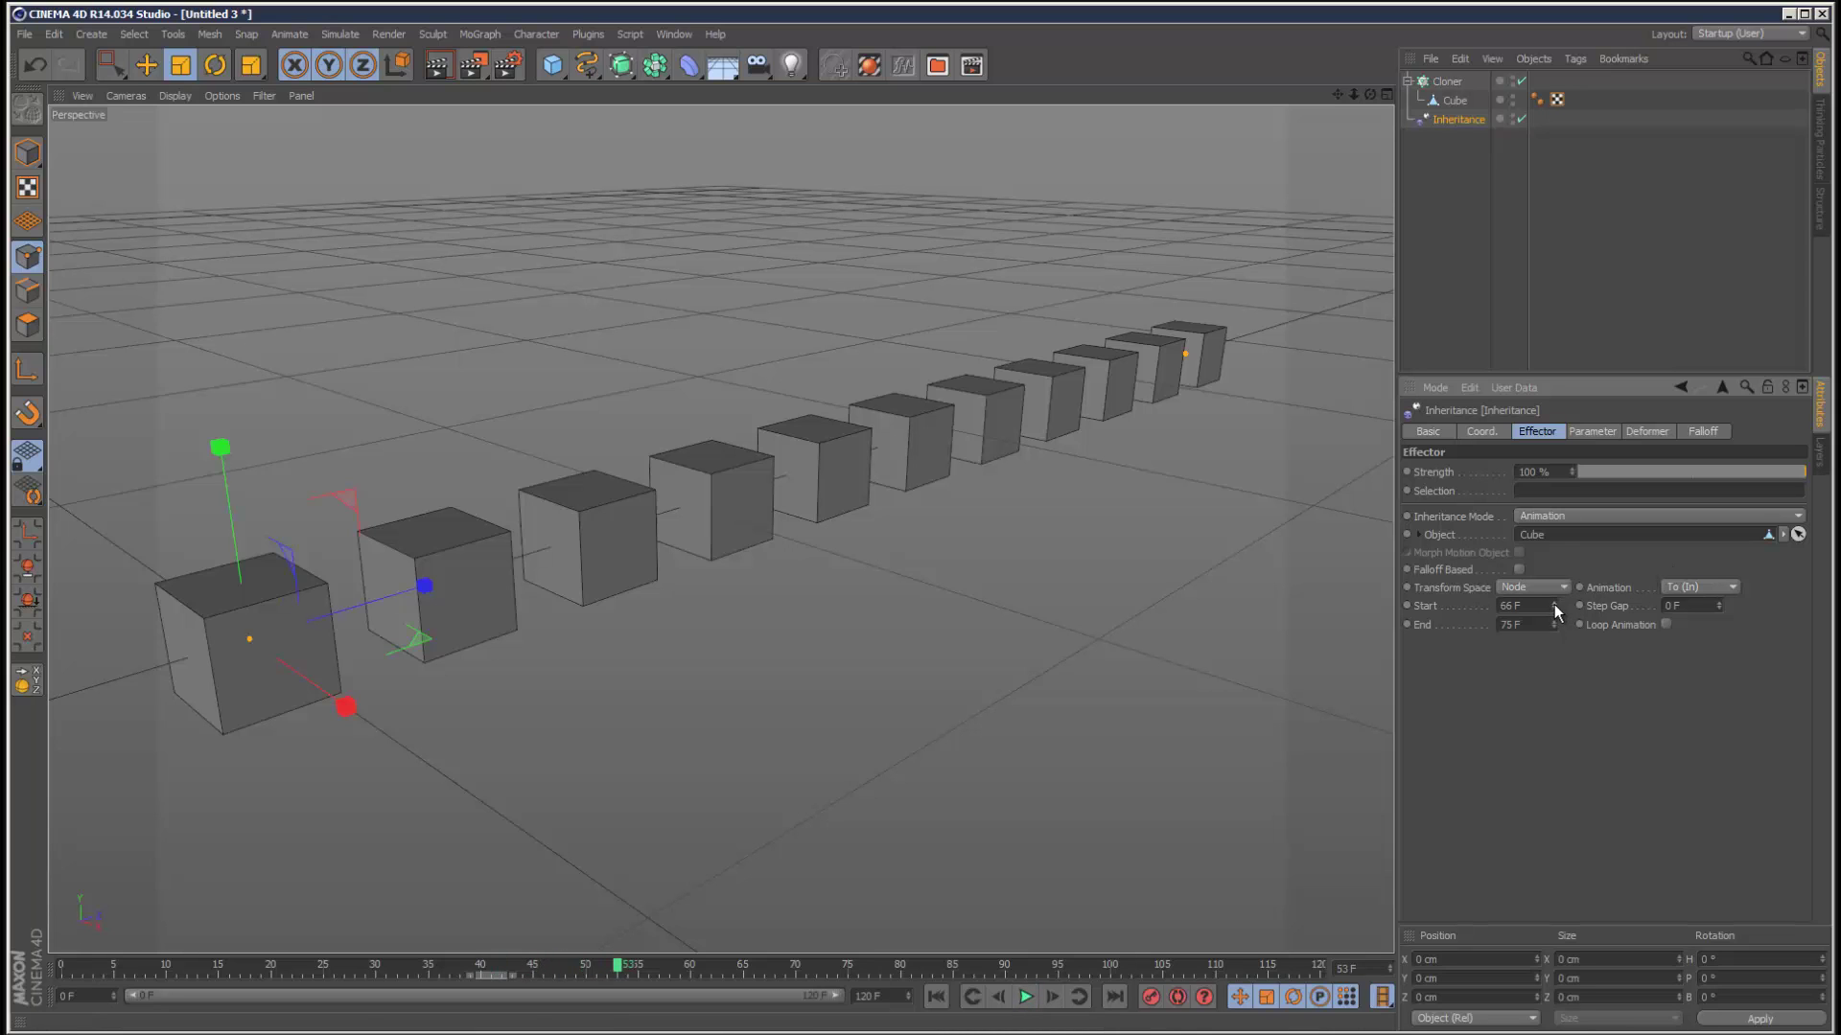
pyautogui.click(936, 997)
pyautogui.click(1025, 997)
pyautogui.click(1517, 569)
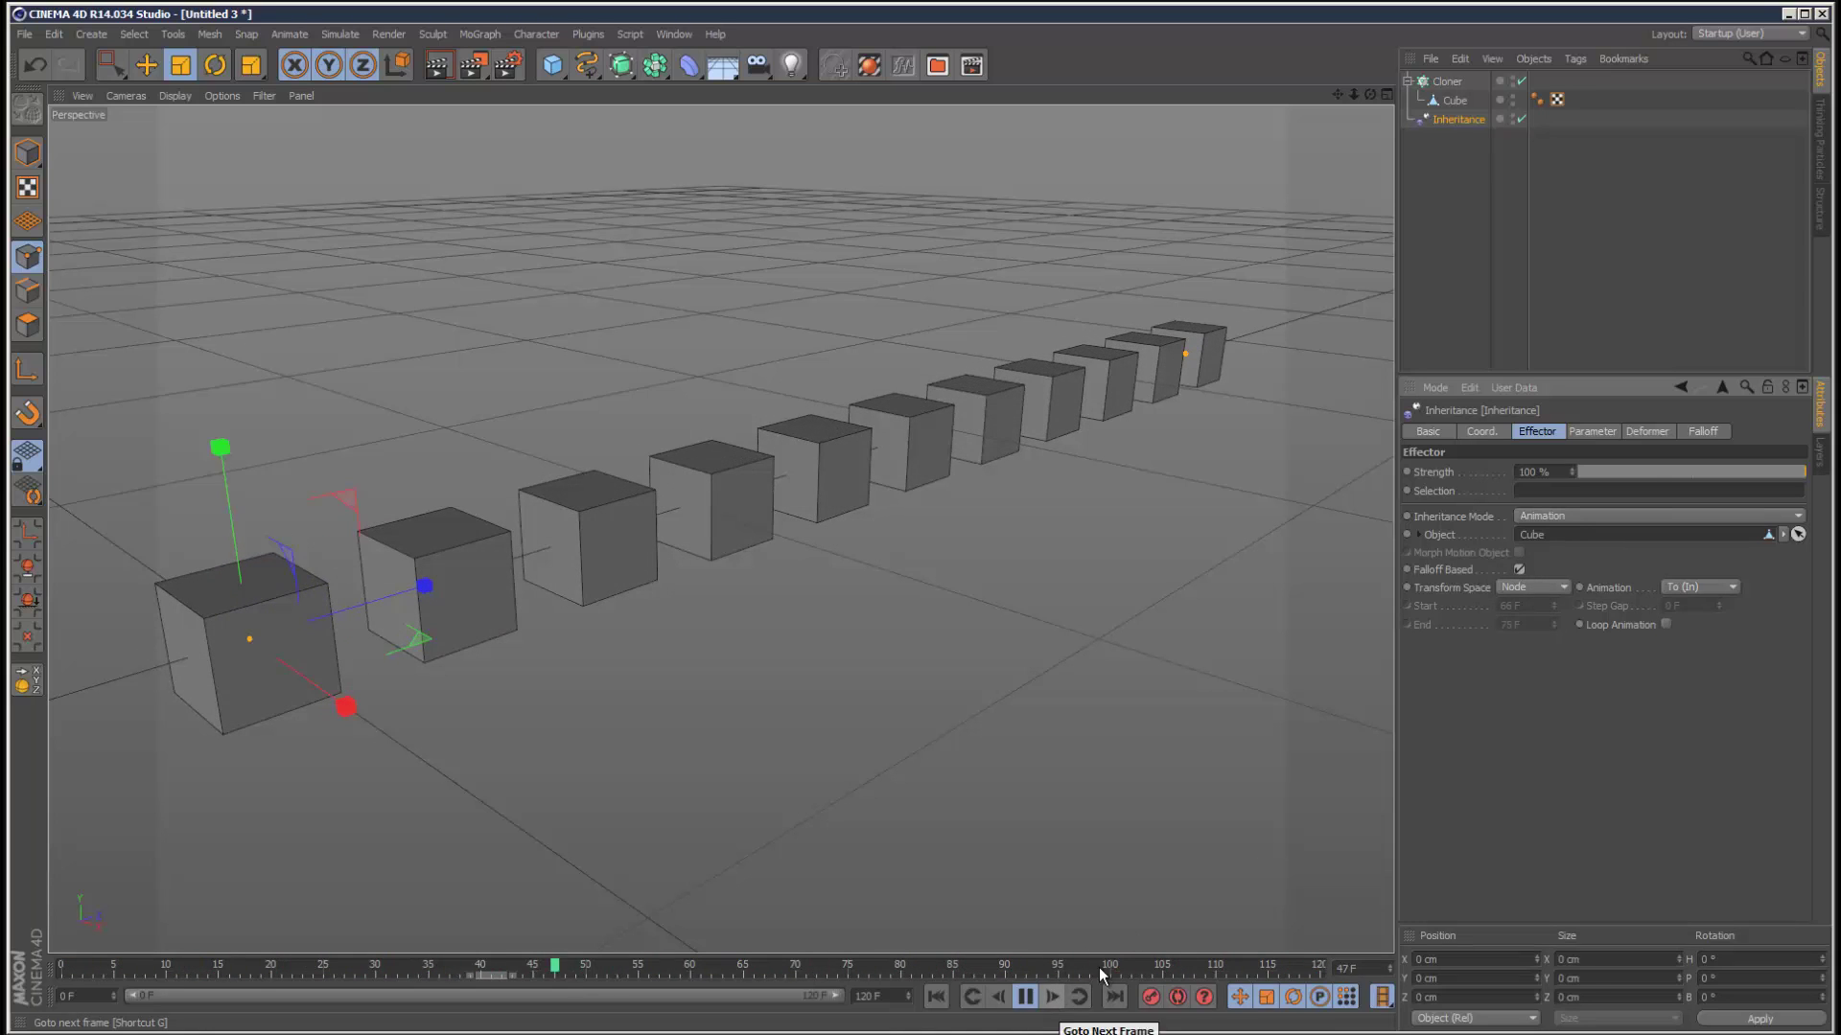
pyautogui.click(1599, 515)
pyautogui.click(1586, 539)
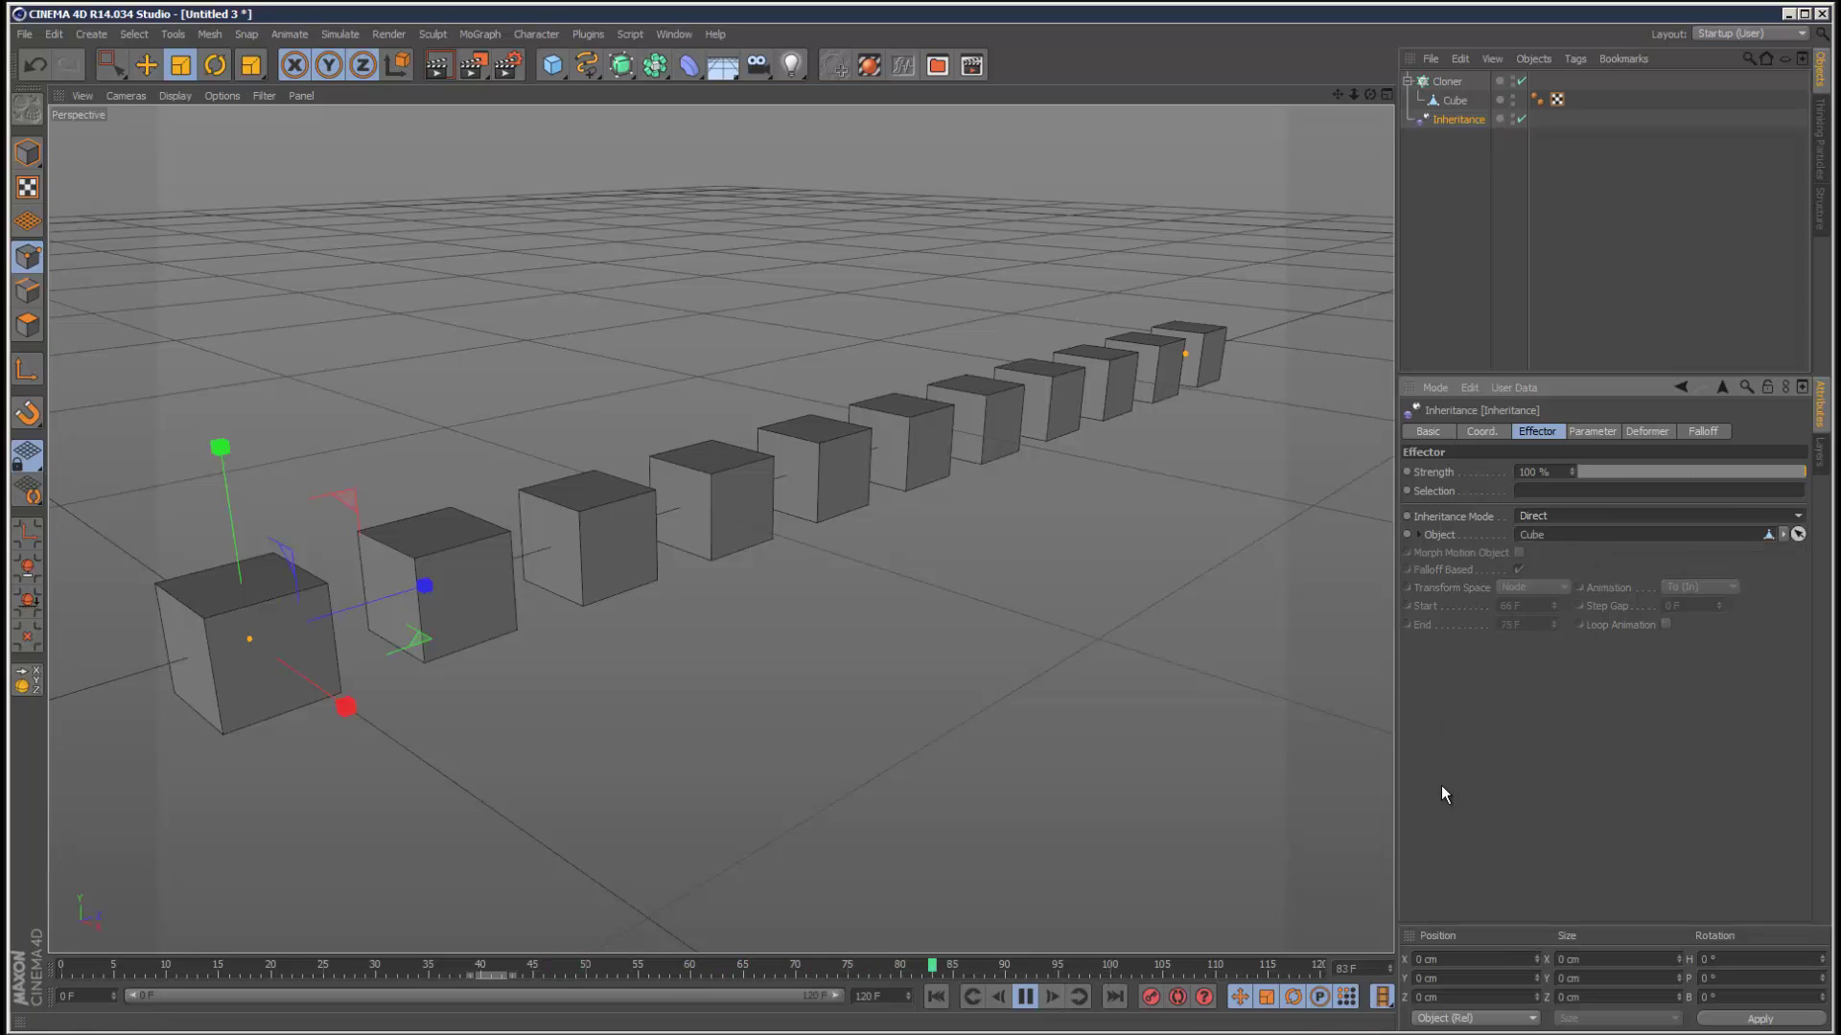
pyautogui.click(1025, 997)
pyautogui.click(1540, 516)
pyautogui.click(1555, 552)
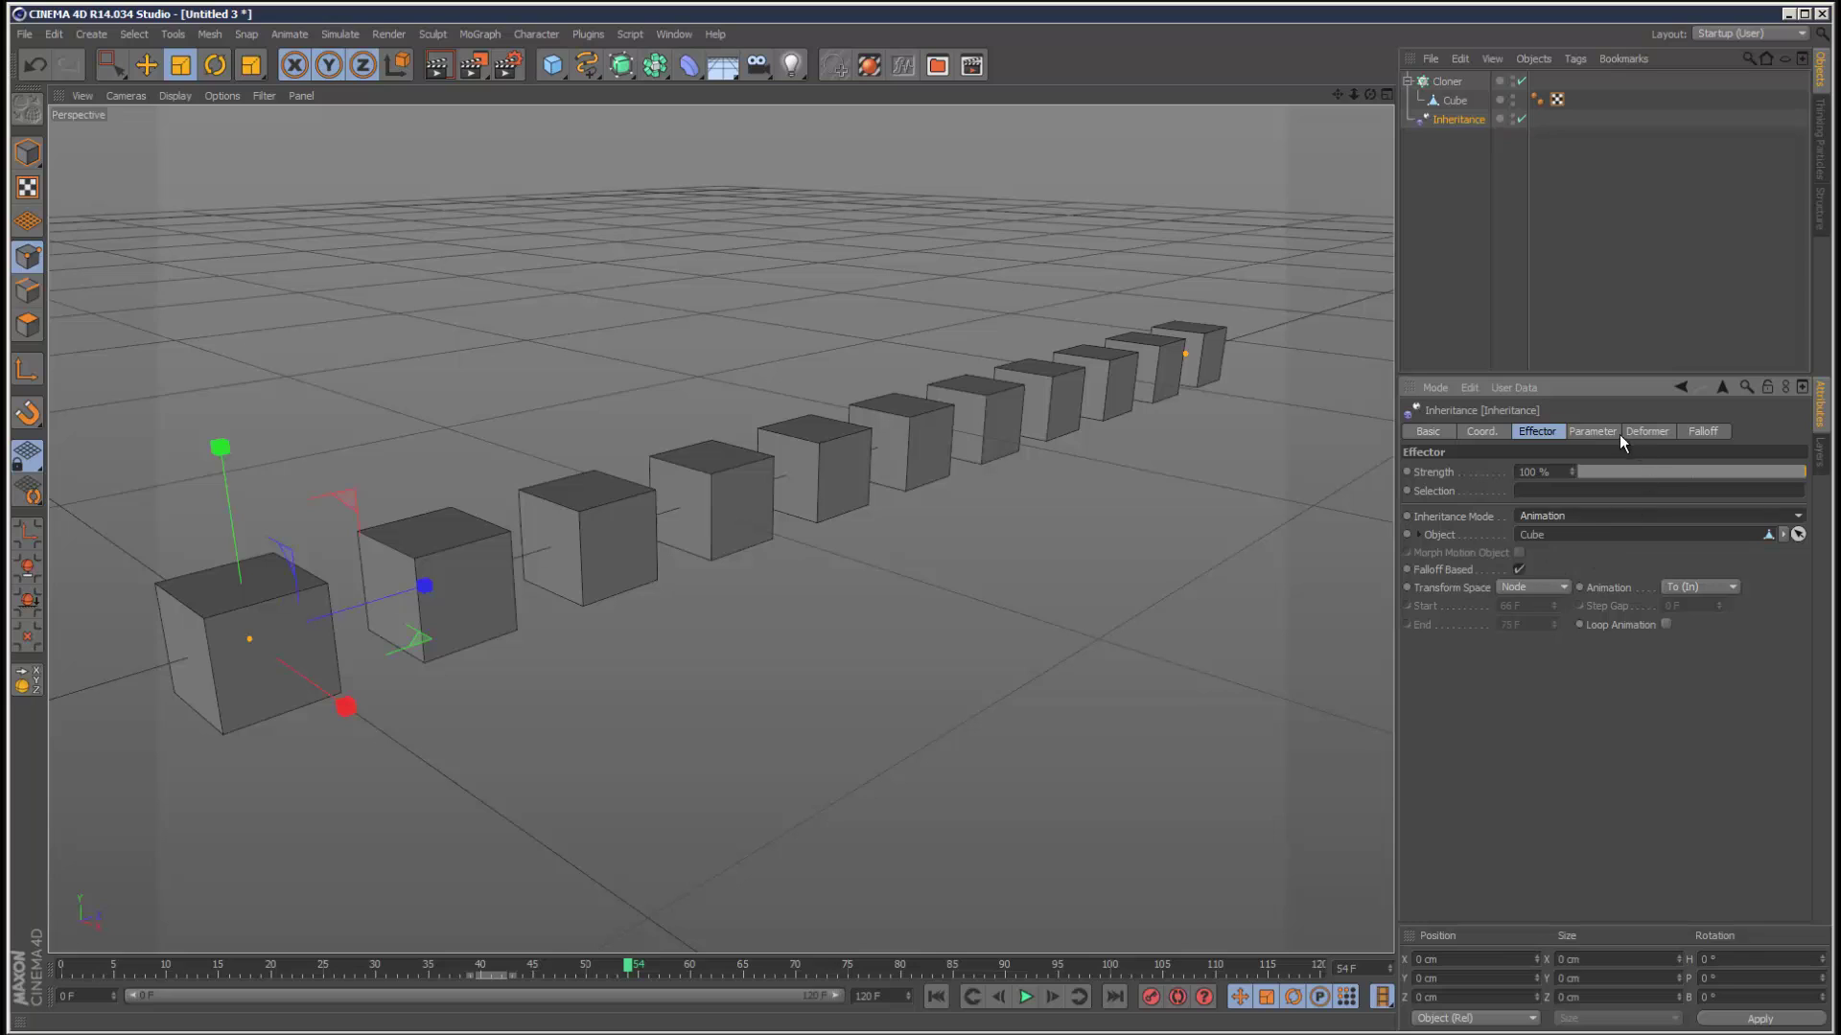
pyautogui.click(1591, 432)
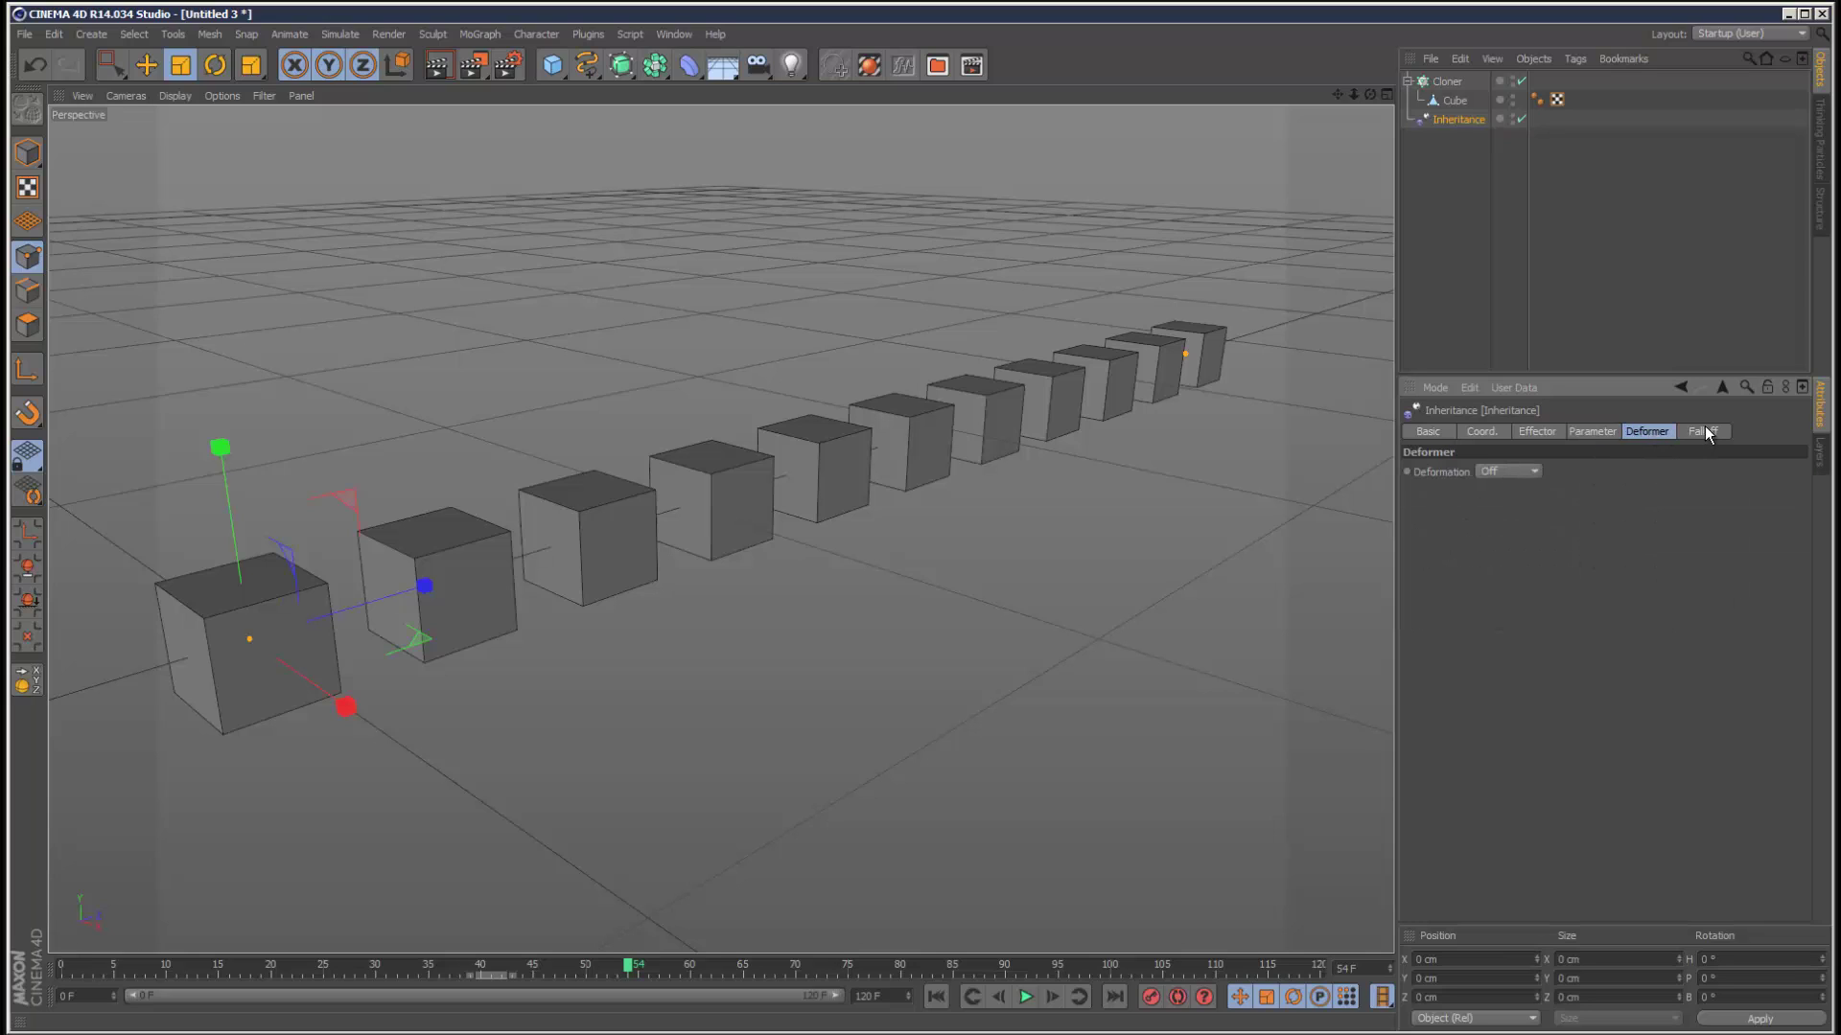
pyautogui.click(1538, 433)
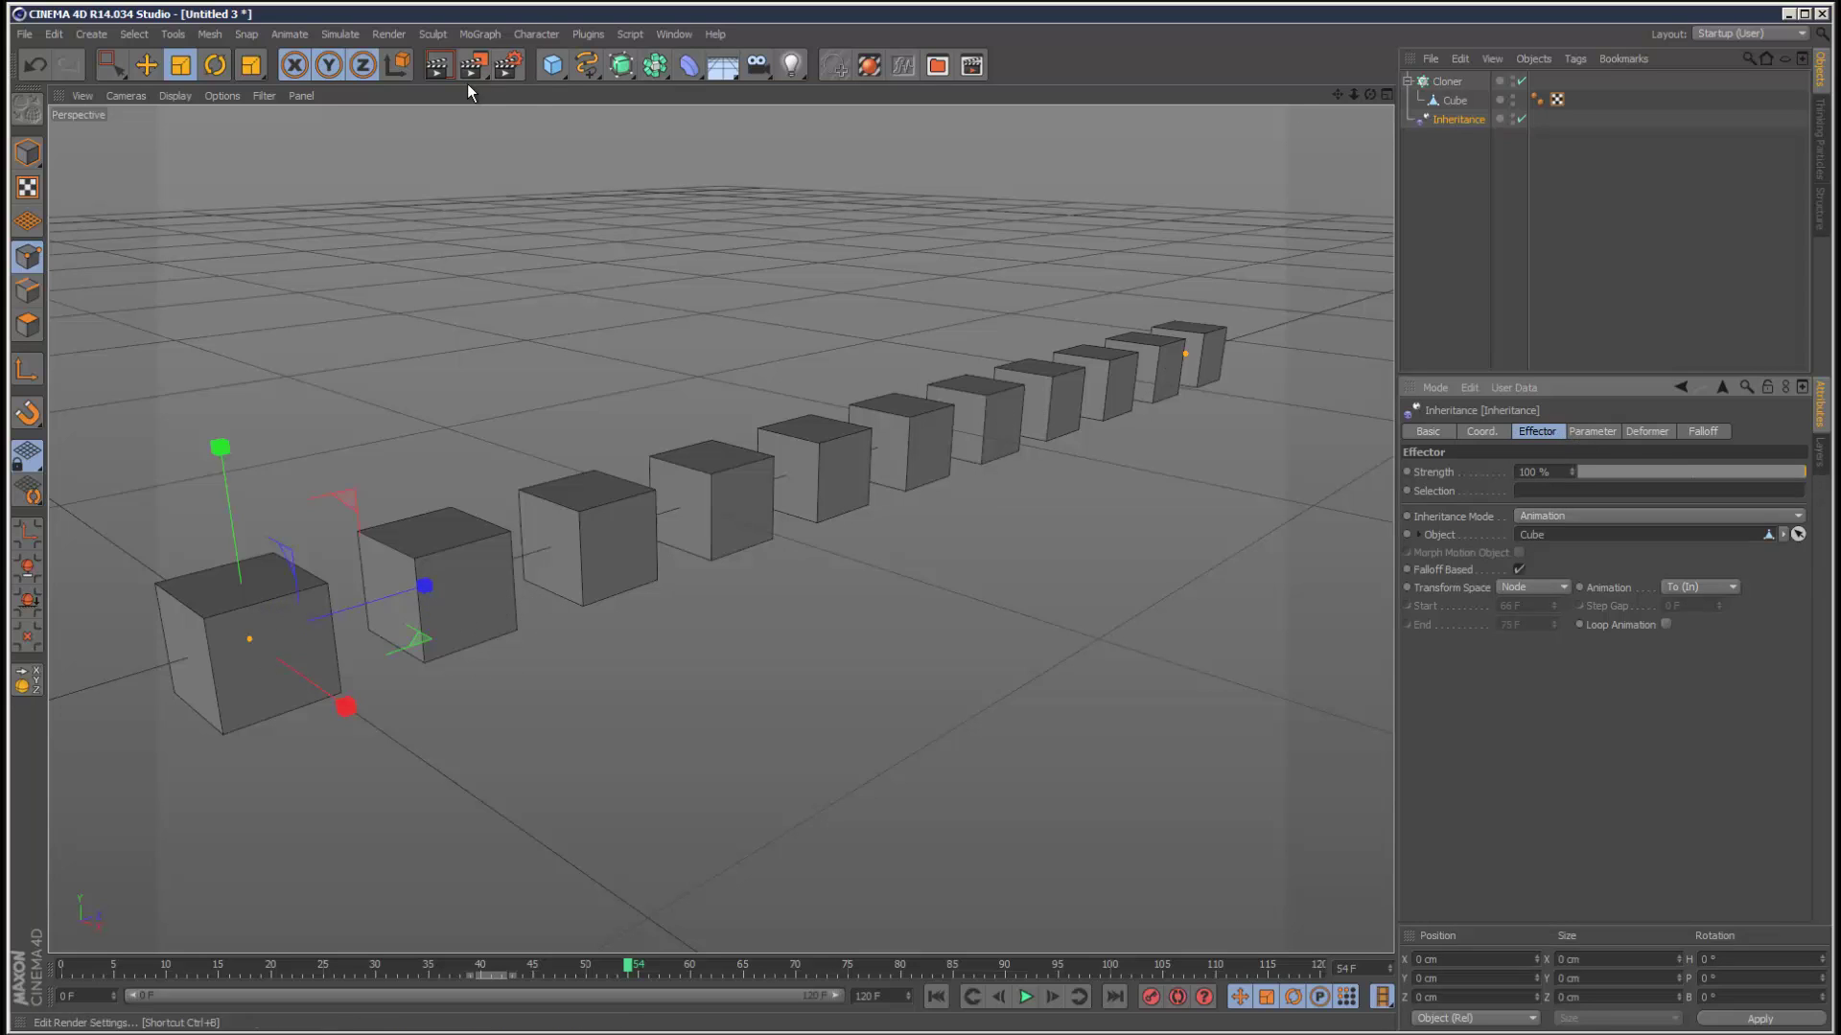
# Step: Add a test cube, scale it to about 168%, move it along the row, then delete it
pyautogui.moveTo(552, 64); pyautogui.dragTo(715, 215)
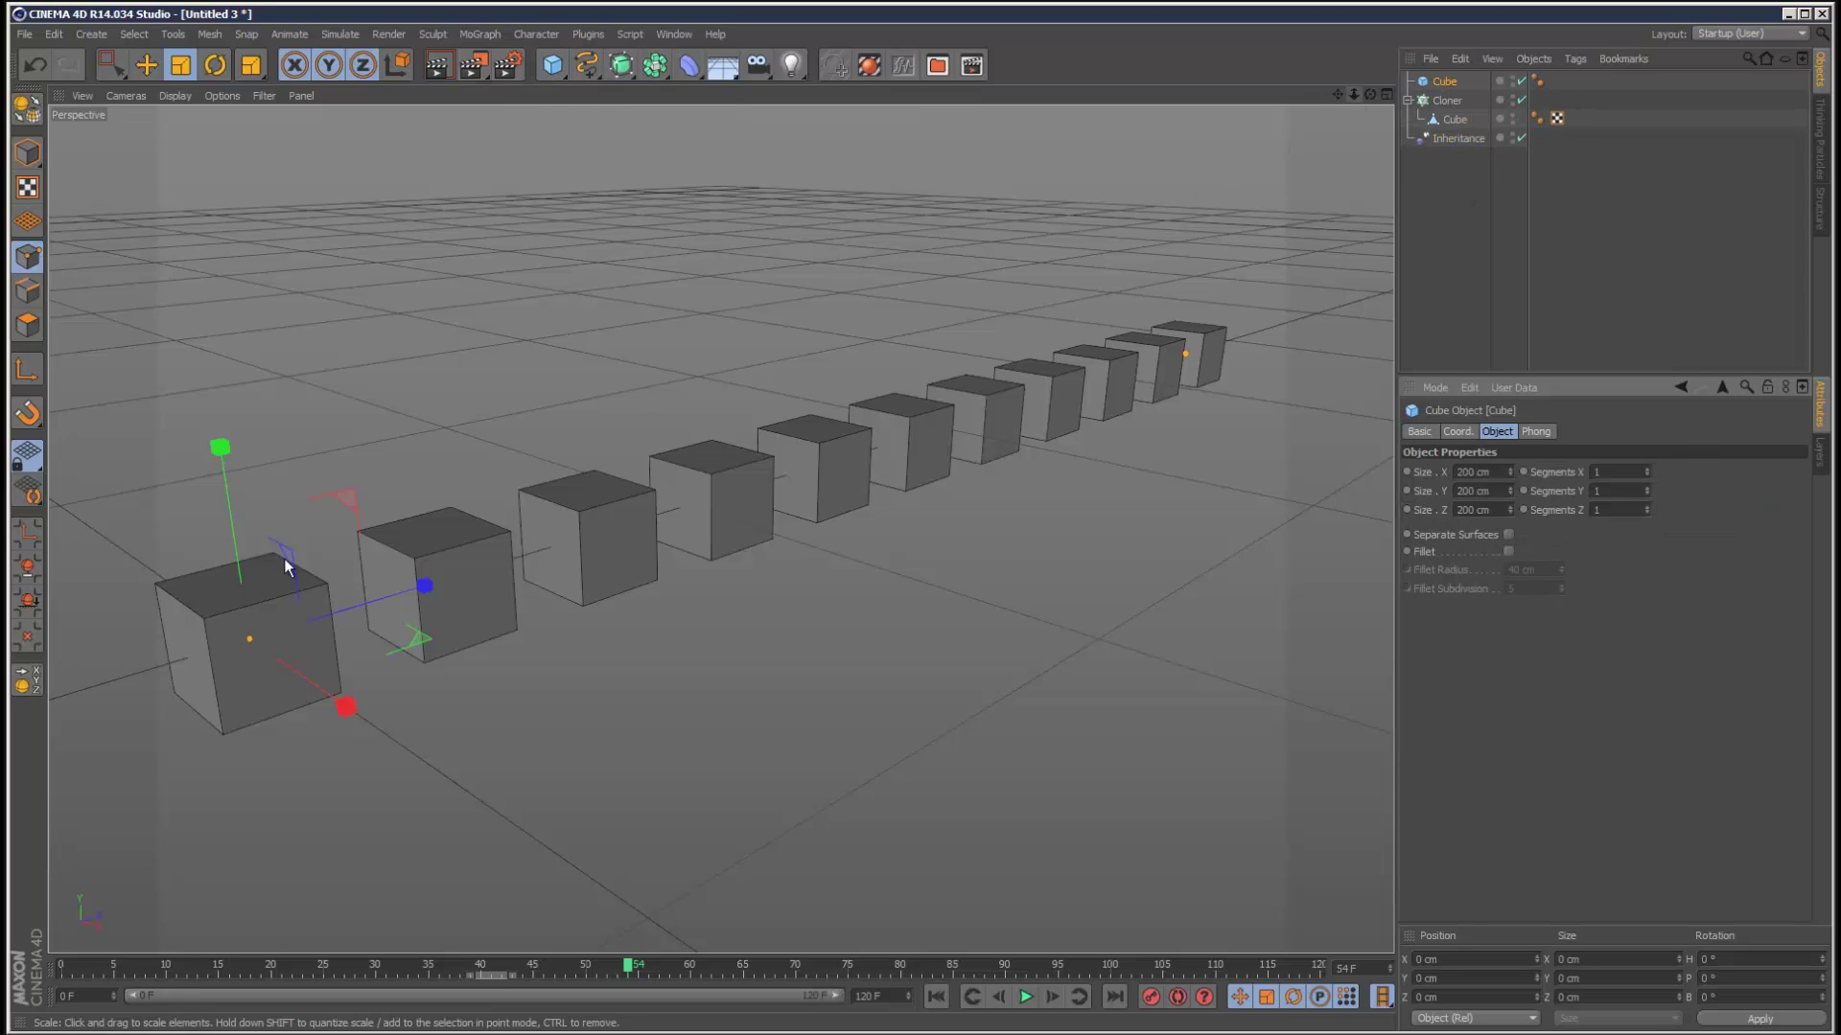
pyautogui.press('t')
pyautogui.moveTo(596, 687); pyautogui.dragTo(829, 272)
pyautogui.press('e')
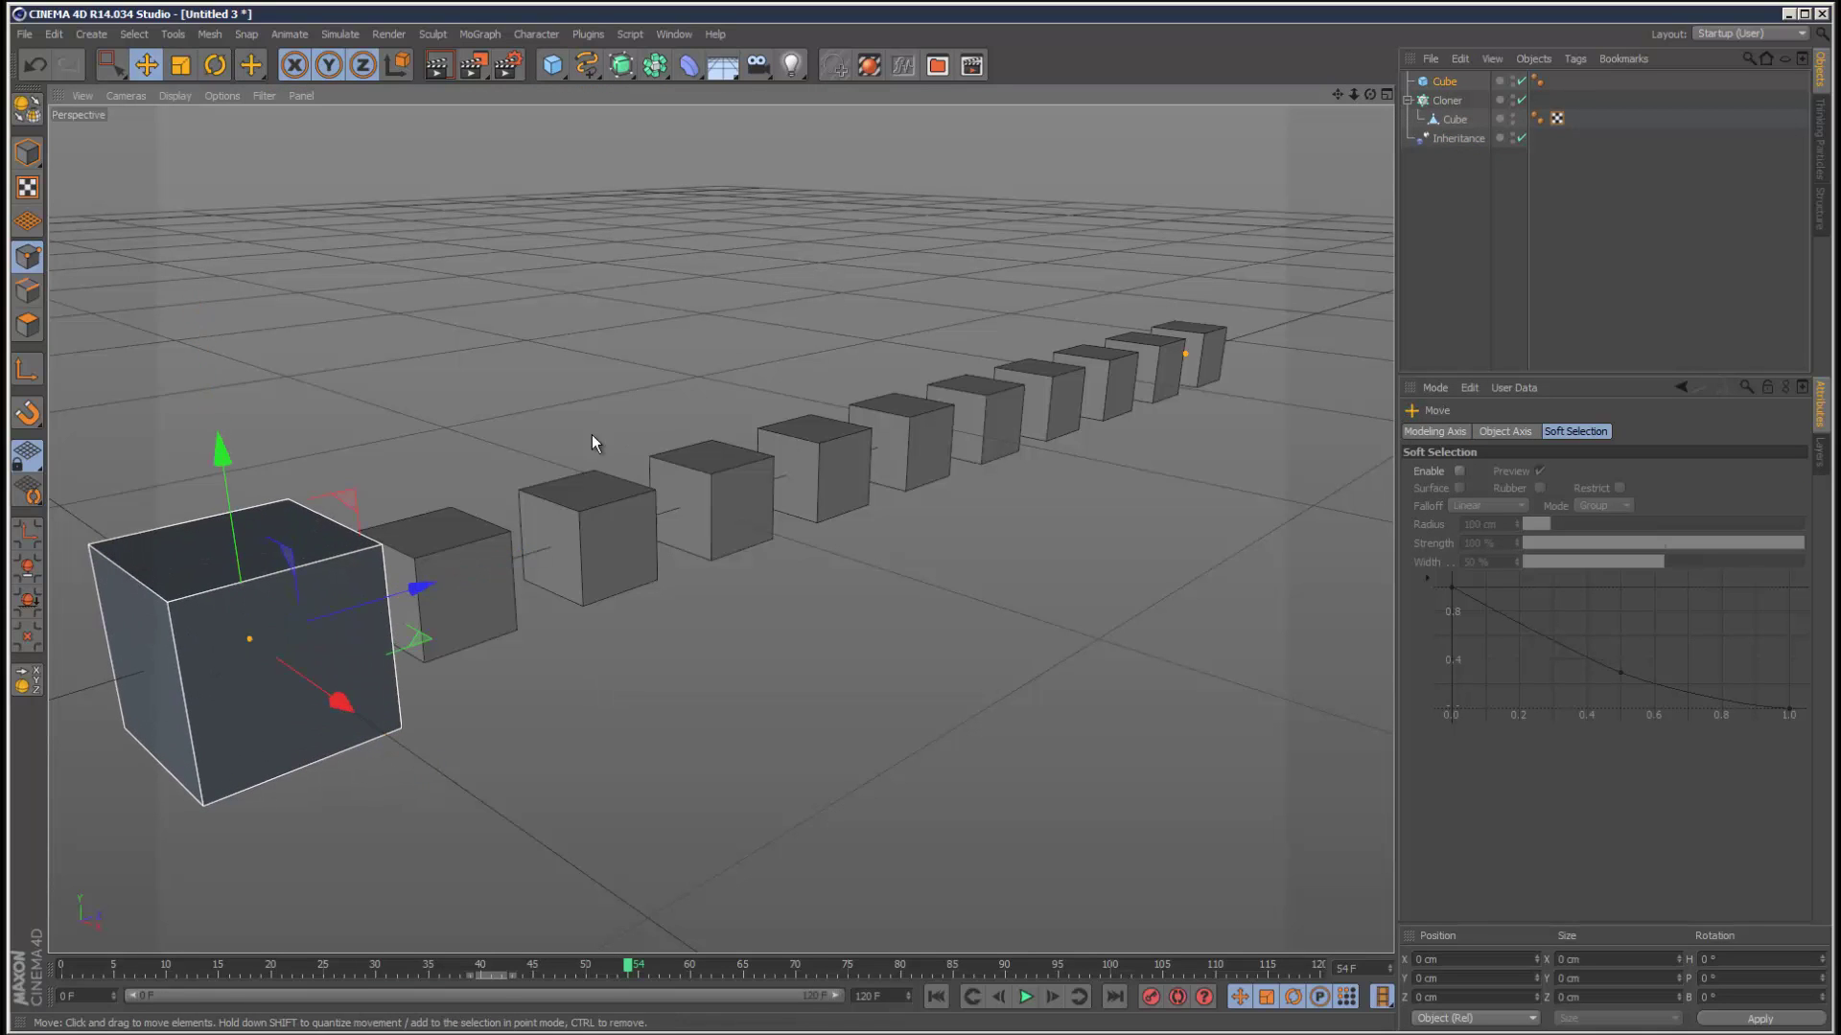
pyautogui.moveTo(423, 589); pyautogui.dragTo(991, 353)
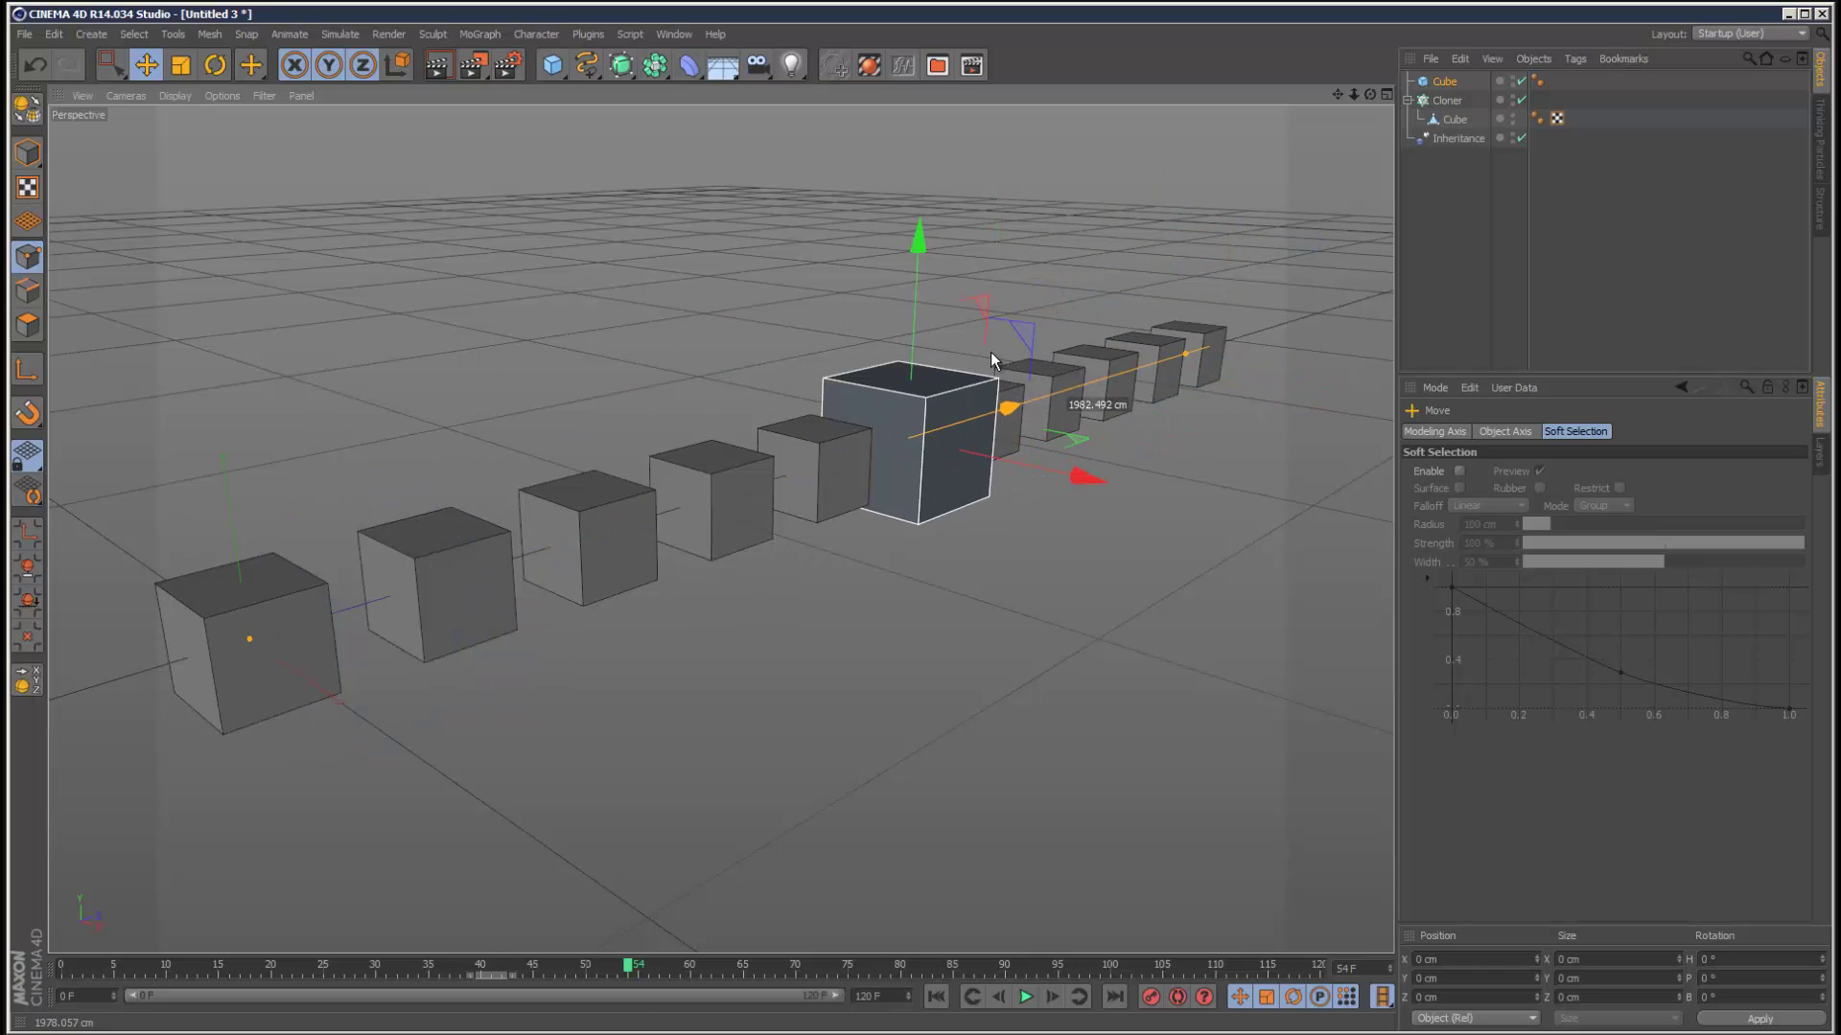
pyautogui.click(1450, 83)
pyautogui.press('Delete')
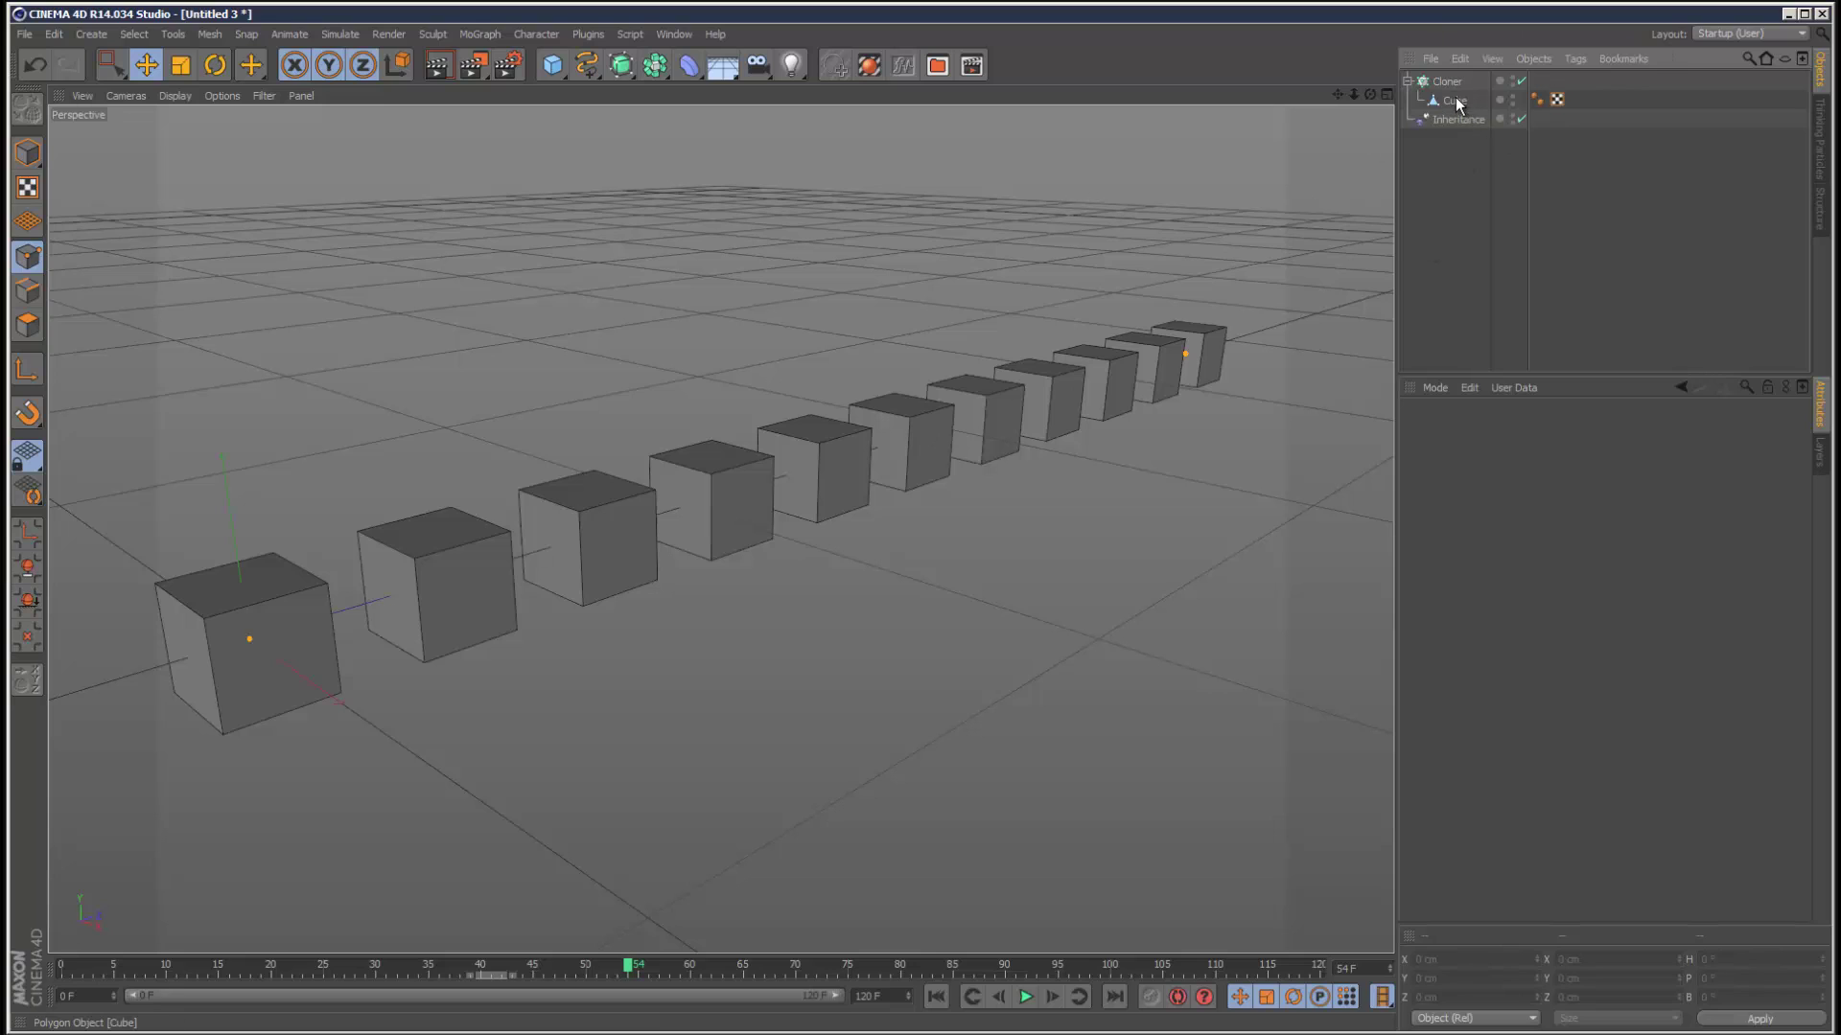
# Step: Delete the Inheritance effector and leave the Cloner selected
pyautogui.click(1454, 99)
pyautogui.click(1590, 252)
pyautogui.click(1463, 121)
pyautogui.press('Delete')
pyautogui.click(1449, 82)
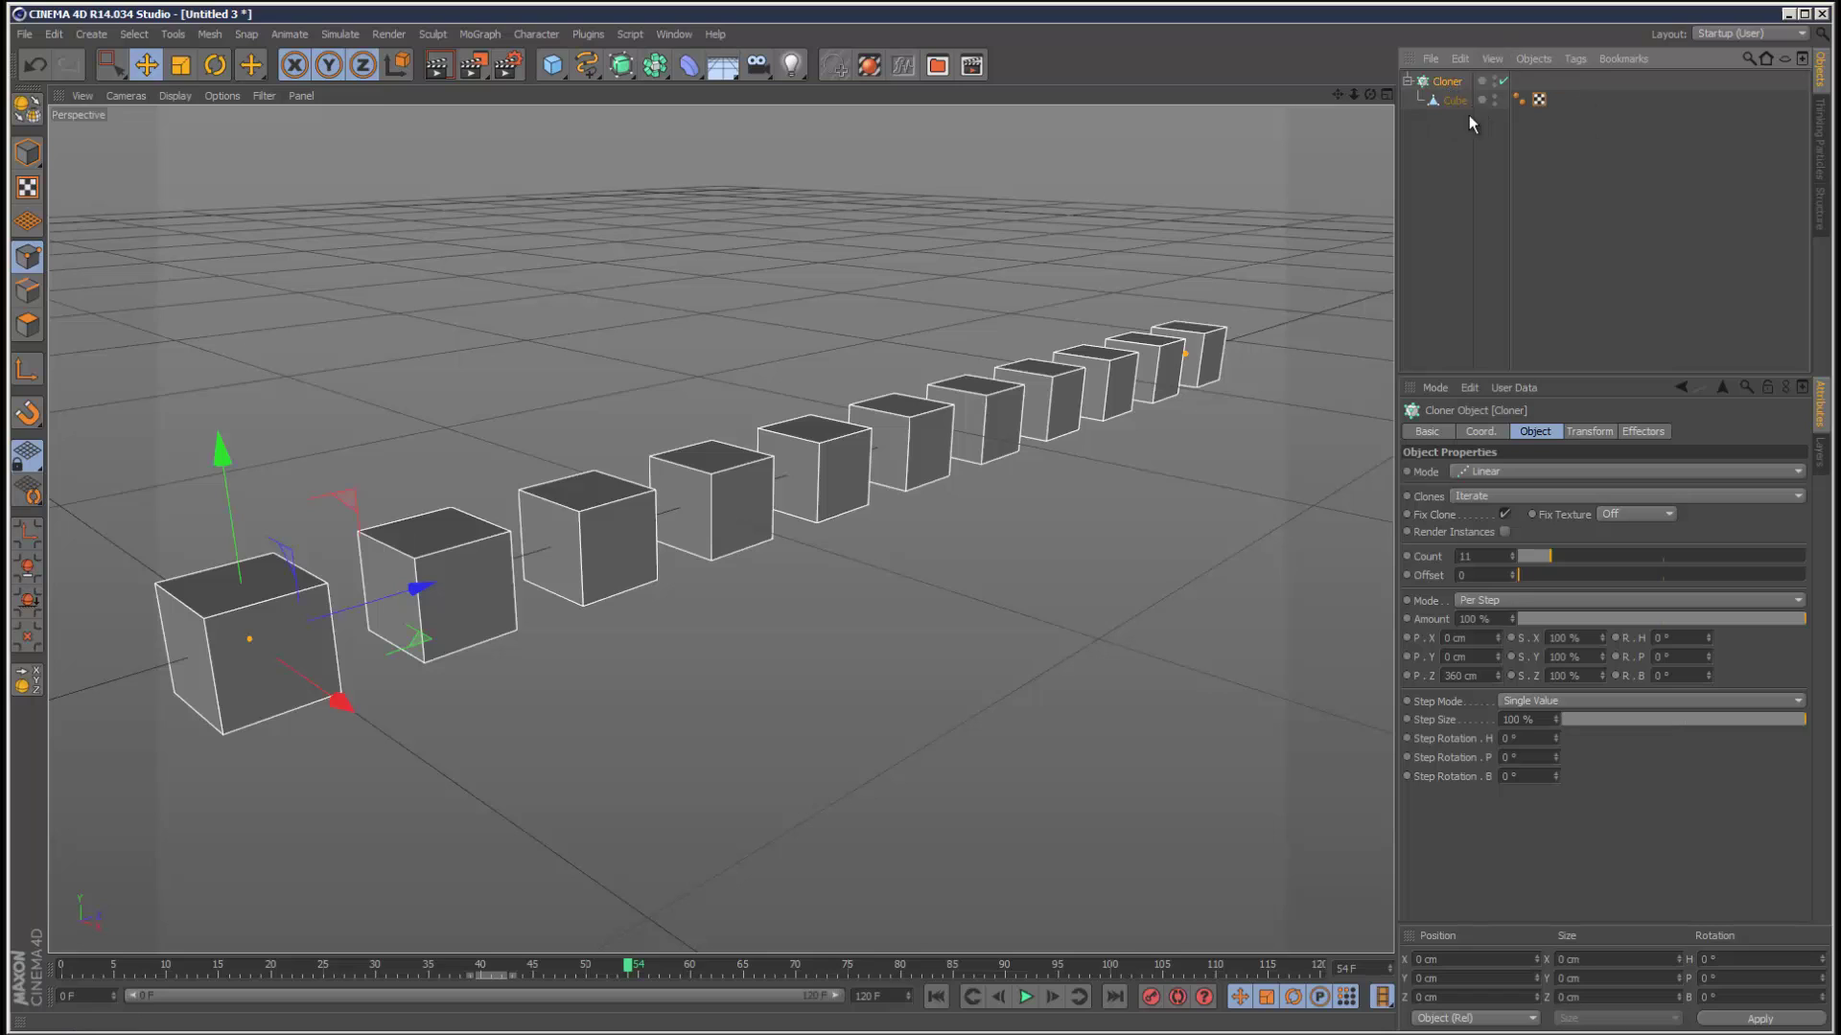
# Step: Add a Plain effector to the Cloner and turn off its Position offset
pyautogui.click(479, 33)
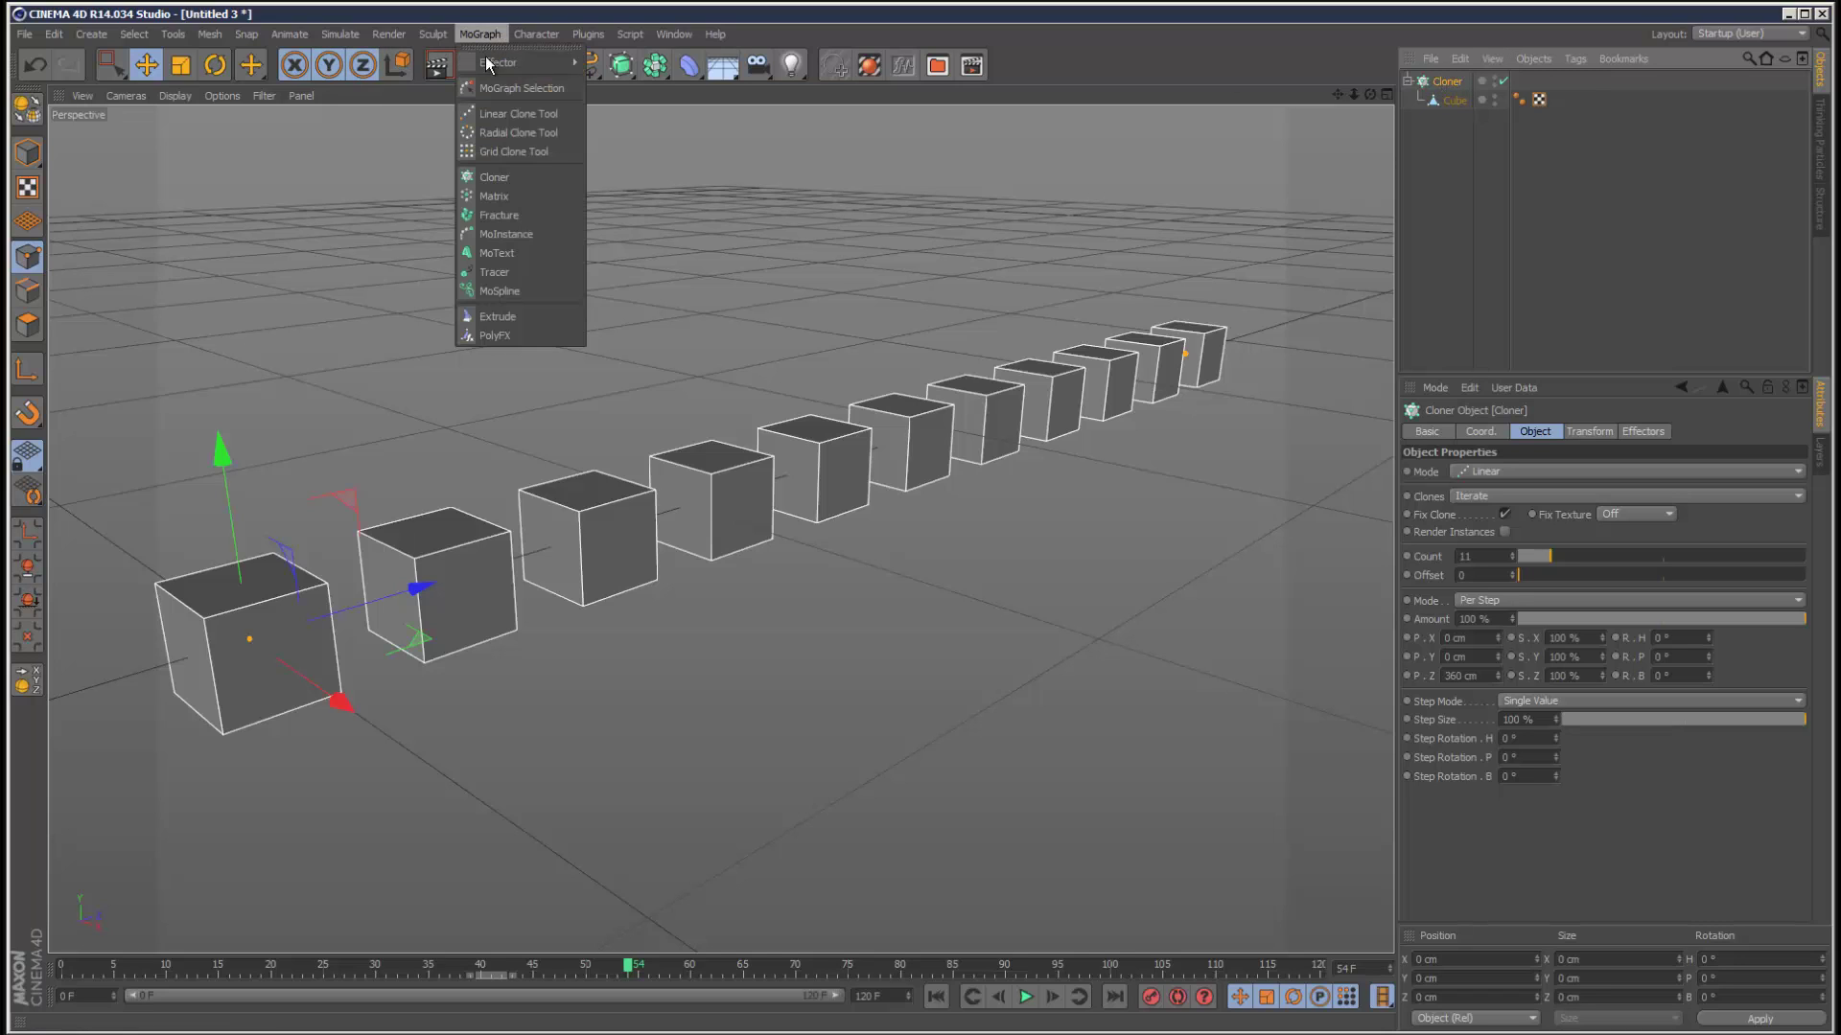
pyautogui.click(631, 88)
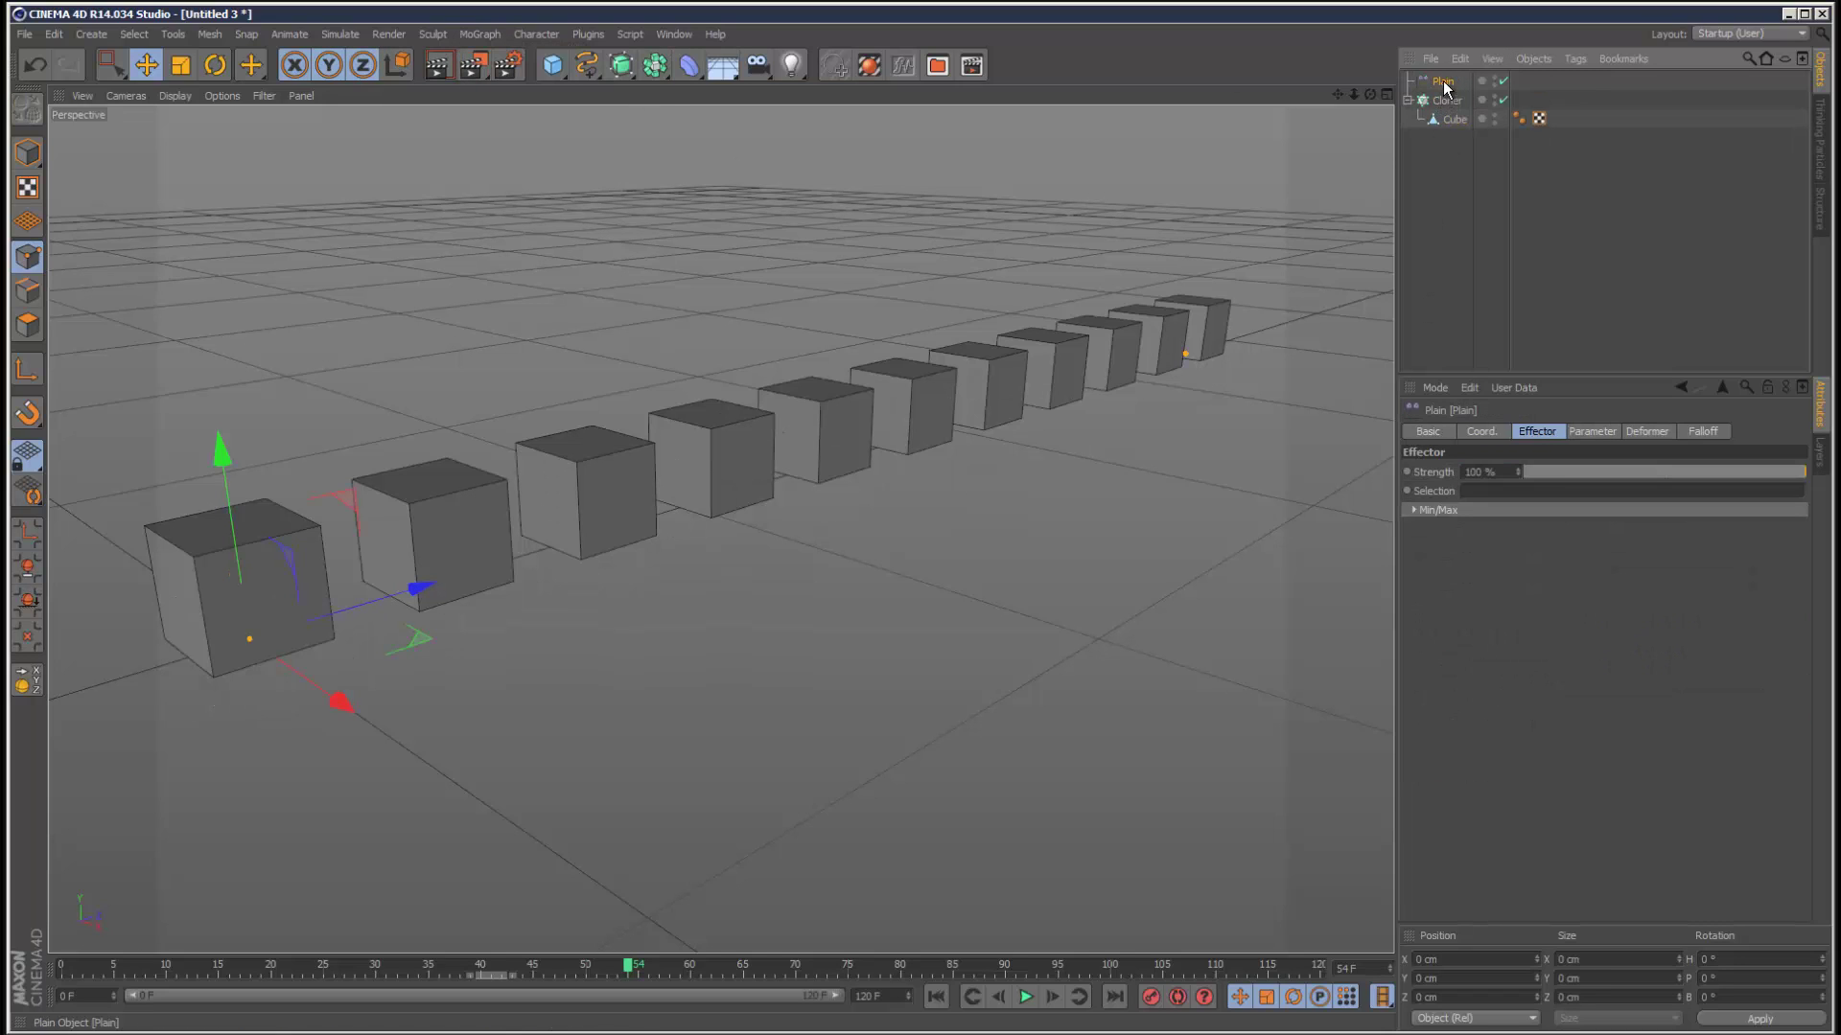
pyautogui.click(1417, 239)
pyautogui.click(1443, 119)
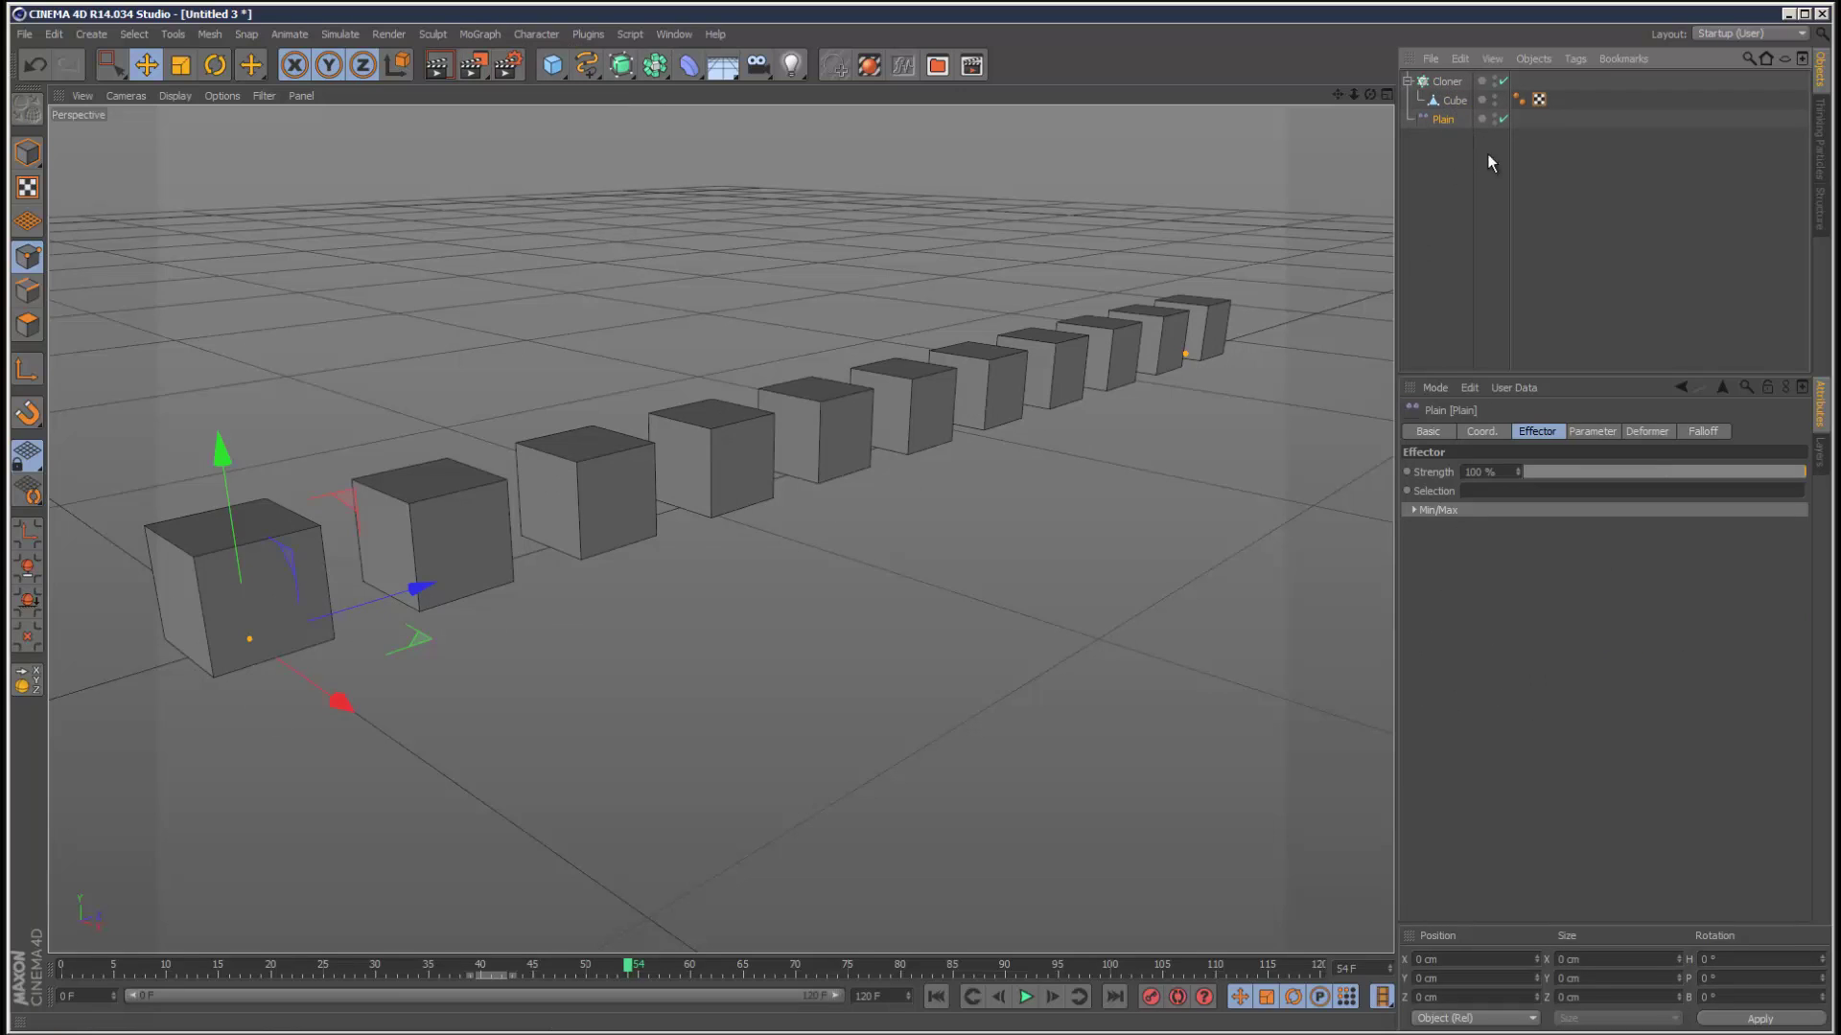
pyautogui.click(1594, 431)
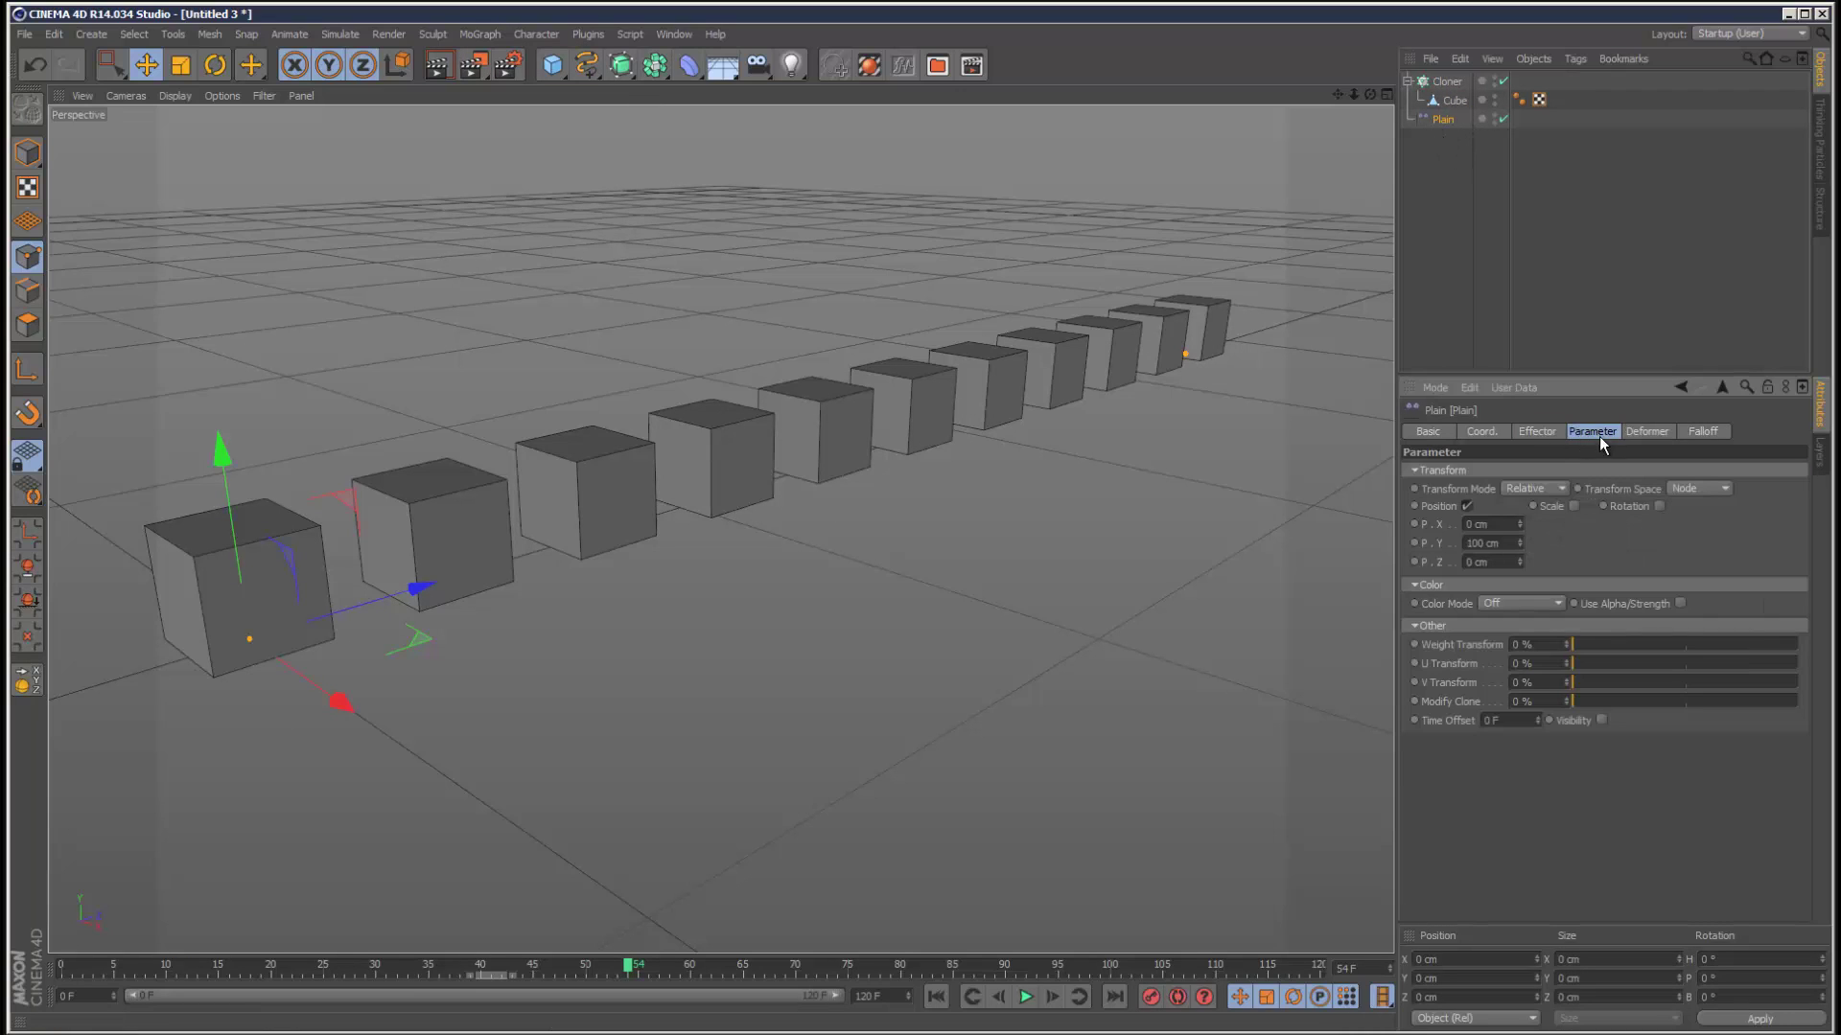
pyautogui.click(1467, 505)
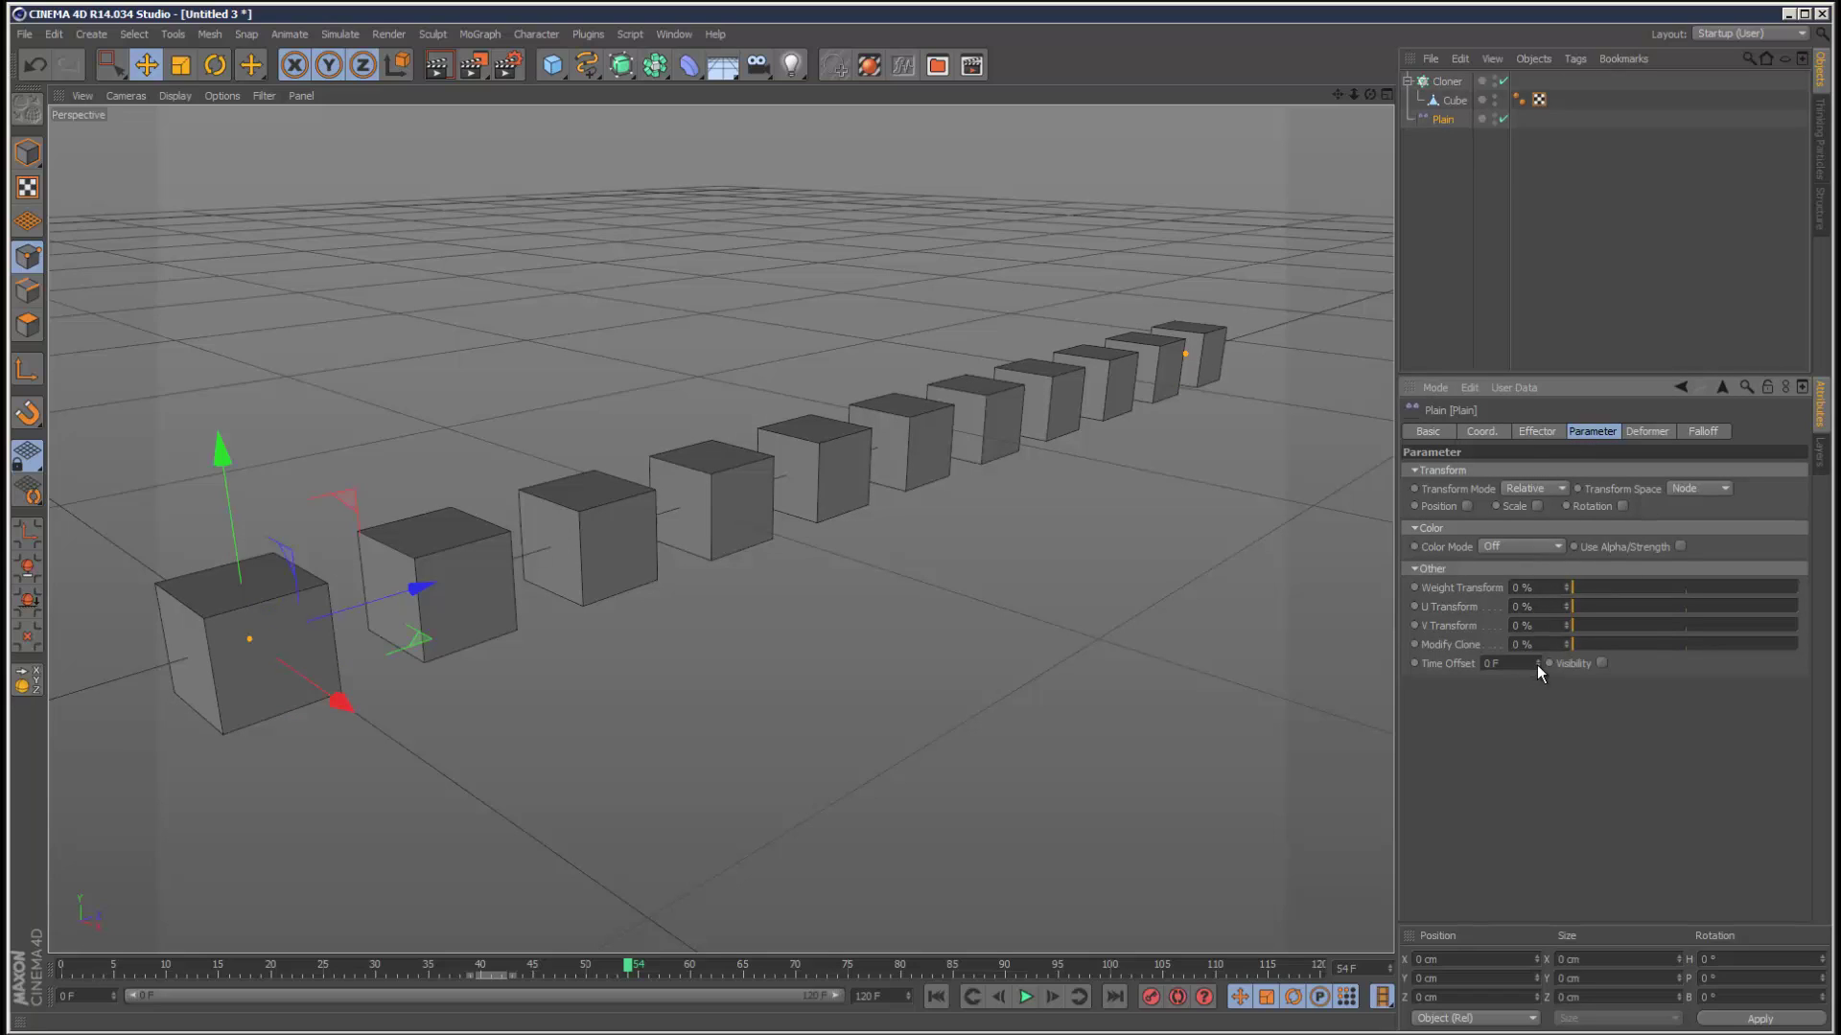
# Step: Set the Plain effector's Time Offset to 120 F and play the animation
pyautogui.doubleClick(1493, 663)
pyautogui.write('120')
pyautogui.press('Return')
pyautogui.click(1028, 998)
pyautogui.click(1026, 999)
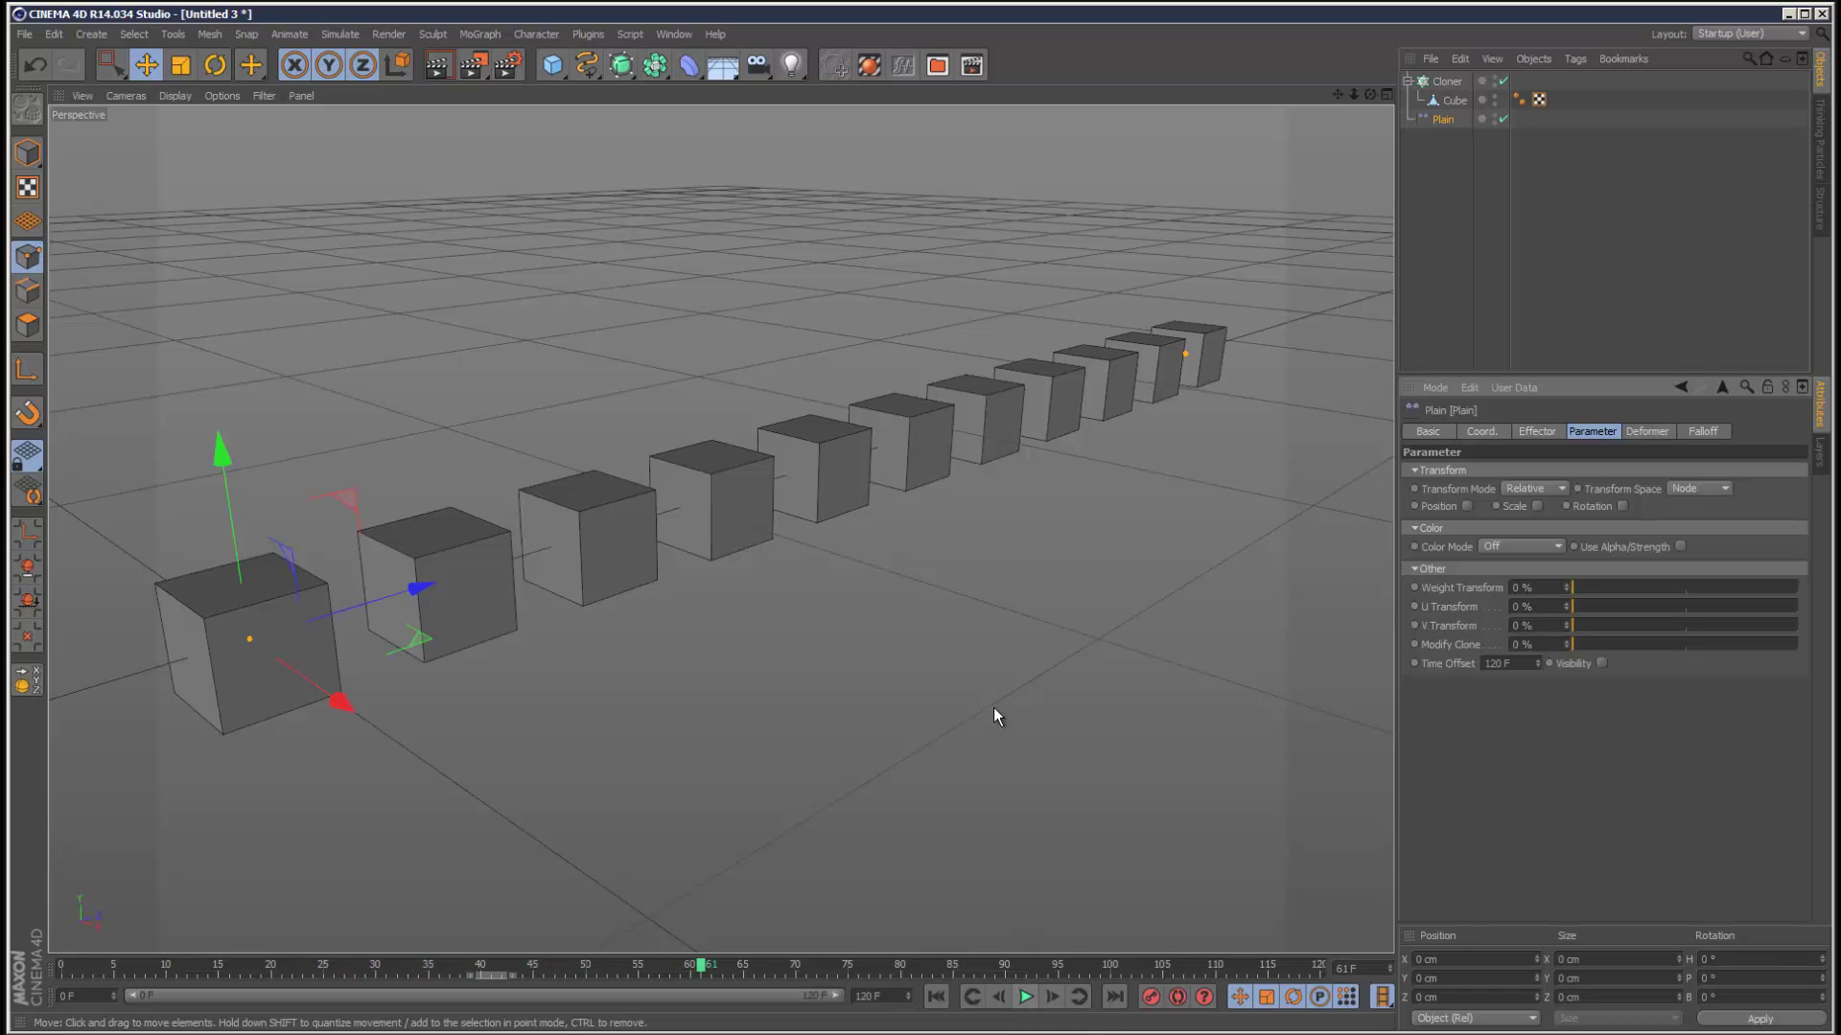
# Step: Give the Plain effector a Linear falloff
pyautogui.click(1706, 433)
pyautogui.click(1488, 475)
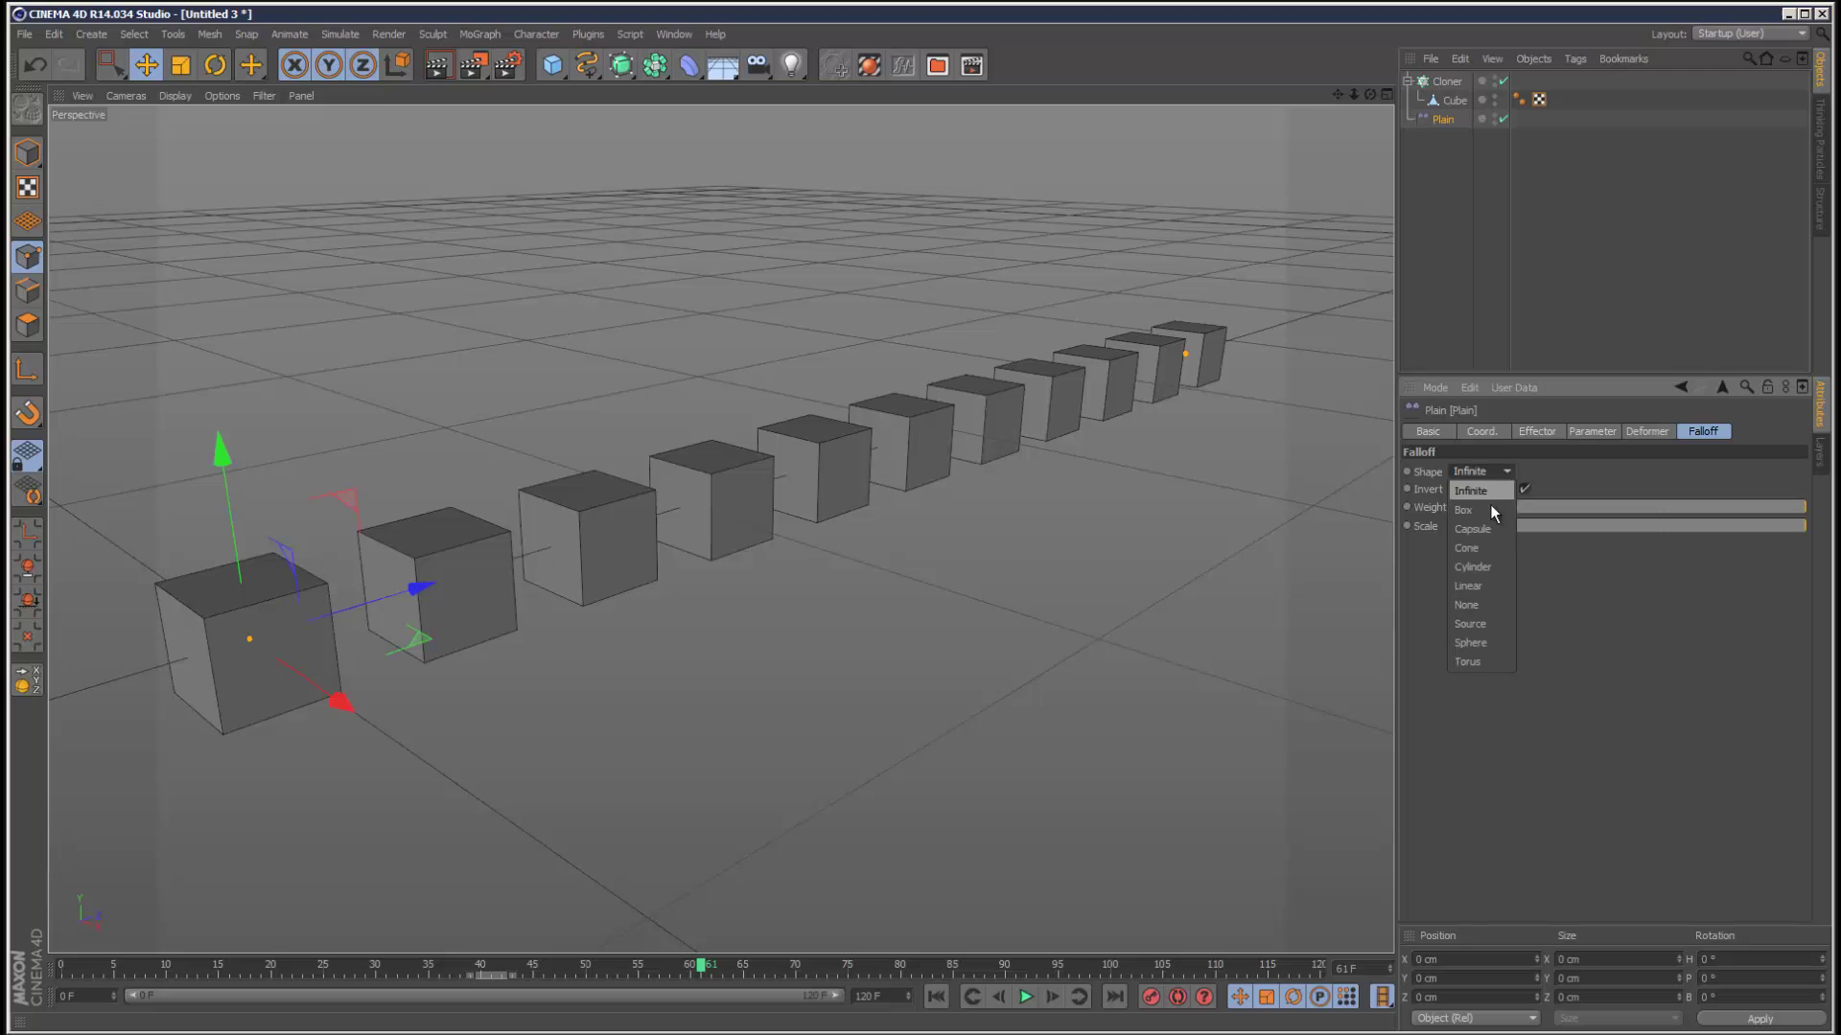
pyautogui.click(1496, 585)
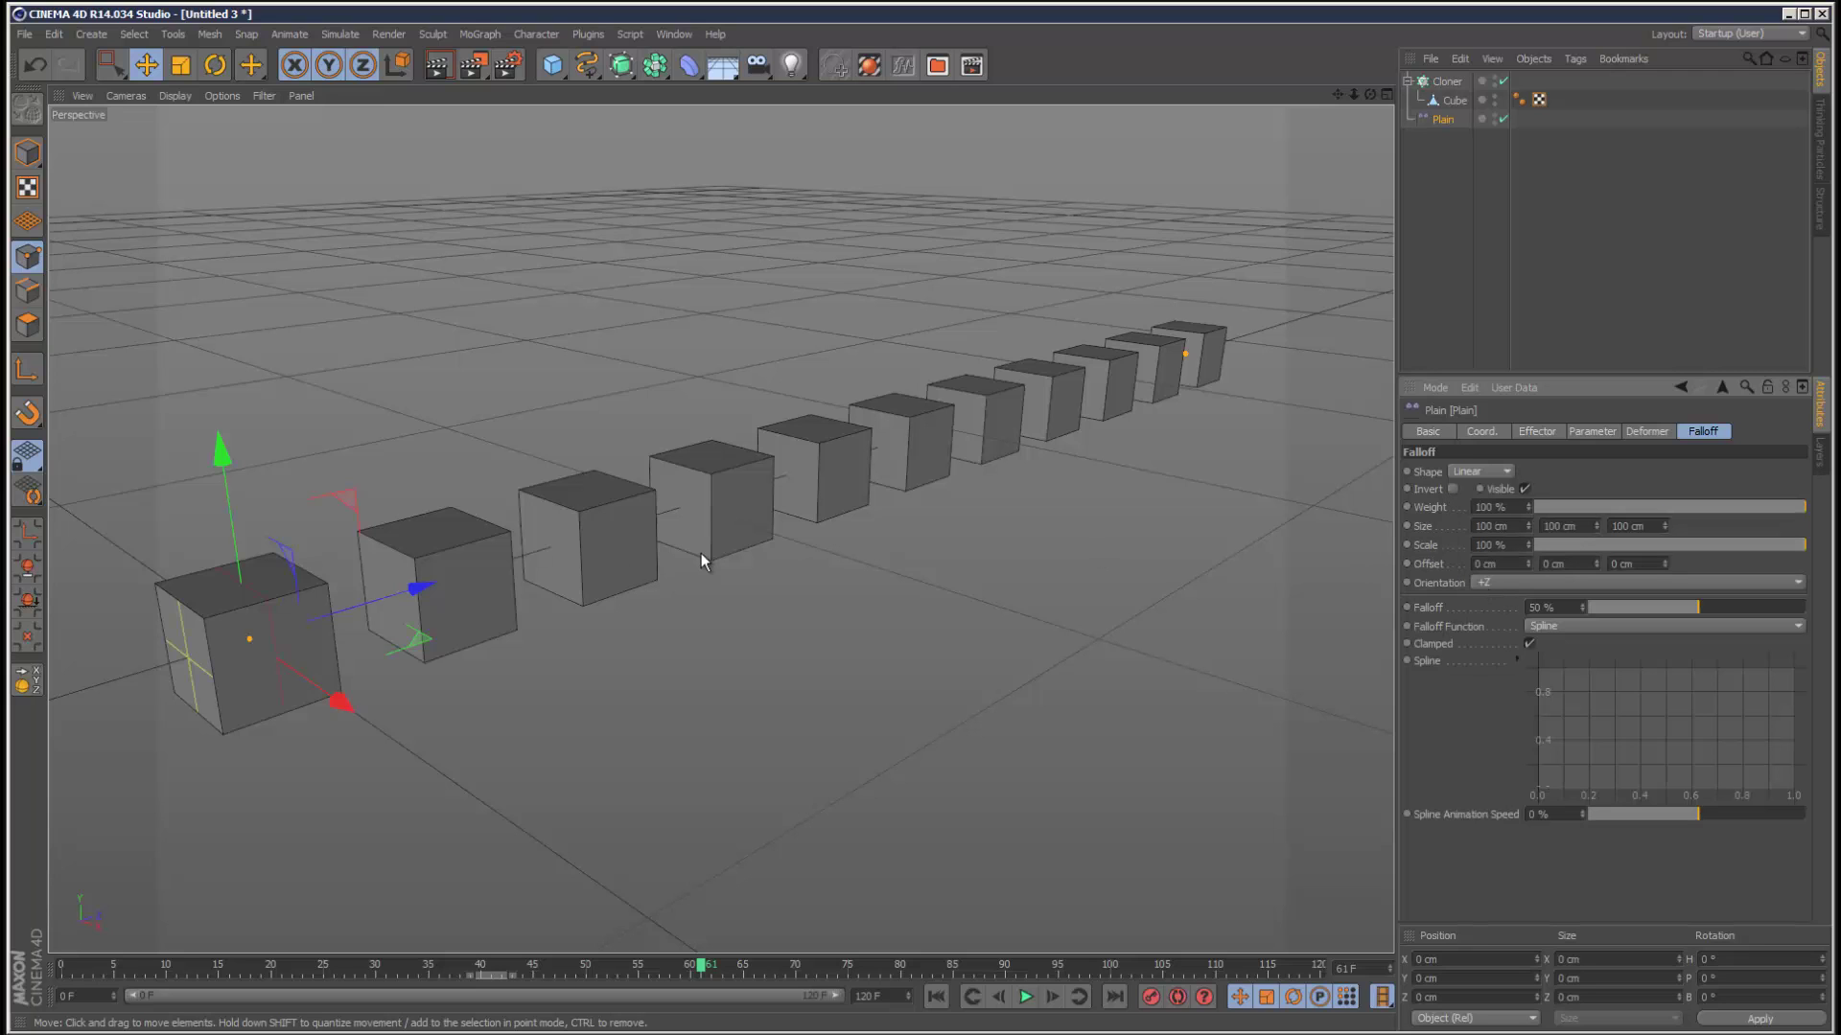
# Step: Move the Plain effector along Z toward the fifth cube and preview the animation
pyautogui.moveTo(435, 587); pyautogui.dragTo(890, 493)
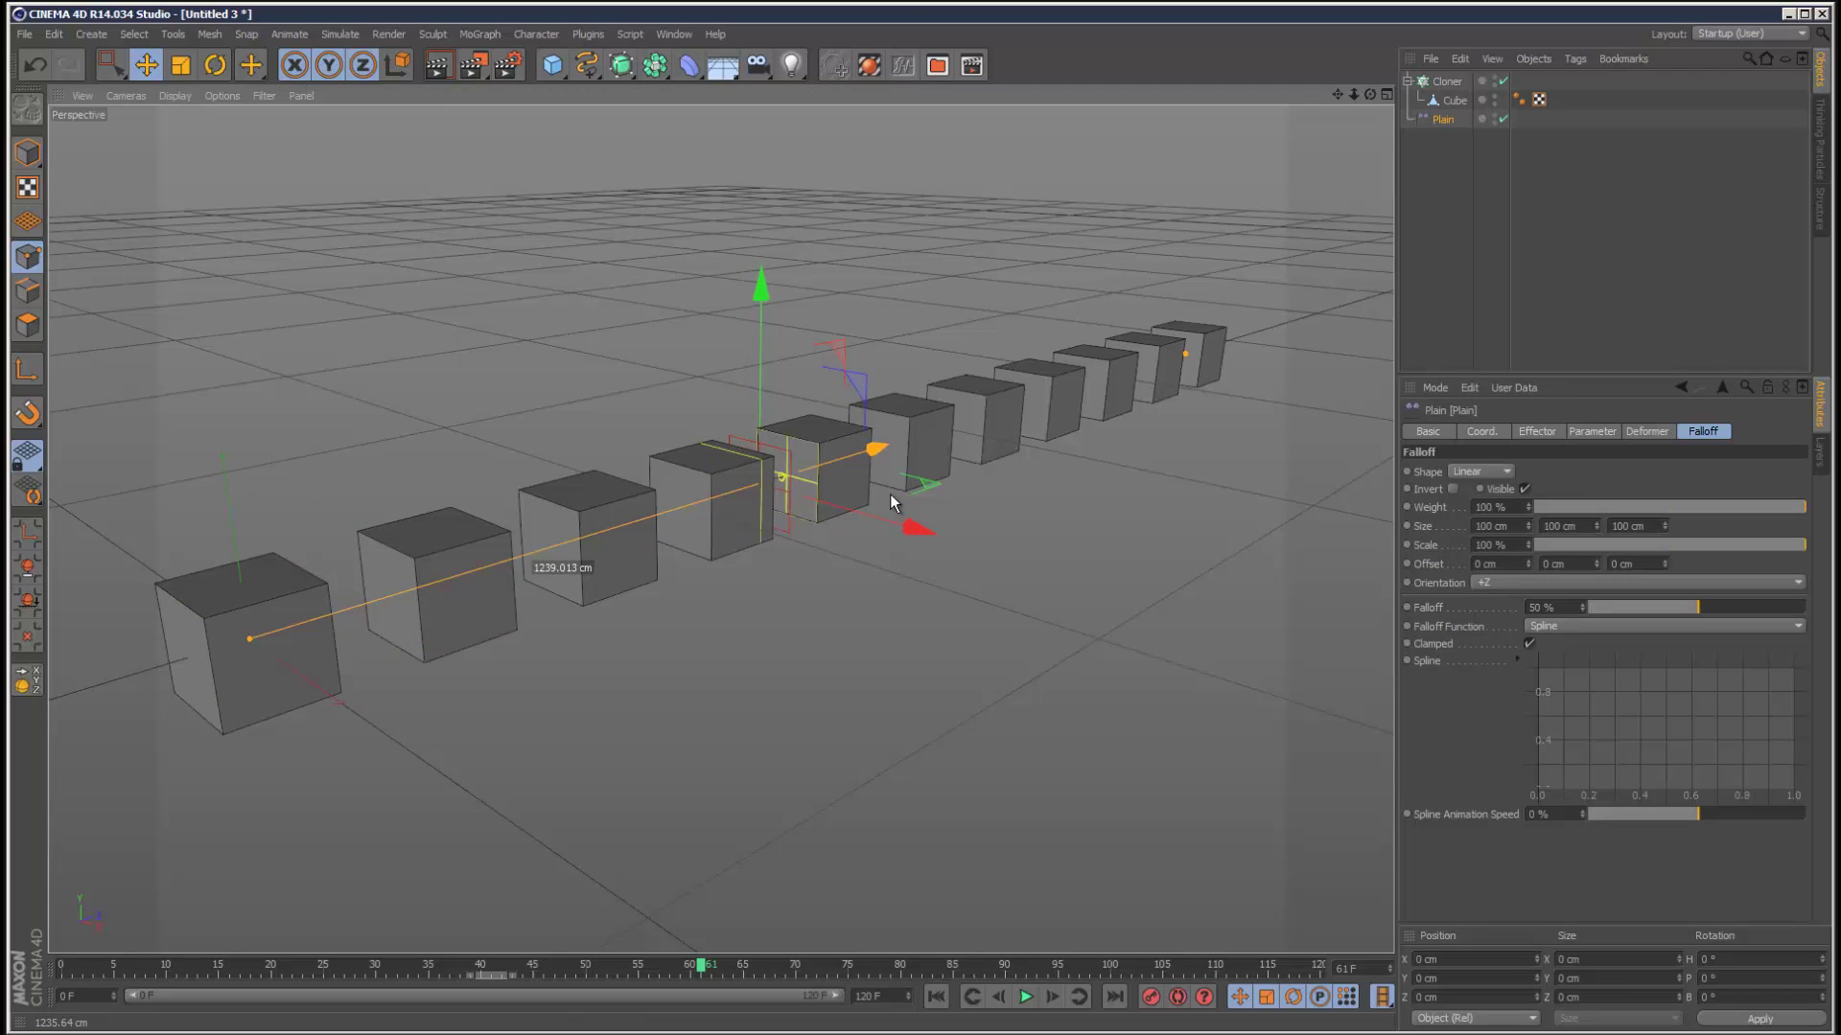
pyautogui.click(936, 997)
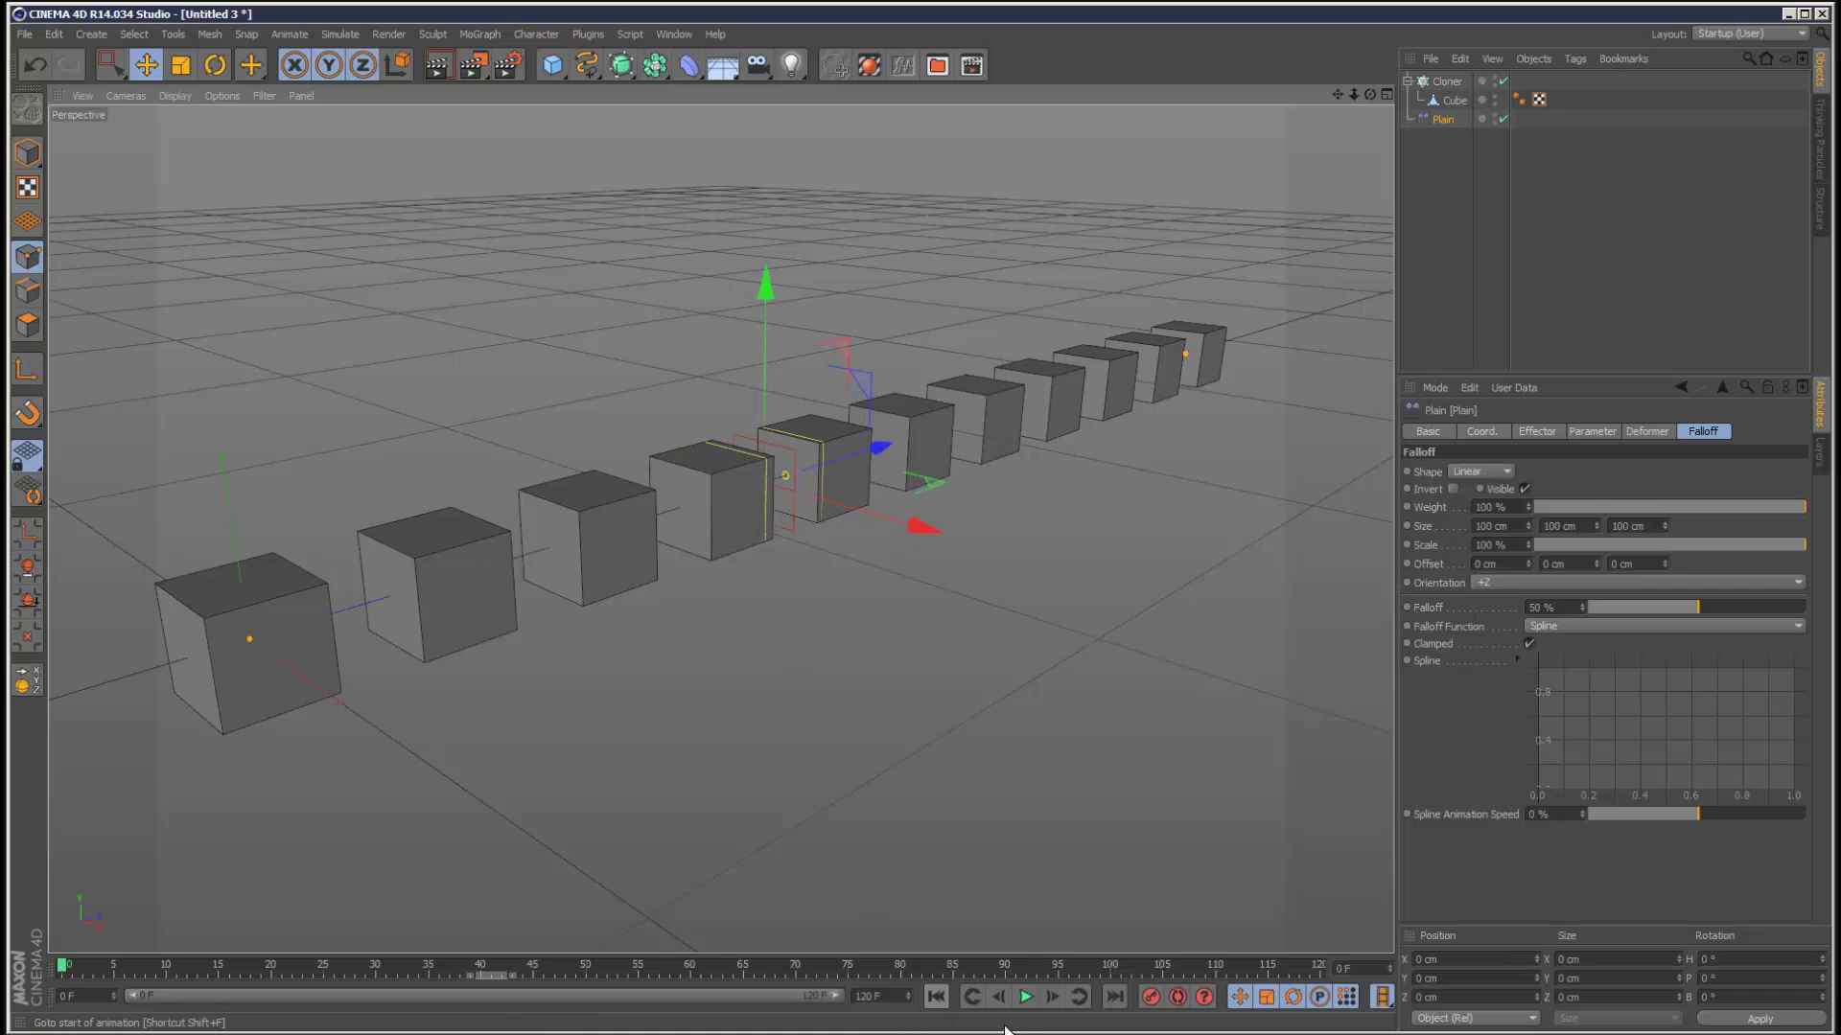
pyautogui.click(1025, 998)
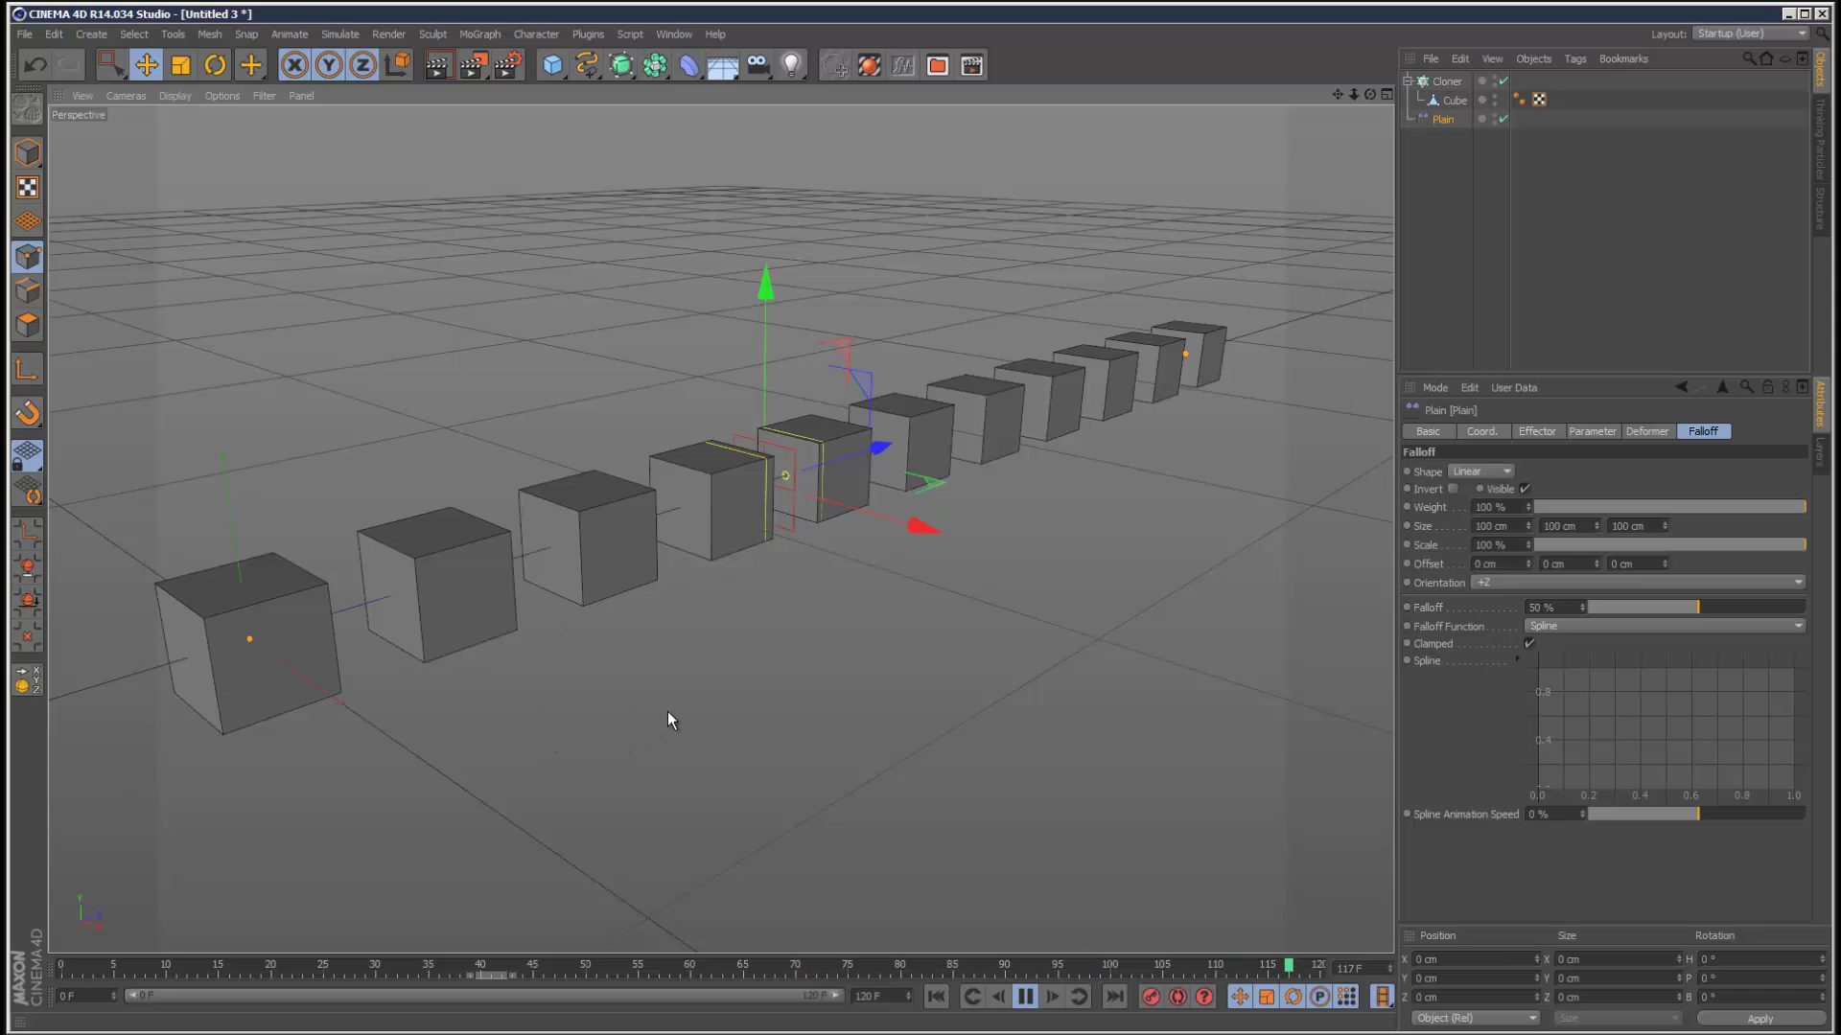
pyautogui.moveTo(1354, 92); pyautogui.dragTo(892, 570)
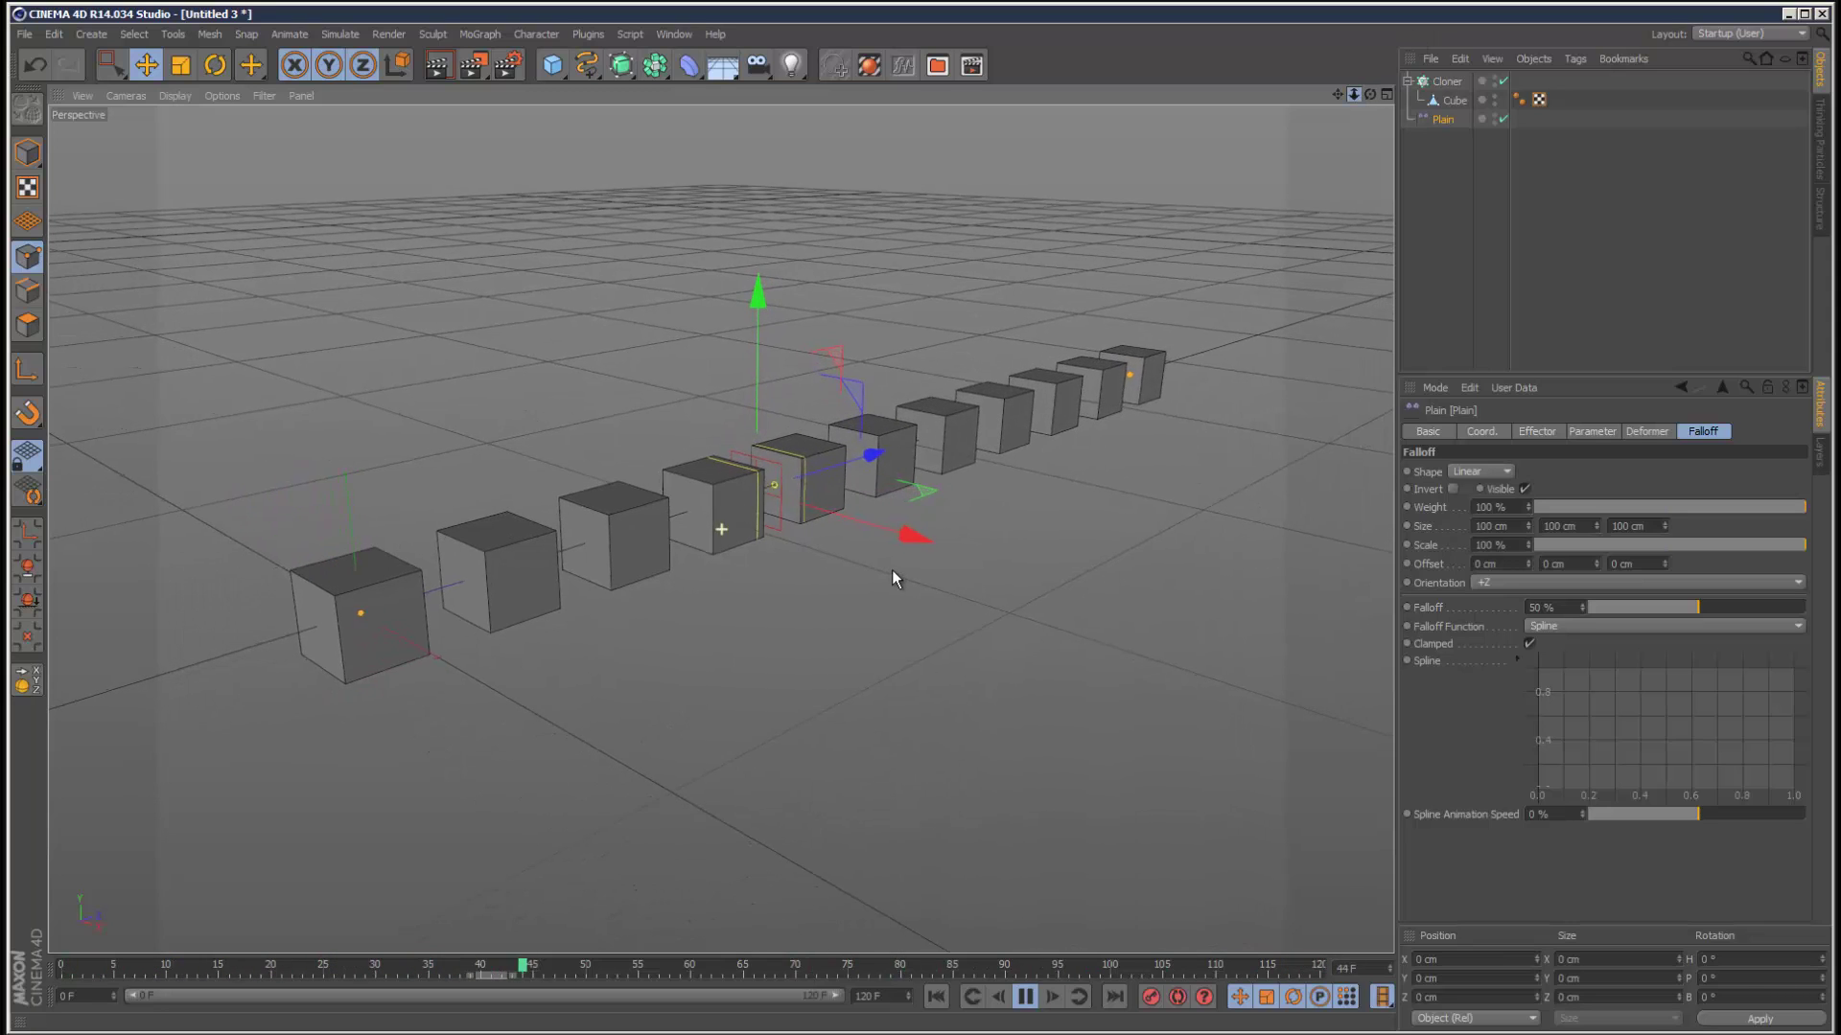
pyautogui.click(1025, 997)
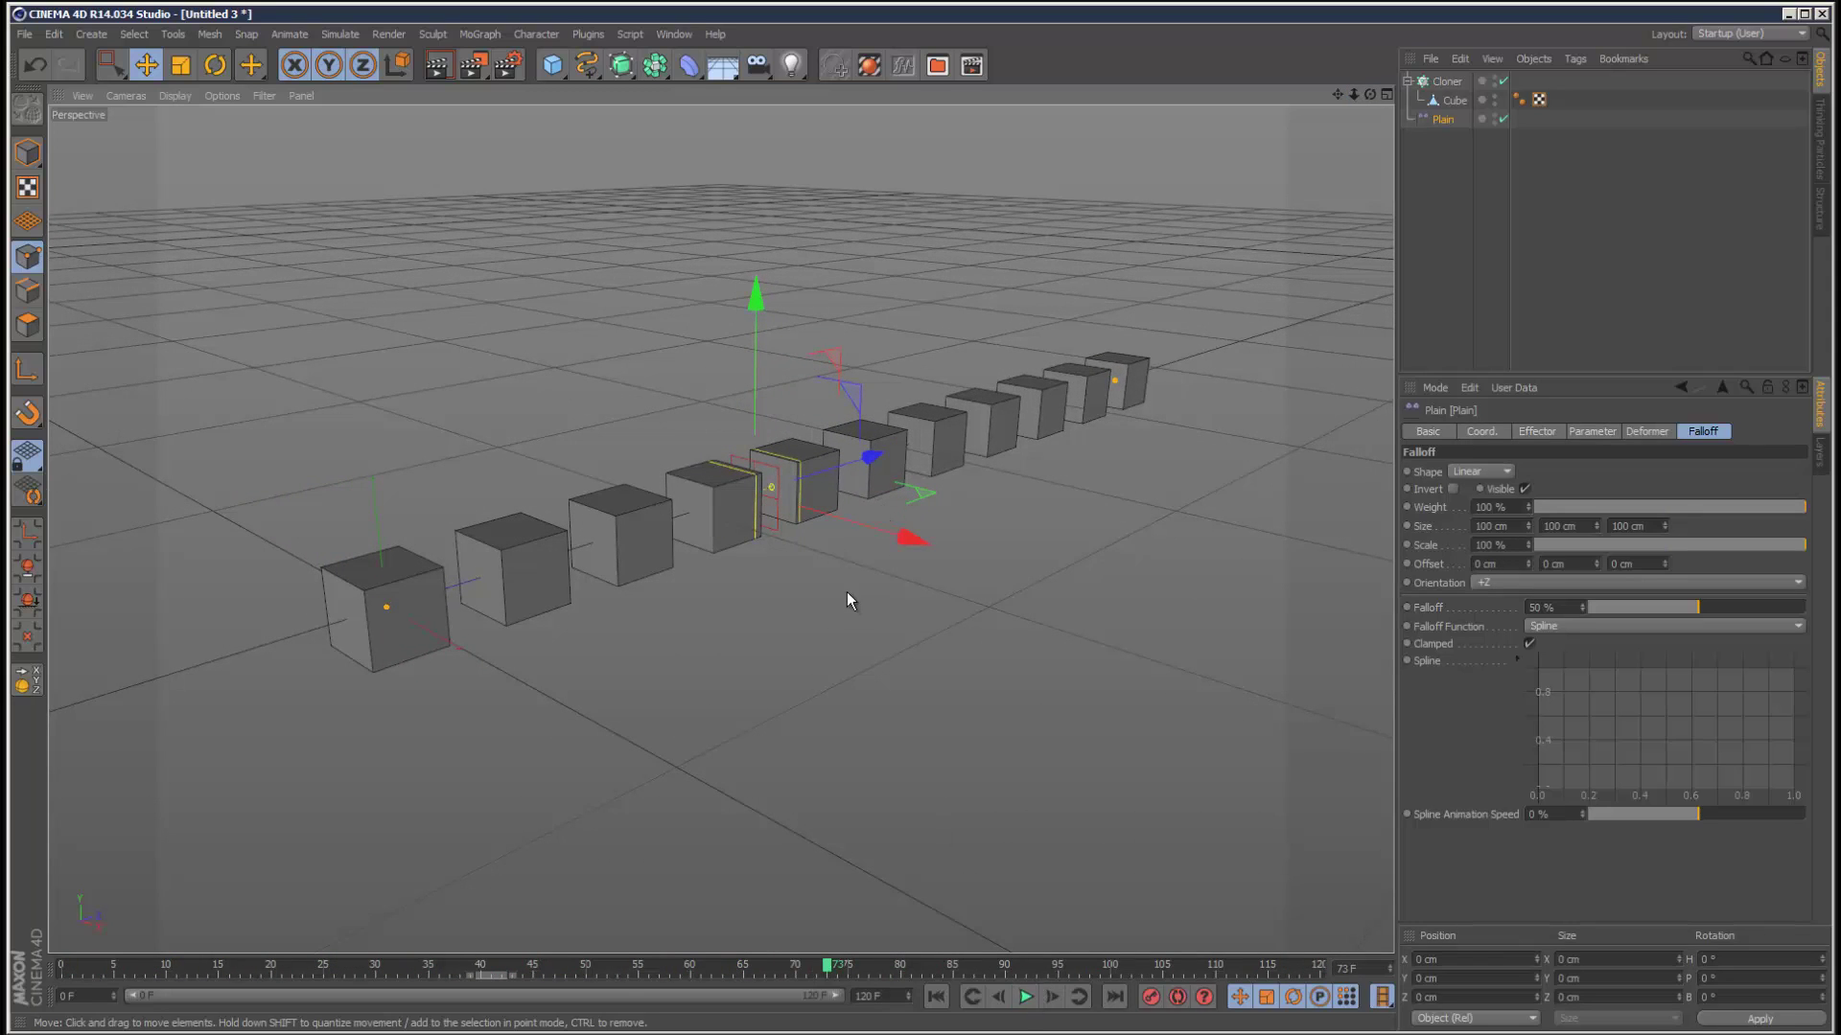
pyautogui.click(1443, 119)
pyautogui.moveTo(758, 489); pyautogui.dragTo(212, 660)
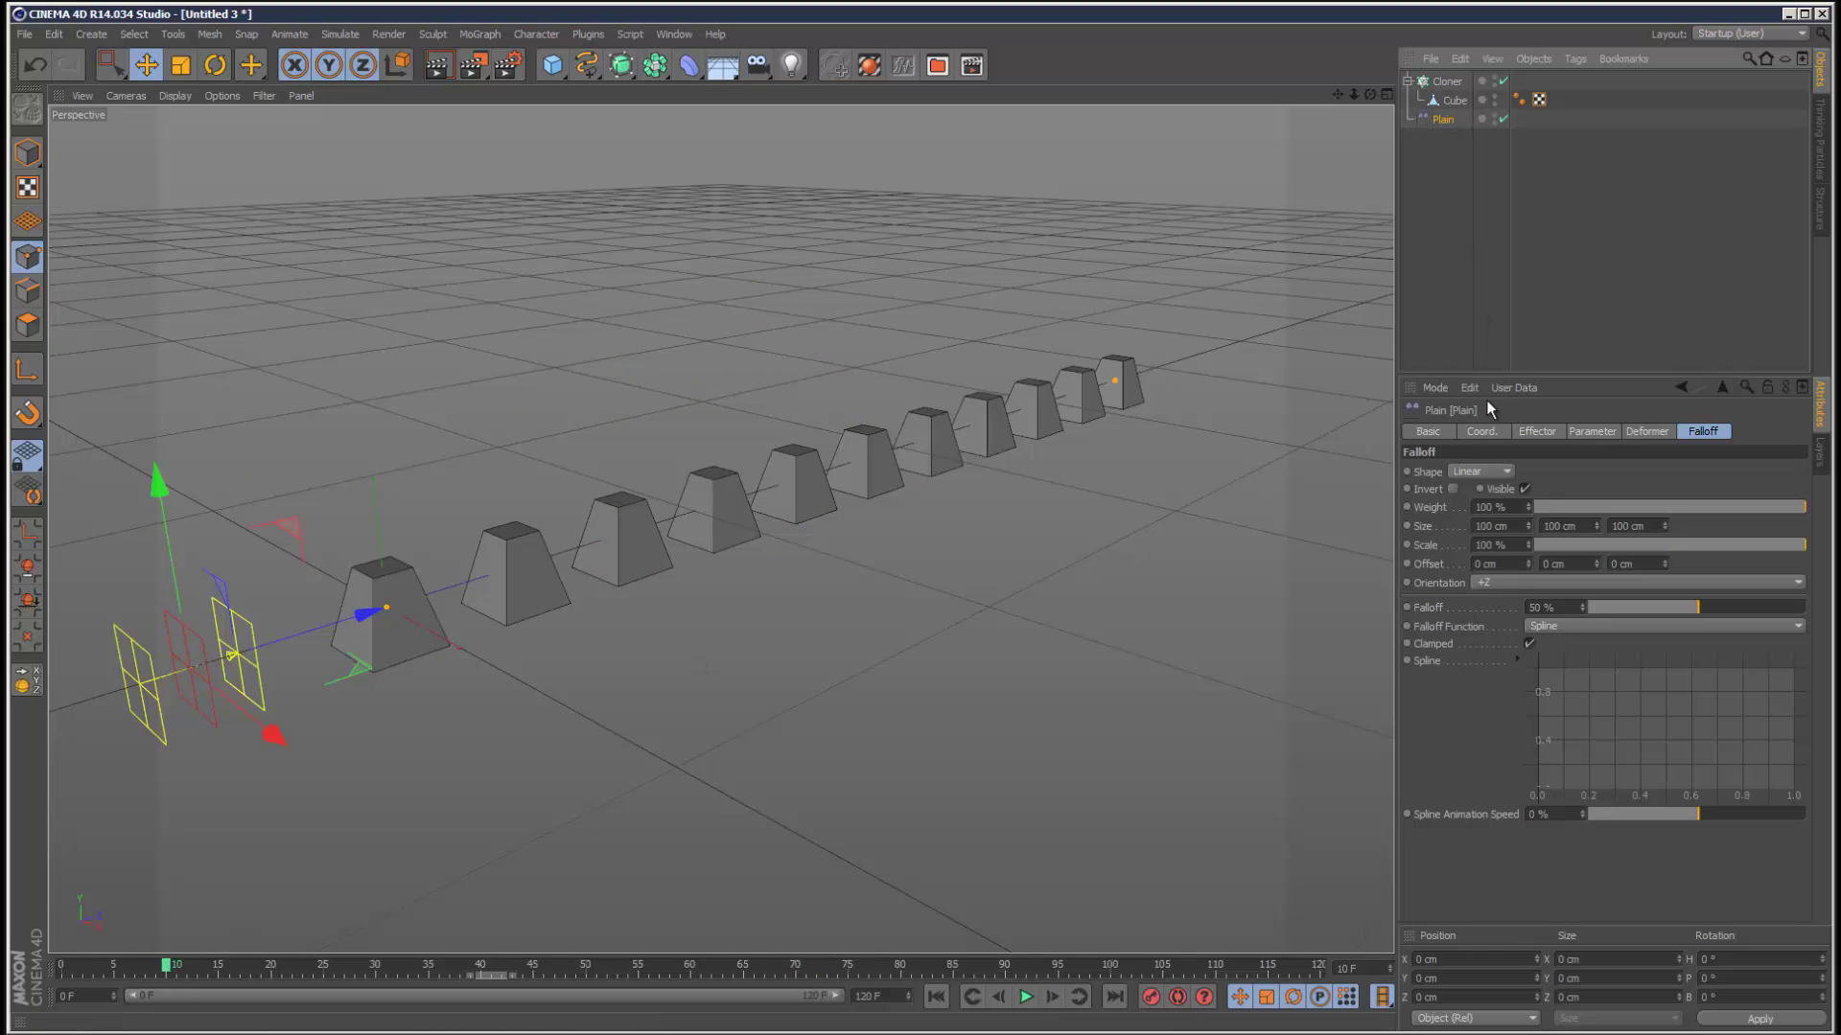
# Step: Keyframe Plain's Z position at frame 10 and at the row's far end at frame 80
pyautogui.click(1483, 432)
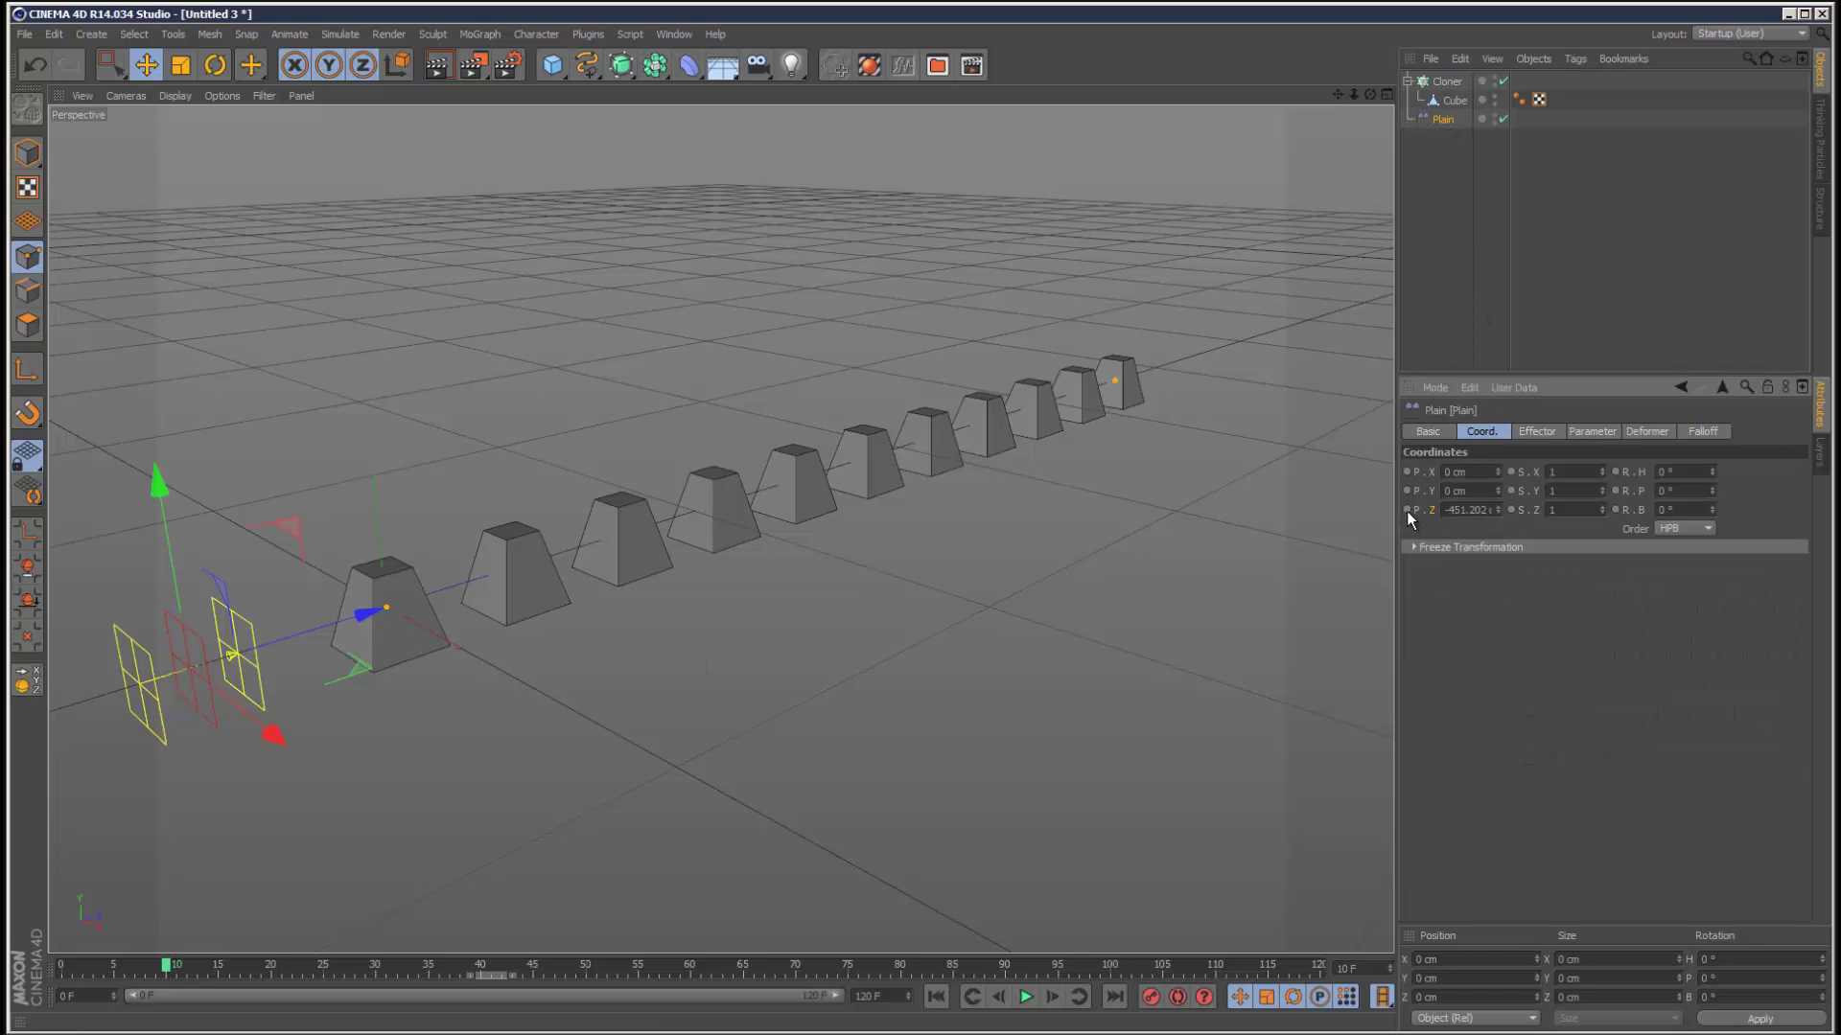
pyautogui.keyDown('ctrl'); pyautogui.click(1406, 510); pyautogui.keyUp('ctrl')
pyautogui.moveTo(182, 980); pyautogui.dragTo(901, 984)
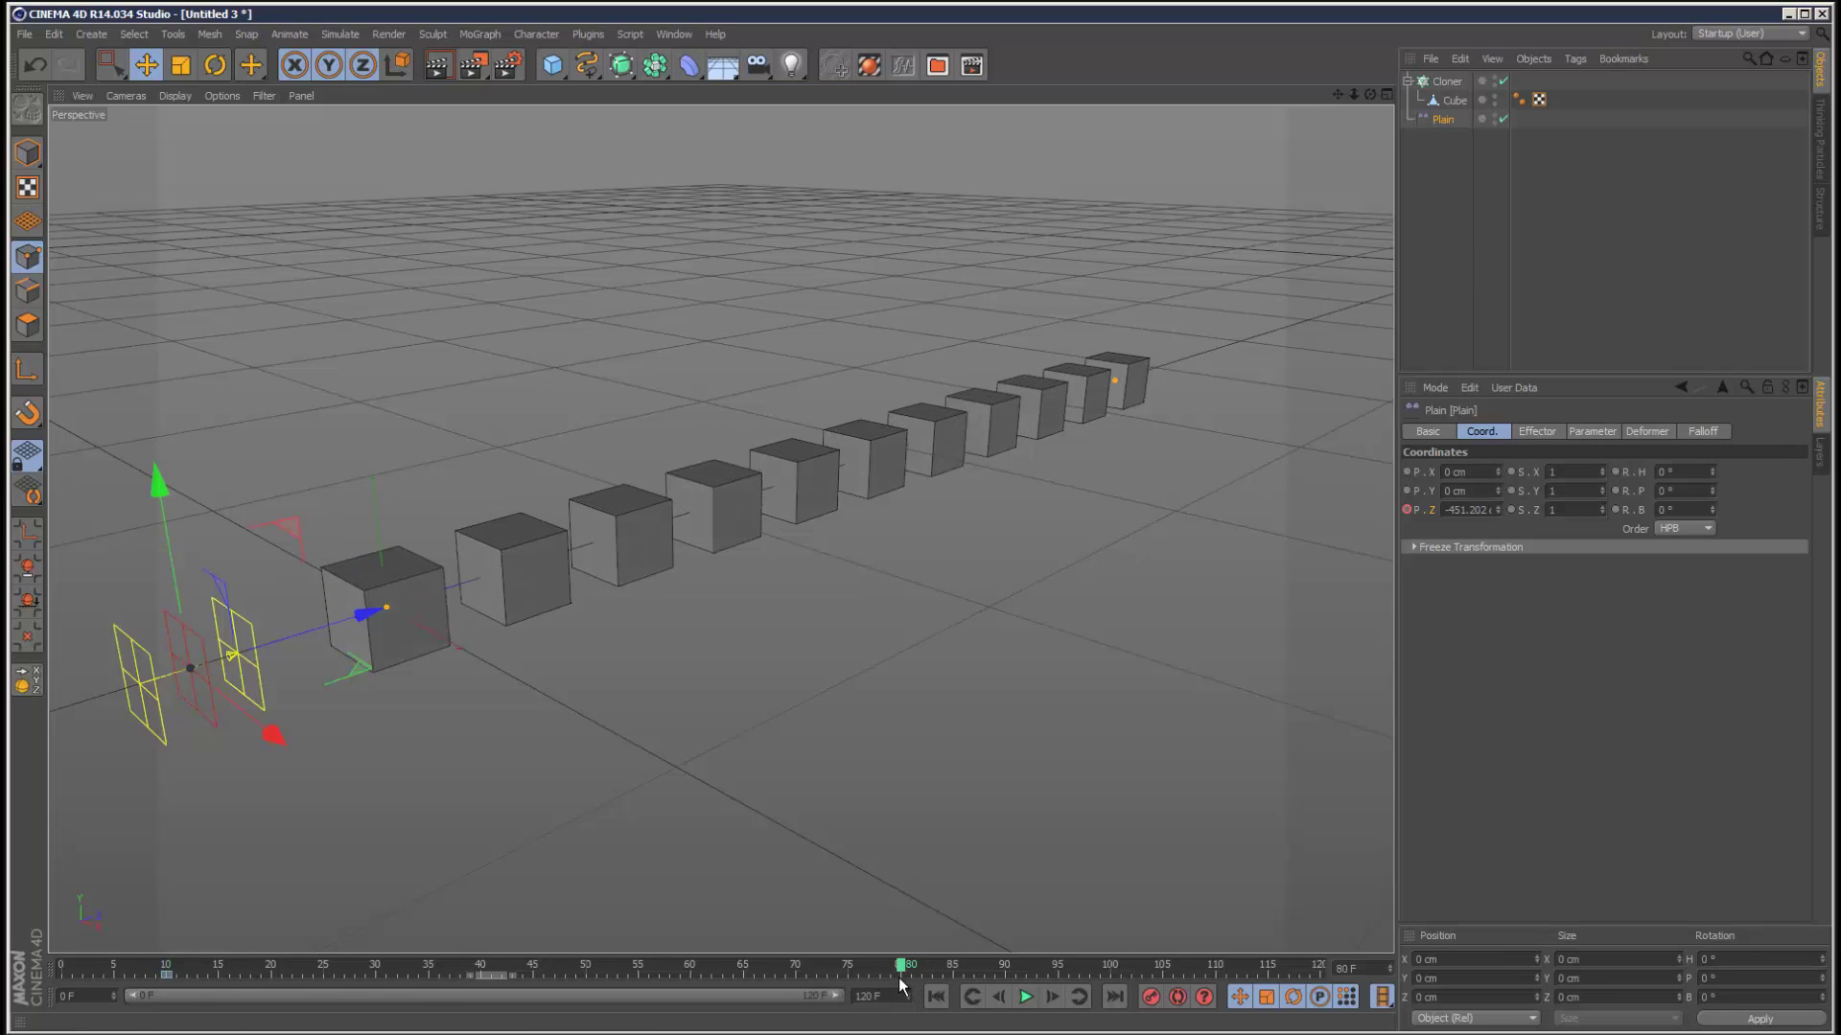
pyautogui.moveTo(367, 613); pyautogui.dragTo(1300, 391)
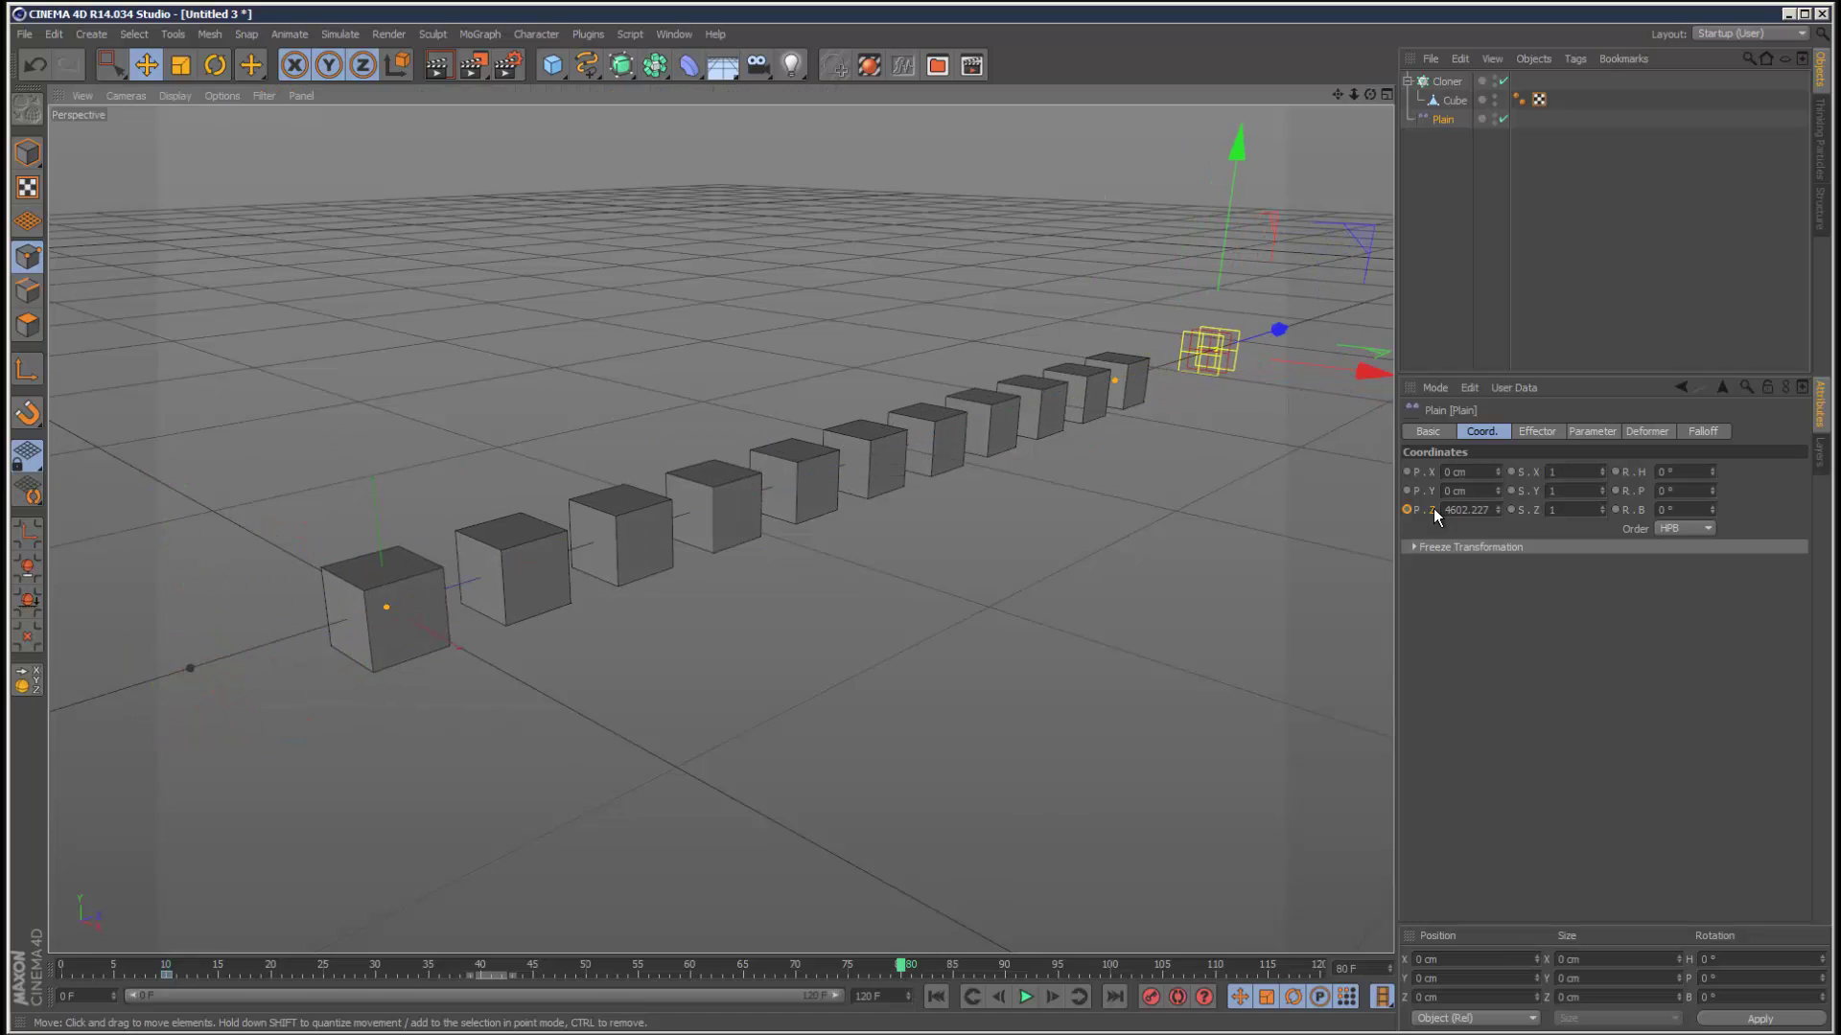
pyautogui.keyDown('ctrl'); pyautogui.click(1406, 510); pyautogui.keyUp('ctrl')
pyautogui.click(936, 997)
pyautogui.click(1025, 998)
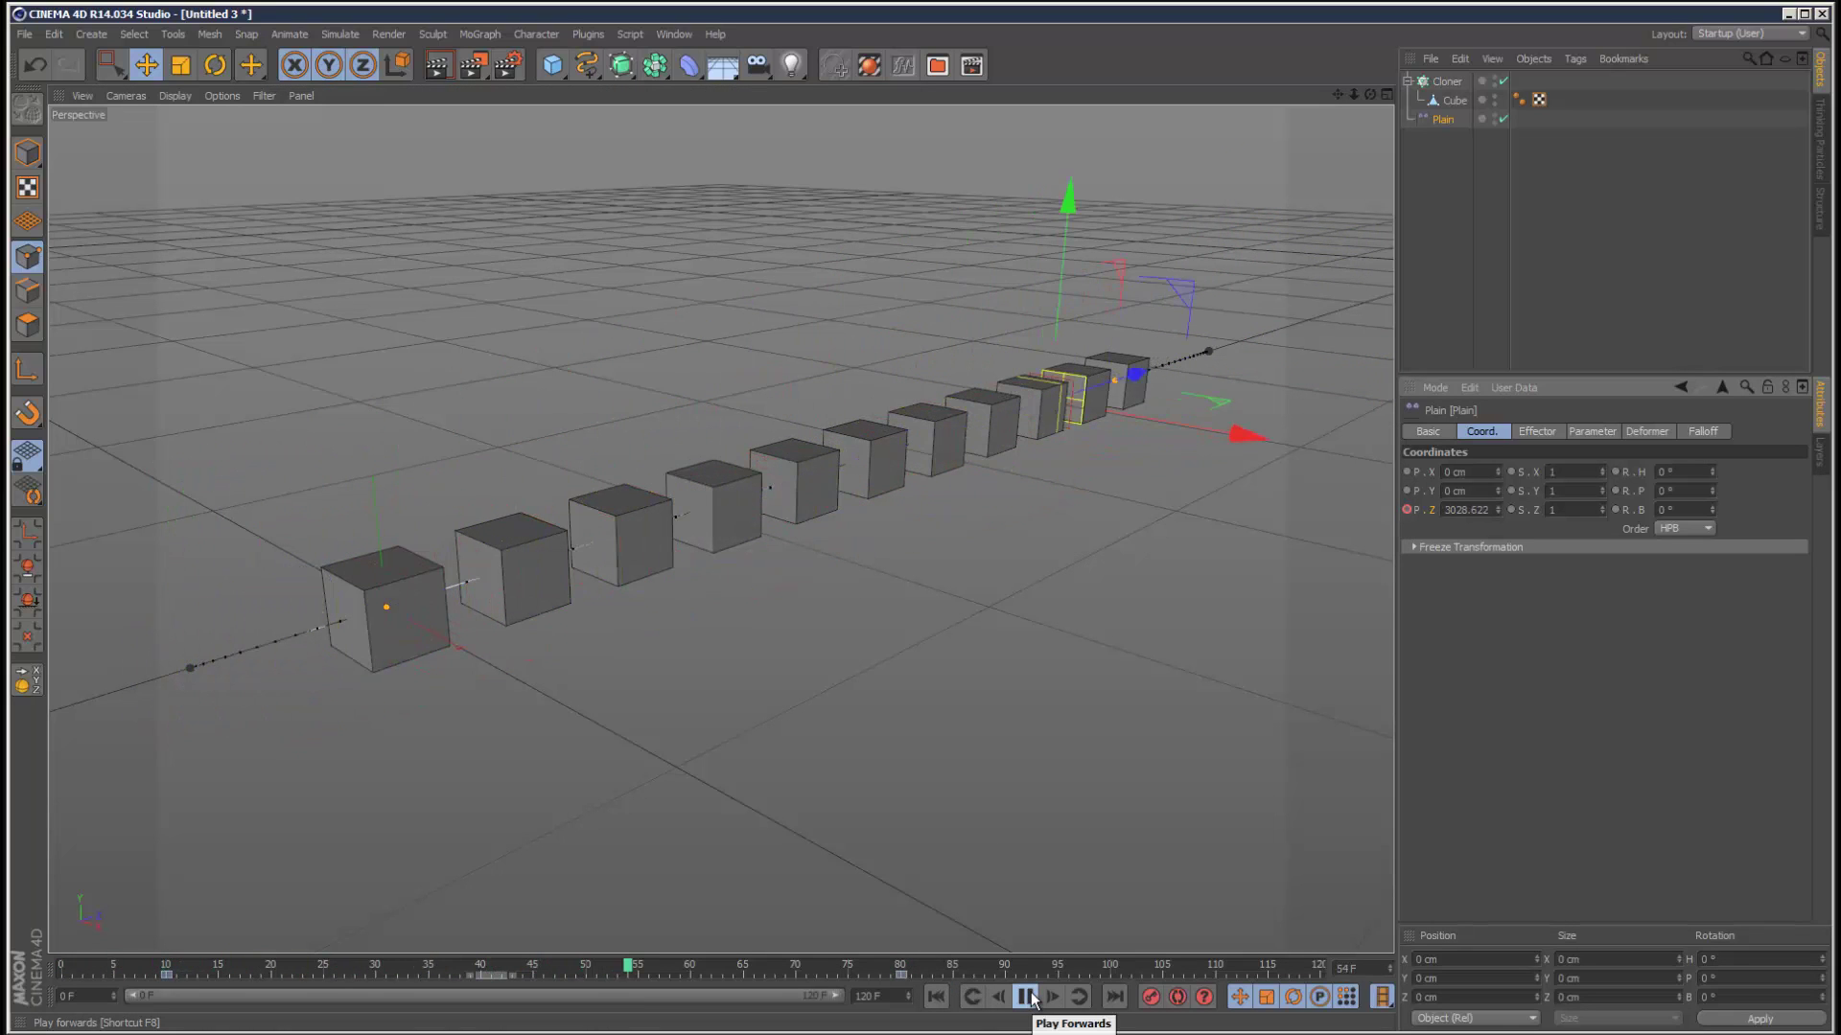
pyautogui.click(1026, 997)
pyautogui.click(936, 997)
# Step: Hide the effector's viewport box and raise its falloff to 100%
pyautogui.click(1702, 431)
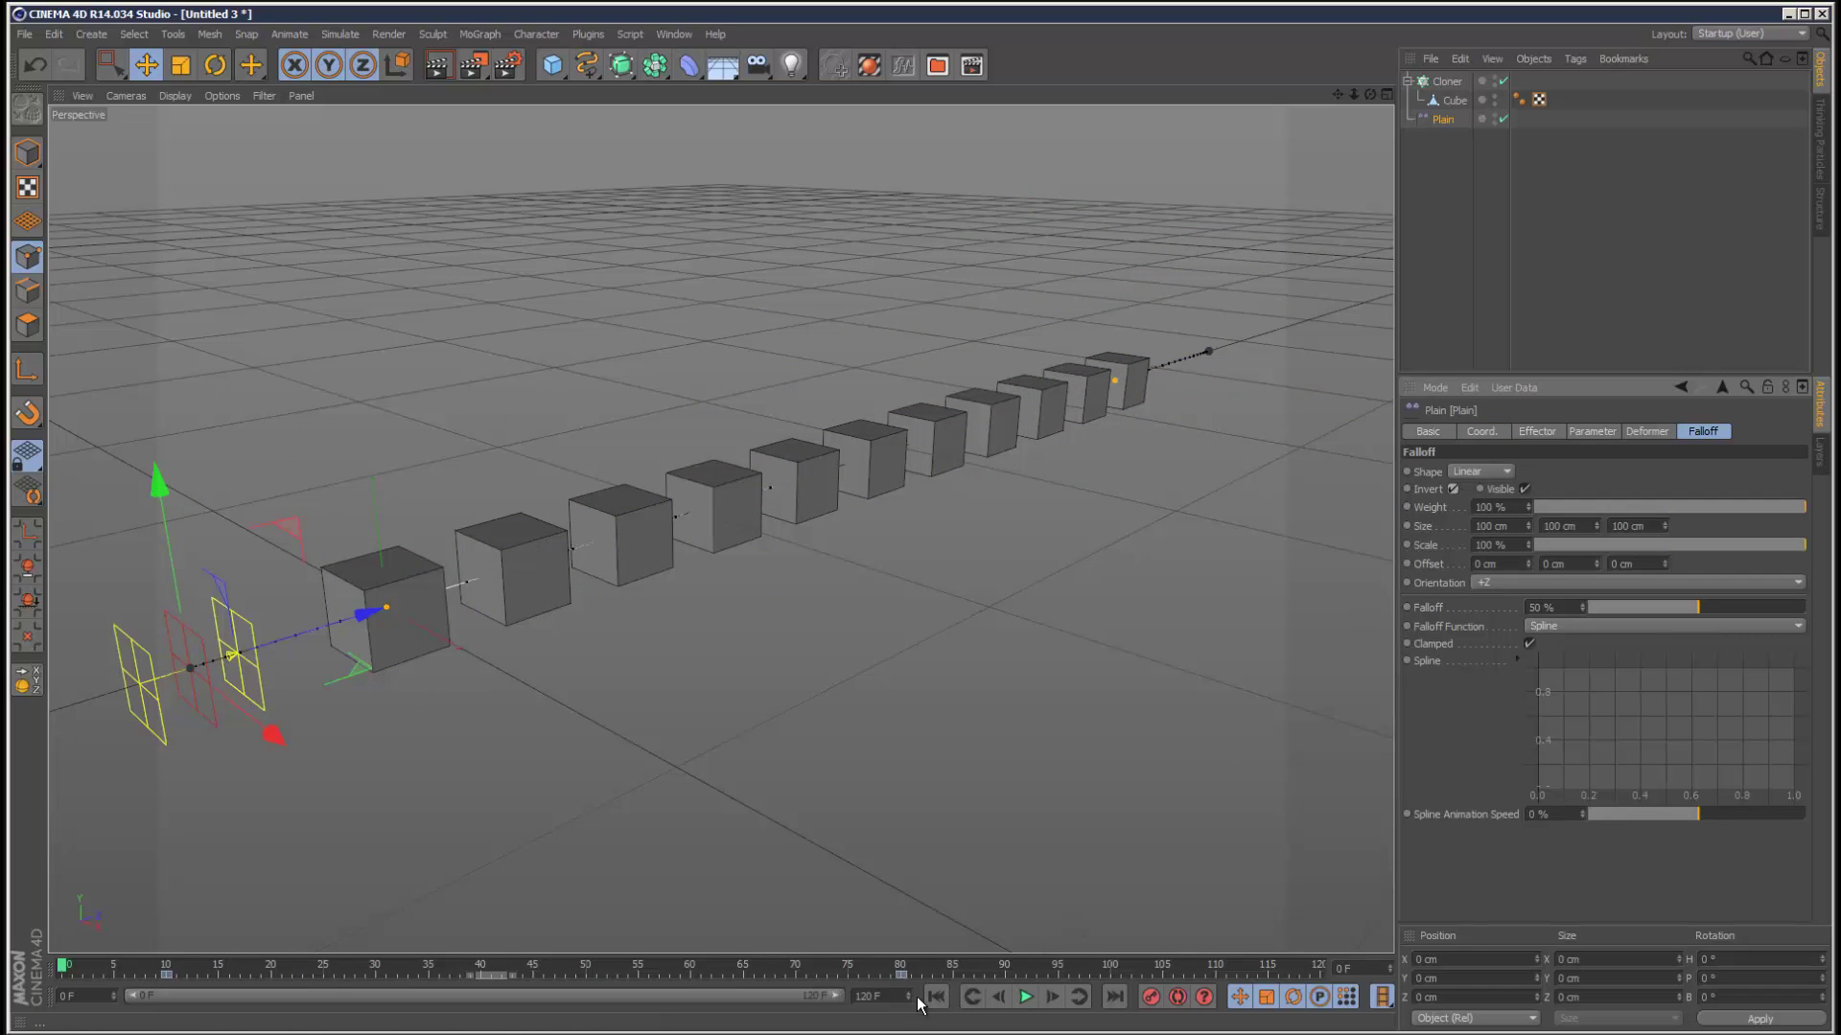
pyautogui.click(1026, 997)
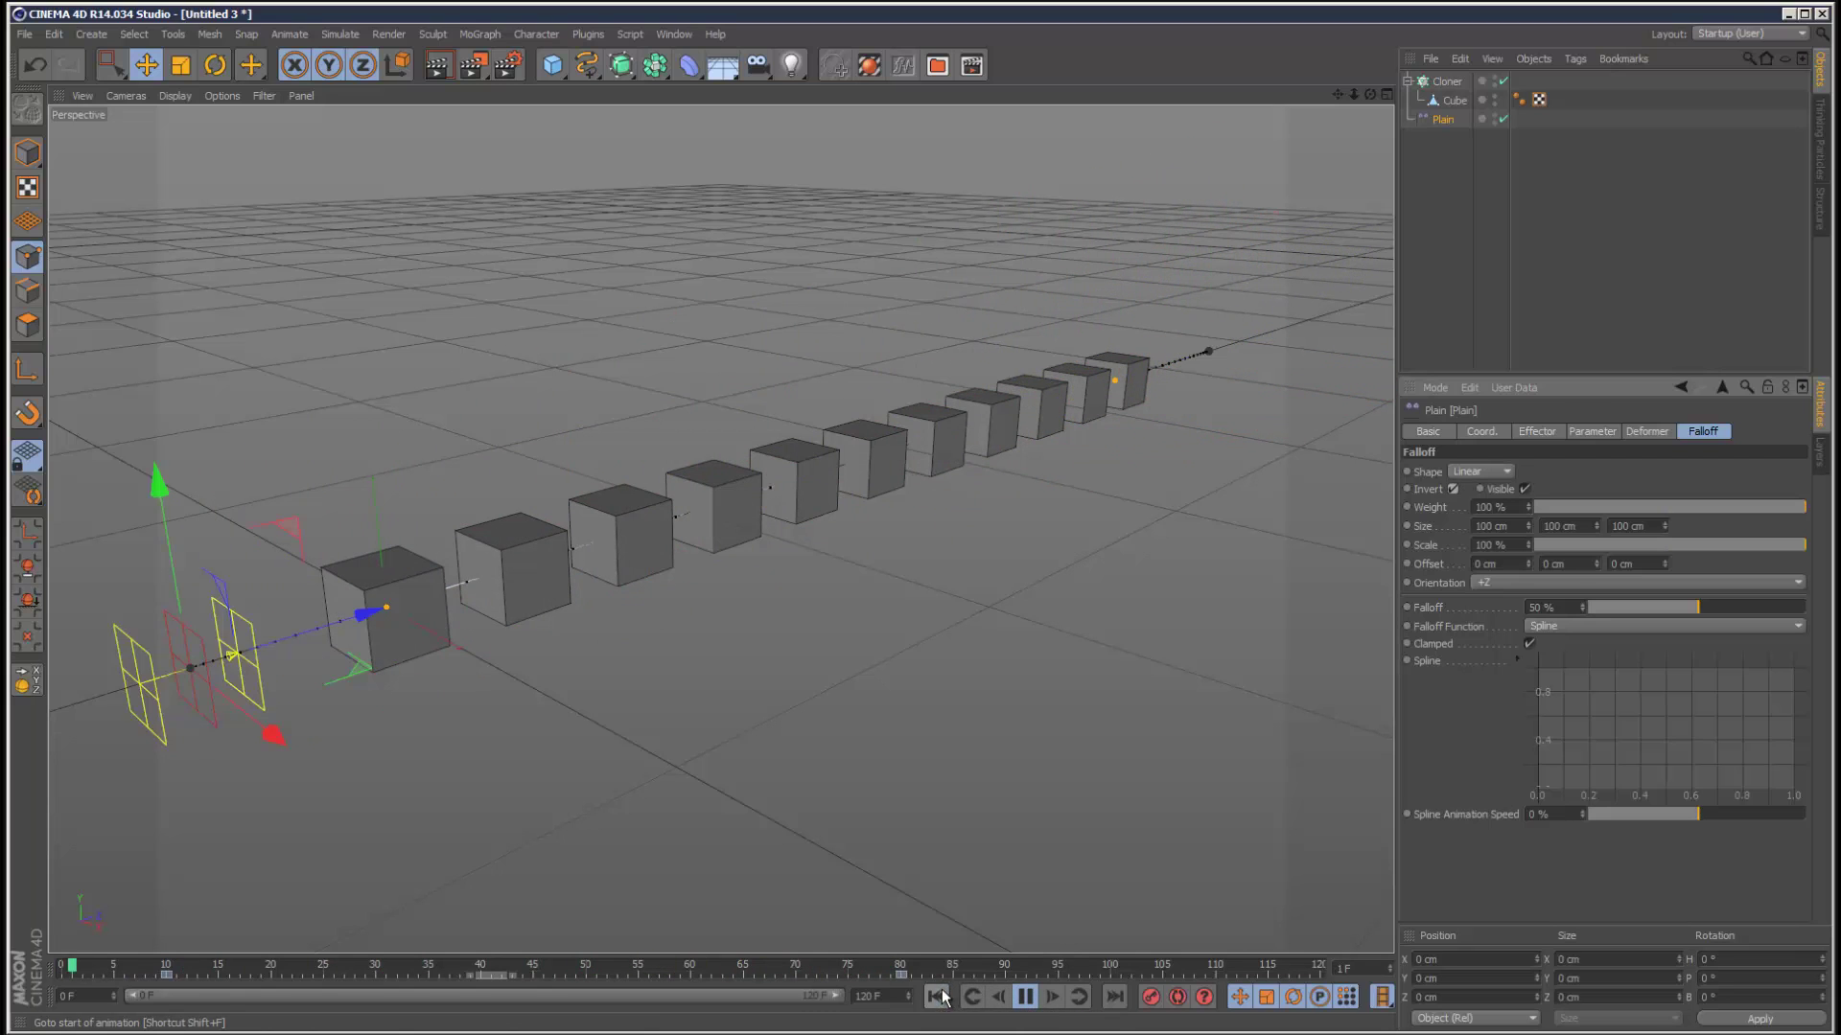
pyautogui.click(1572, 342)
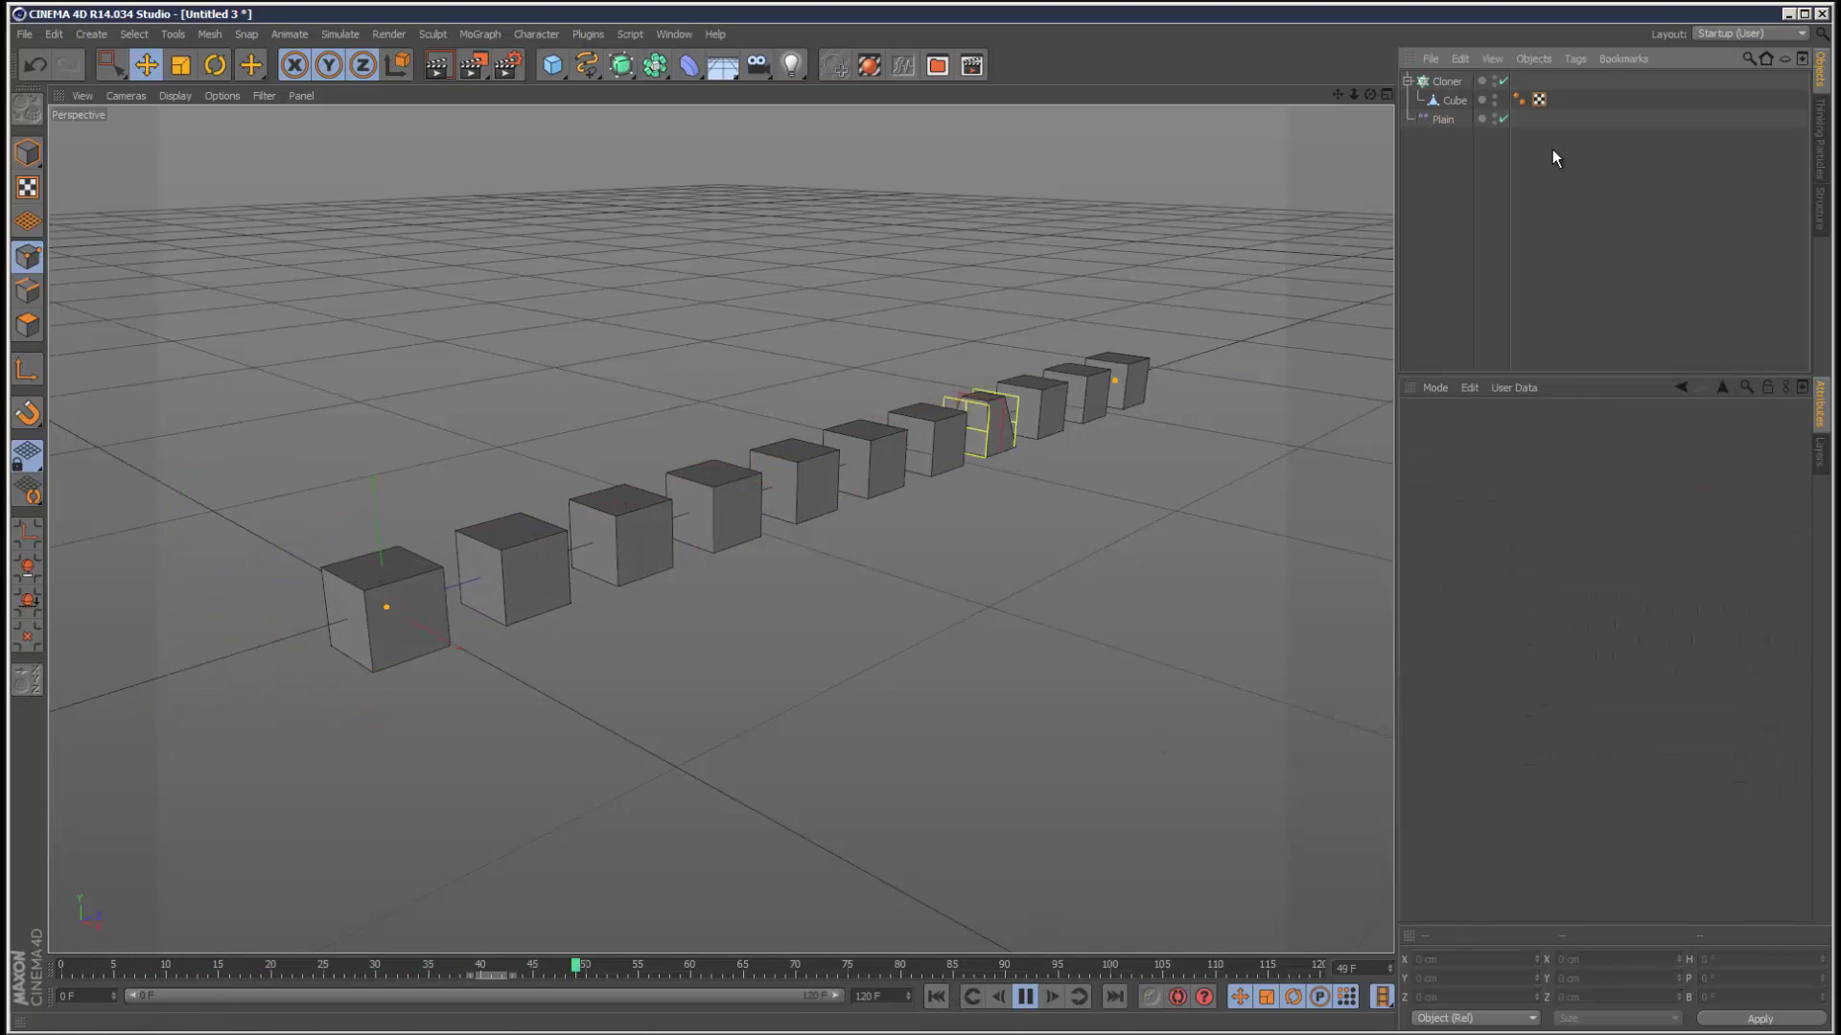
pyautogui.click(1494, 114)
pyautogui.click(1448, 122)
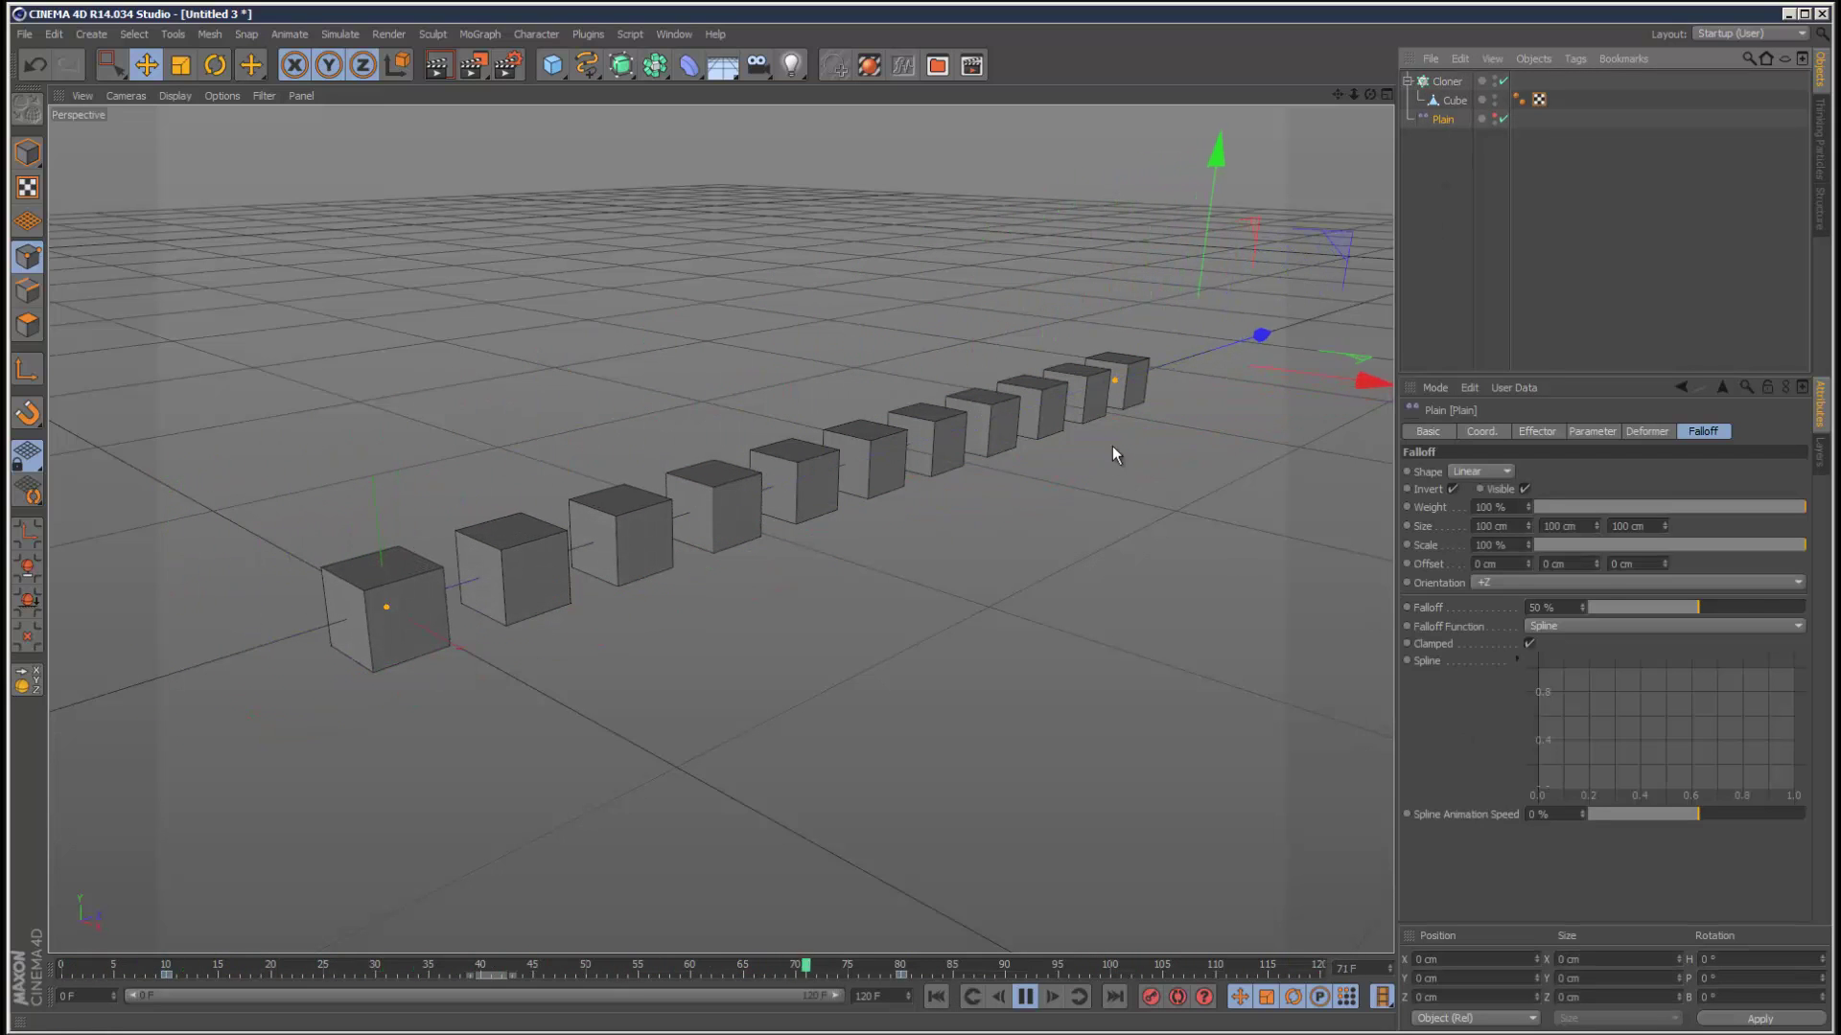
pyautogui.moveTo(1718, 608); pyautogui.dragTo(1808, 608)
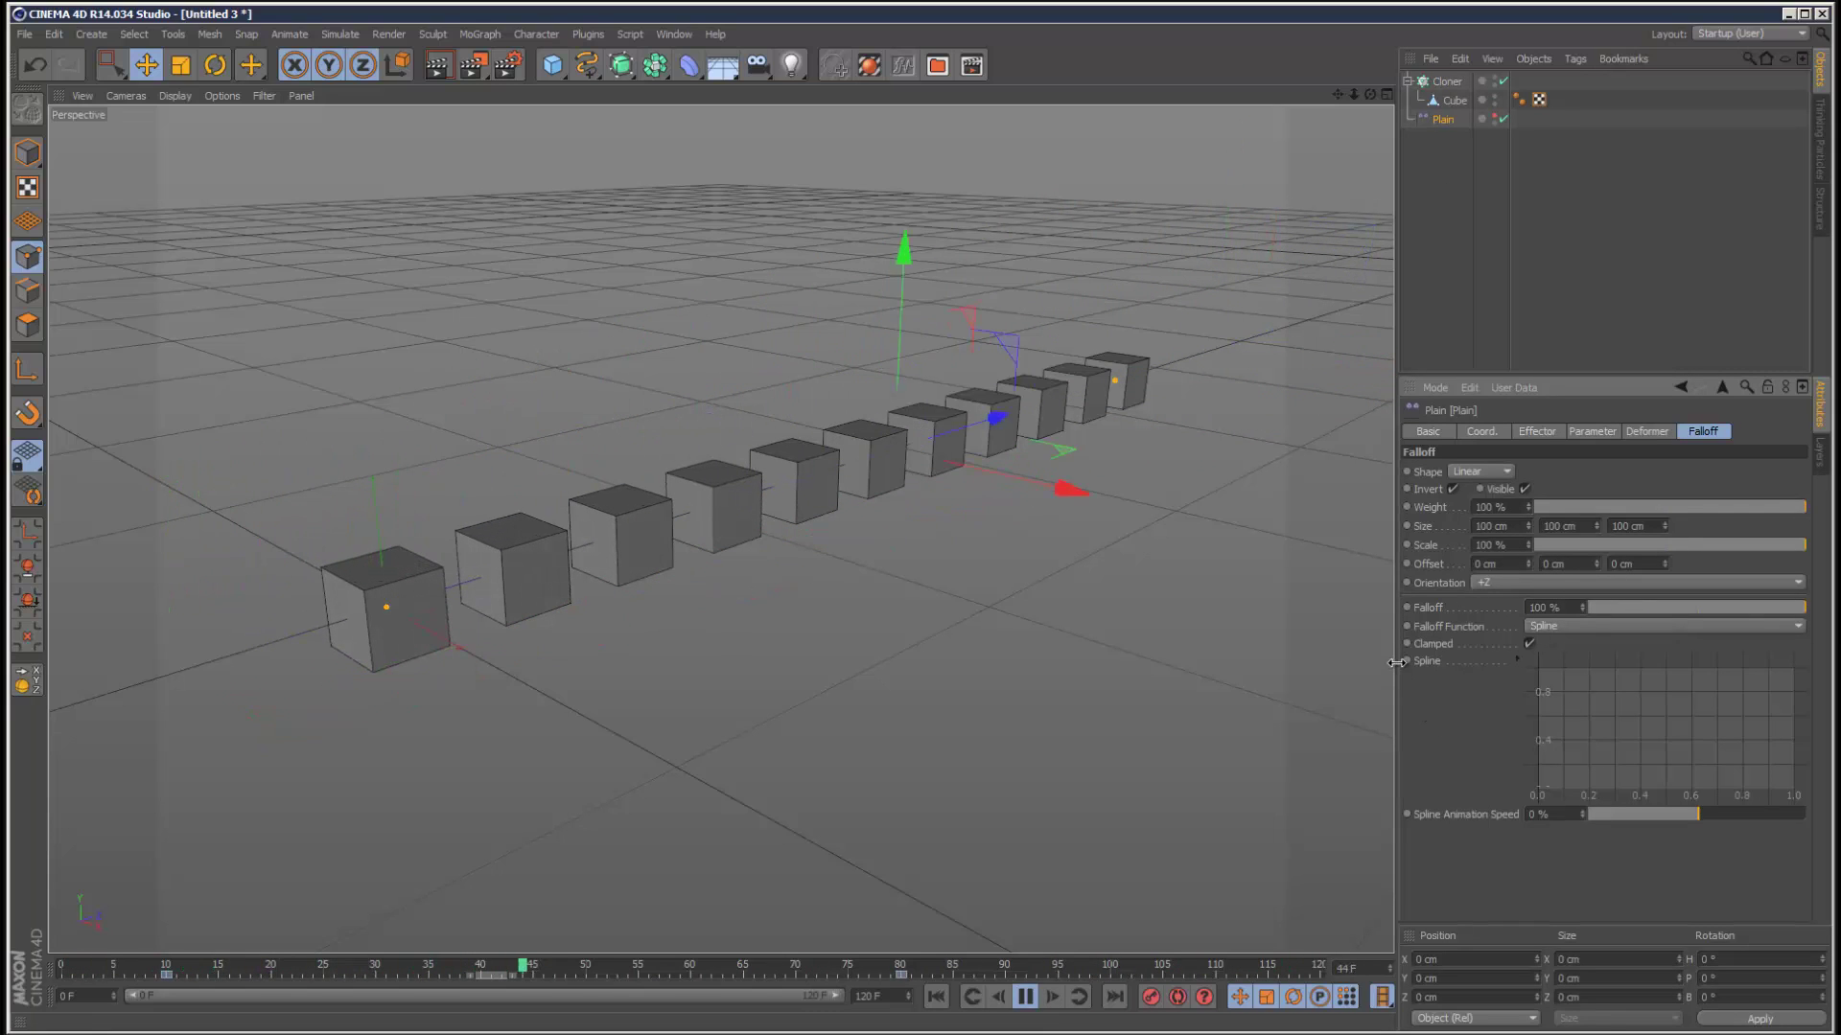
# Step: Turn off Fix Clone on the Cloner and replay the animation
pyautogui.click(1025, 997)
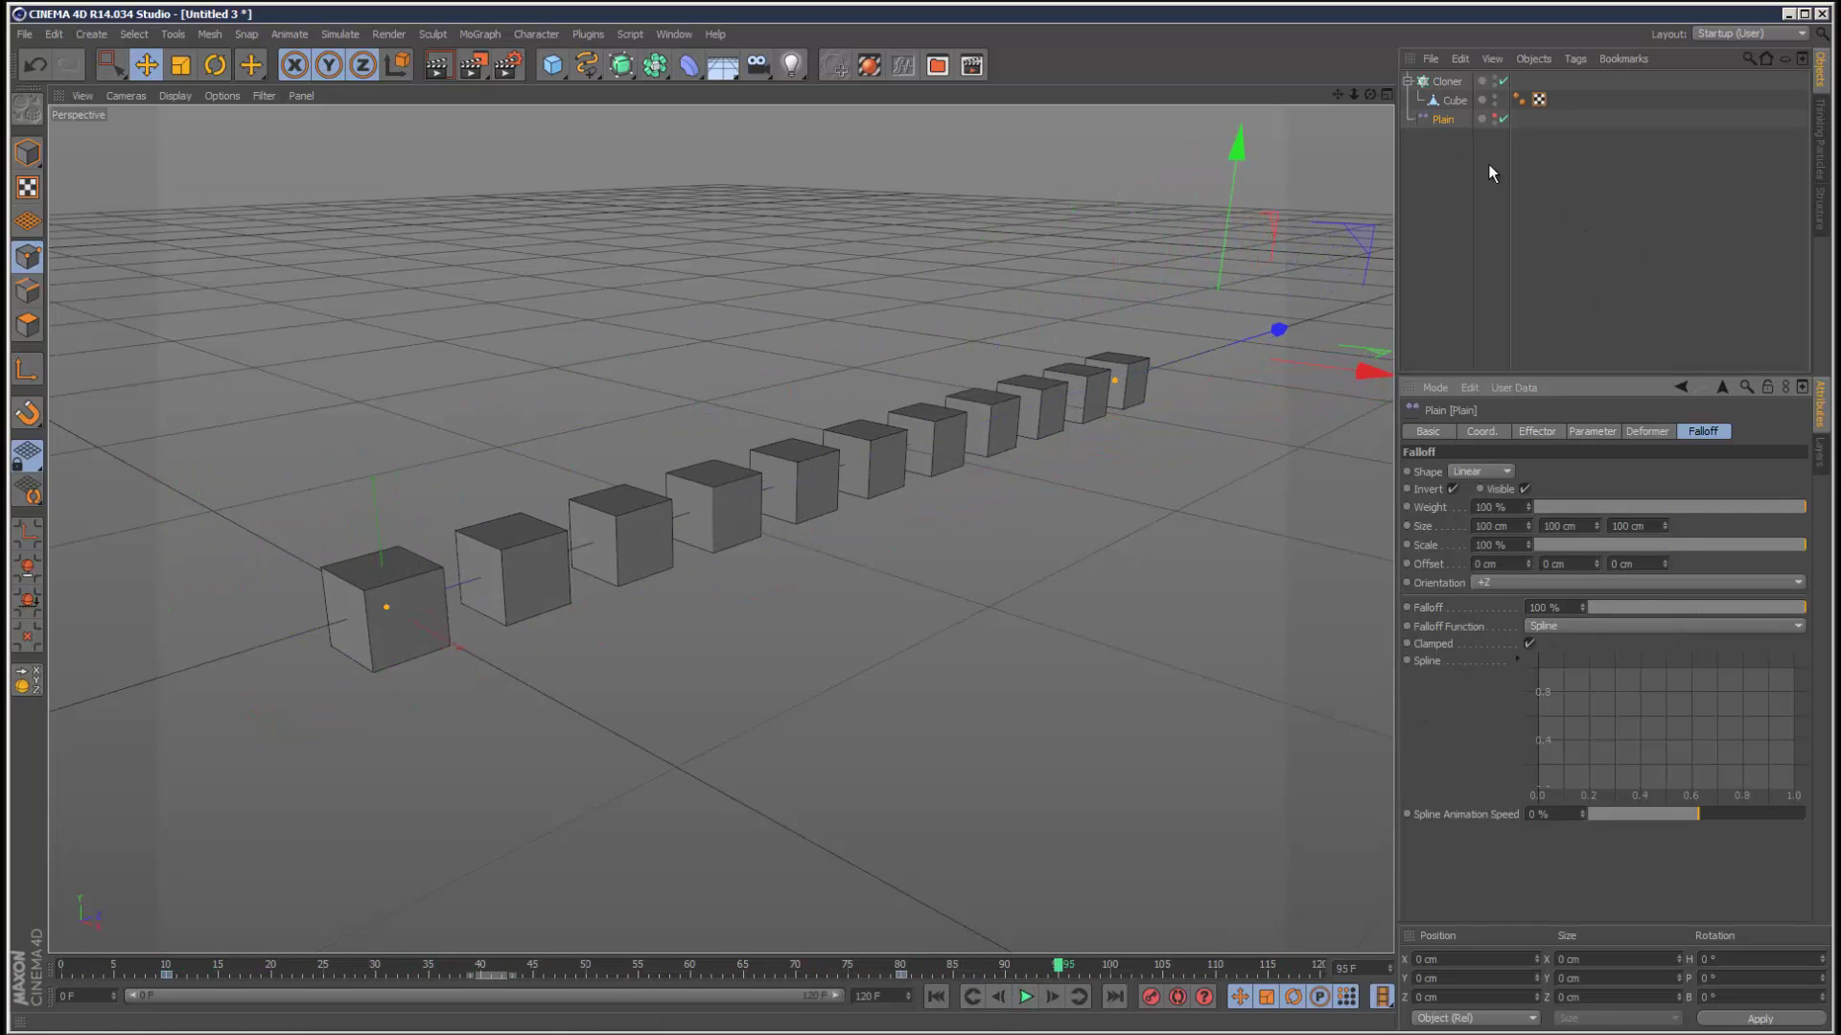
pyautogui.click(1449, 82)
pyautogui.click(1504, 515)
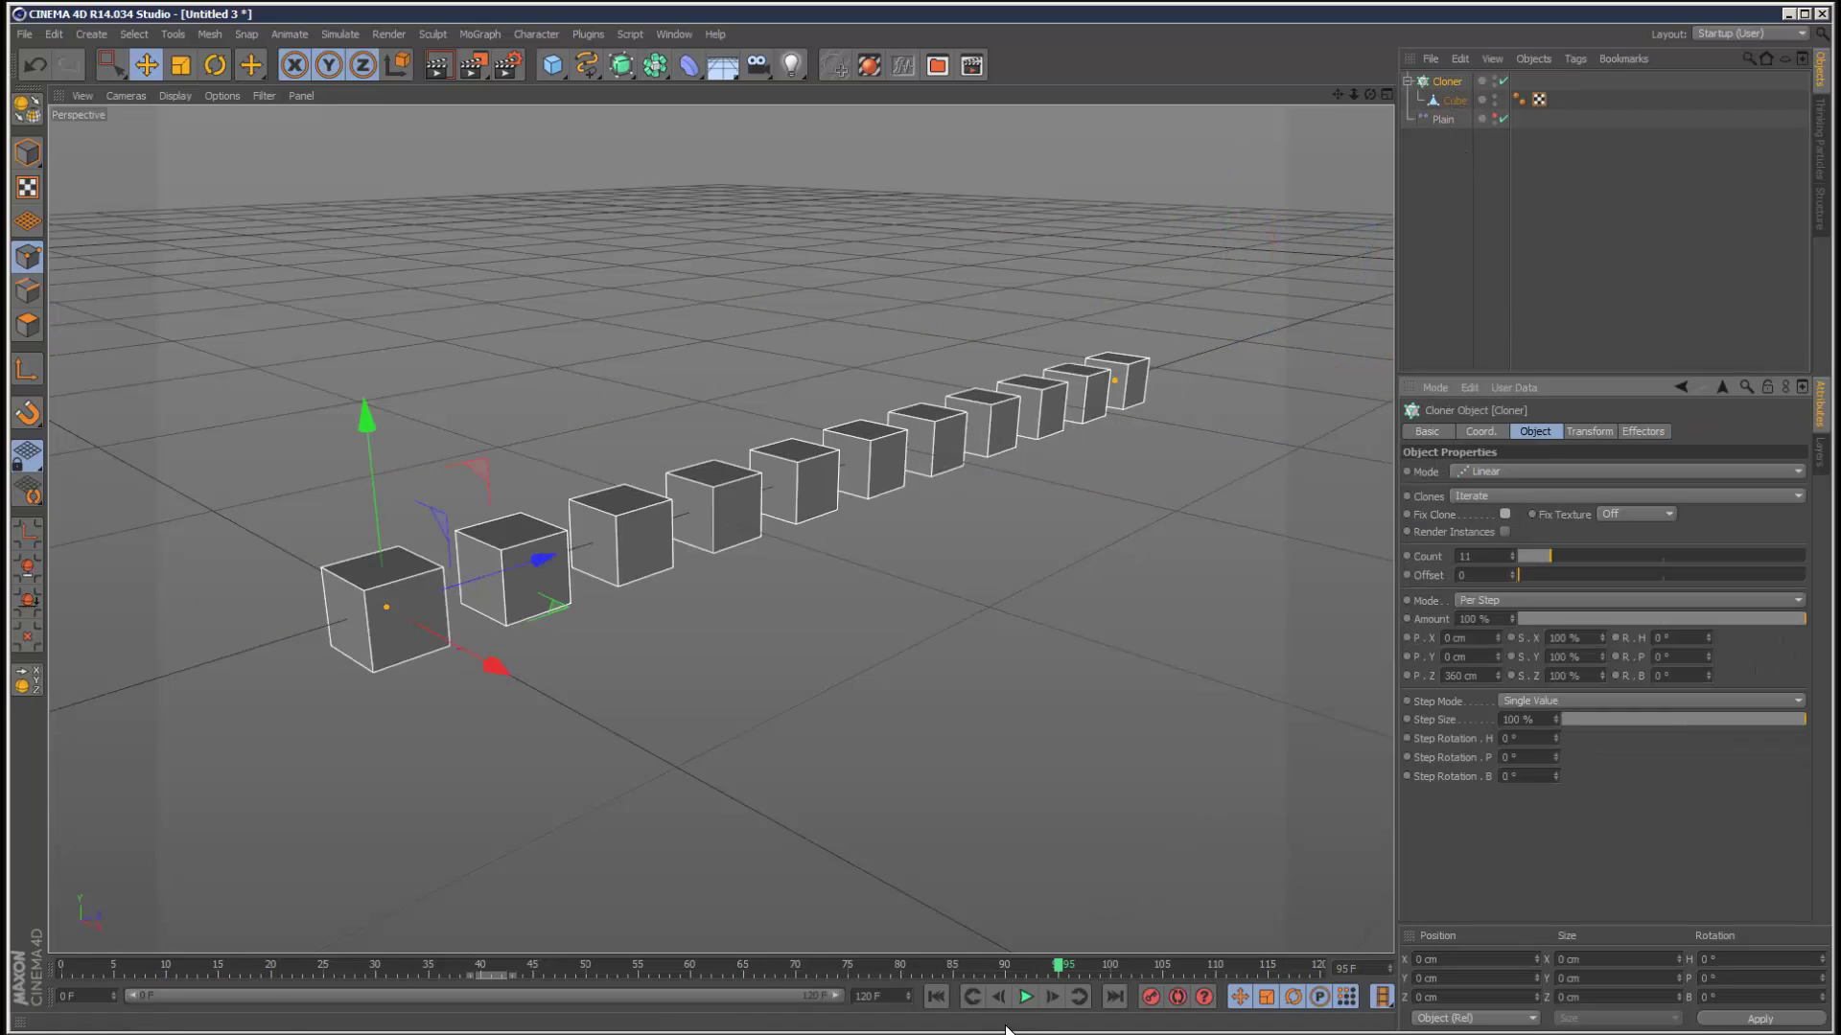
pyautogui.click(936, 997)
pyautogui.click(1025, 997)
pyautogui.click(1453, 134)
# Step: Set the Plain effector's falloff weight to 65% and scale to 44%
pyautogui.click(1443, 118)
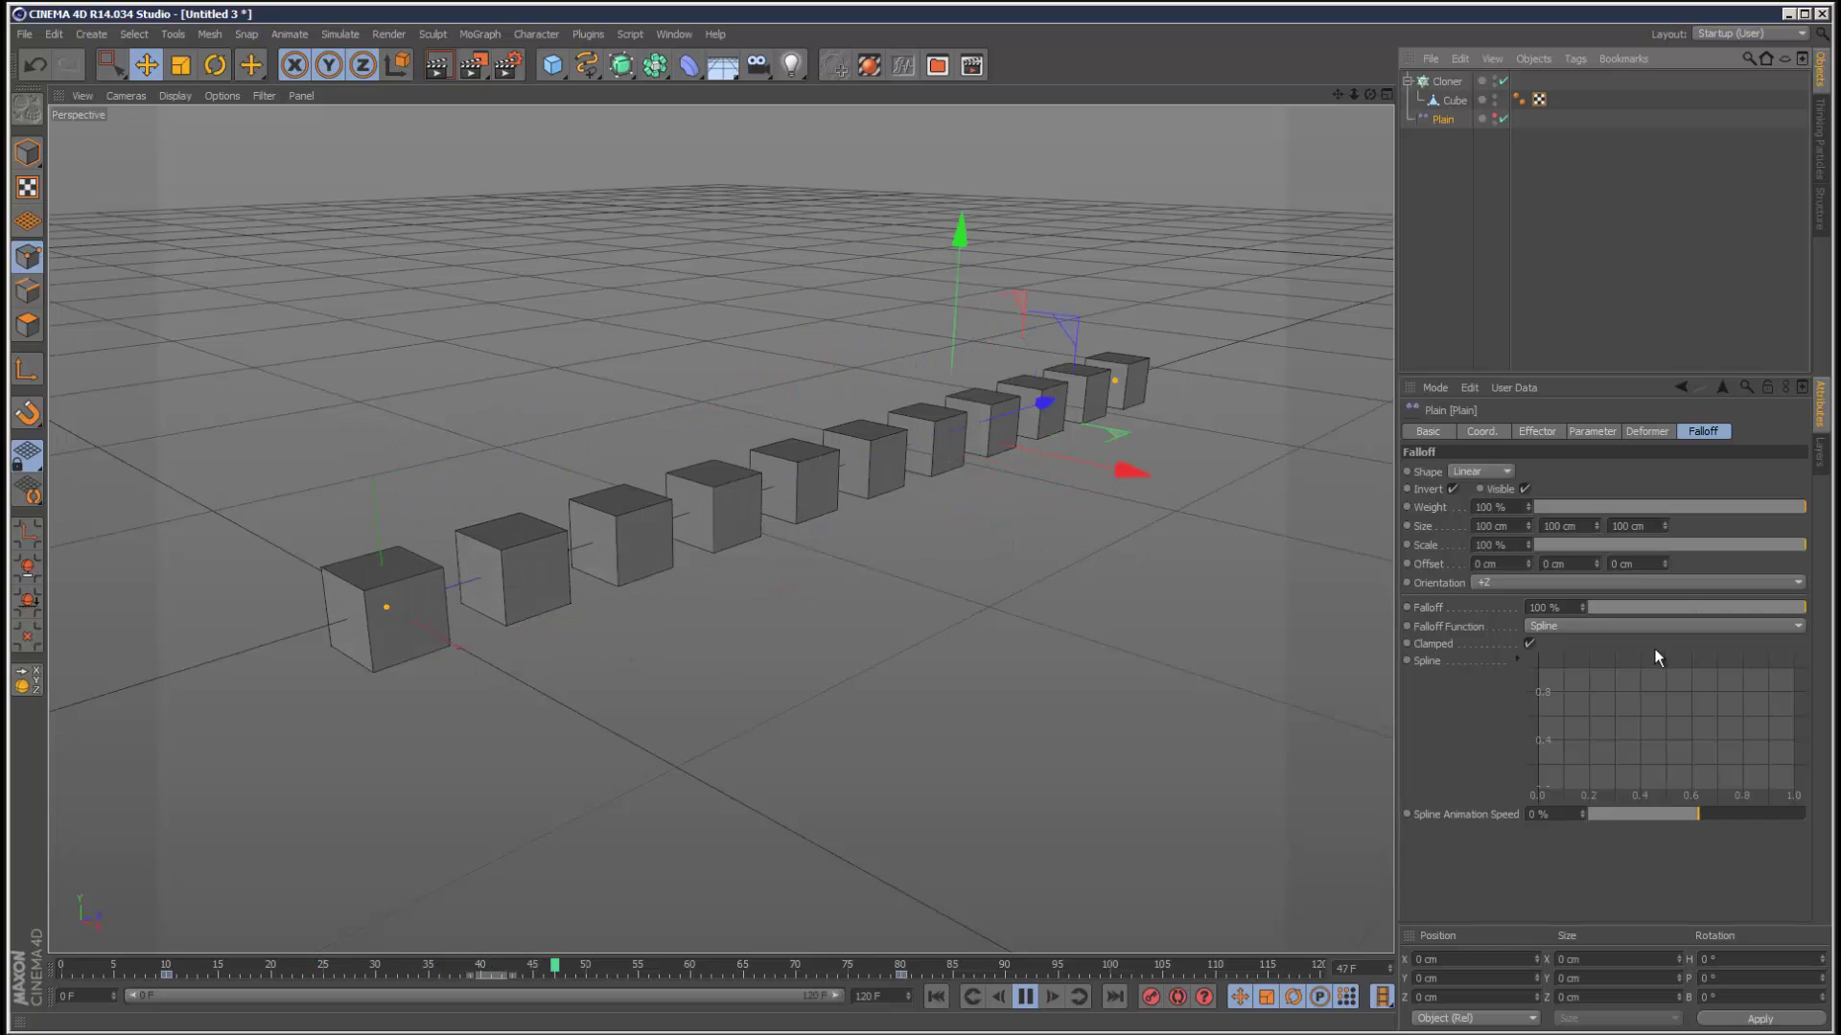
pyautogui.moveTo(1530, 507)
pyautogui.mouseDown()
pyautogui.moveTo(1527, 475)
pyautogui.moveTo(1527, 510)
pyautogui.mouseUp()
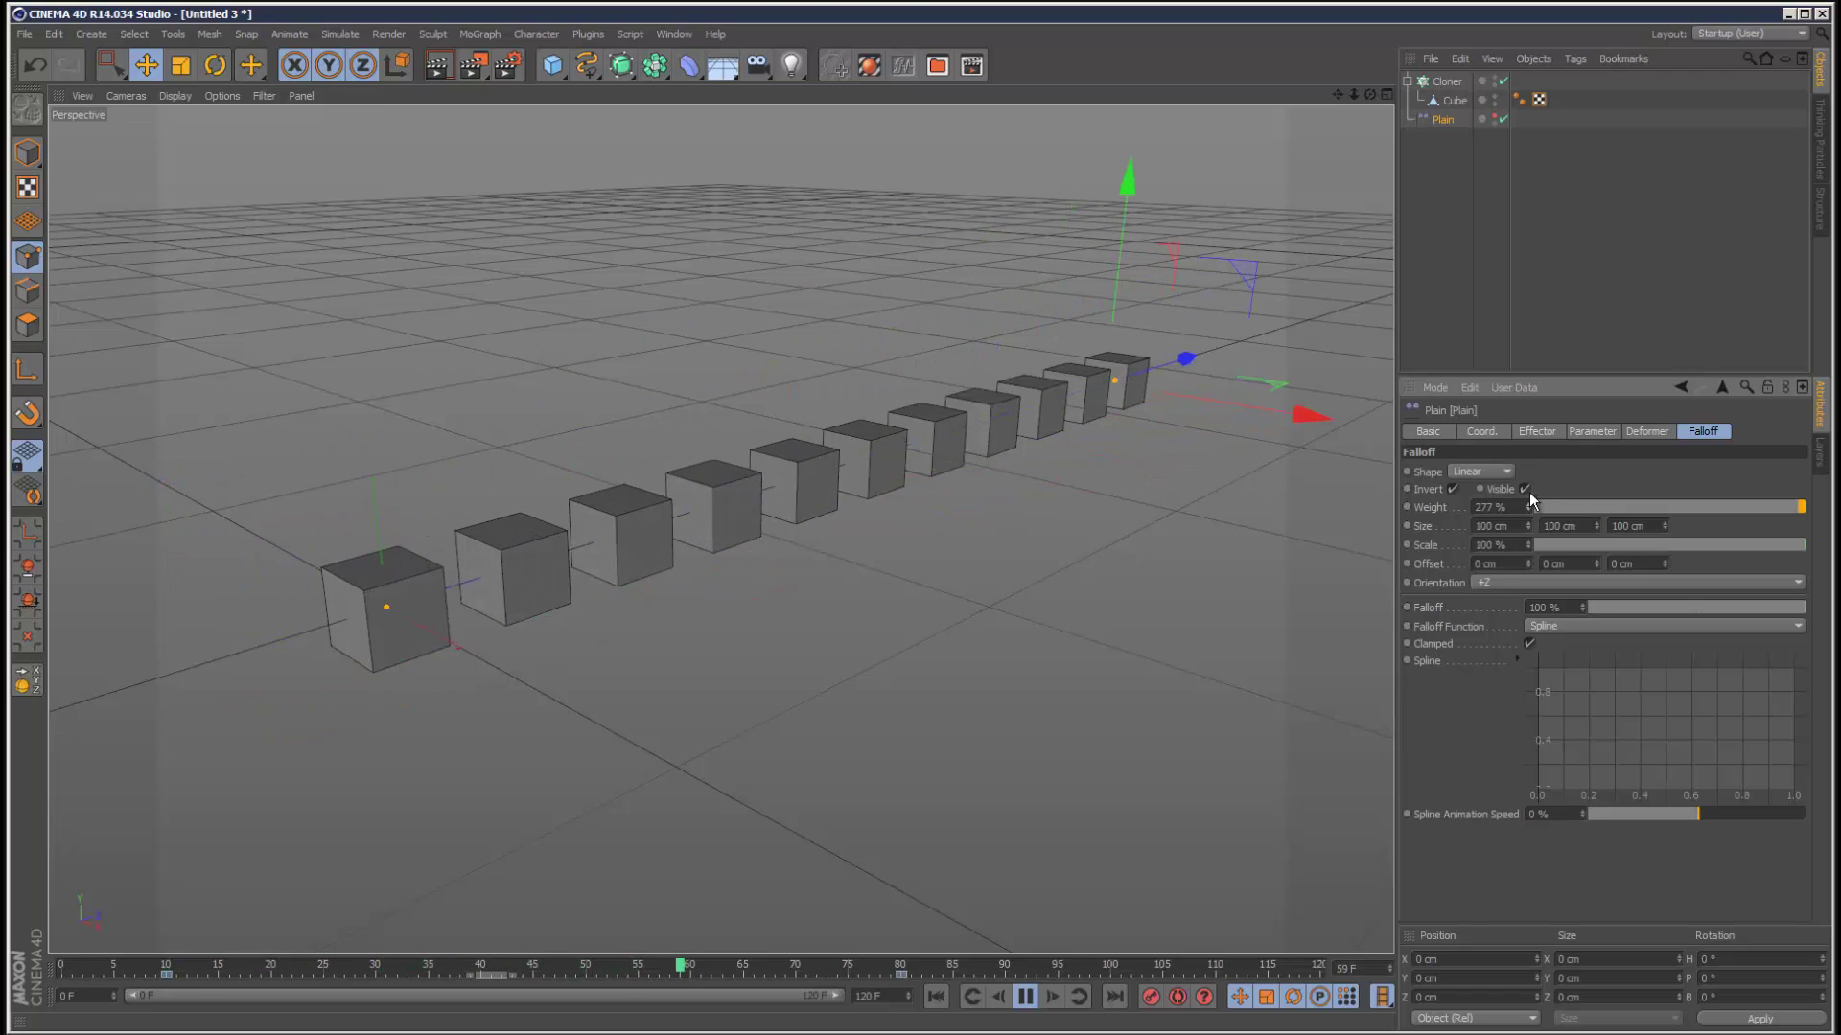
pyautogui.moveTo(1528, 491); pyautogui.dragTo(1527, 508)
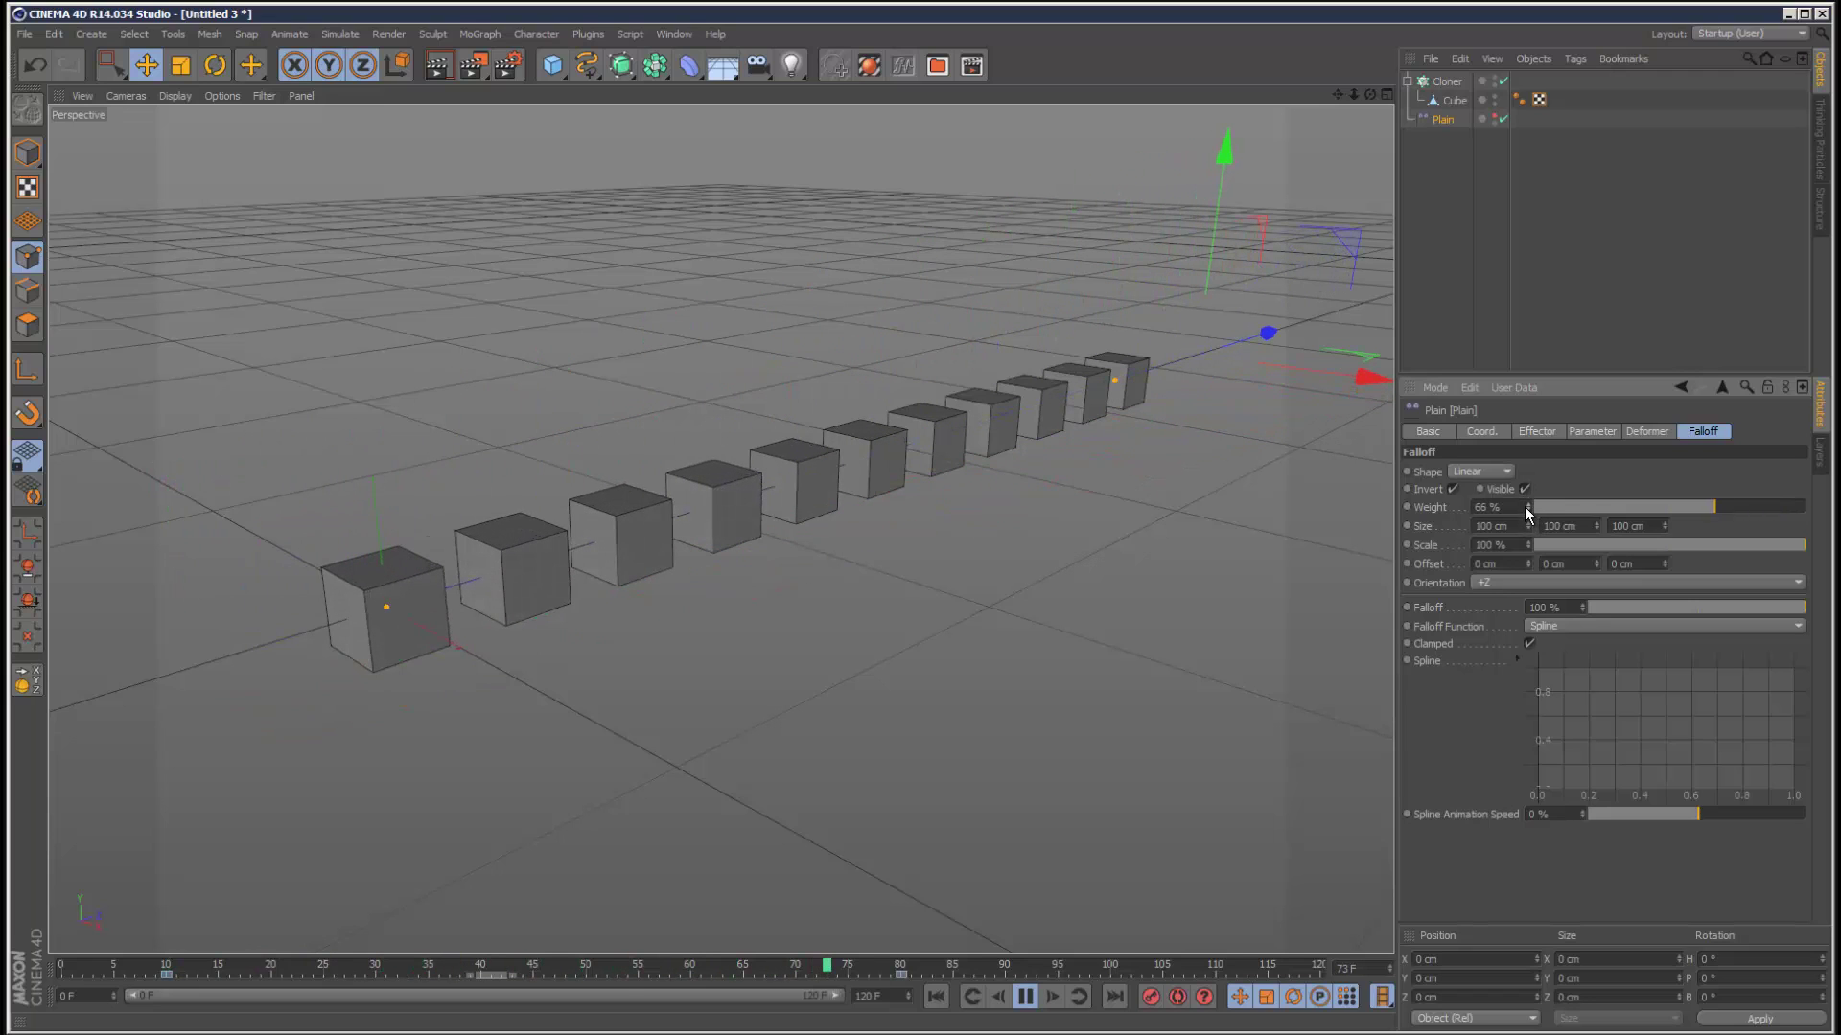
pyautogui.moveTo(1692, 544); pyautogui.dragTo(1654, 543)
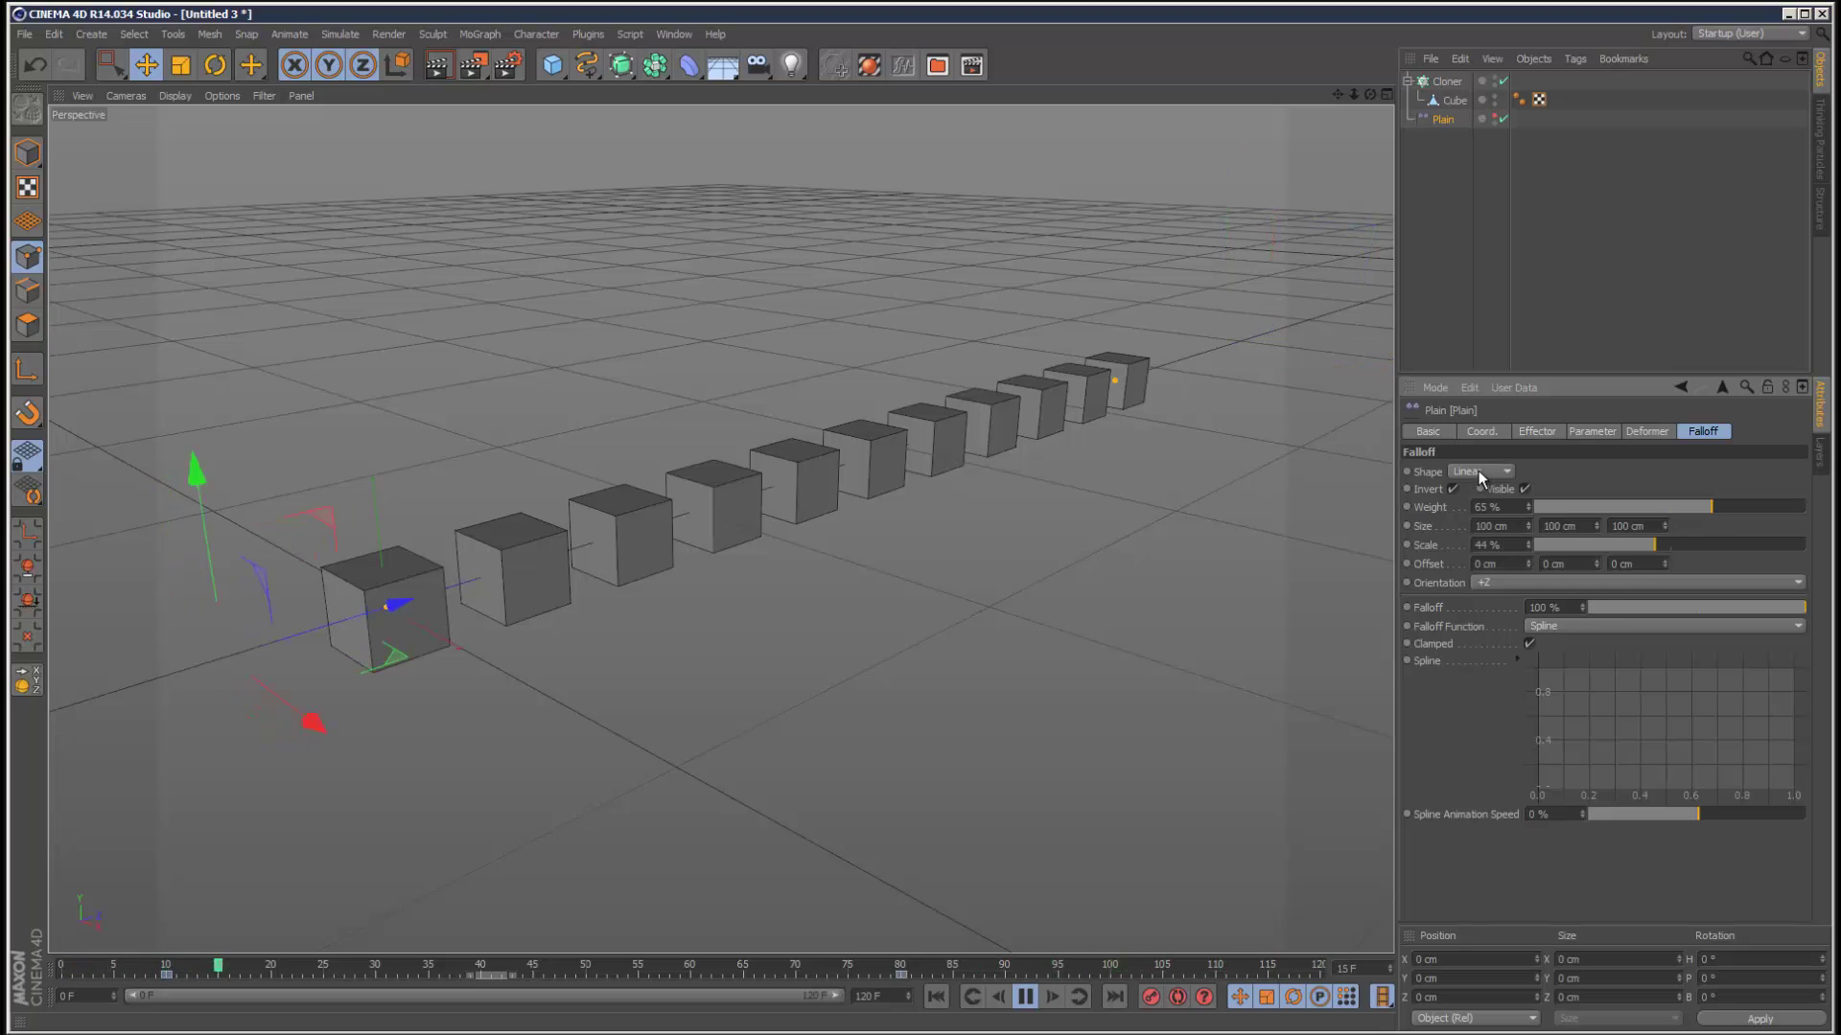
# Step: Lower the Plain effector's strength to 22%
pyautogui.click(1641, 432)
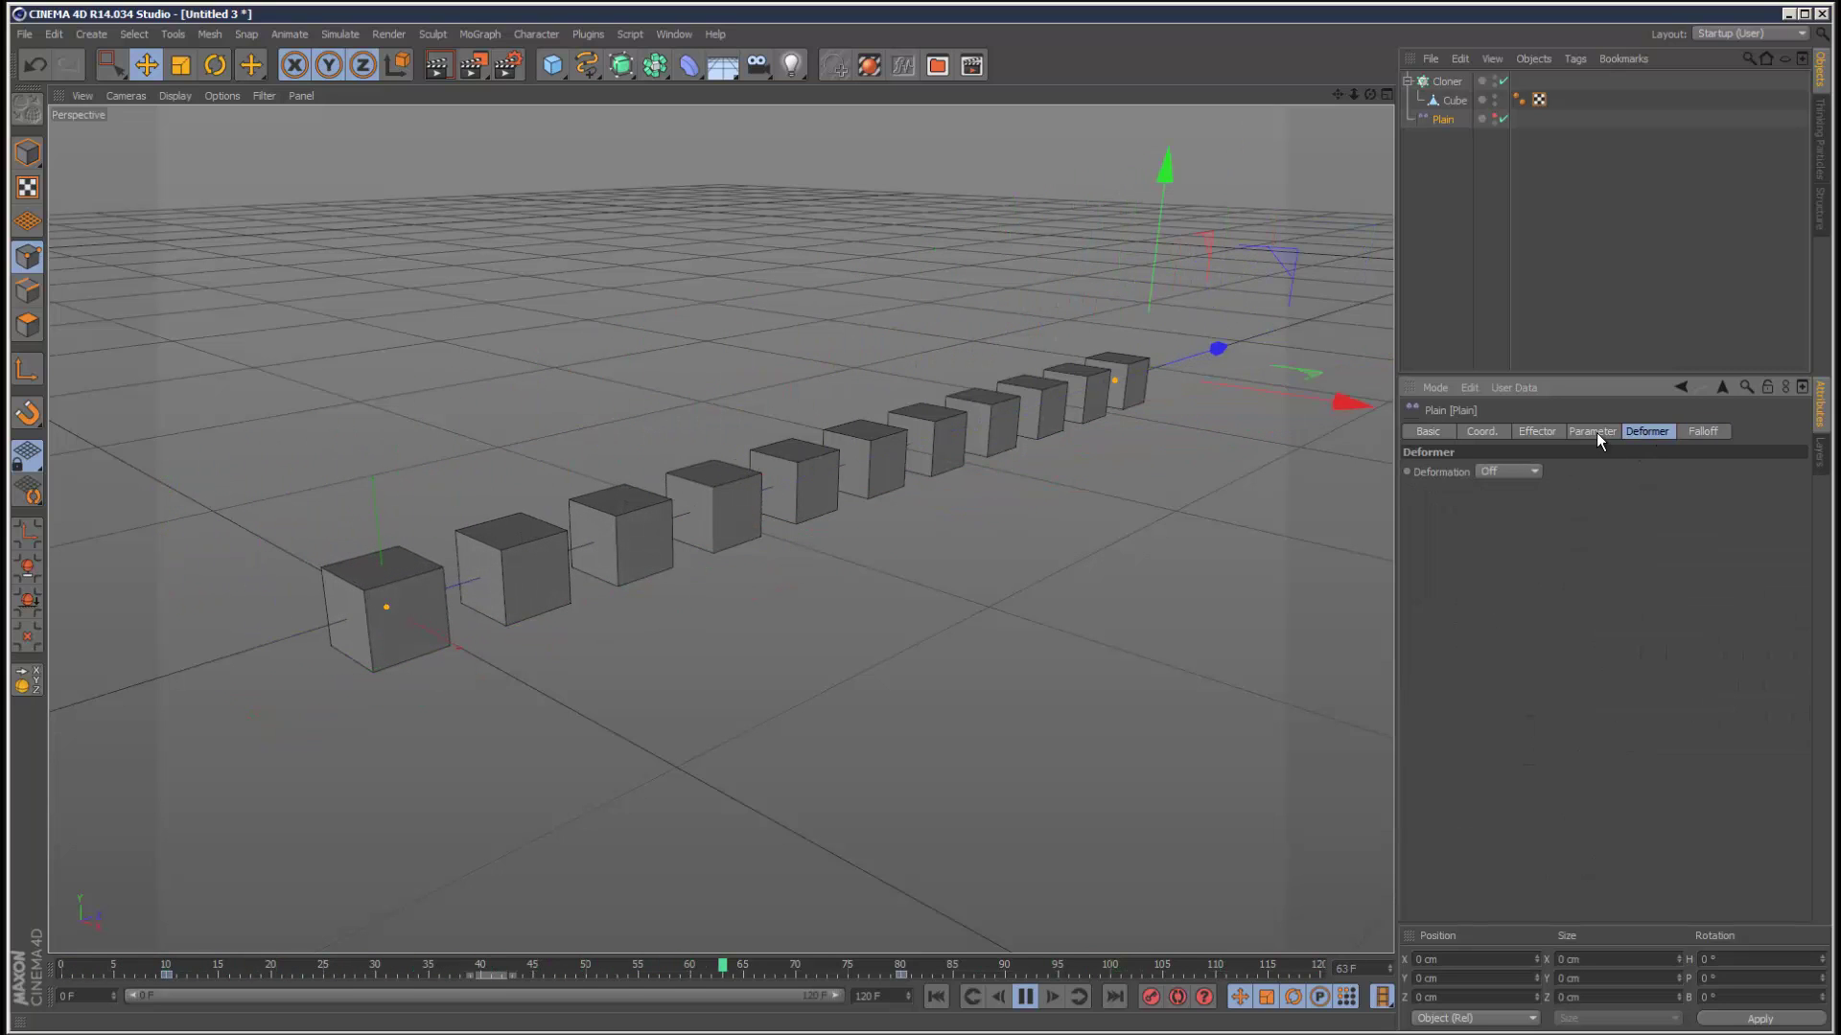
pyautogui.click(1591, 431)
pyautogui.click(1535, 432)
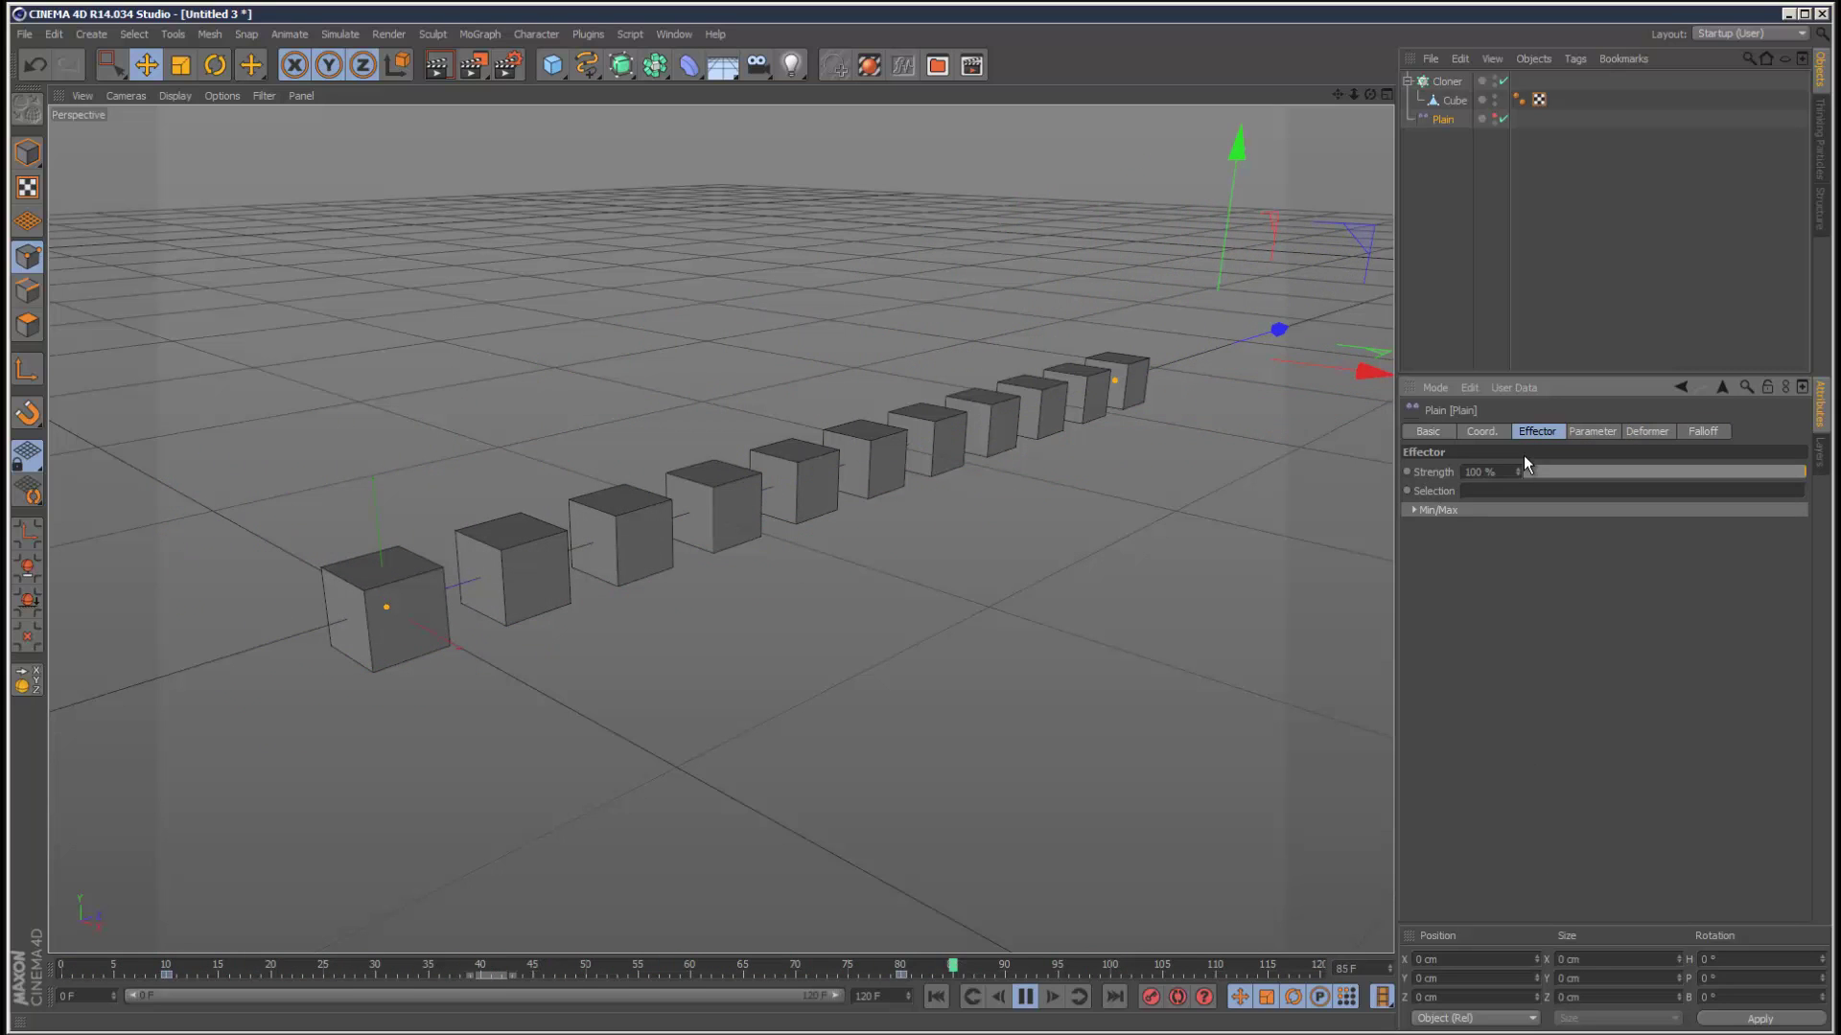
pyautogui.click(1587, 471)
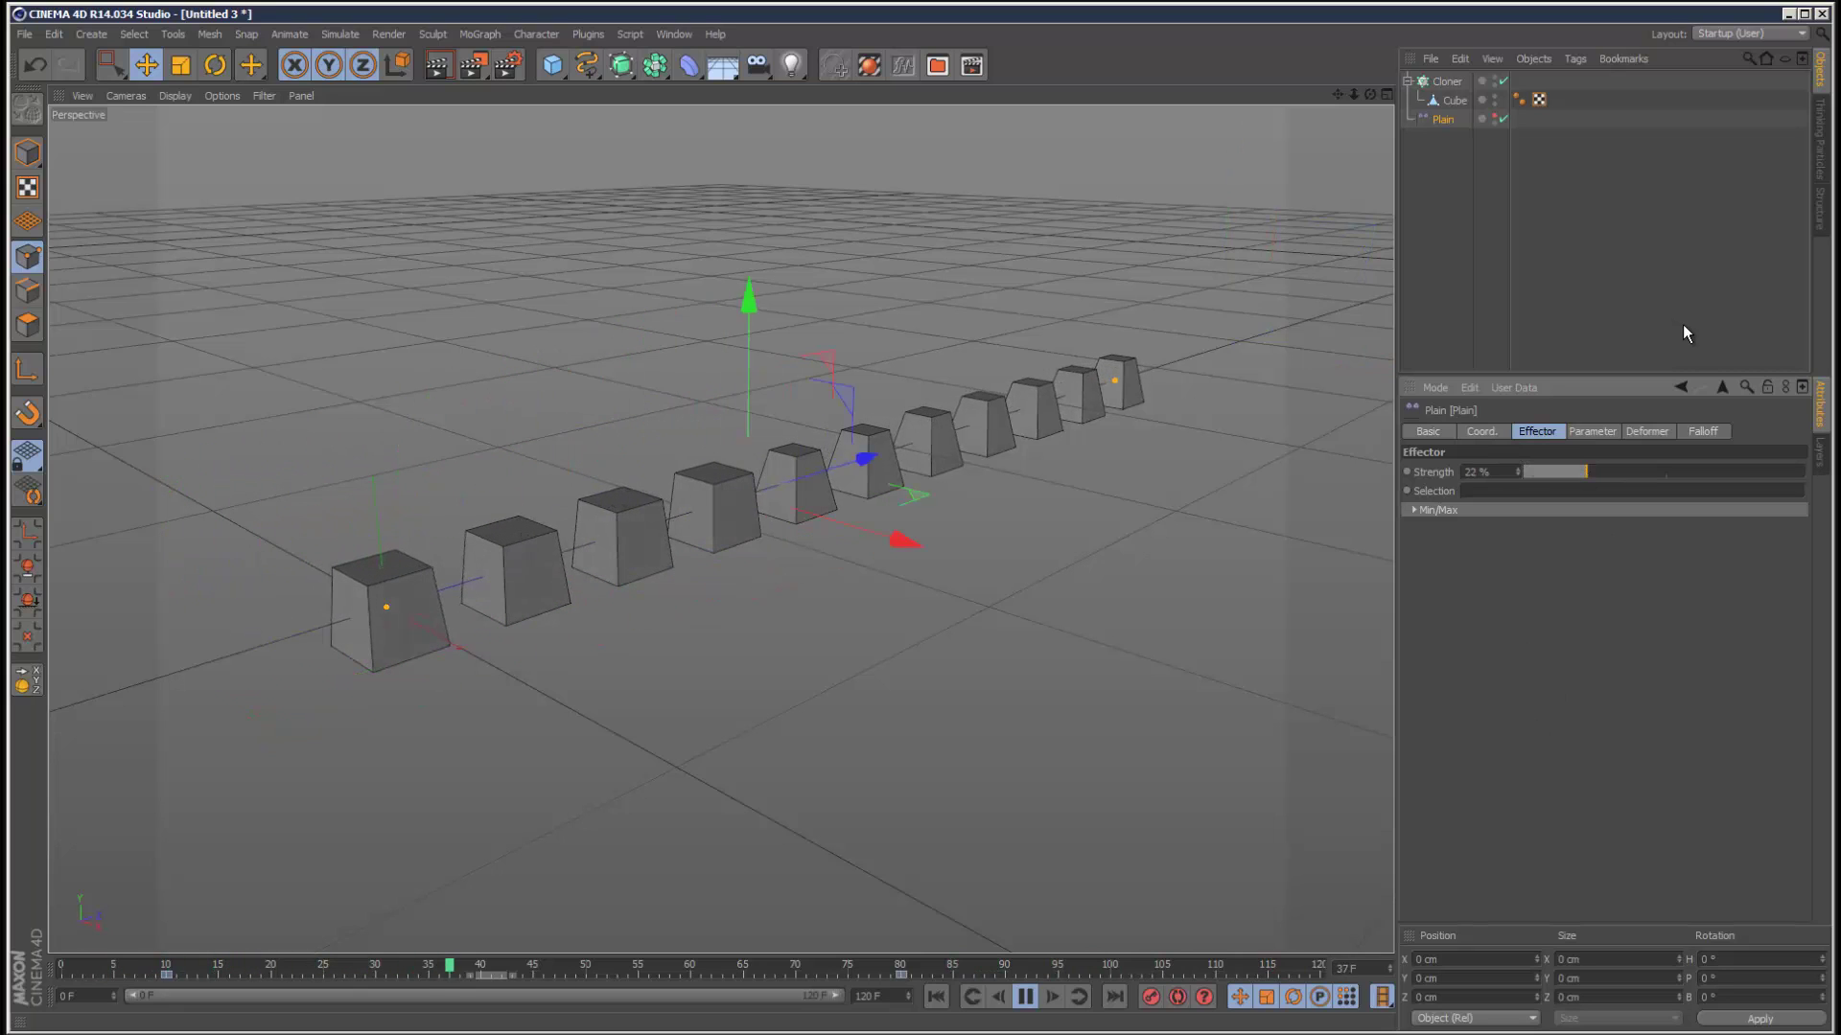
# Step: Set Plain's Transform Space to Effector and Transform Mode to Absolute, then stop playback
pyautogui.click(1592, 432)
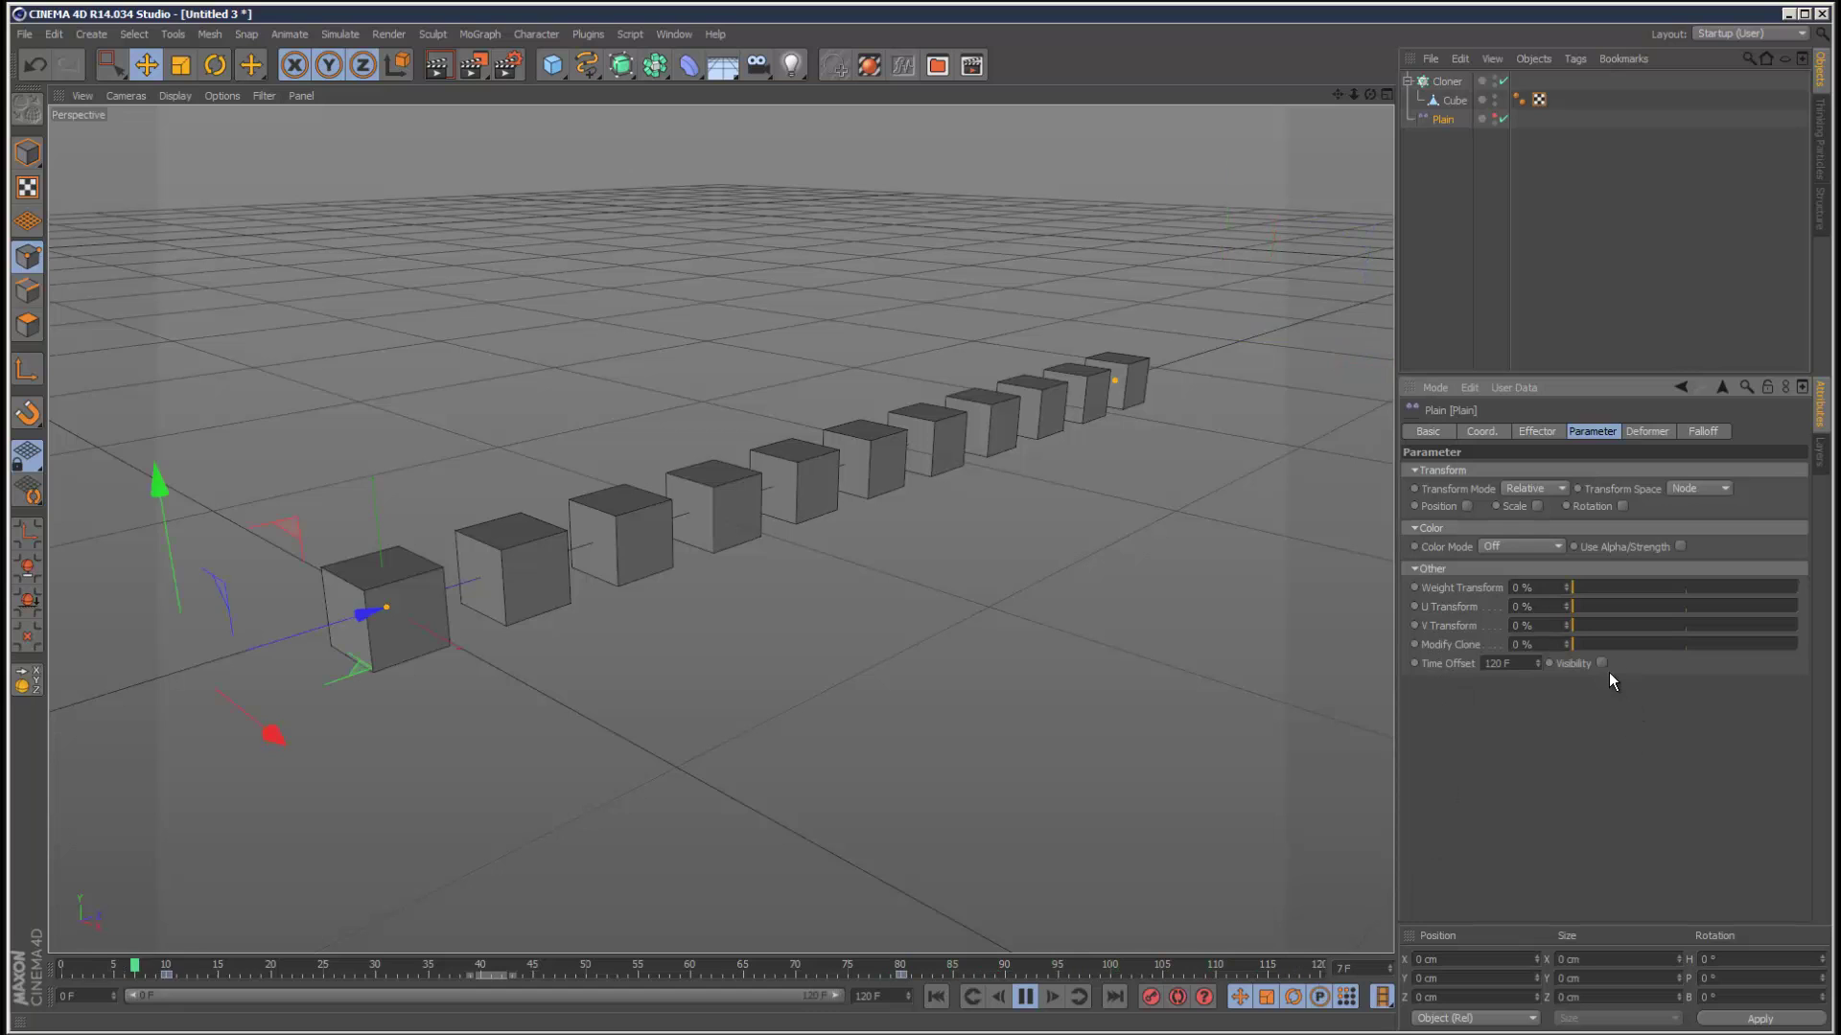
pyautogui.click(1695, 431)
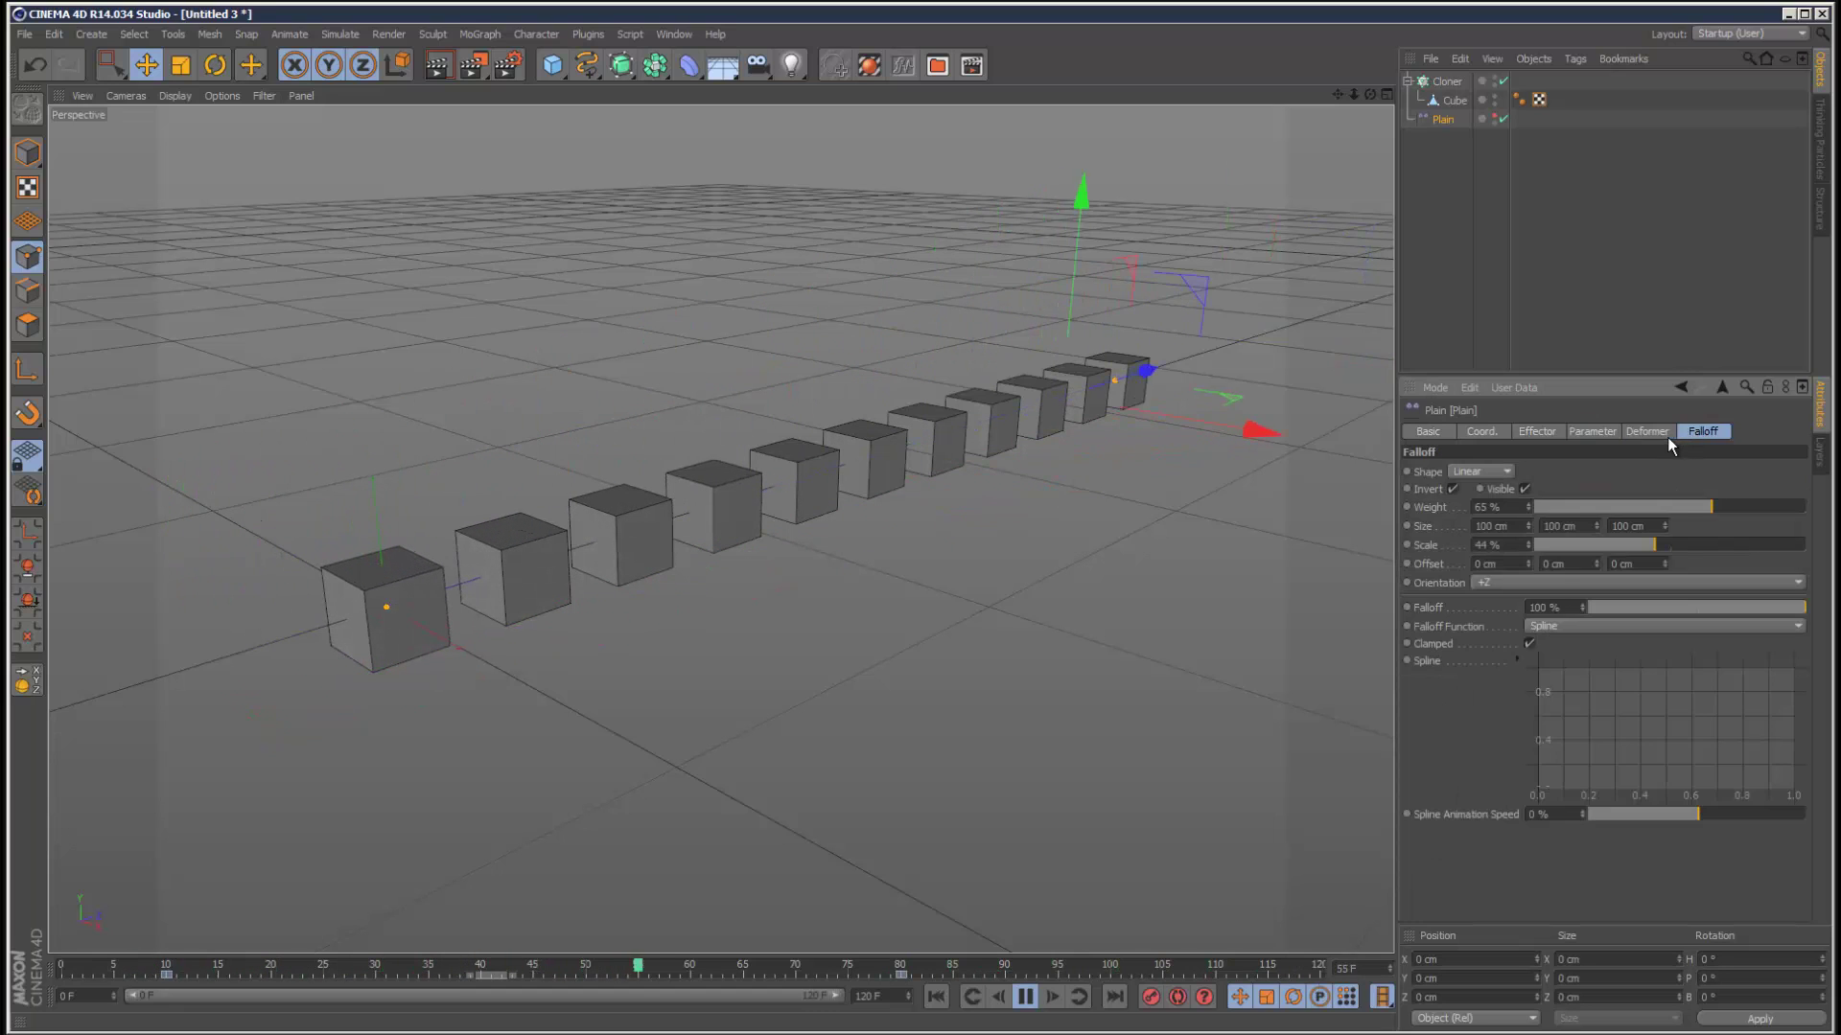
pyautogui.click(1657, 432)
pyautogui.click(1703, 432)
pyautogui.click(1648, 432)
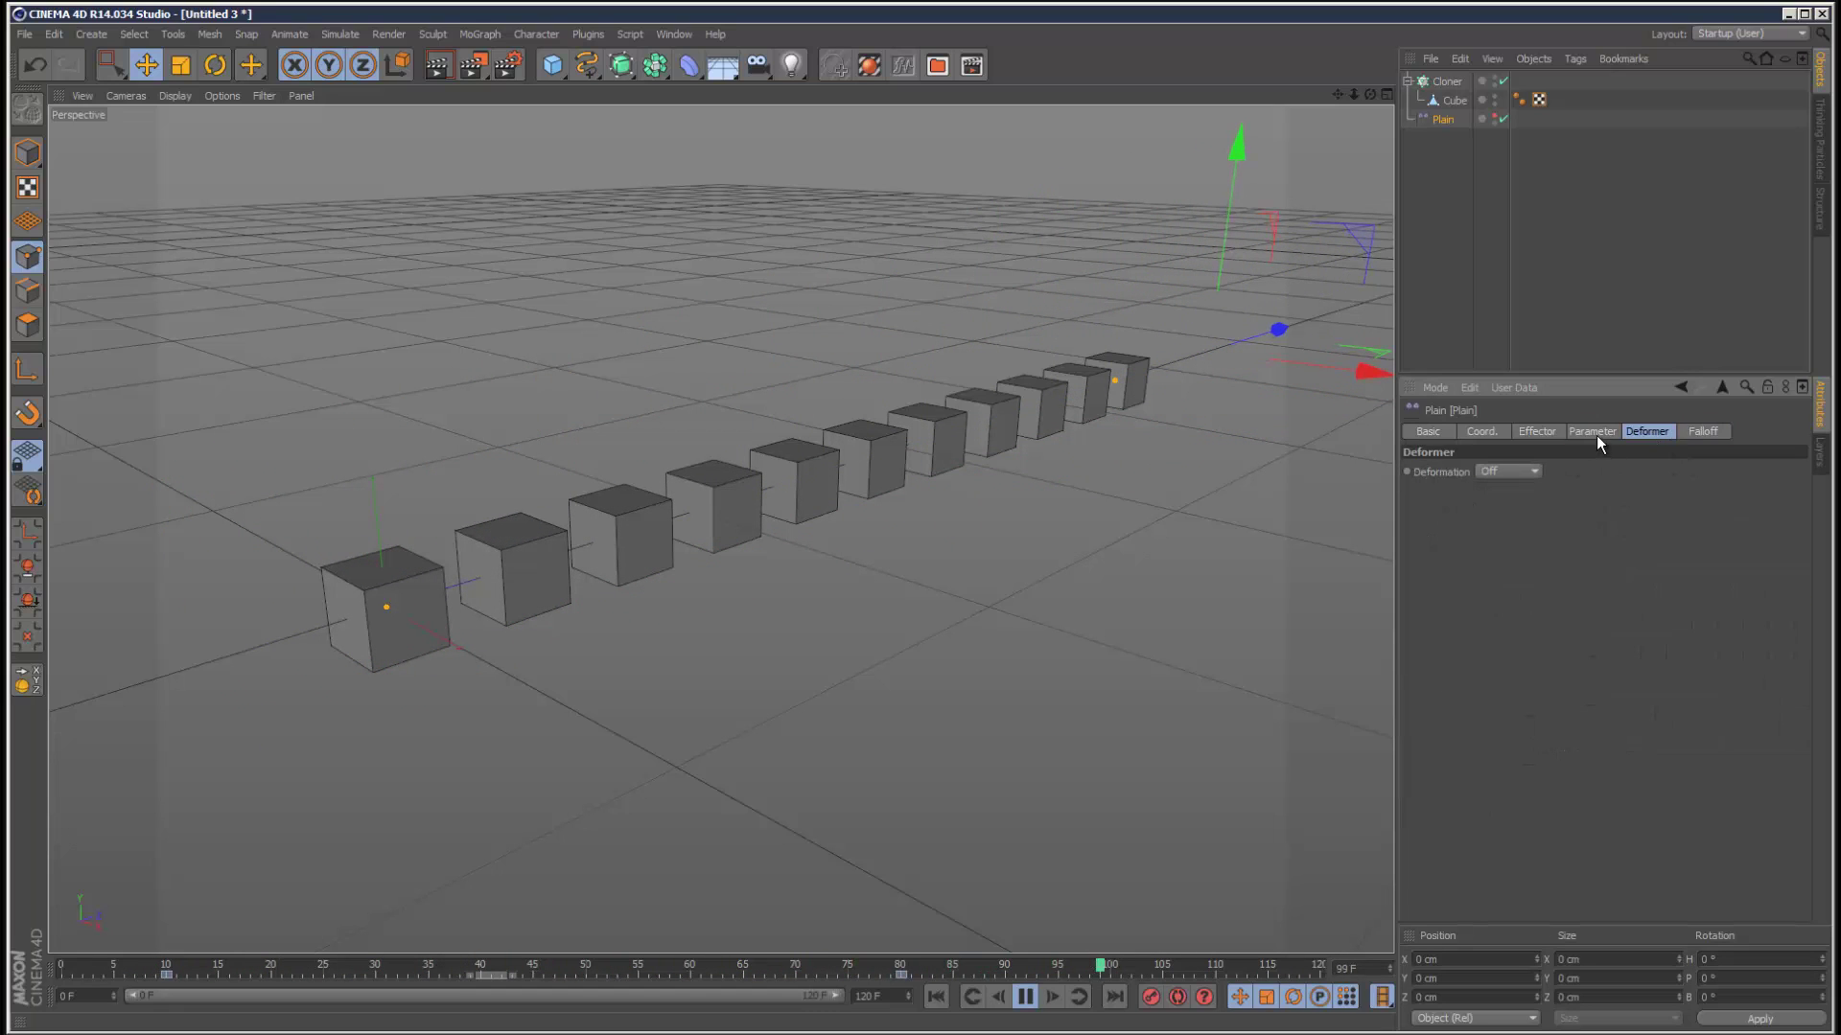
pyautogui.click(1594, 431)
pyautogui.click(1699, 489)
pyautogui.click(1706, 528)
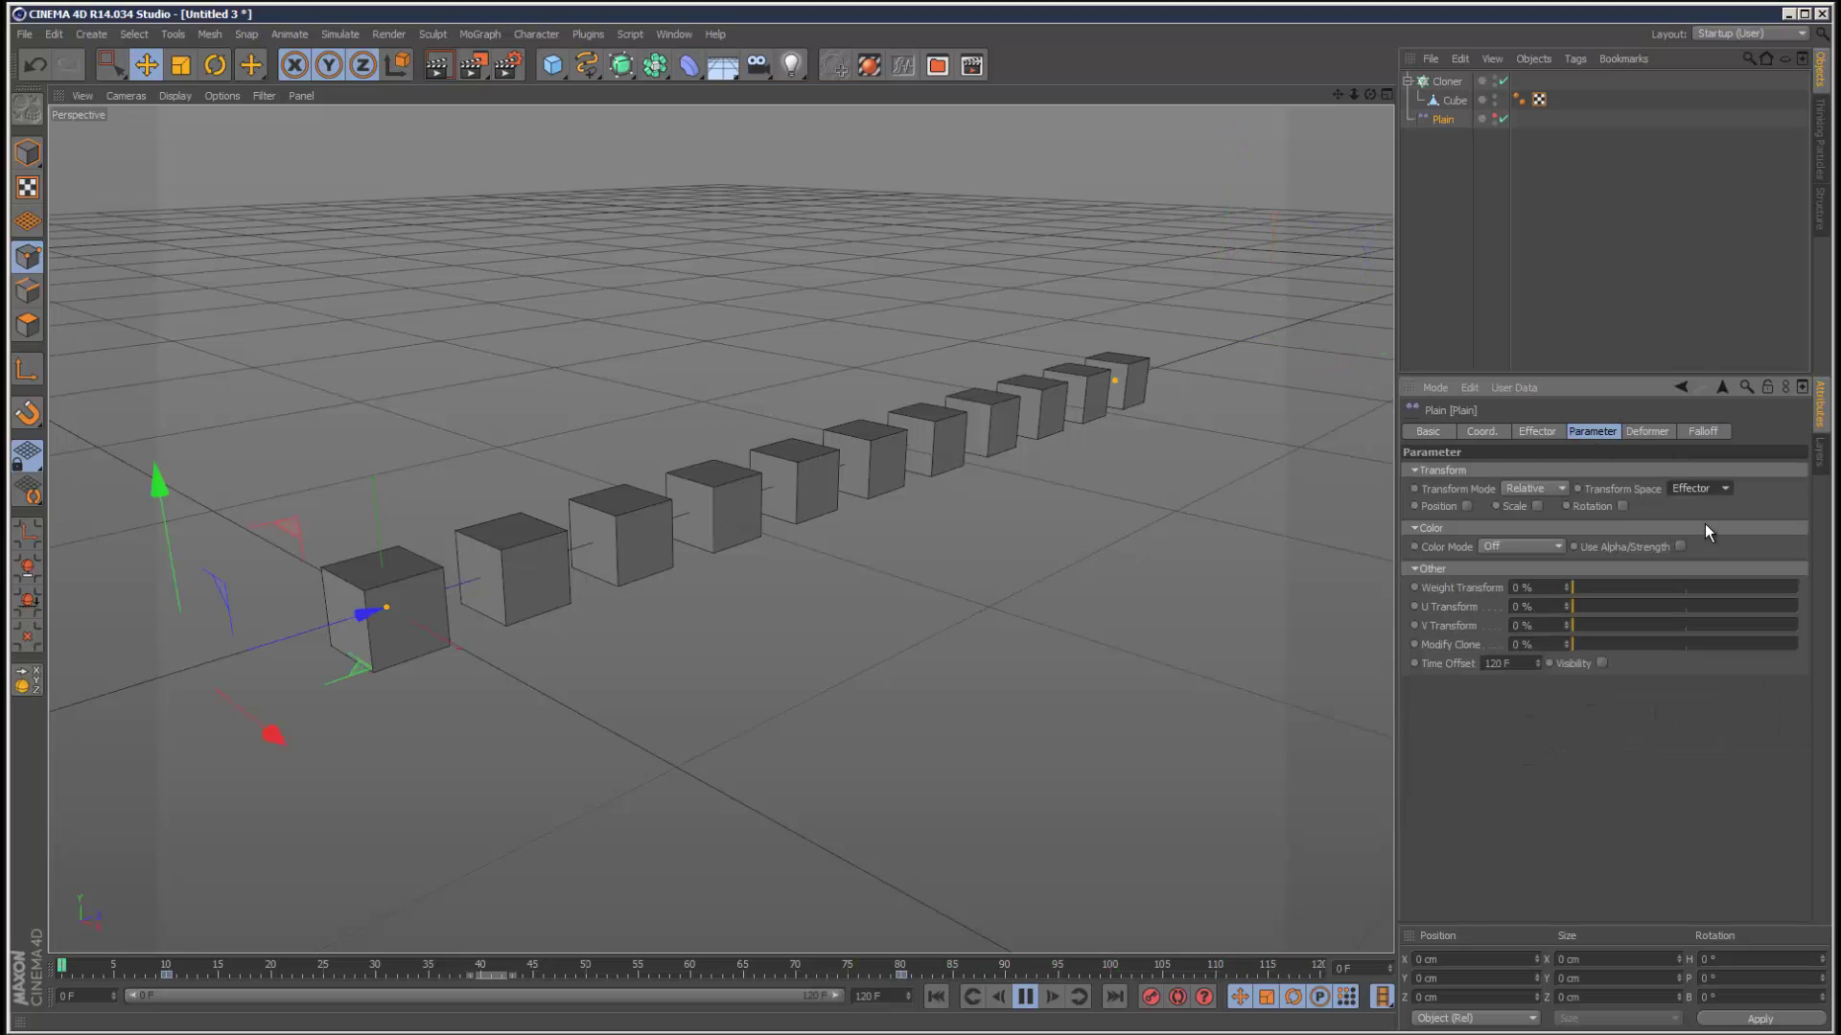
pyautogui.click(1551, 485)
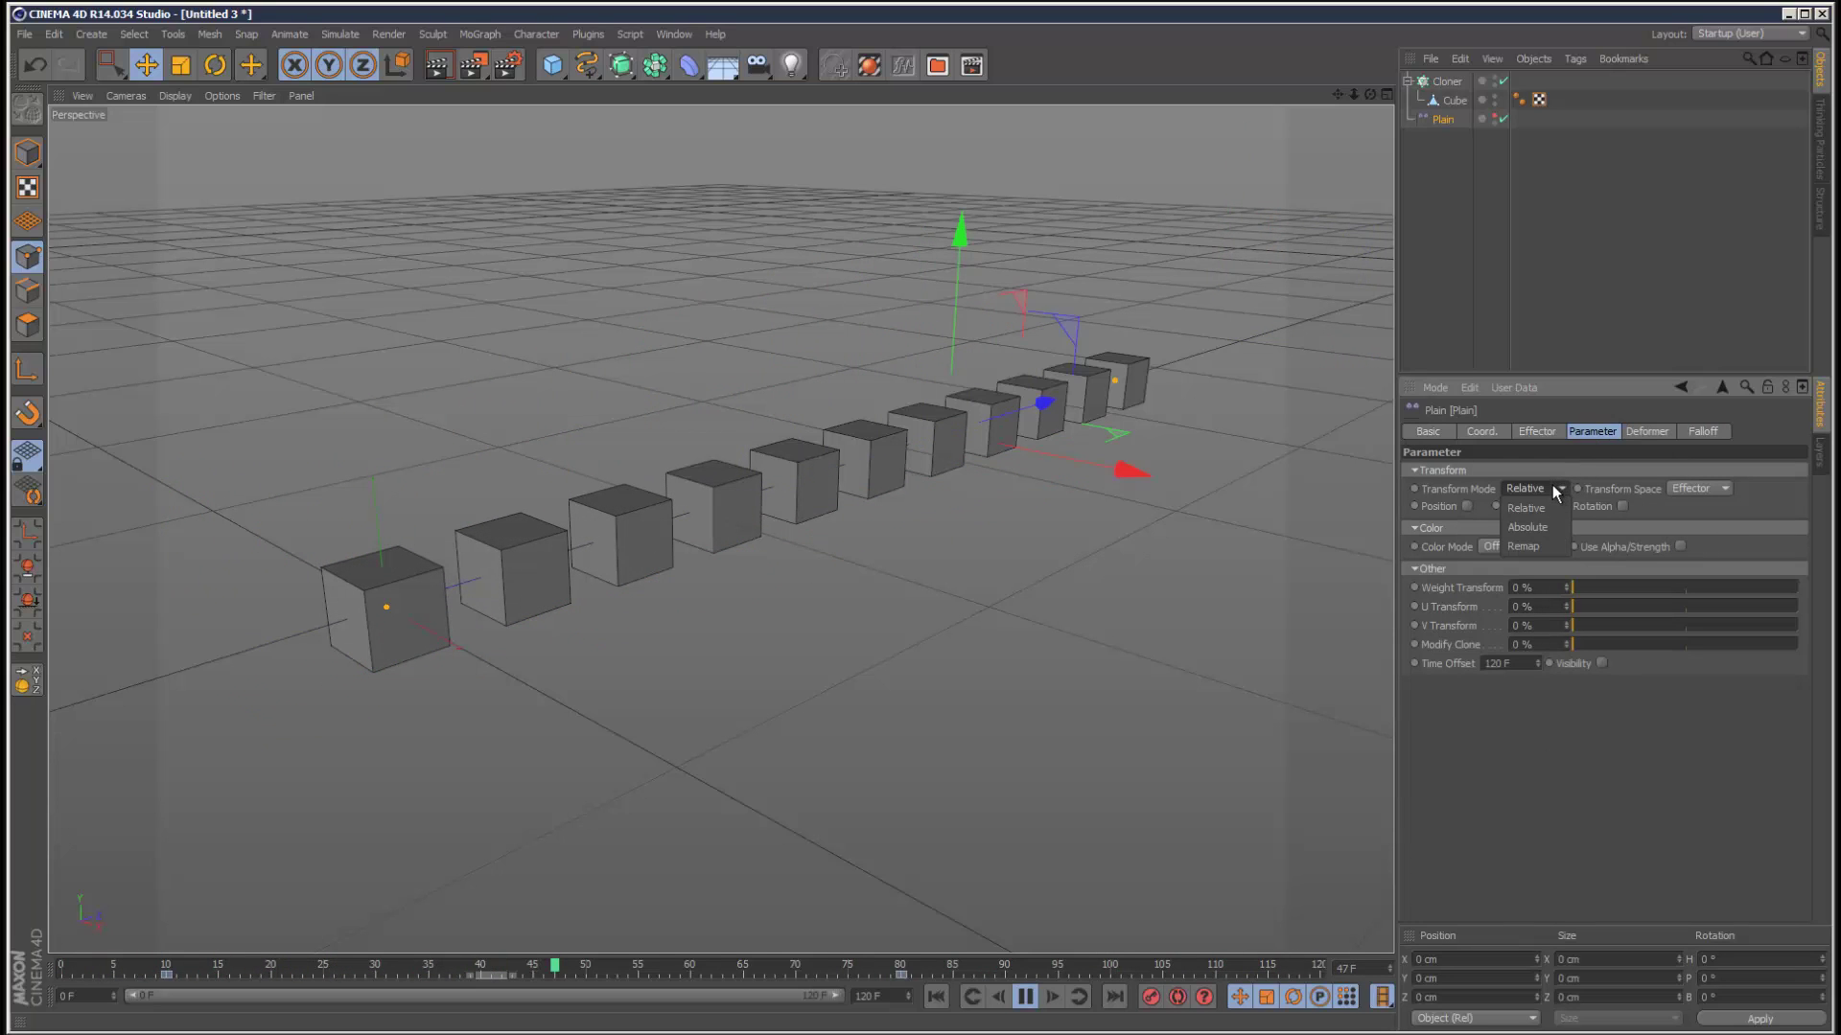
pyautogui.click(1556, 525)
pyautogui.click(1692, 433)
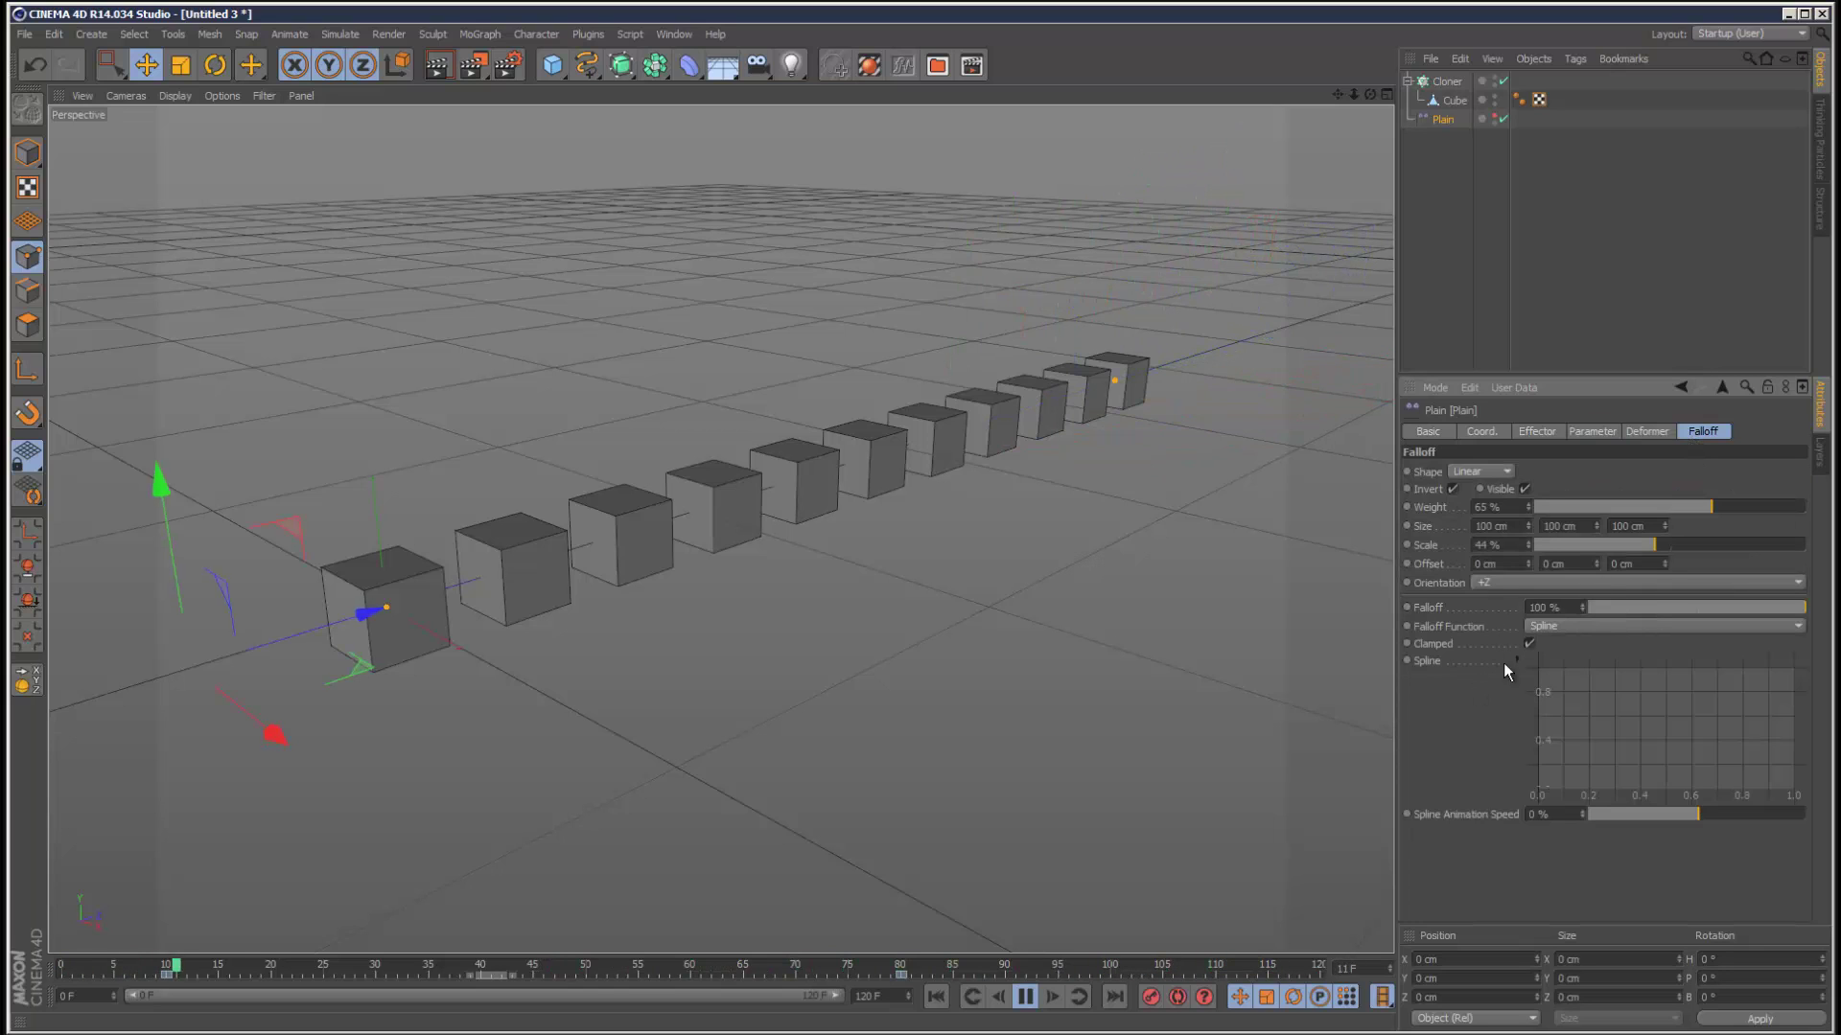
pyautogui.click(1025, 997)
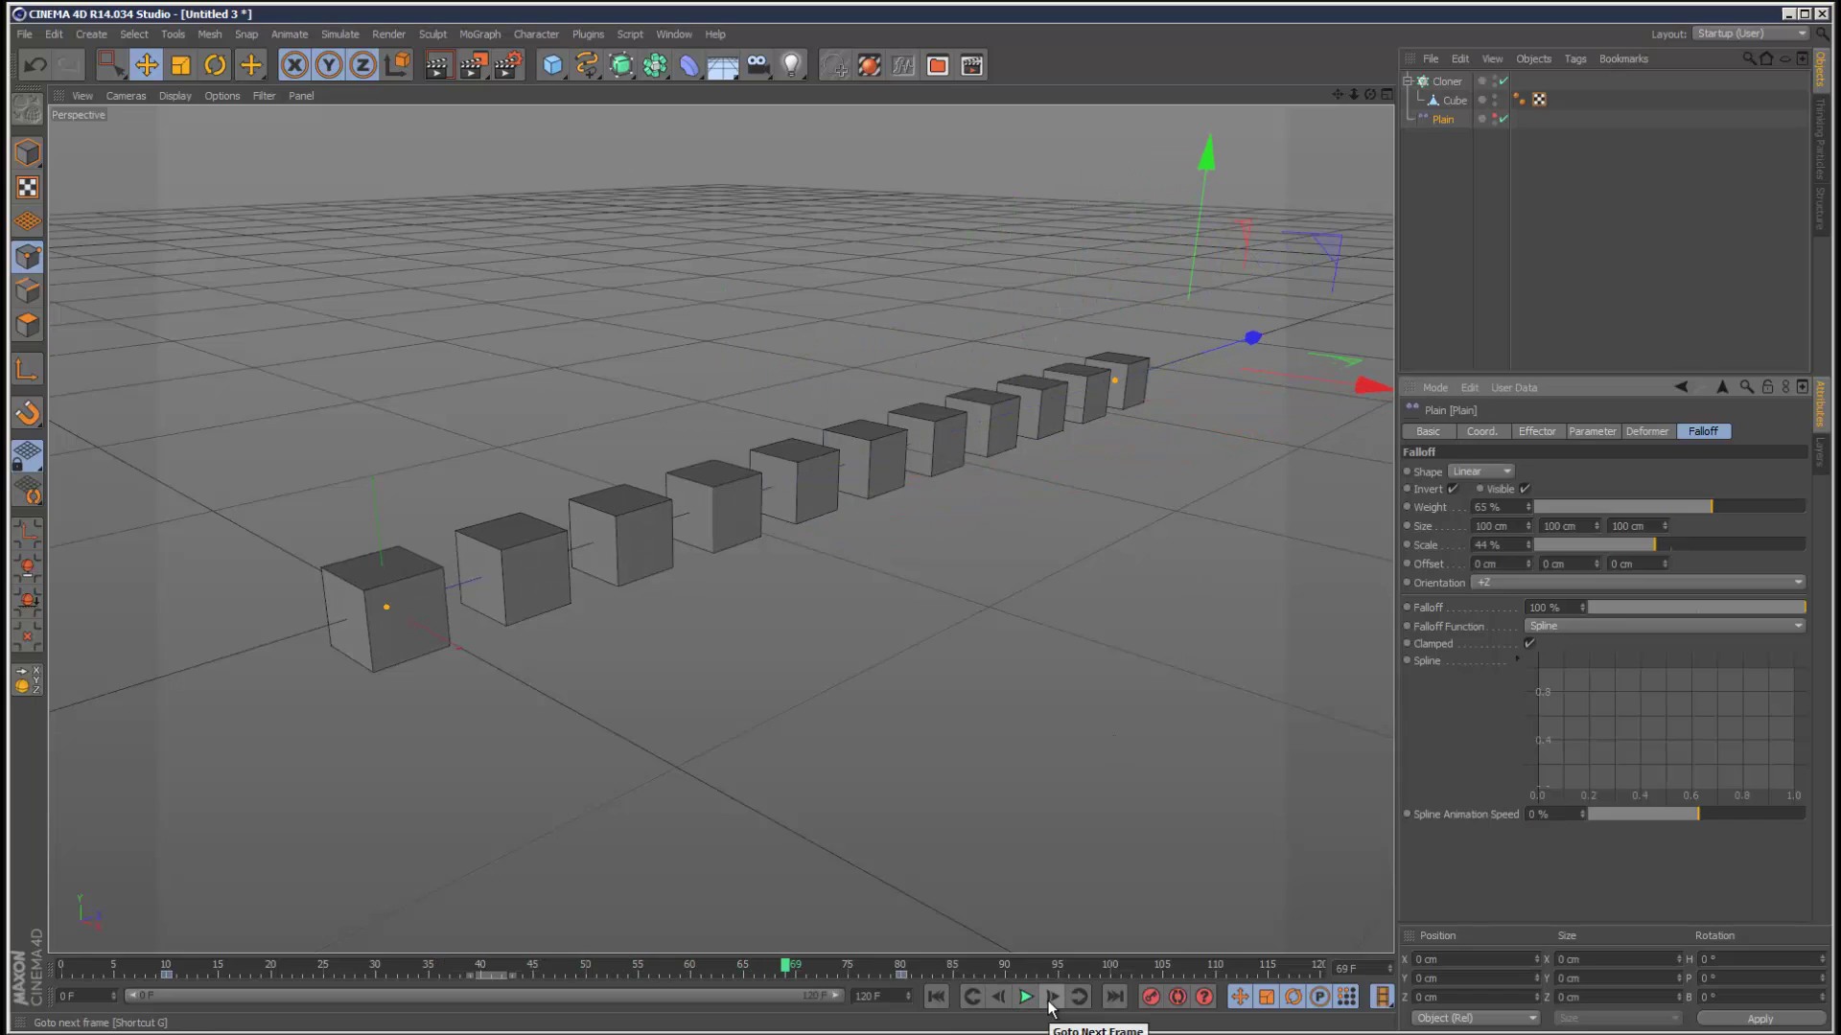